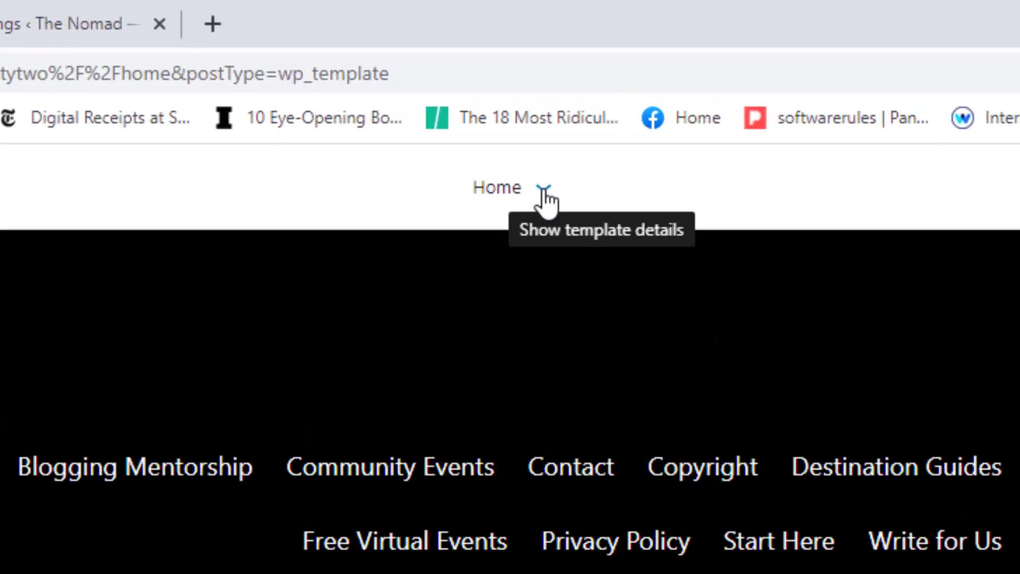
# Open the full list of templates from the Home template's details and look through it.
pyautogui.click(544, 191)
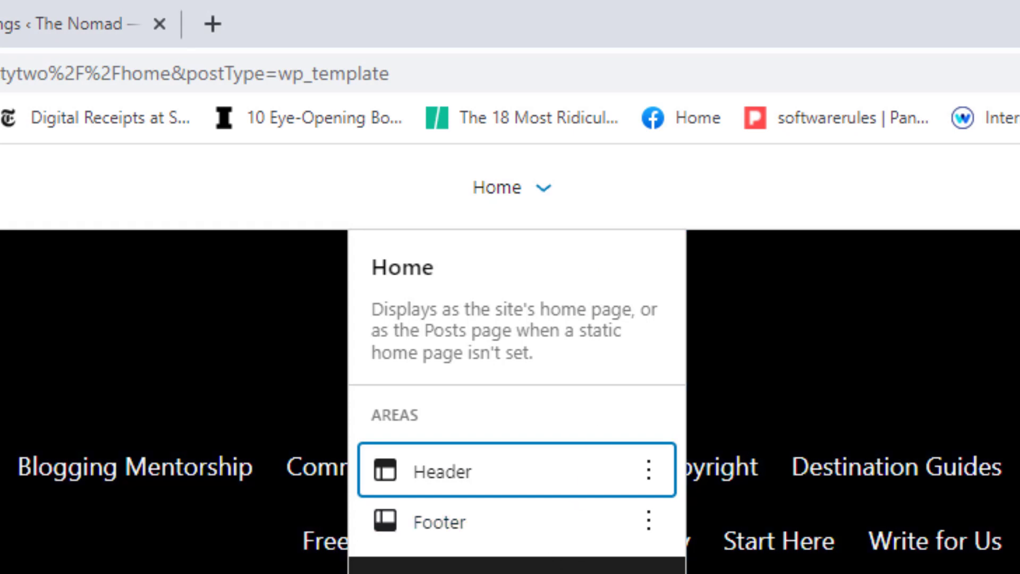
pyautogui.click(536, 570)
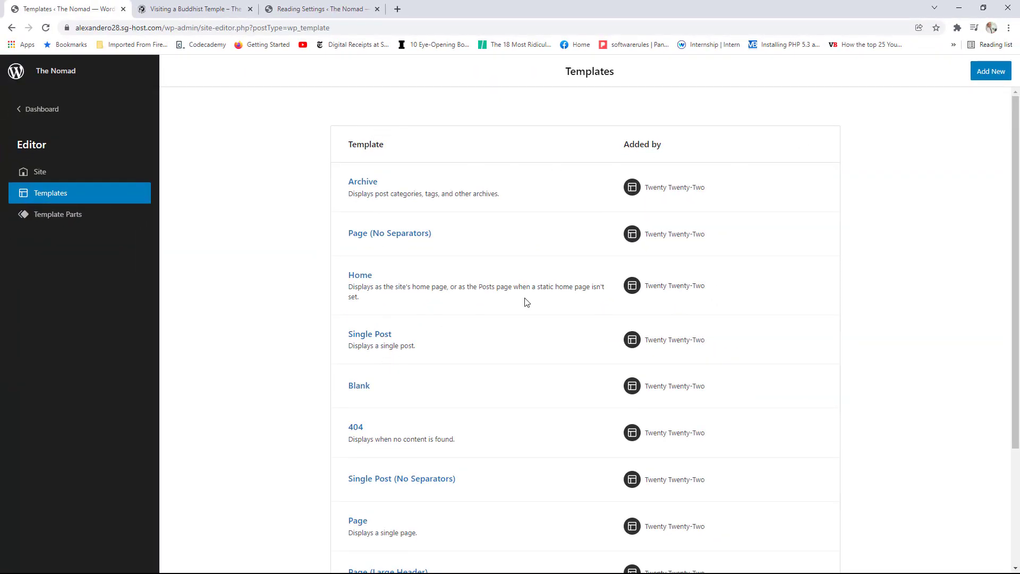
pyautogui.scroll(-1, 779, 238)
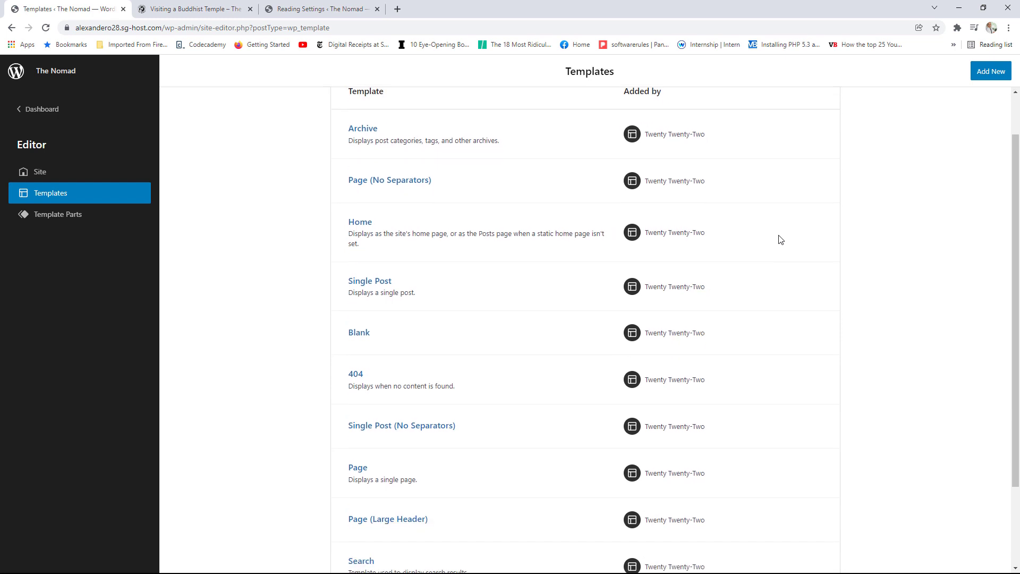
pyautogui.scroll(1, 779, 239)
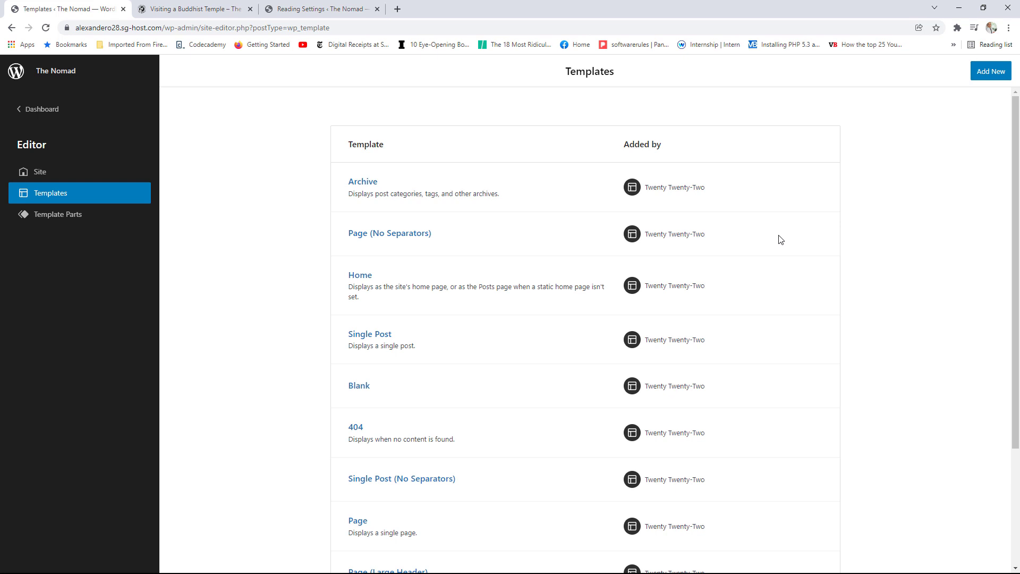
pyautogui.scroll(-1, 591, 349)
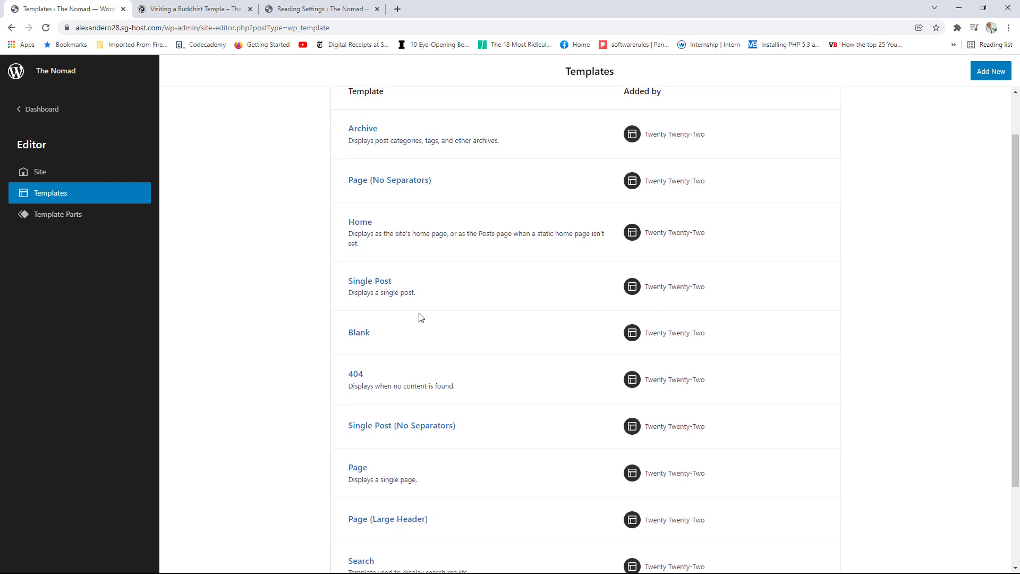
# Open the Single Post template and examine its layout from the header down to the footer.
pyautogui.click(374, 283)
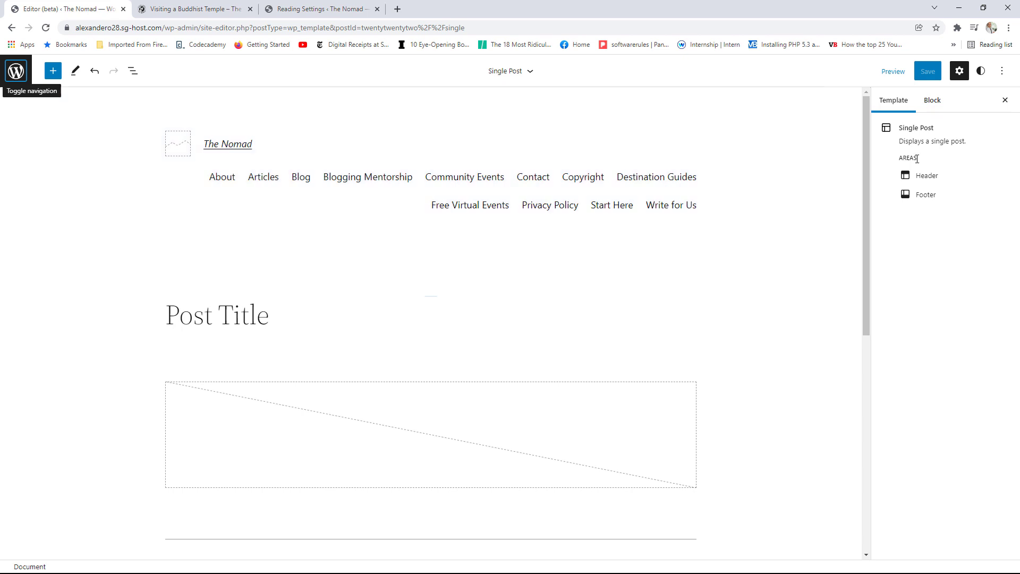
pyautogui.scroll(-3, 866, 140)
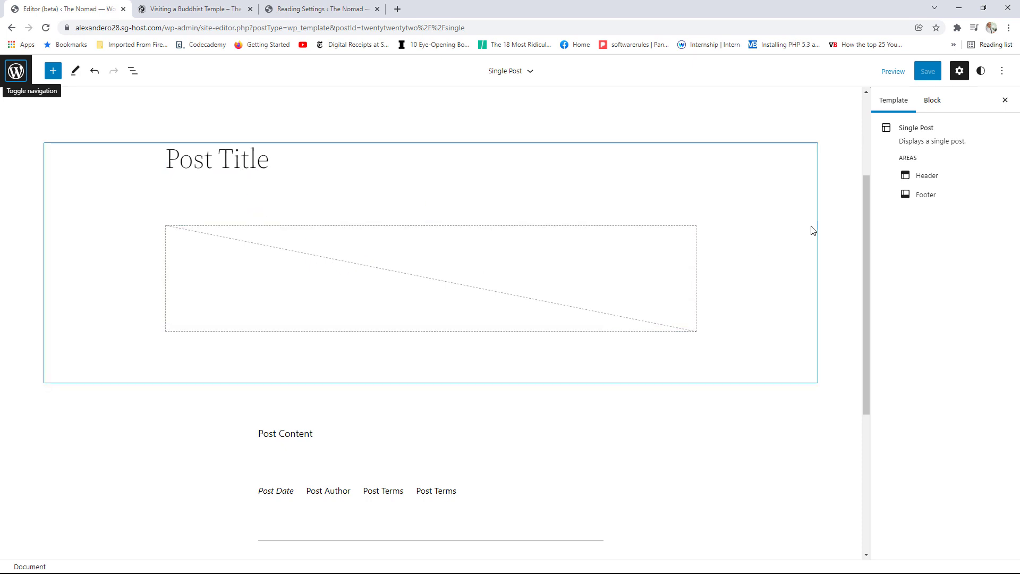
pyautogui.moveTo(865, 205); pyautogui.dragTo(863, 301)
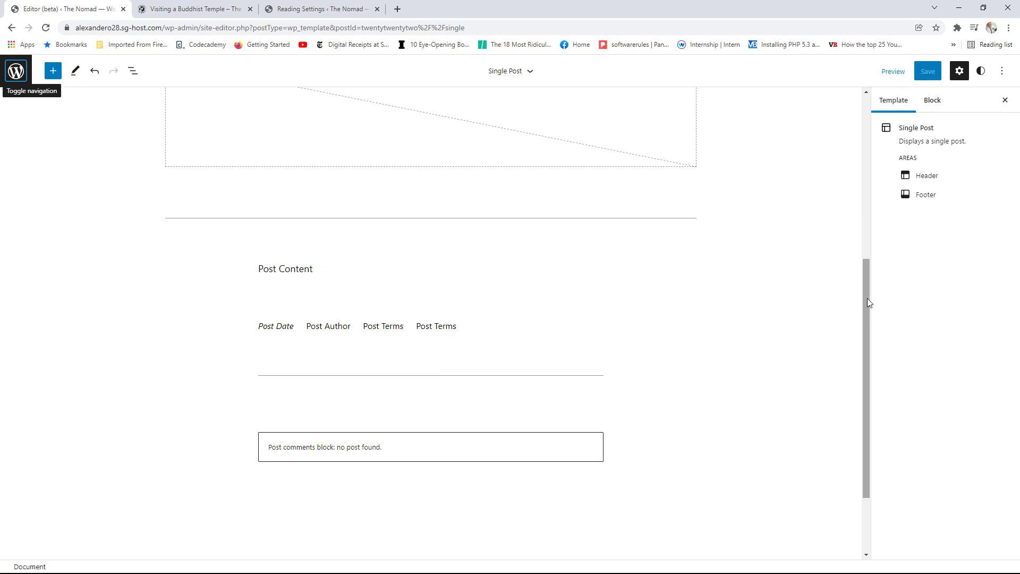
pyautogui.moveTo(867, 298); pyautogui.dragTo(863, 330)
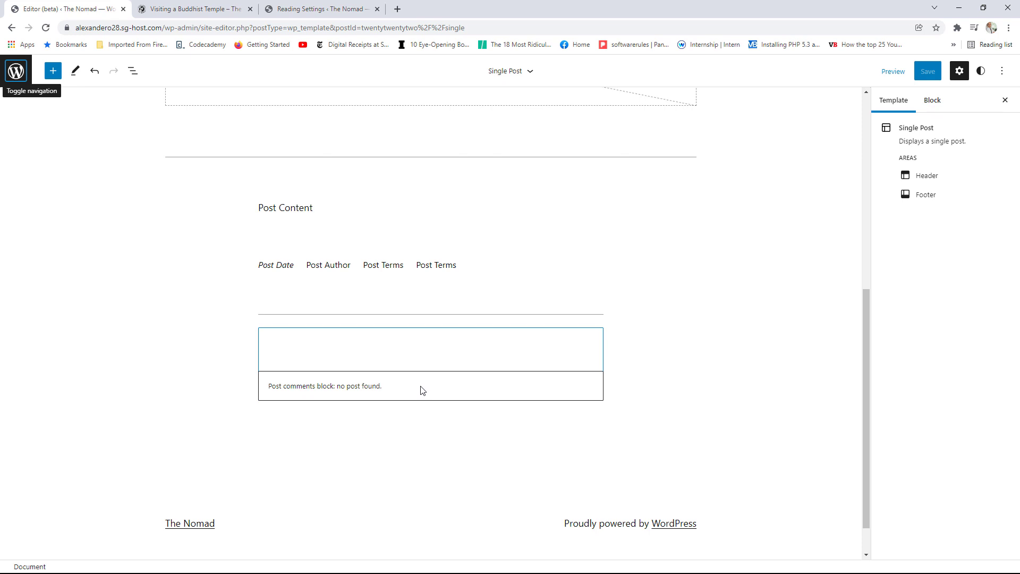
# Switch to the published post "Visiting a Buddhist Temple" and examine its title and featured image.
pyautogui.click(193, 9)
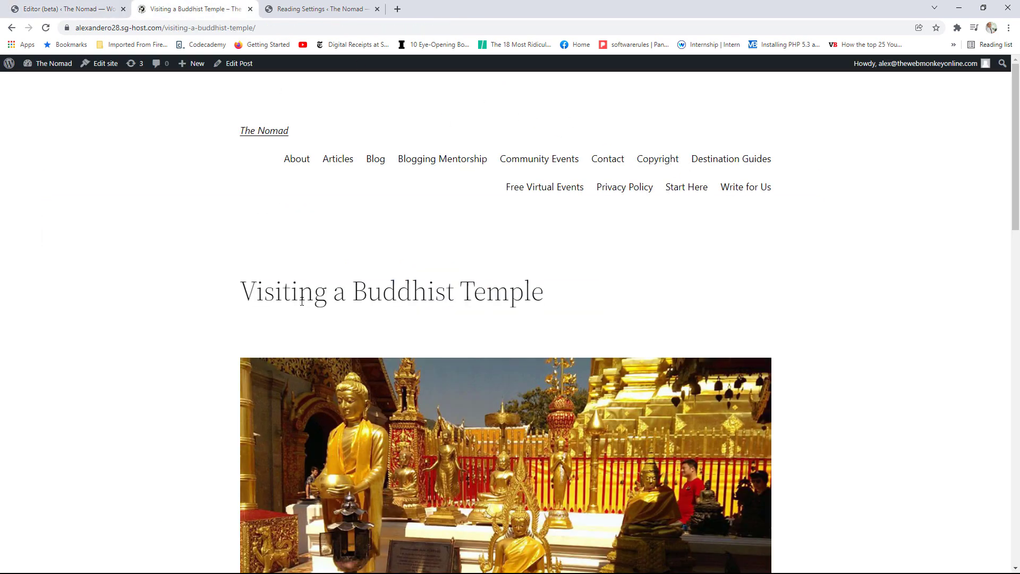
pyautogui.moveTo(246, 291); pyautogui.dragTo(533, 304)
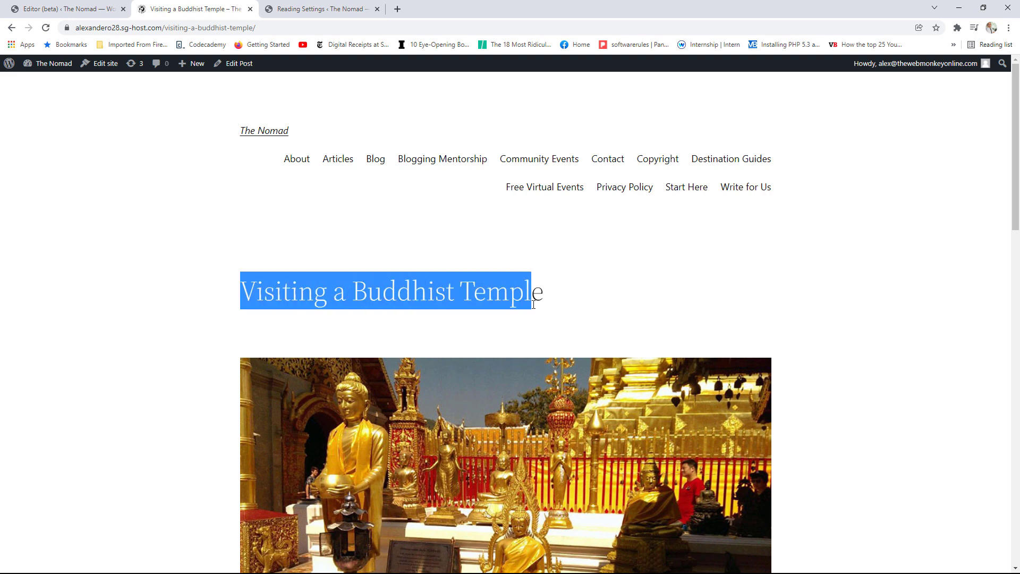
pyautogui.click(863, 204)
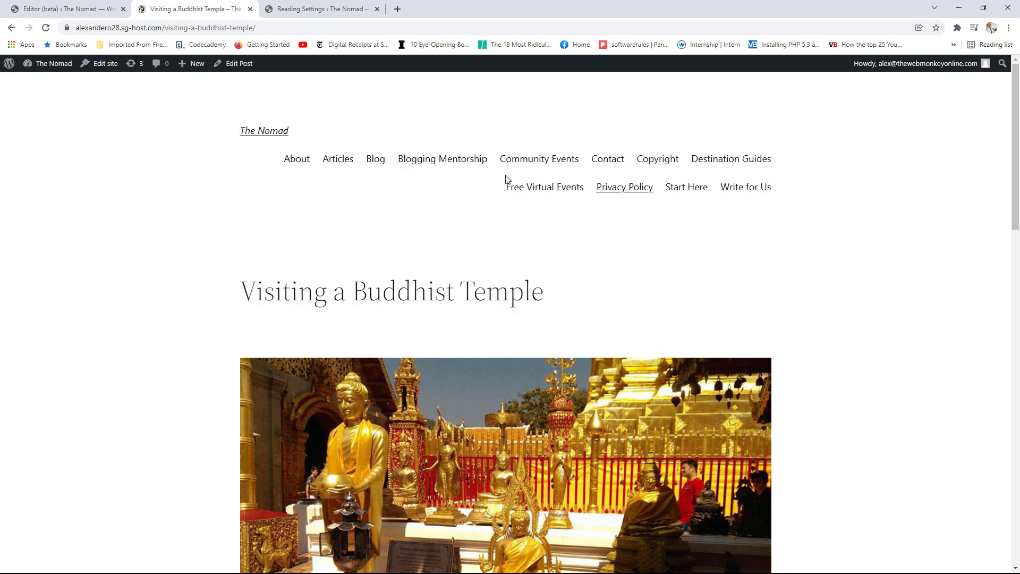
pyautogui.moveTo(550, 292); pyautogui.dragTo(241, 291)
pyautogui.scroll(-4, 826, 307)
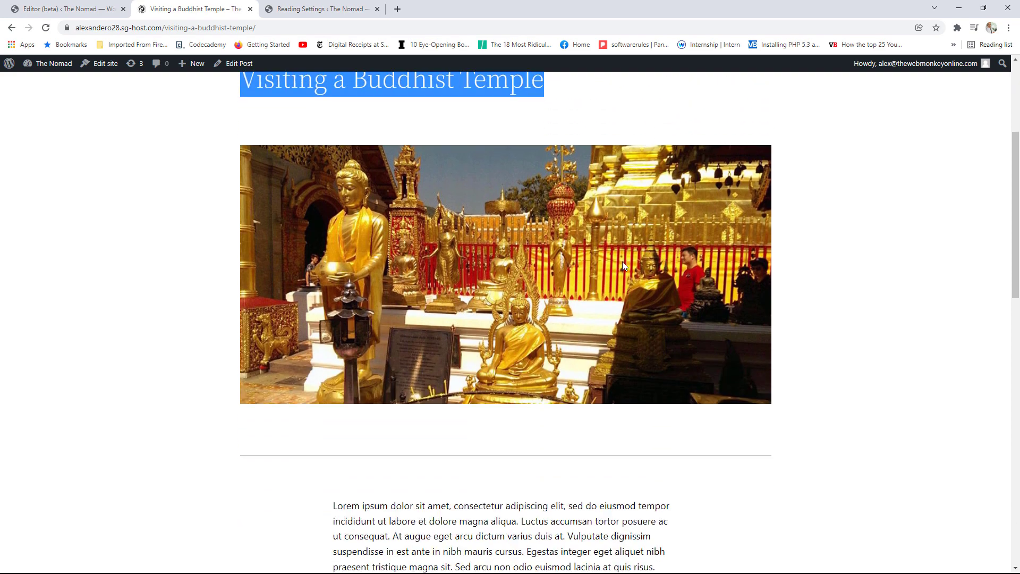
# Examine the published post's content, date, author, category and comment form, and return to its beginning.
pyautogui.scroll(-8, 925, 302)
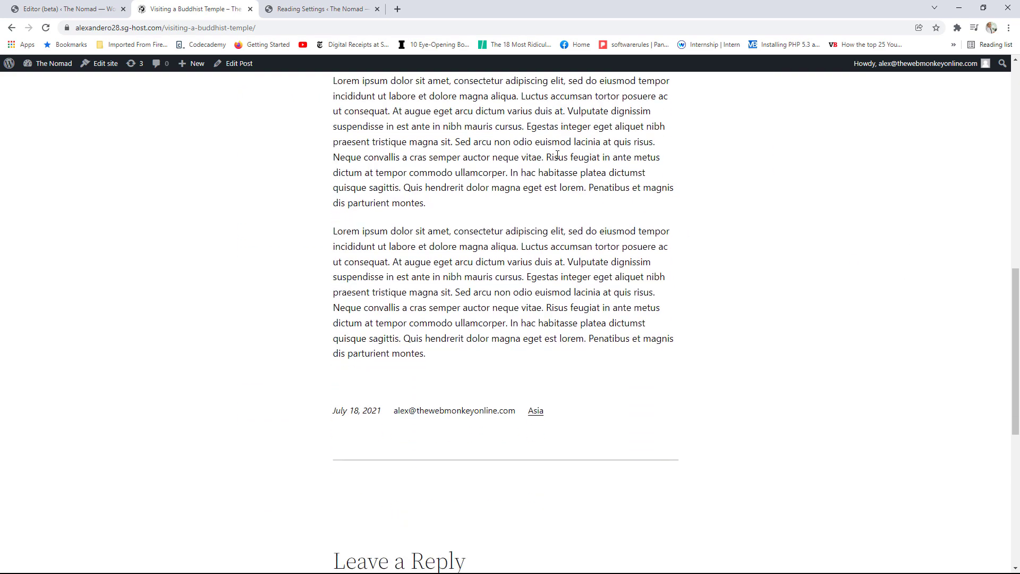
pyautogui.scroll(-2, 762, 249)
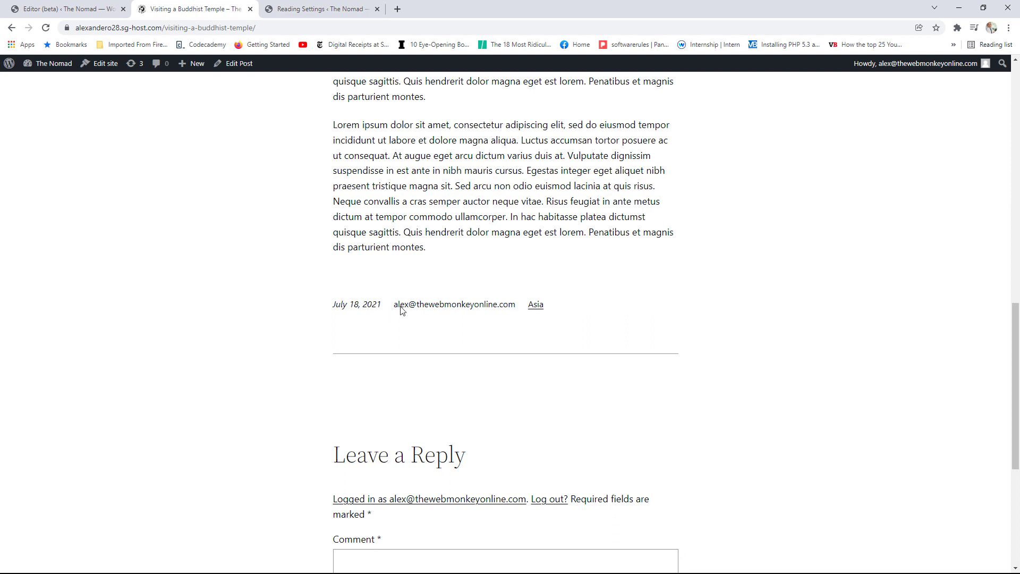
pyautogui.moveTo(381, 305); pyautogui.dragTo(334, 304)
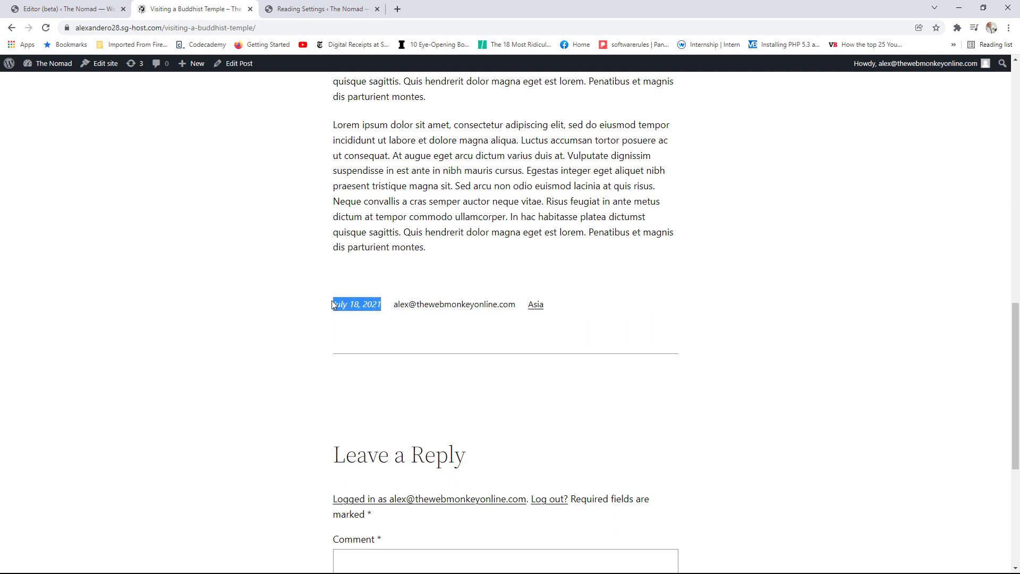
pyautogui.moveTo(395, 304); pyautogui.dragTo(516, 313)
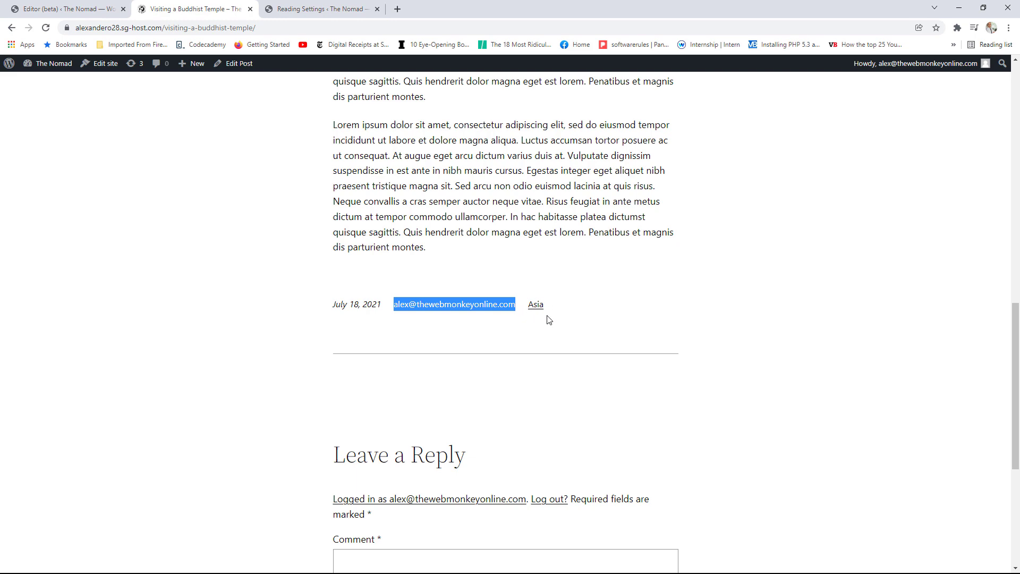
pyautogui.scroll(-3, 775, 290)
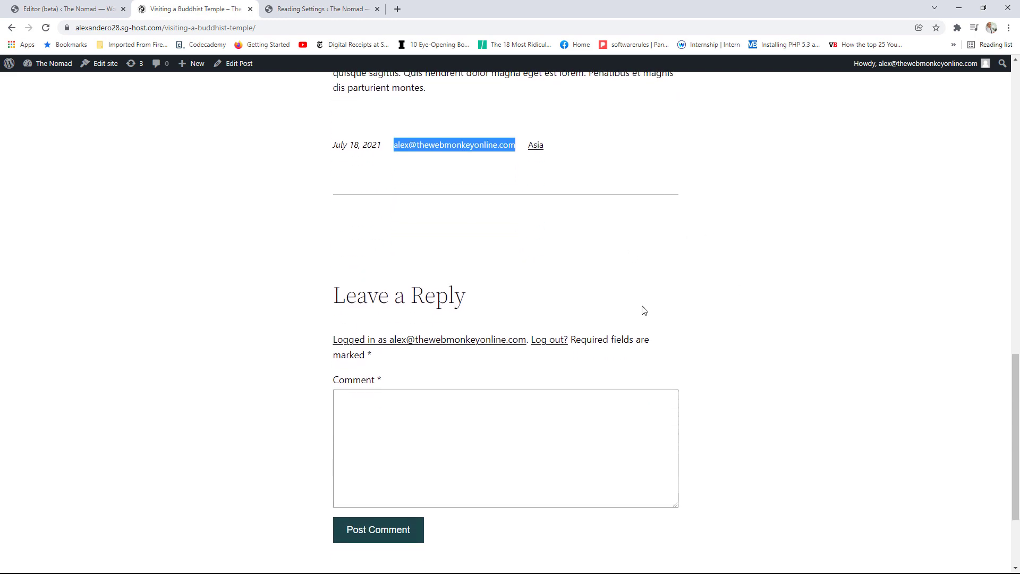
pyautogui.scroll(10, 639, 291)
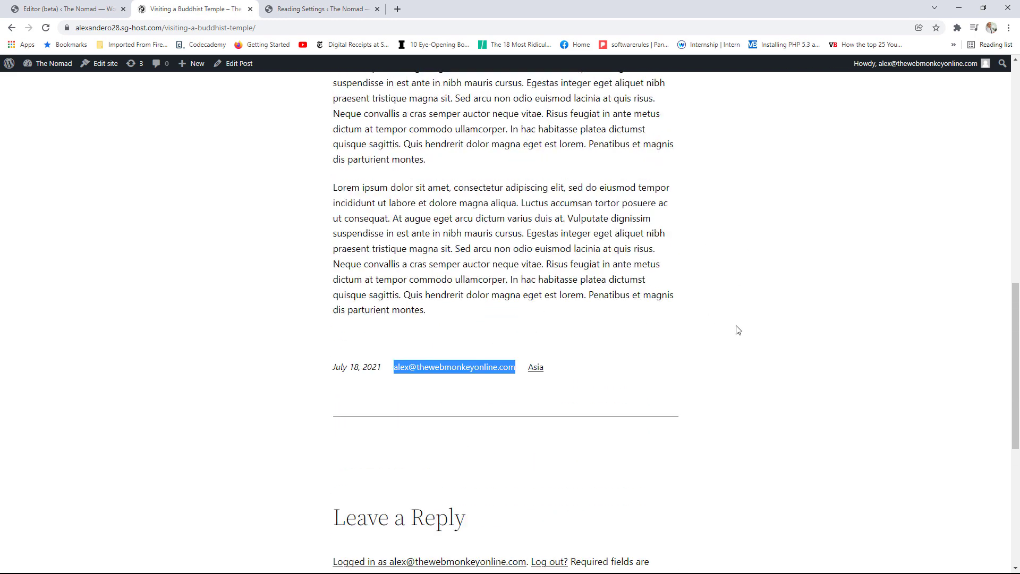
pyautogui.scroll(7, 738, 330)
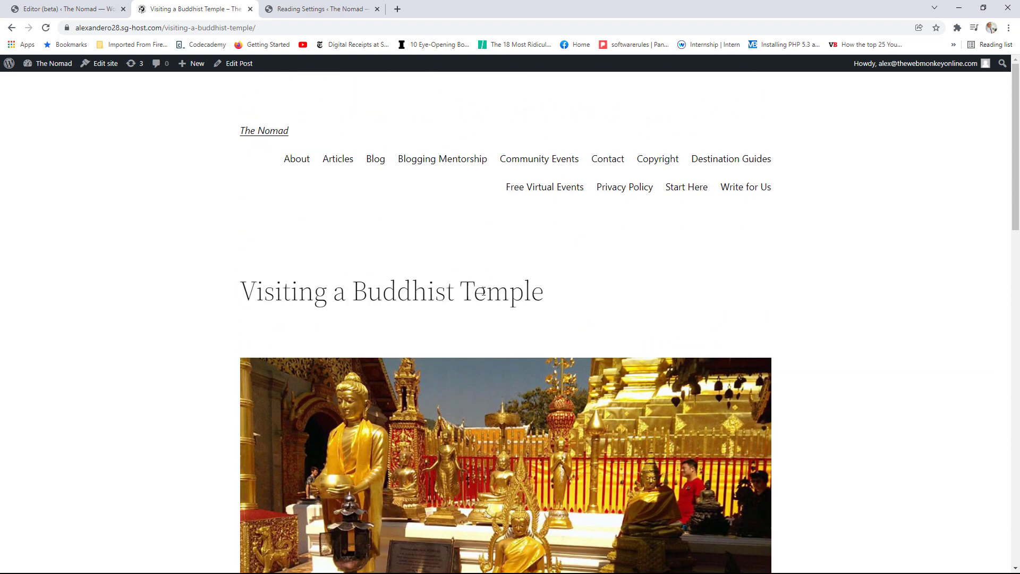
# Return to the Single Post template in the site editor and browse the full templates list from its details.
pyautogui.click(69, 10)
pyautogui.scroll(5, 489, 237)
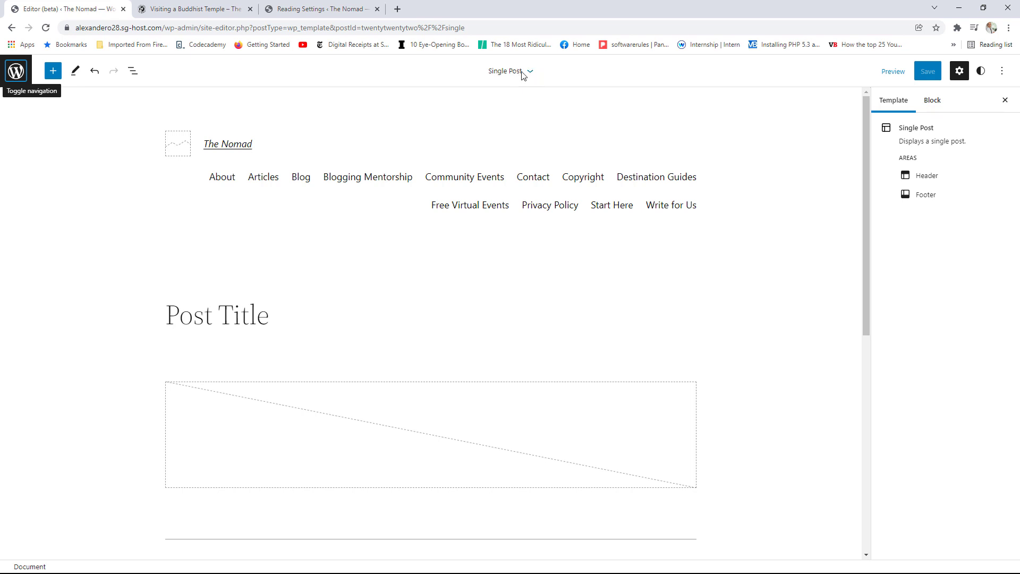
pyautogui.click(529, 71)
pyautogui.click(505, 213)
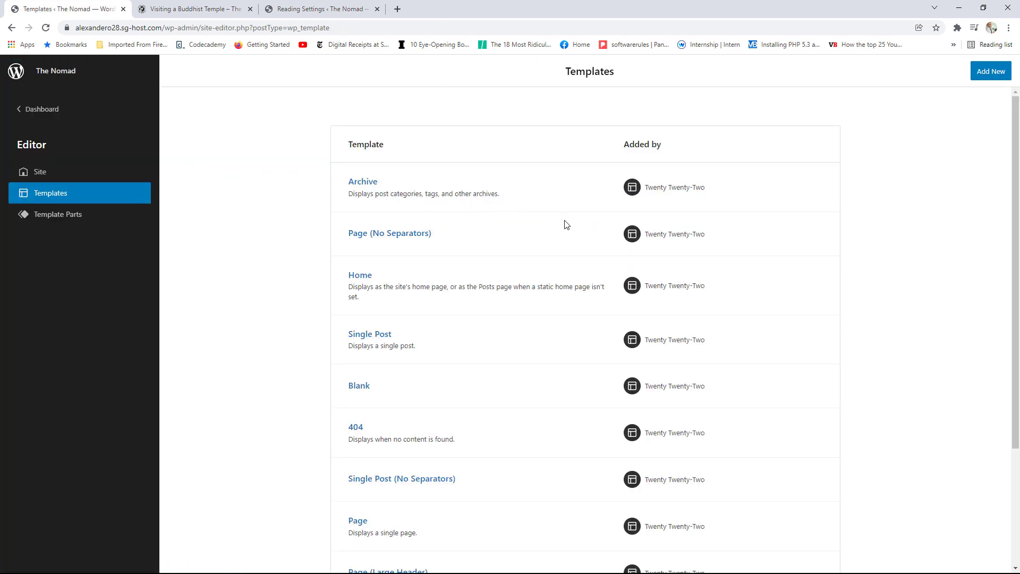
pyautogui.scroll(-3, 566, 223)
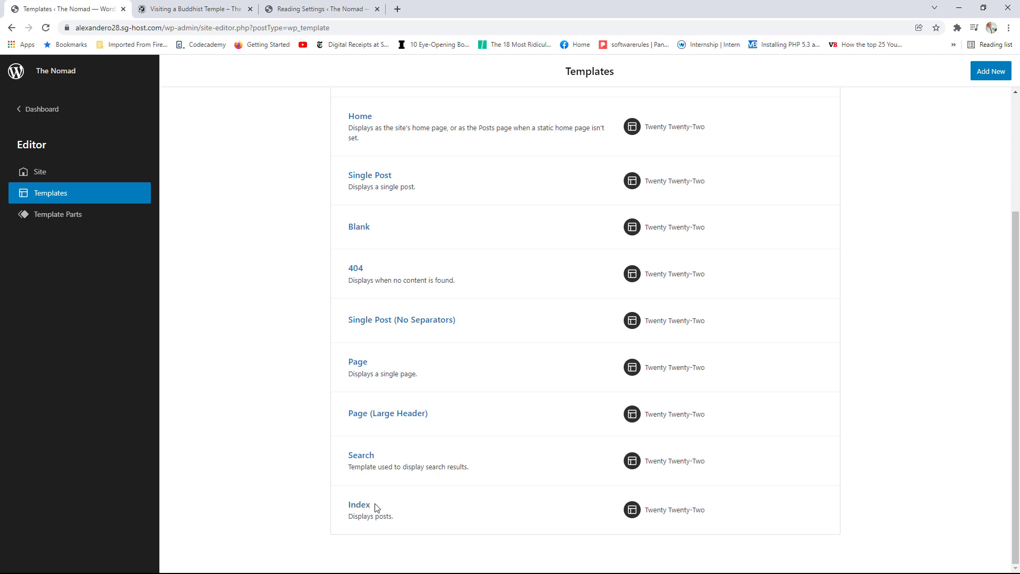
pyautogui.scroll(3, 446, 493)
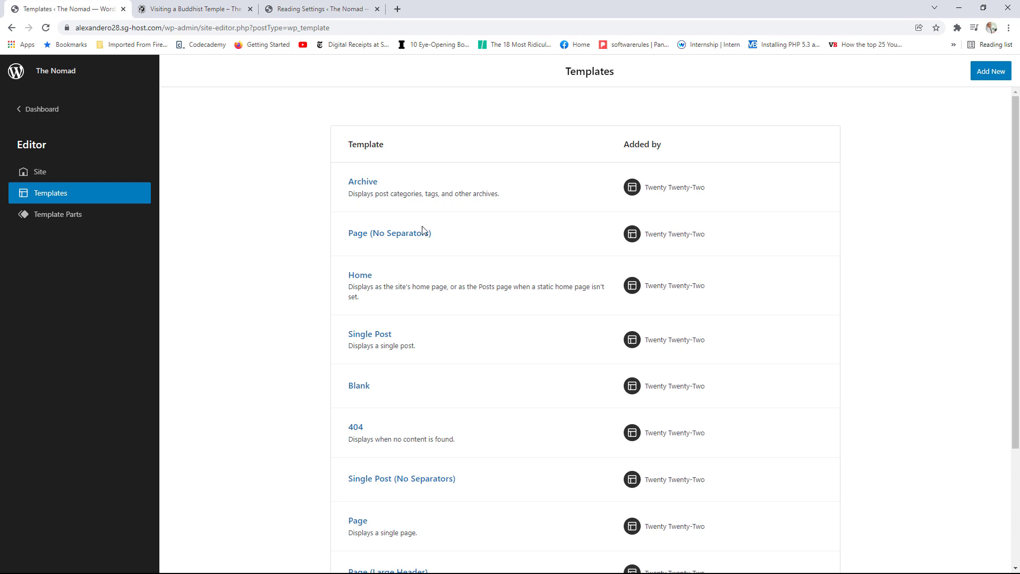
# Compare the homepage display option in Reading Settings with the Home template in the templates list.
pyautogui.click(315, 9)
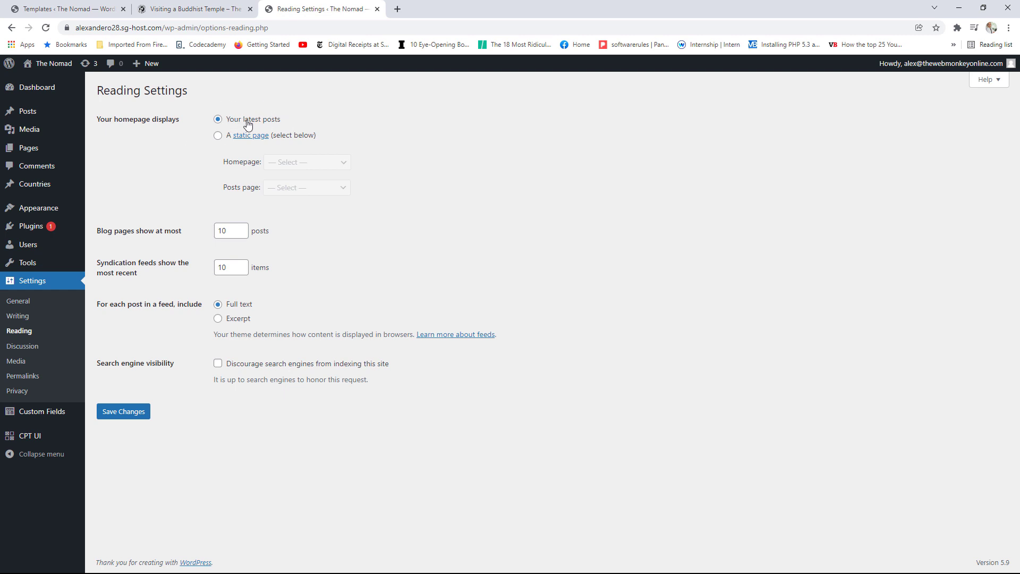
pyautogui.click(67, 9)
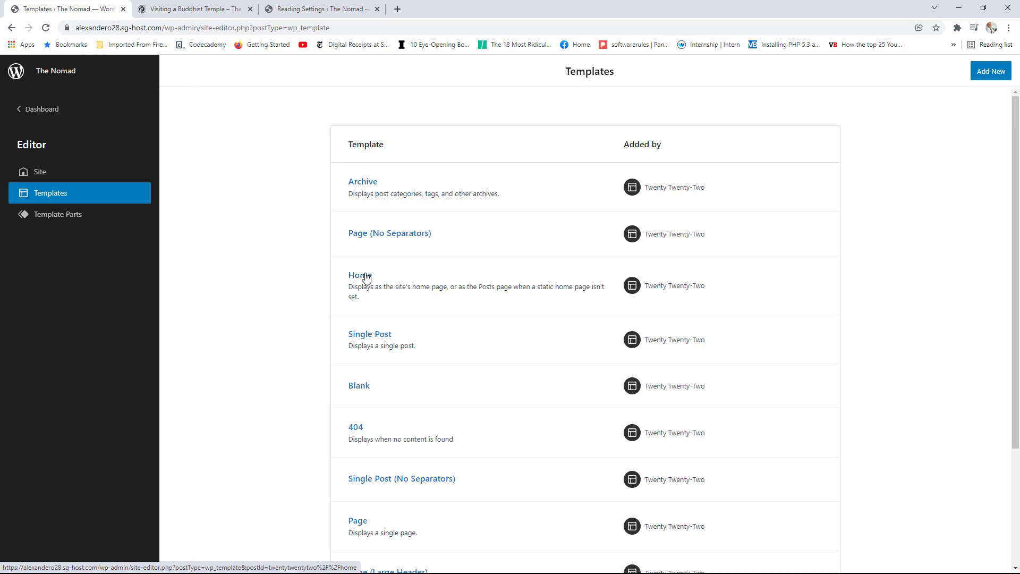
pyautogui.click(312, 9)
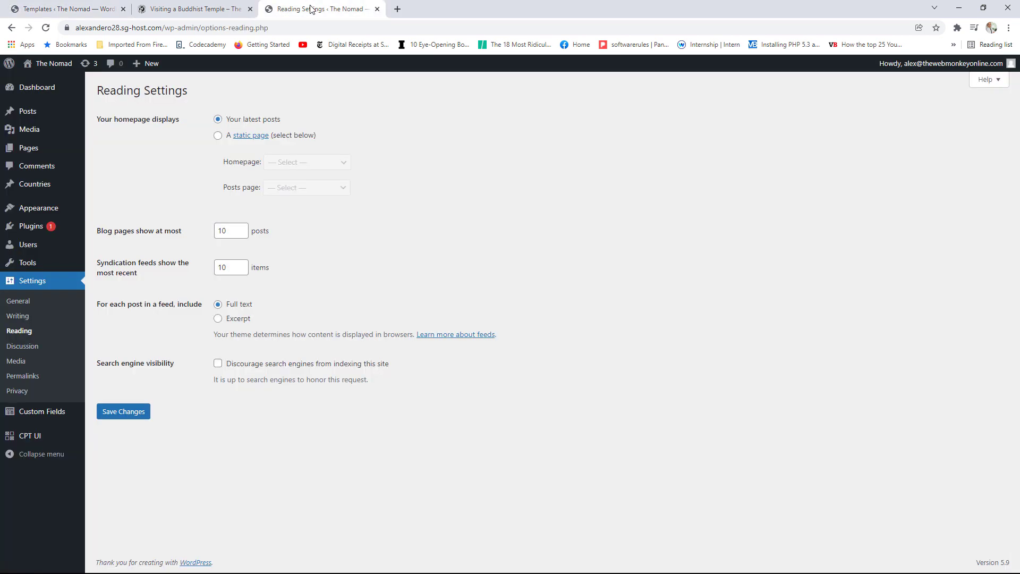
# Try a static page as the homepage display, close Reading Settings without saving, and return to the templates list.
pyautogui.click(218, 137)
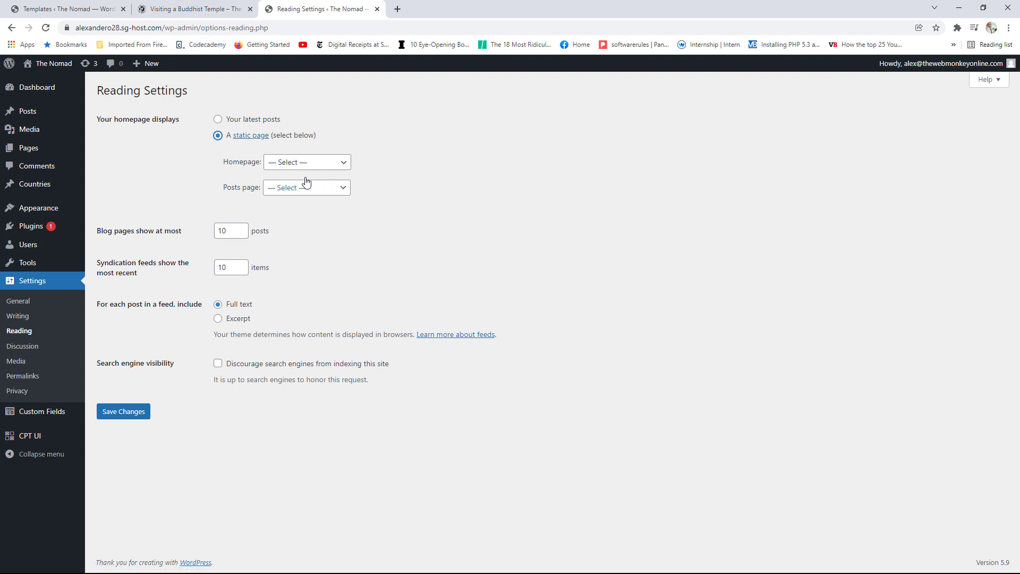
pyautogui.click(85, 9)
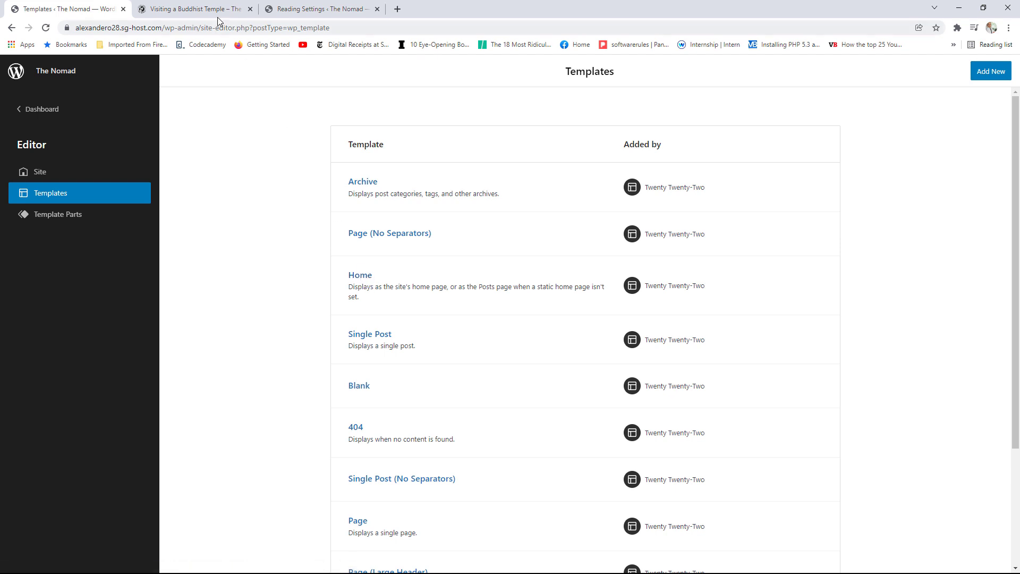
pyautogui.click(340, 11)
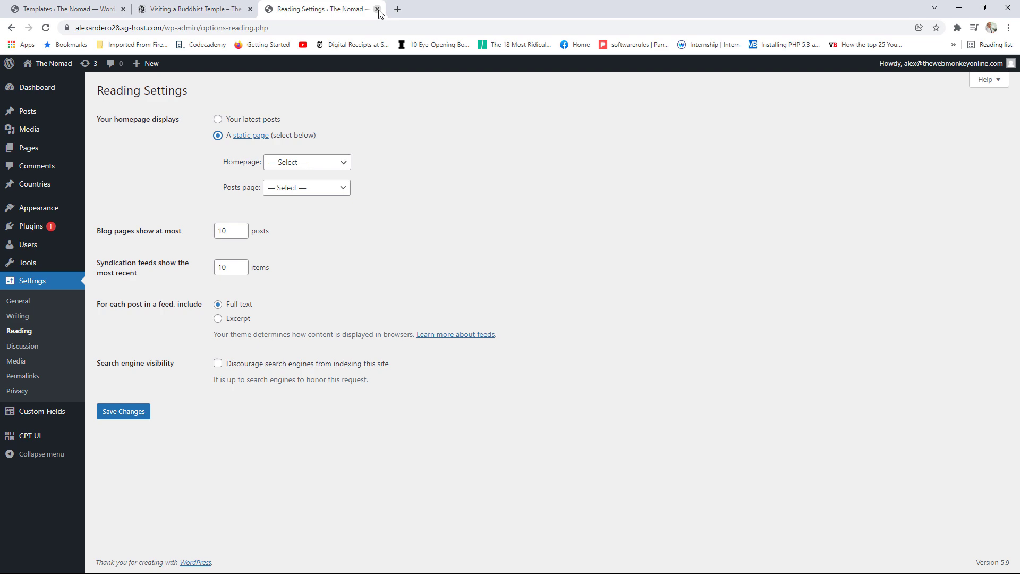
pyautogui.click(378, 10)
pyautogui.click(100, 9)
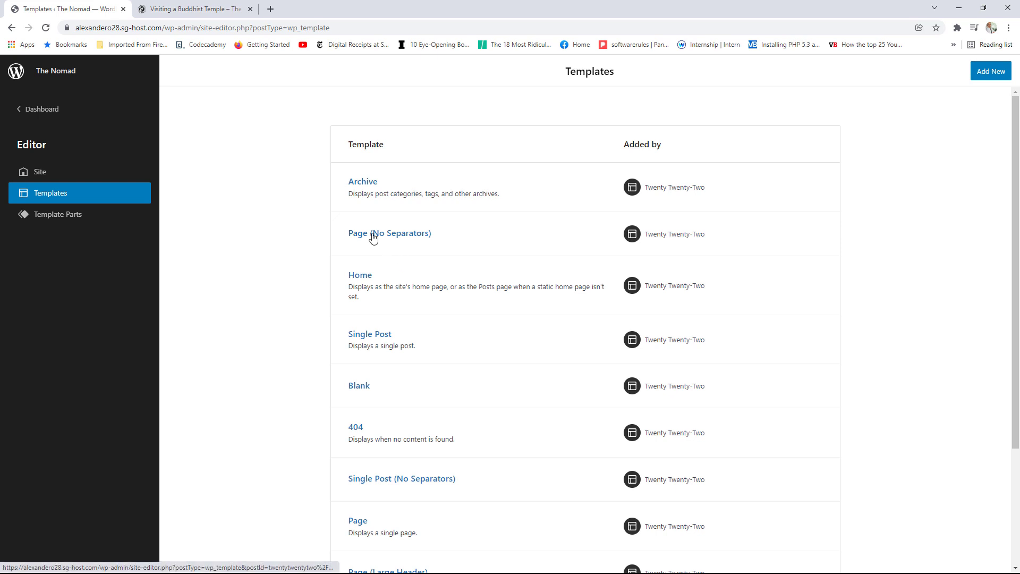
# Review the available templates once more and open the list of template parts.
pyautogui.scroll(-1, 468, 243)
pyautogui.scroll(-2, 472, 245)
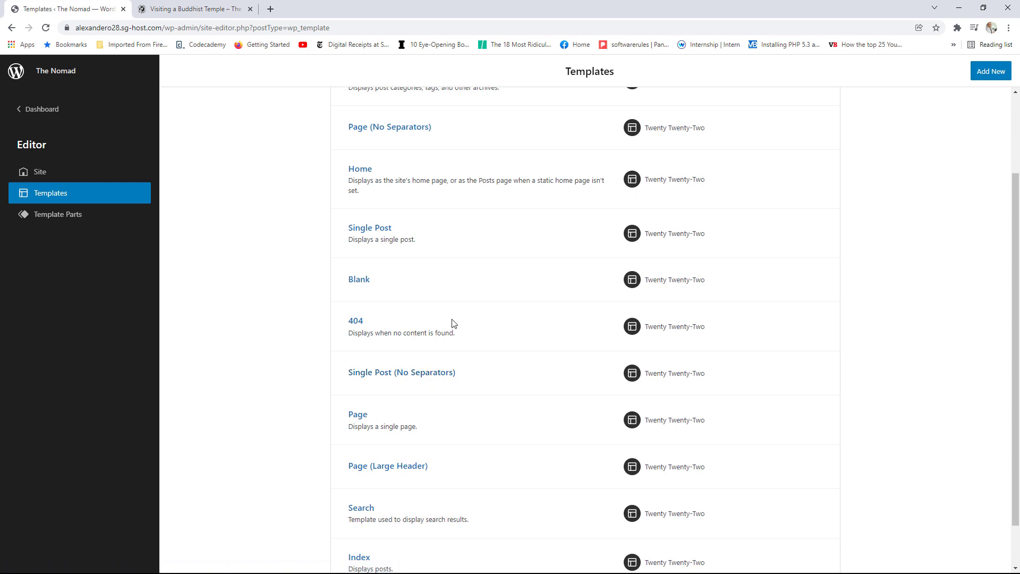
pyautogui.scroll(1, 454, 323)
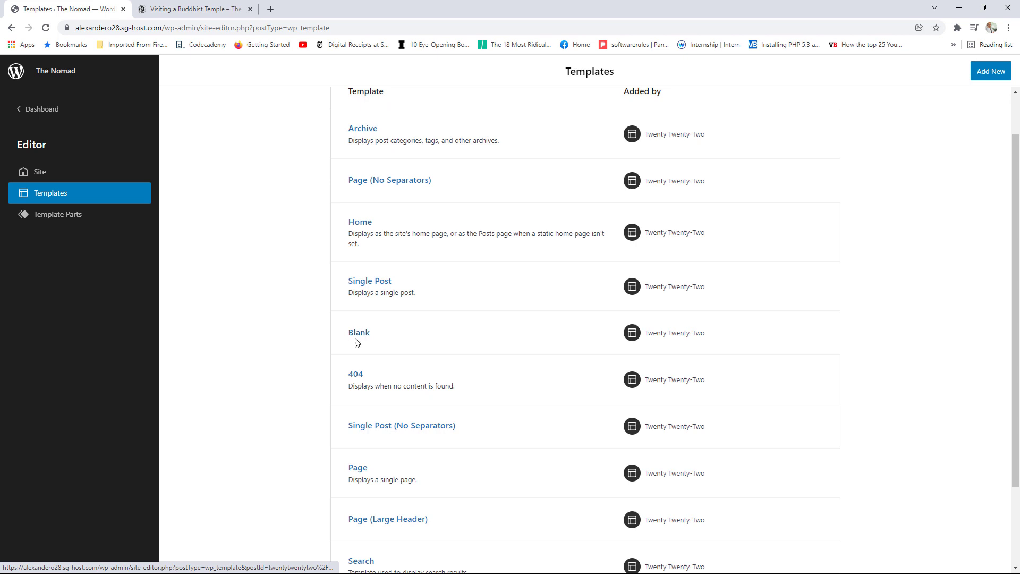
pyautogui.scroll(1, 366, 332)
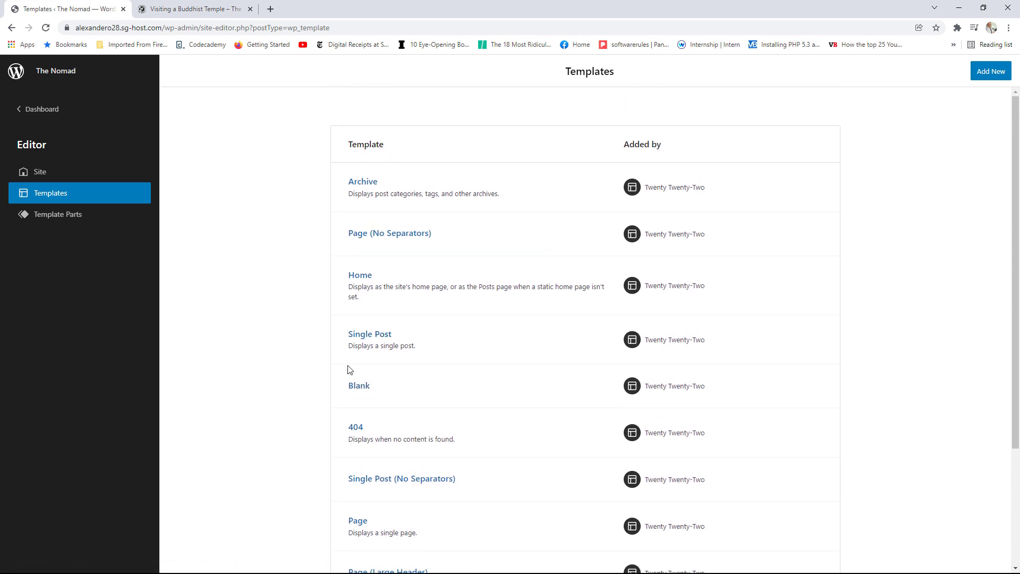
pyautogui.click(70, 217)
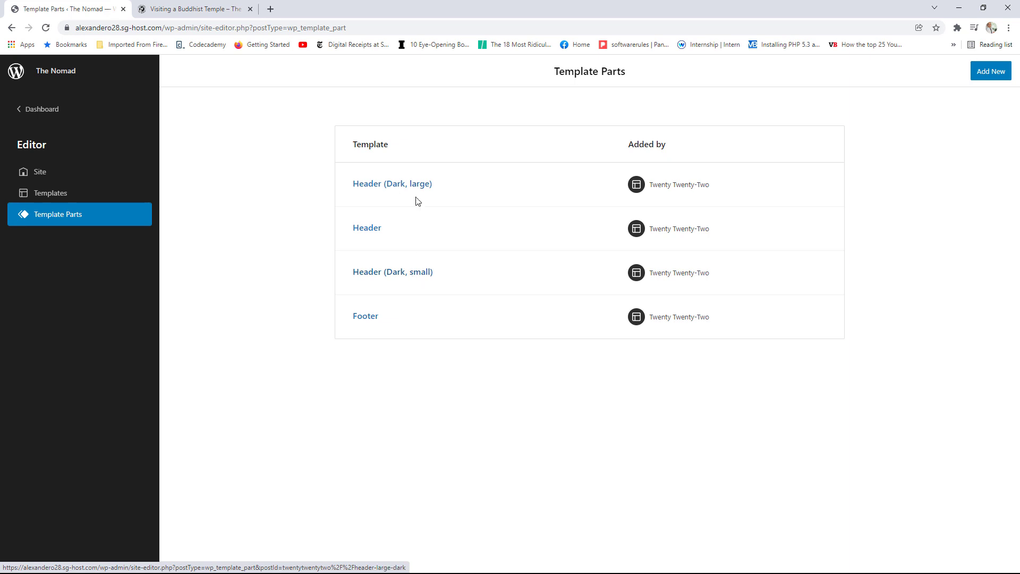
# Open the Header template part and set its site logo to the Explore the World image from the media library.
pyautogui.click(371, 232)
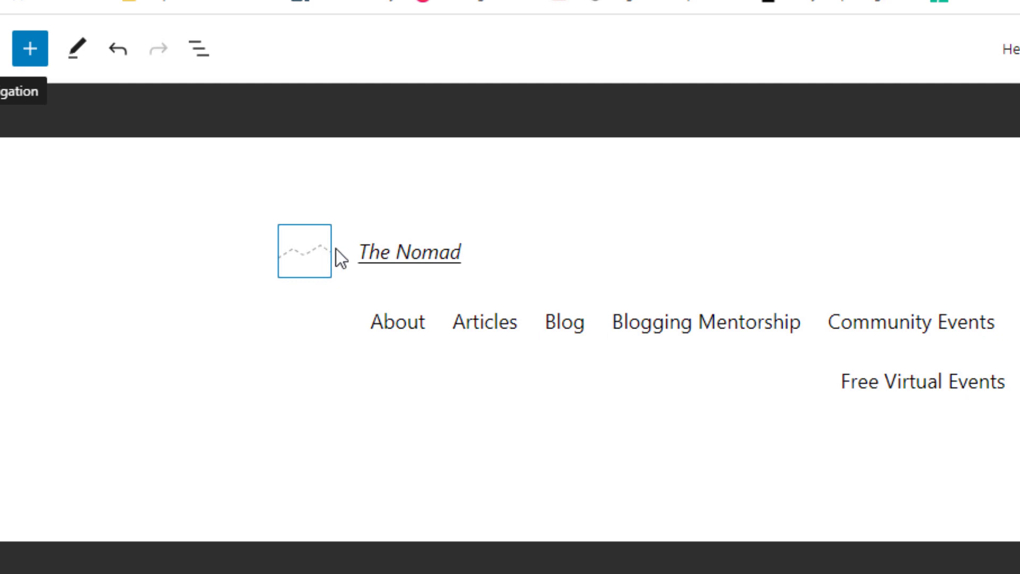
pyautogui.click(305, 254)
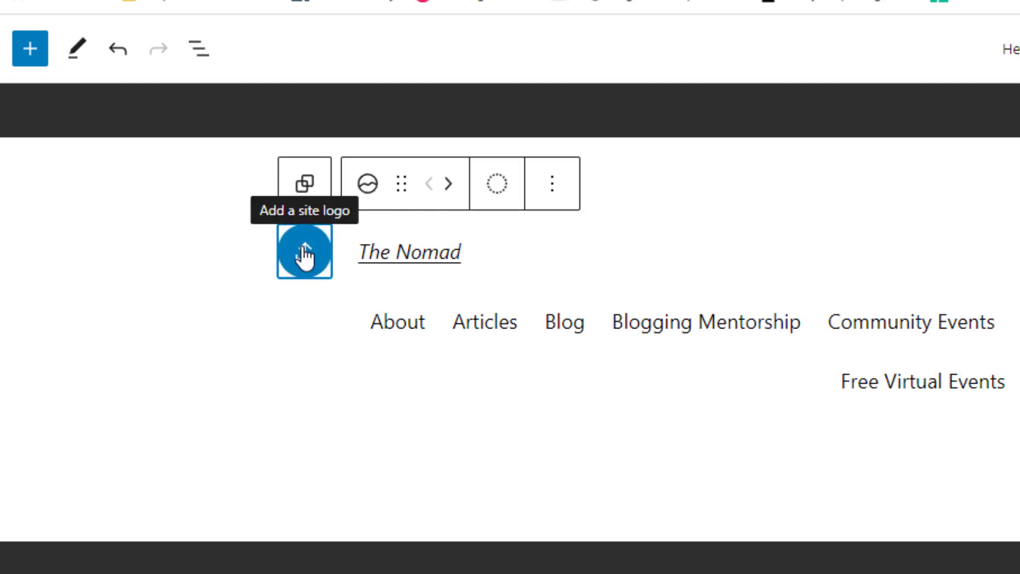
pyautogui.click(307, 262)
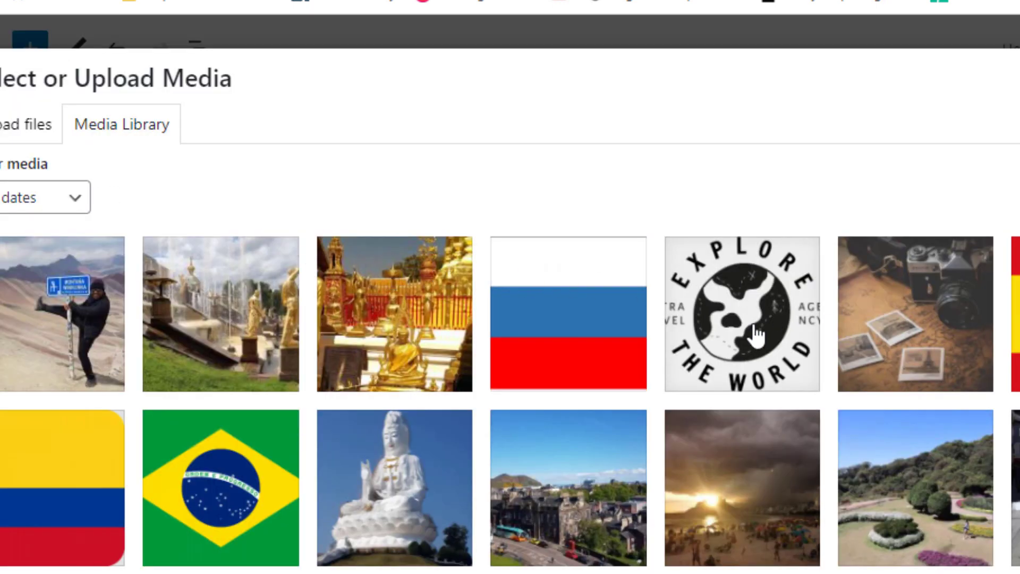
pyautogui.click(749, 332)
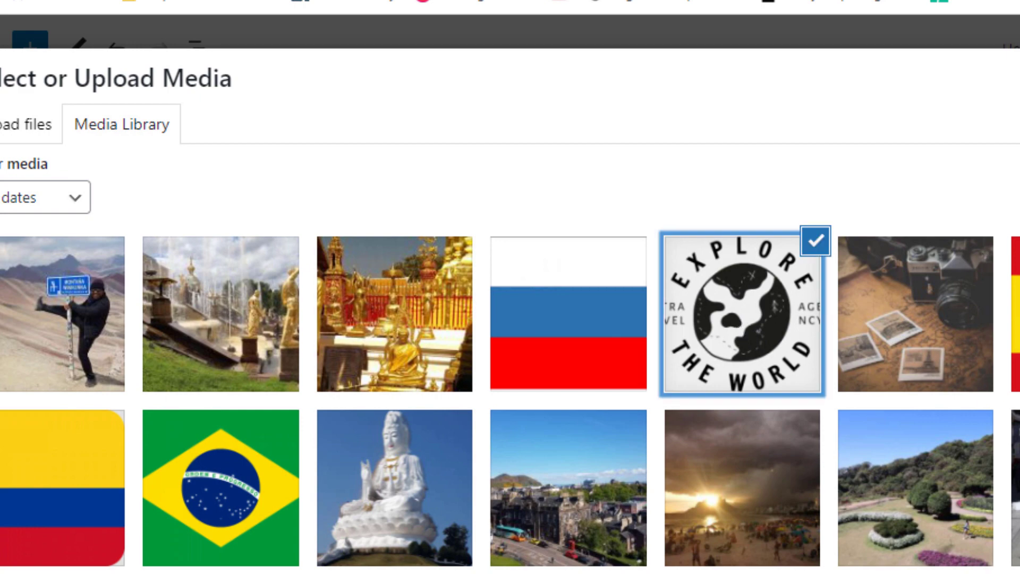
pyautogui.click(1016, 569)
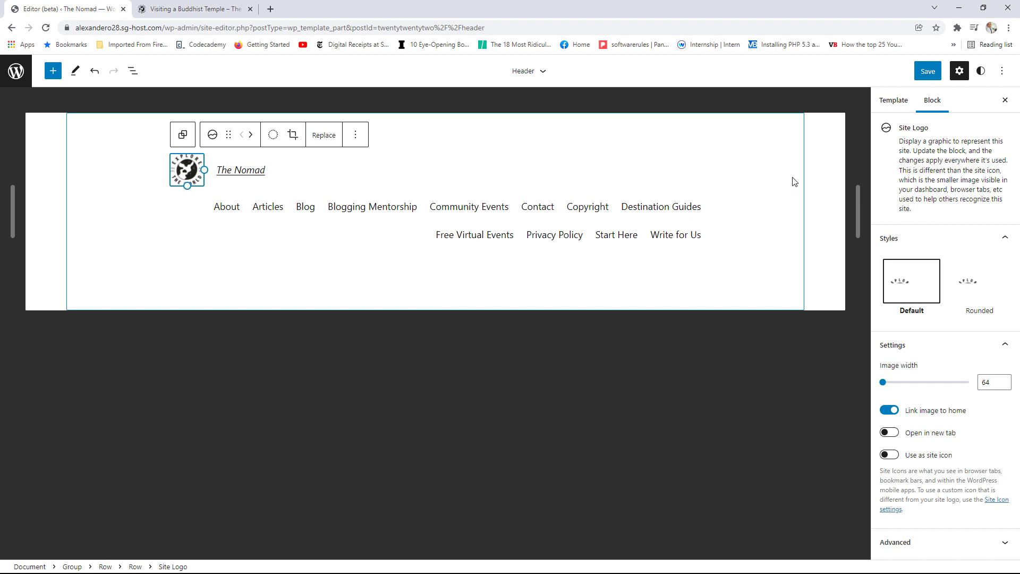
# Switch the header's Navigation block to the existing Main Menu.
pyautogui.click(577, 216)
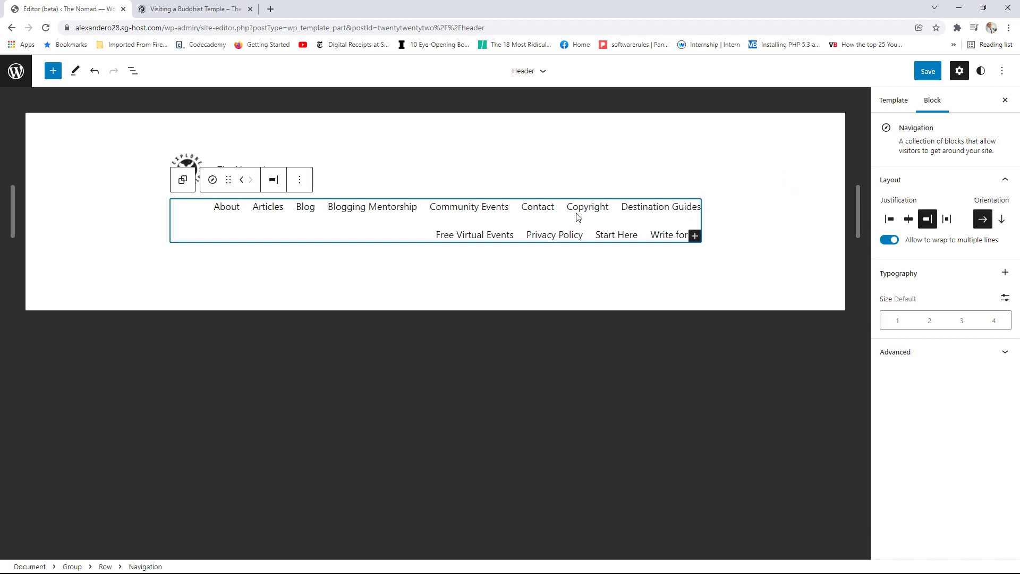
pyautogui.click(313, 181)
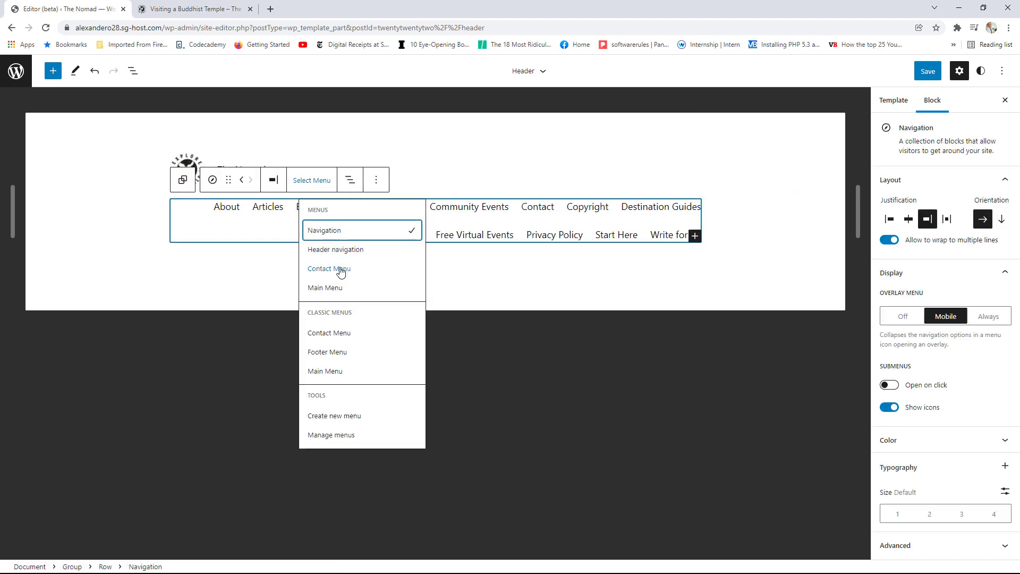
pyautogui.click(337, 289)
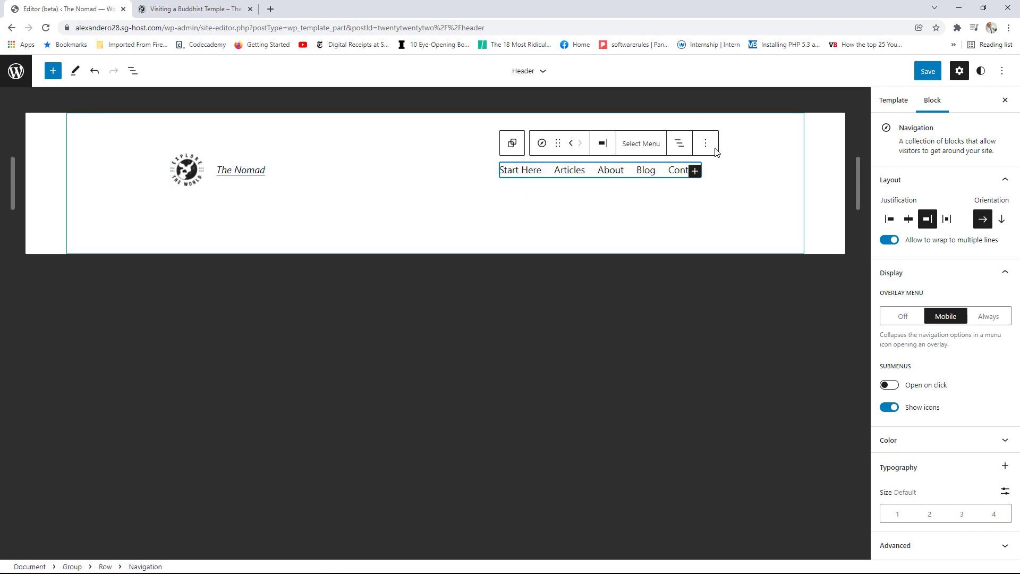
# Save the header edits with both the site Logo and the Header template part included.
pyautogui.click(928, 73)
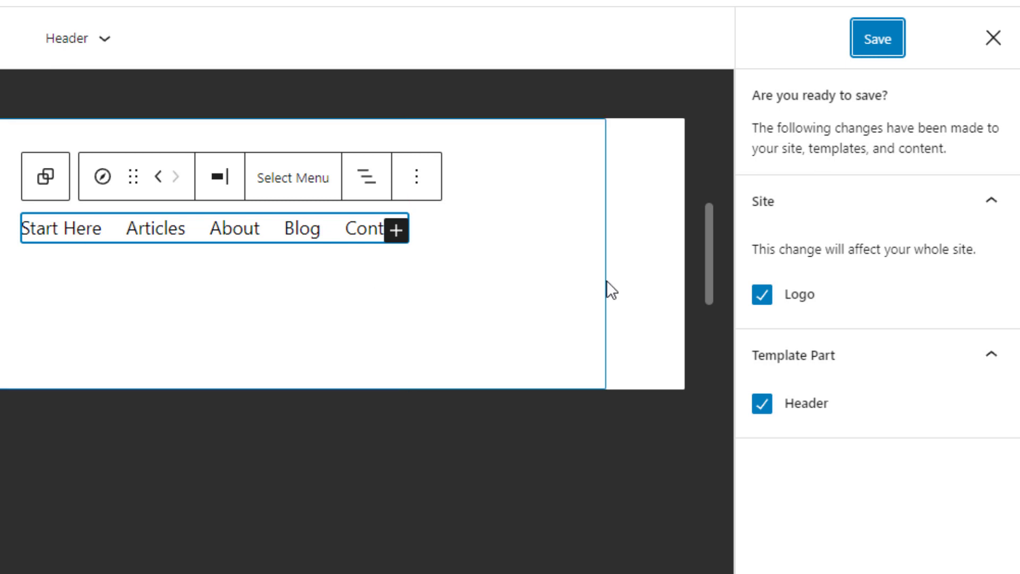
pyautogui.click(760, 293)
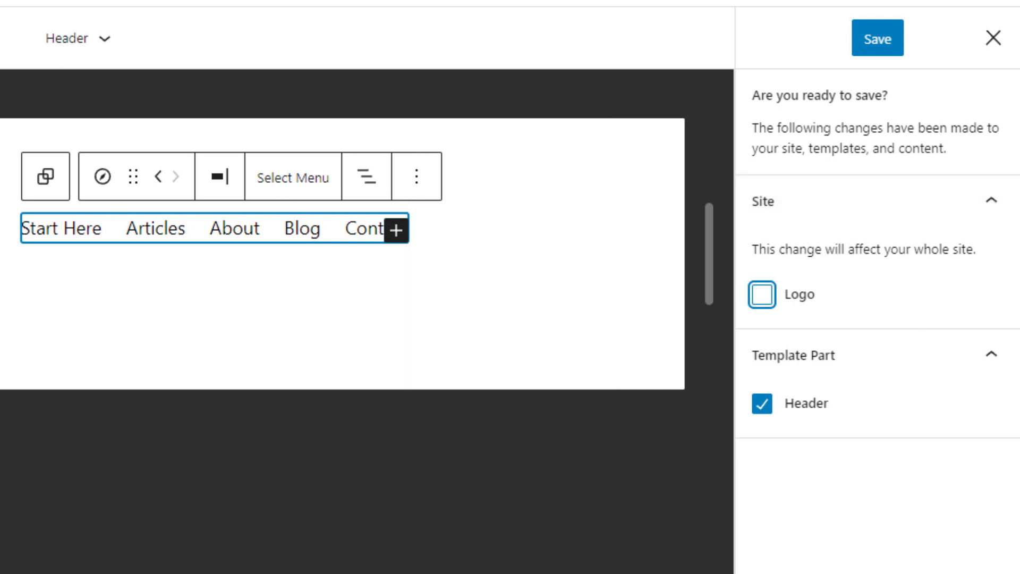
pyautogui.click(760, 297)
pyautogui.click(882, 50)
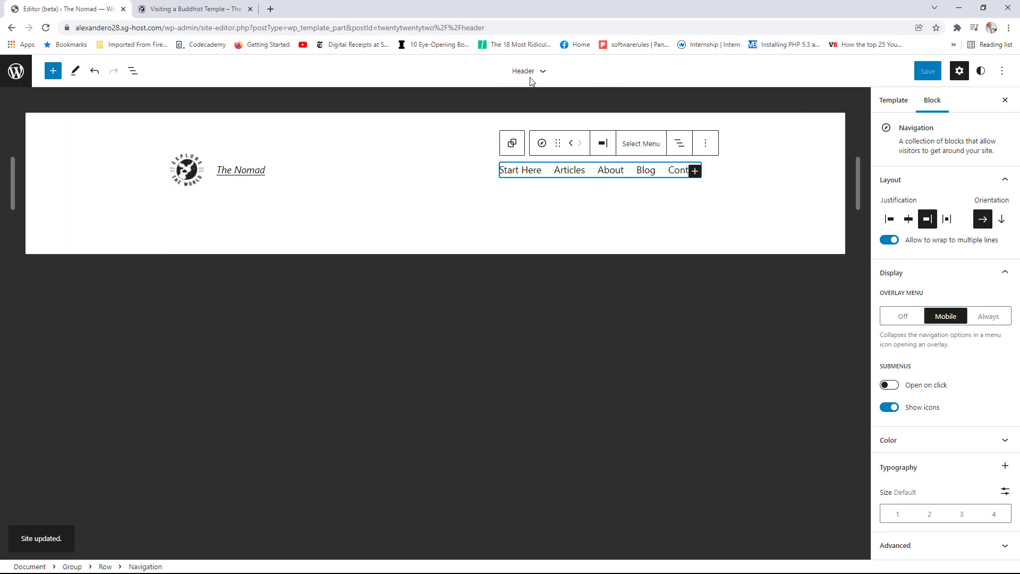
# Go back through the template parts to the templates list, open the Page template, and review its header, content and footer.
pyautogui.click(543, 71)
pyautogui.click(525, 163)
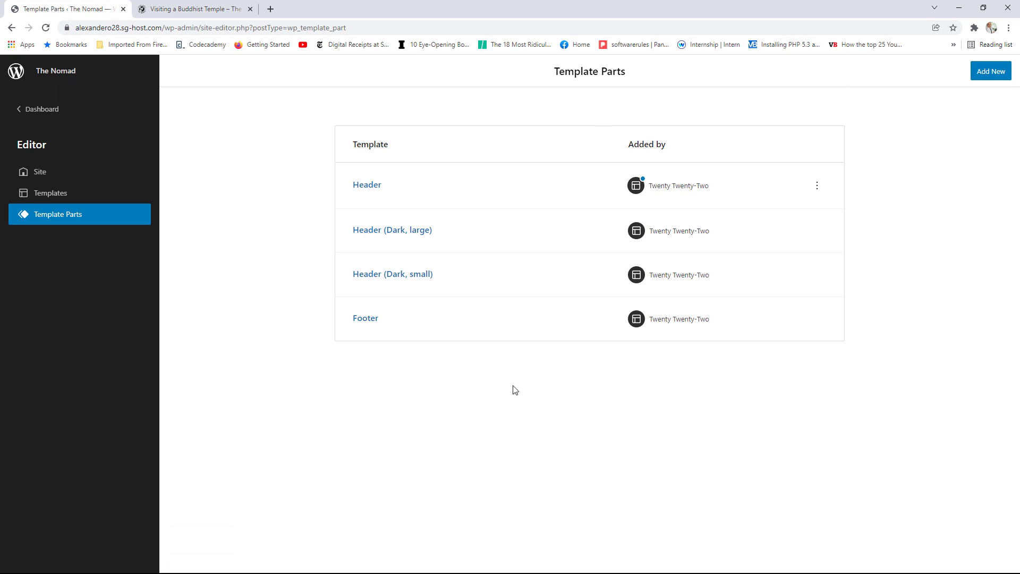
pyautogui.click(80, 193)
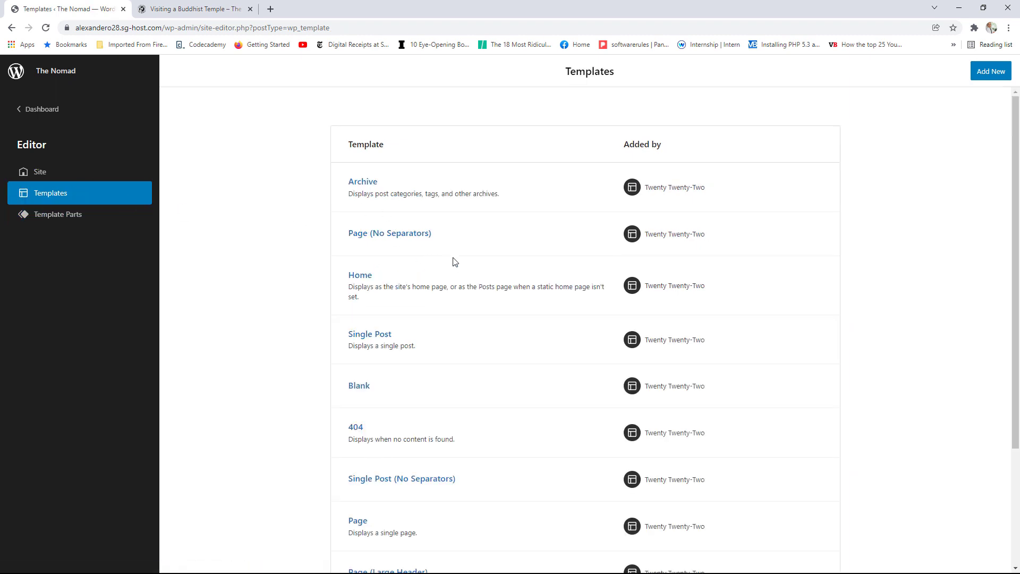
pyautogui.scroll(-3, 454, 262)
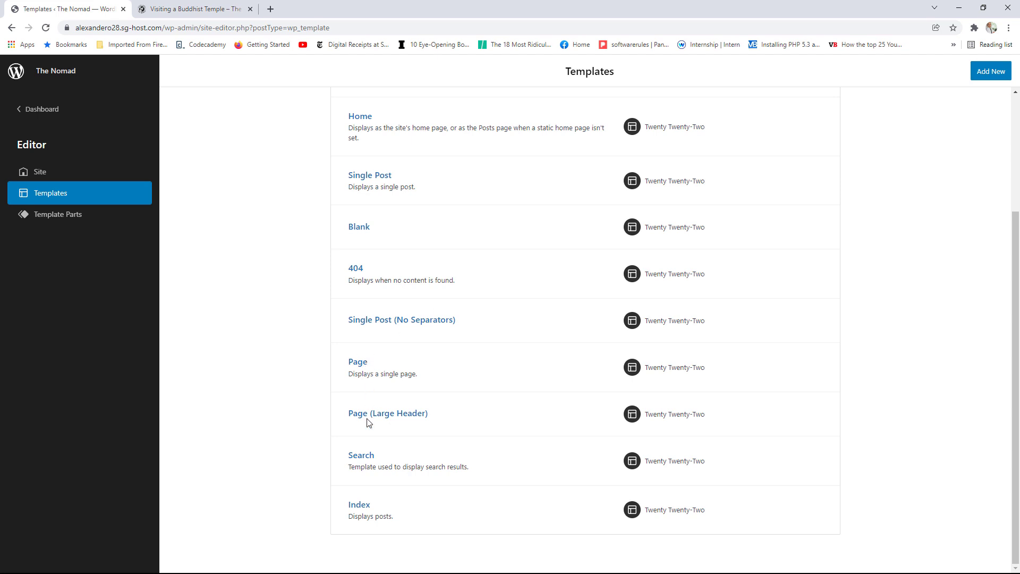
pyautogui.click(360, 364)
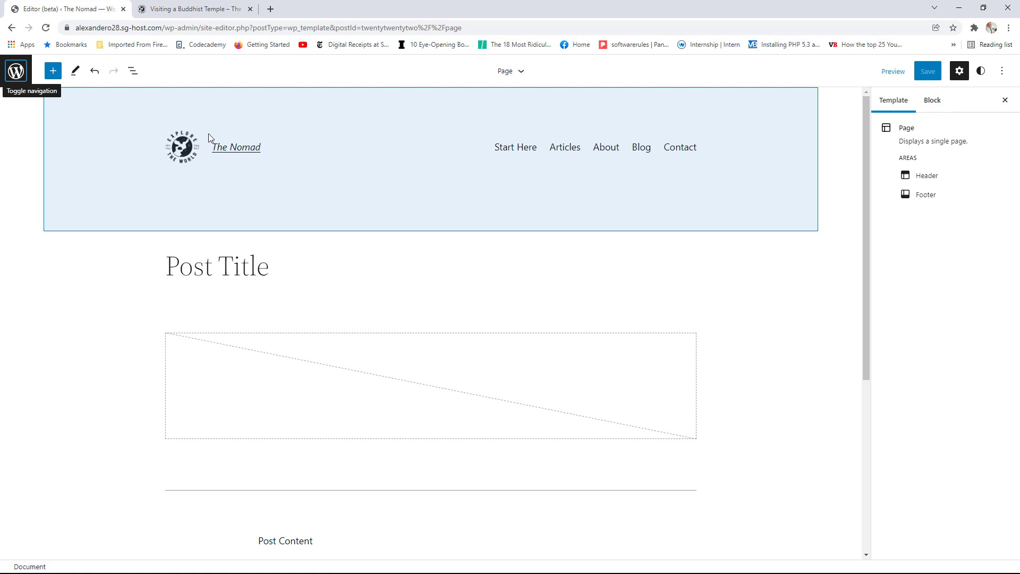
pyautogui.scroll(-5, 671, 253)
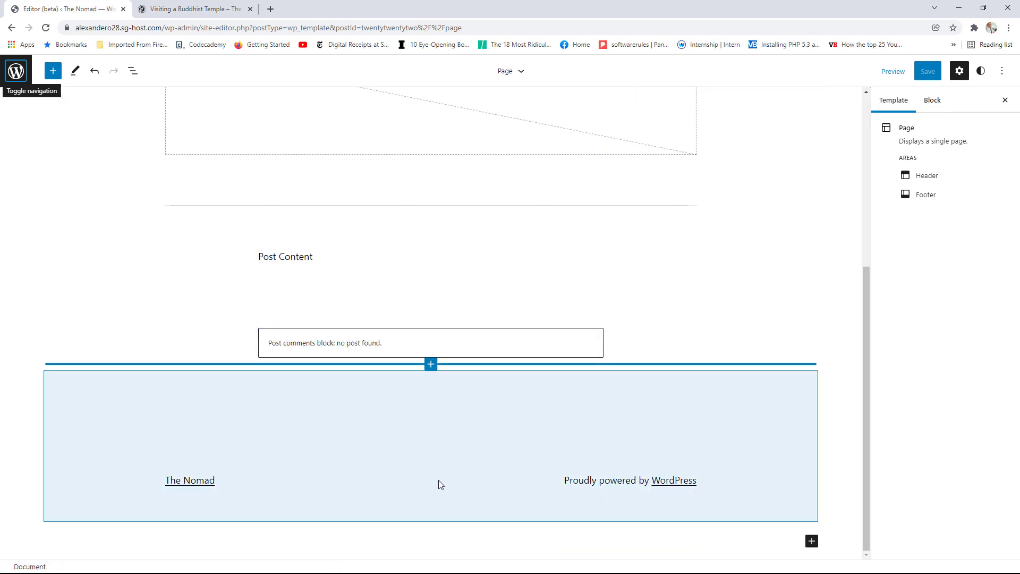
pyautogui.scroll(5, 543, 404)
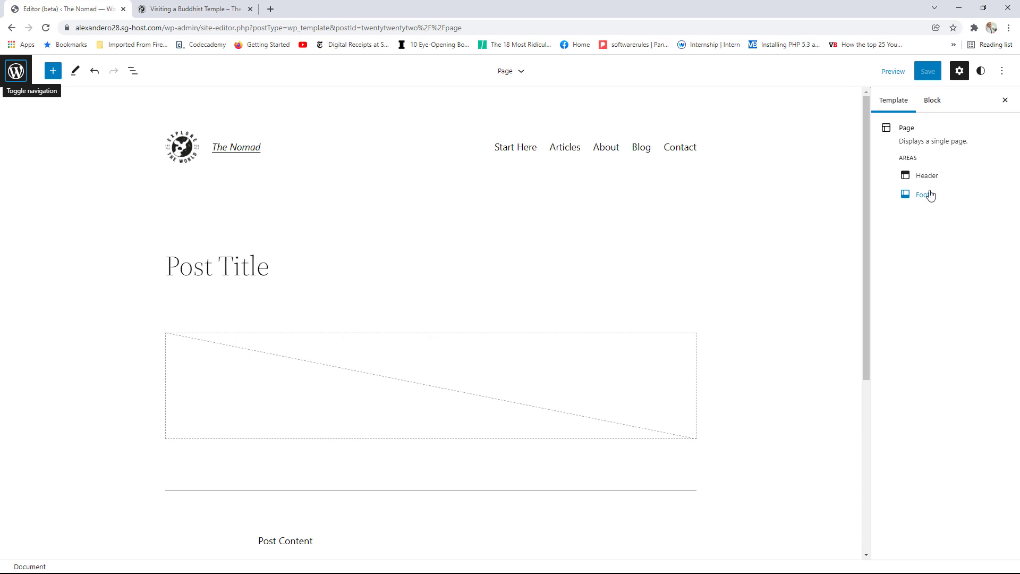
# Return to the template parts list and create a new template part named Sidebar with the General area.
pyautogui.click(522, 72)
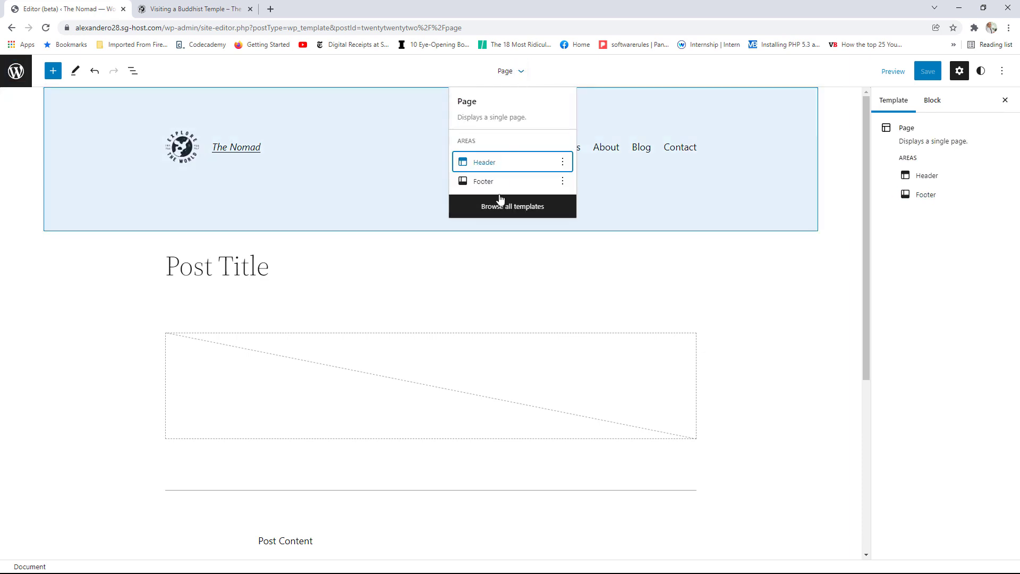
pyautogui.click(501, 206)
pyautogui.click(75, 216)
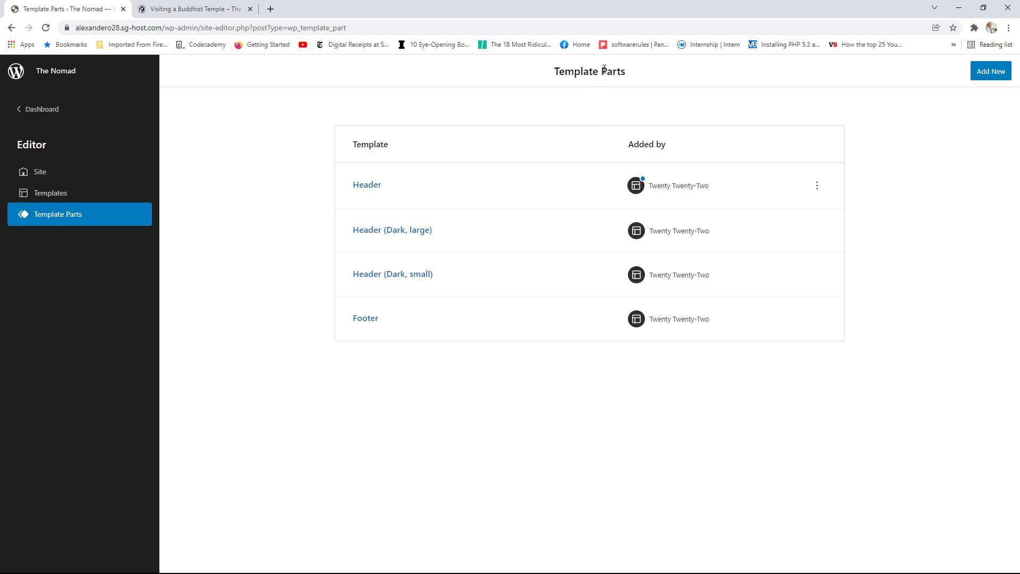
pyautogui.click(993, 74)
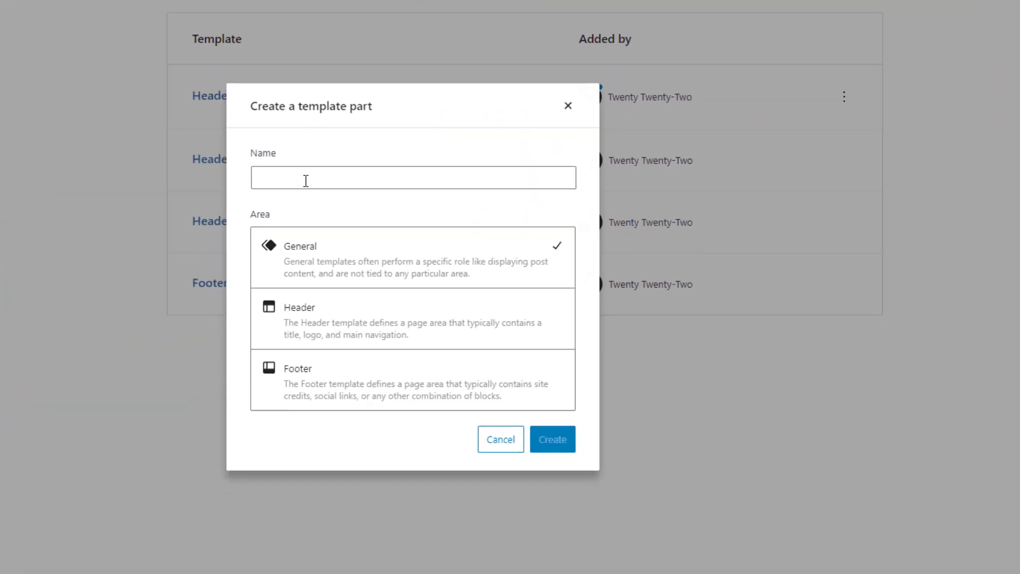
pyautogui.click(304, 177)
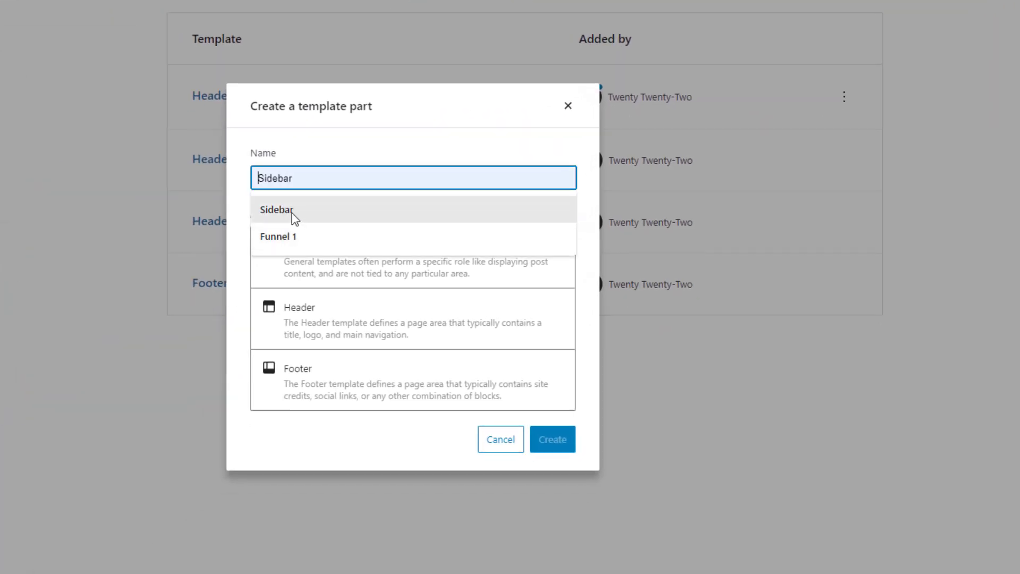
pyautogui.click(291, 213)
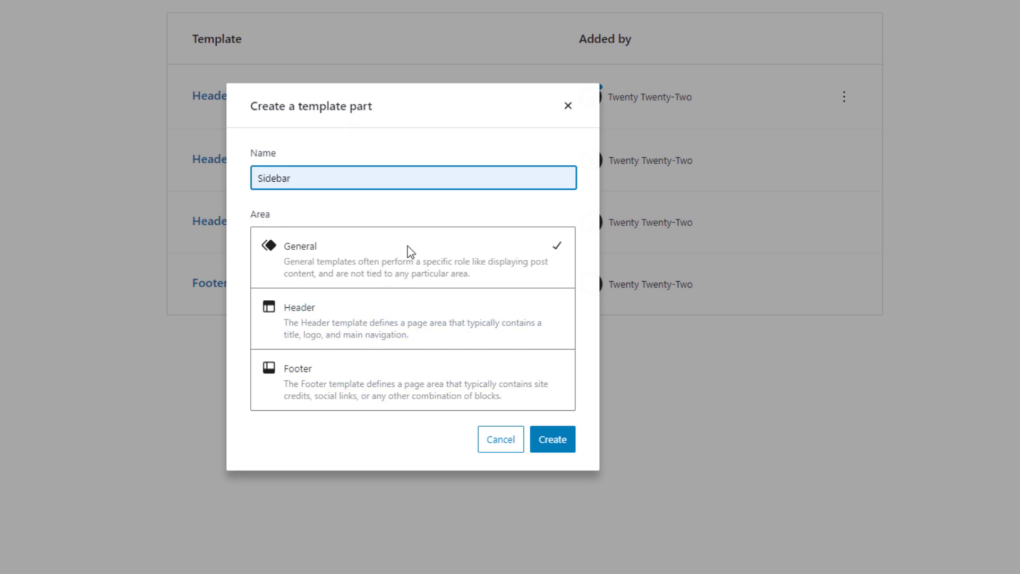
pyautogui.click(547, 443)
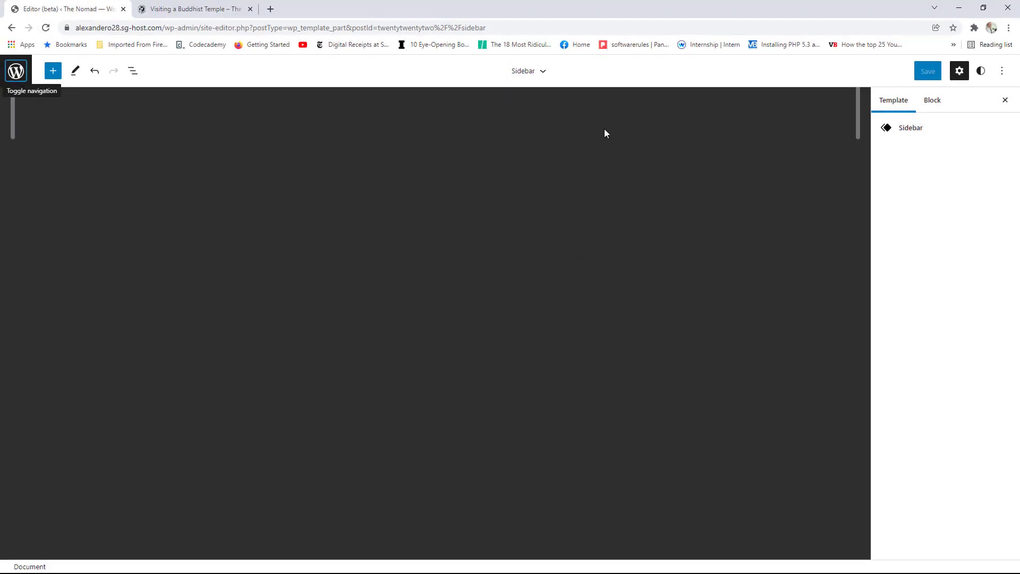
# Look over the widget blocks and add a Search block to the empty Sidebar template part.
pyautogui.click(53, 70)
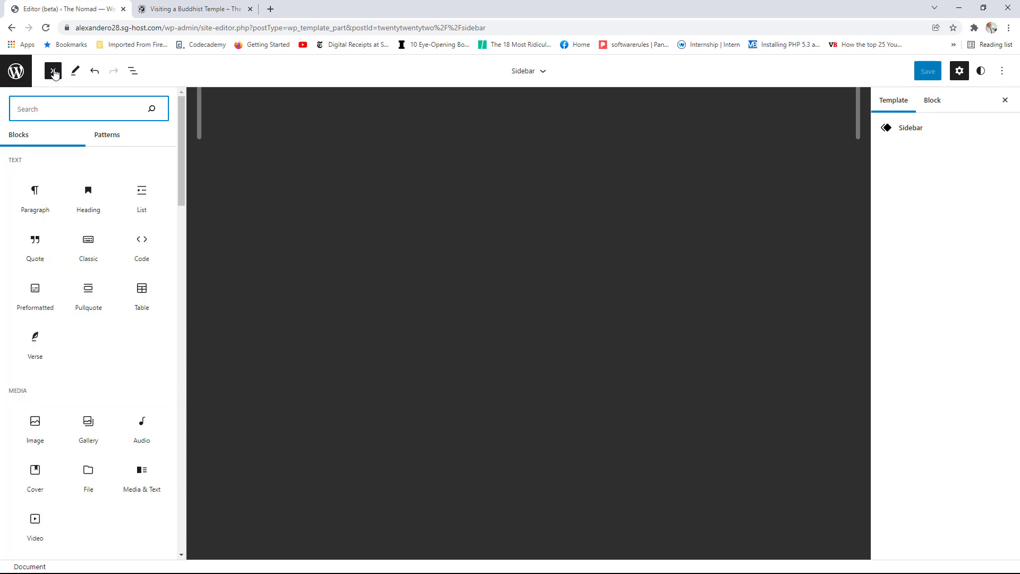
pyautogui.scroll(-10, 132, 287)
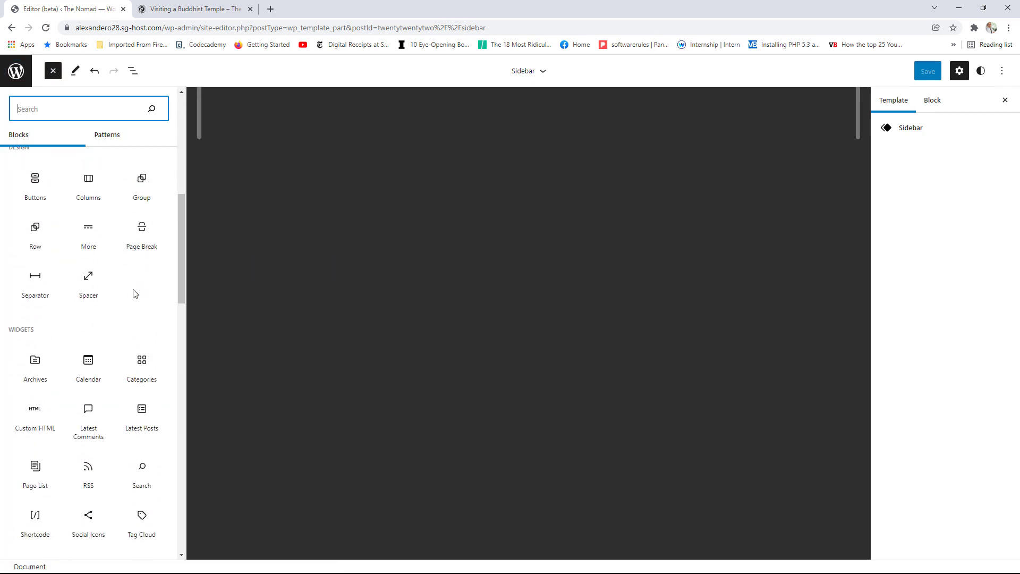
pyautogui.moveTo(133, 278)
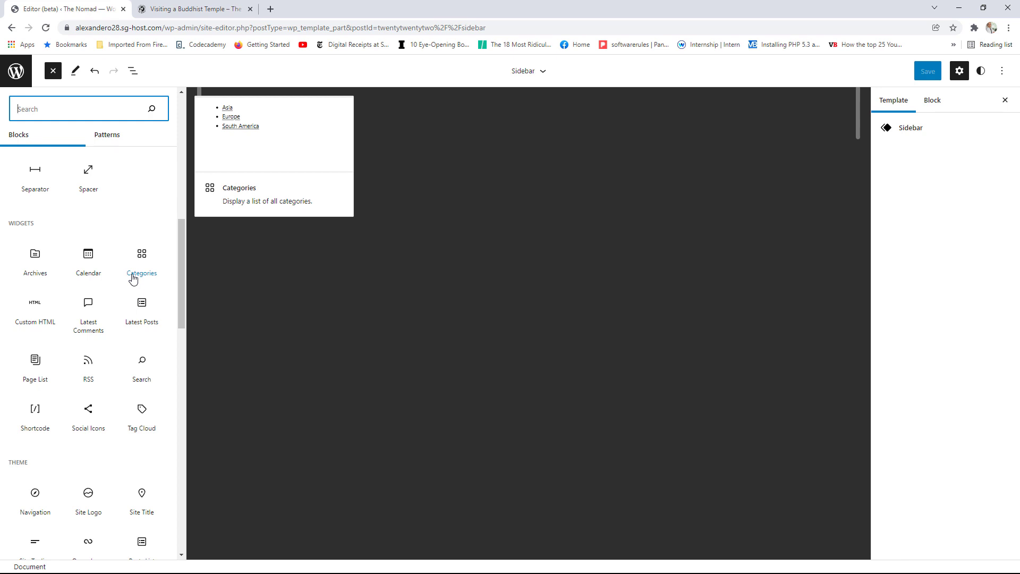
pyautogui.moveTo(126, 366)
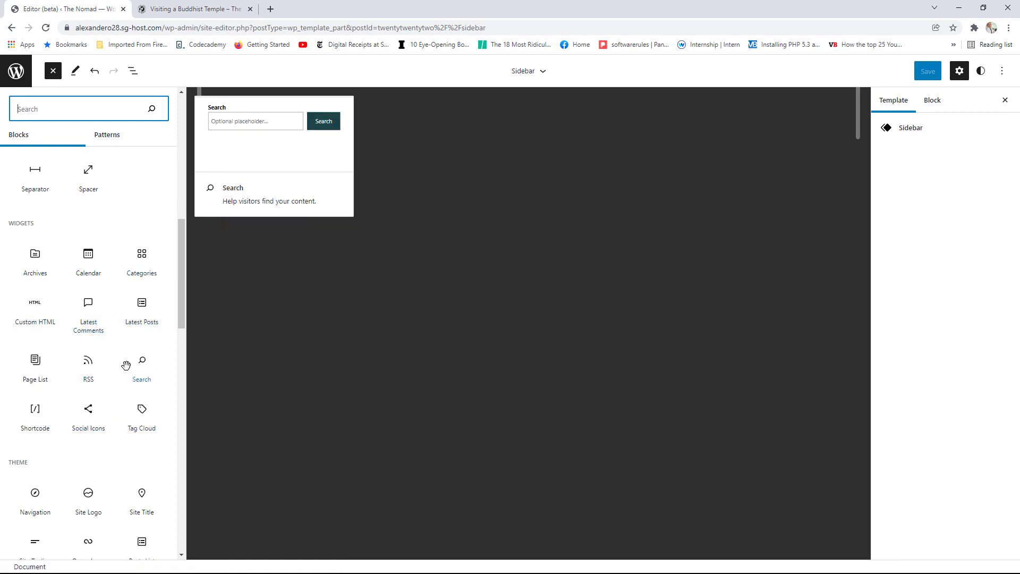
pyautogui.moveTo(146, 304)
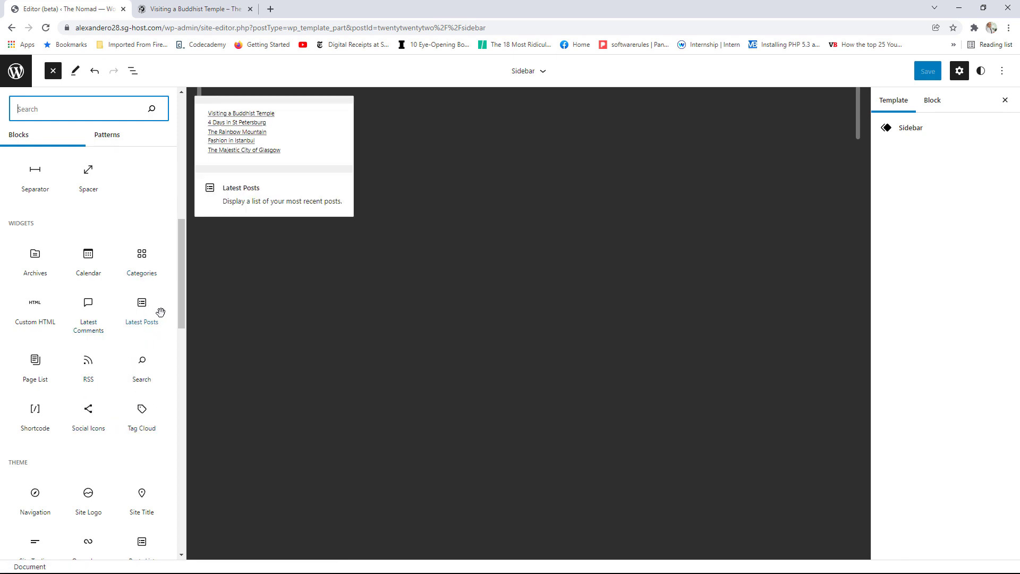
pyautogui.click(142, 366)
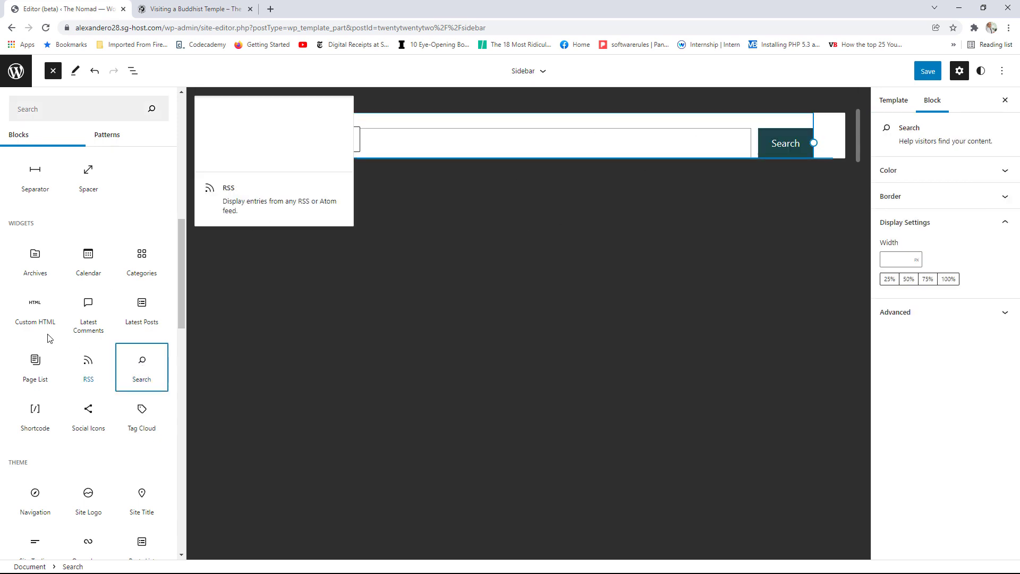
# Add a Categories block below the Search block, displayed as a dropdown with post counts shown.
pyautogui.moveTo(44, 281)
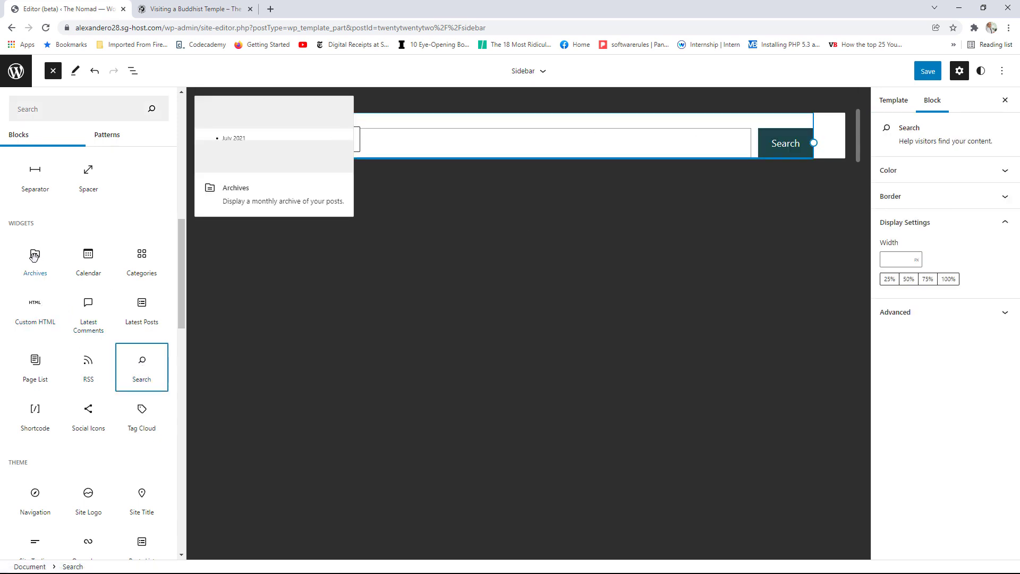
pyautogui.click(140, 259)
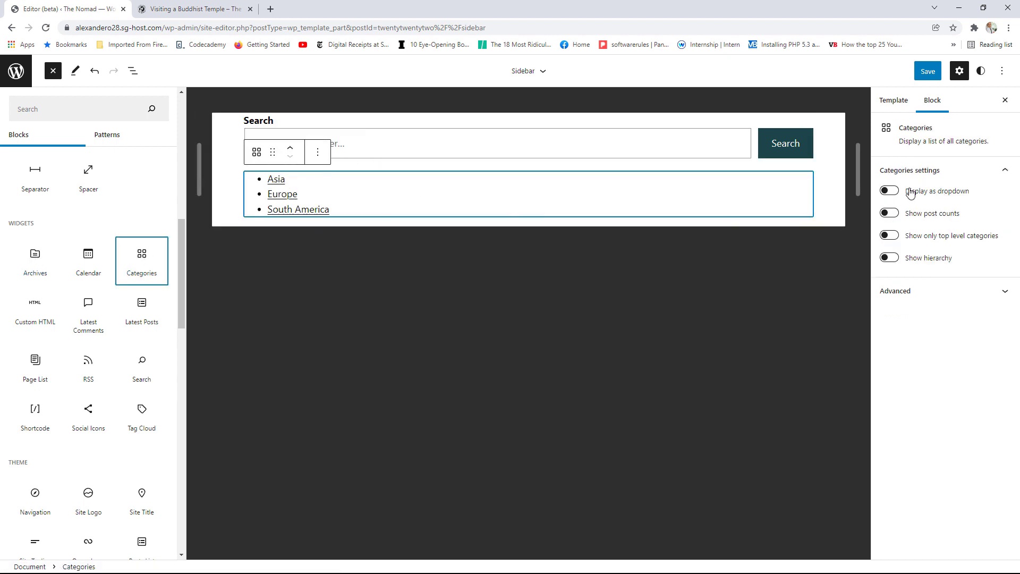
pyautogui.click(893, 193)
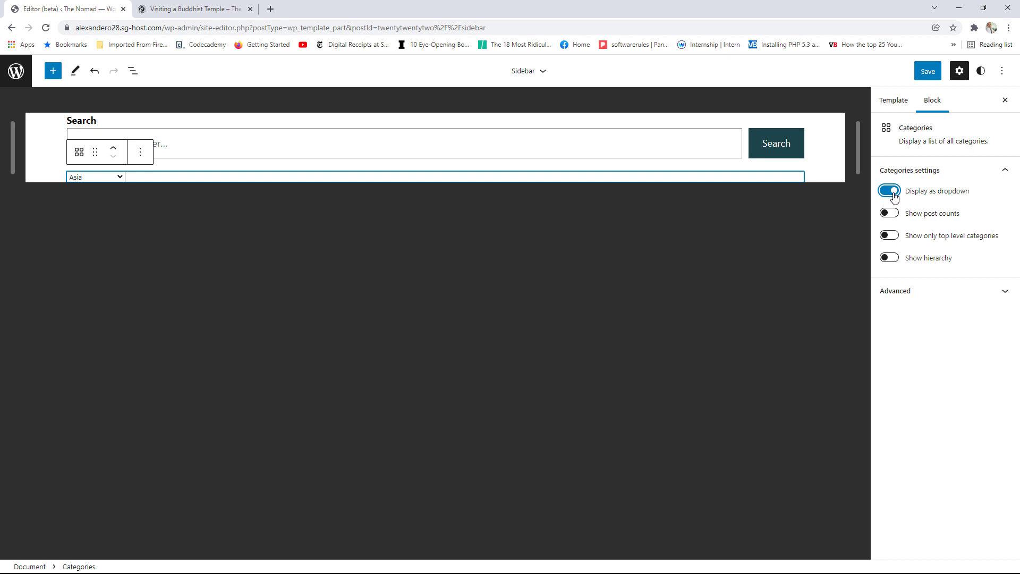
pyautogui.click(893, 213)
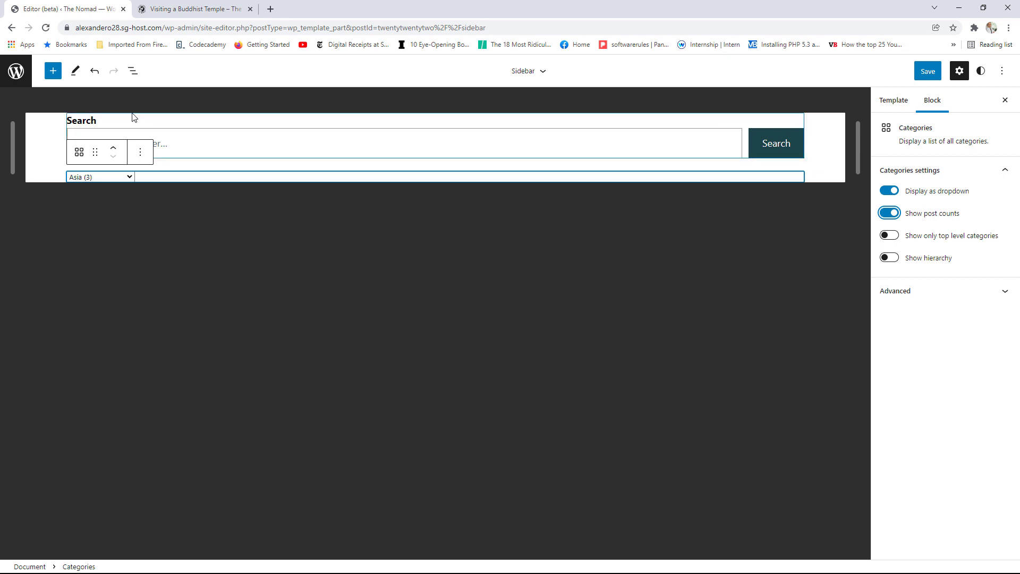
# Find the Social Icons block among the widget blocks and add it below the Categories block in the Sidebar template part.
pyautogui.click(56, 75)
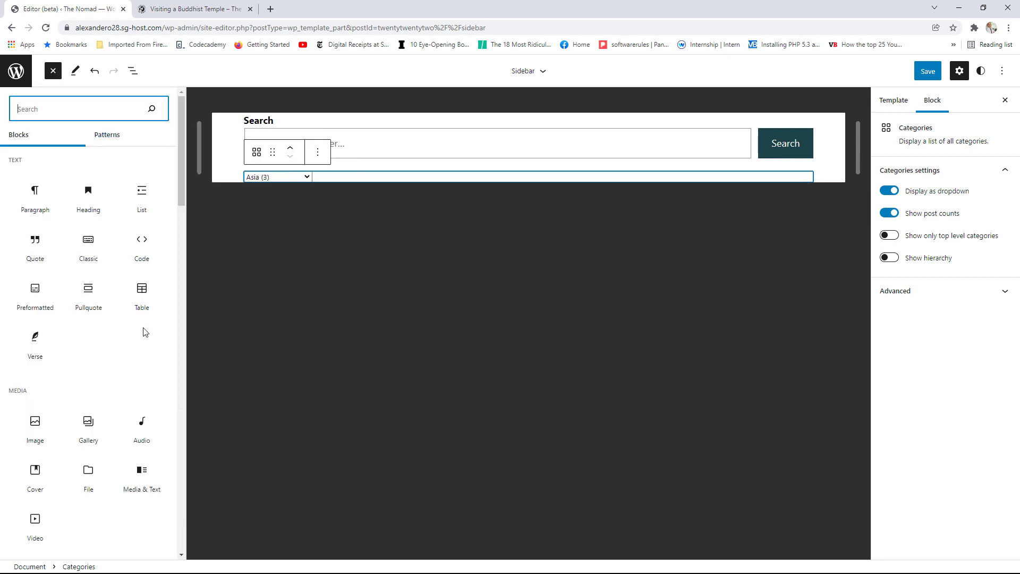
pyautogui.moveTo(139, 320)
pyautogui.scroll(-10, 139, 319)
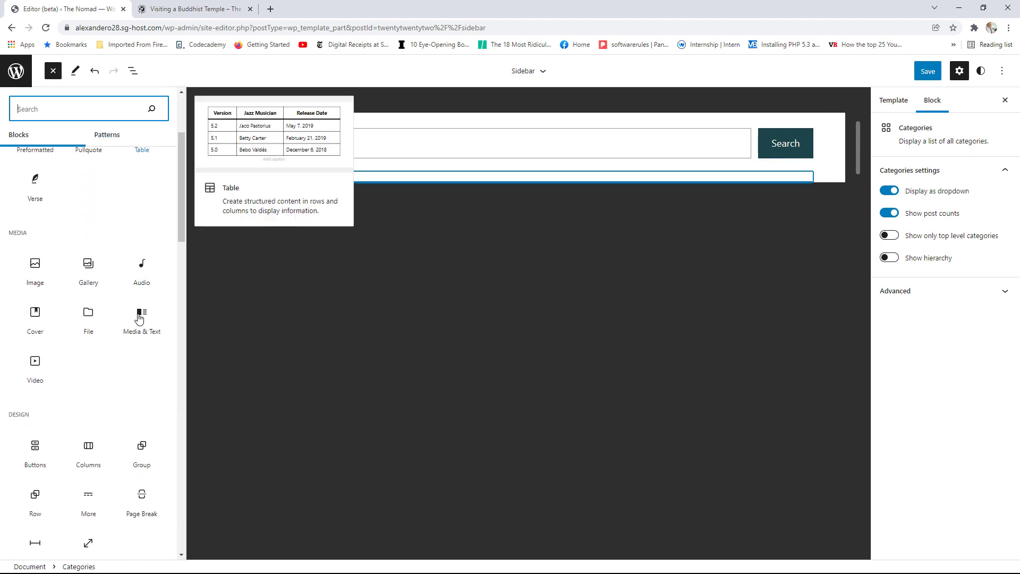
pyautogui.scroll(-3, 137, 317)
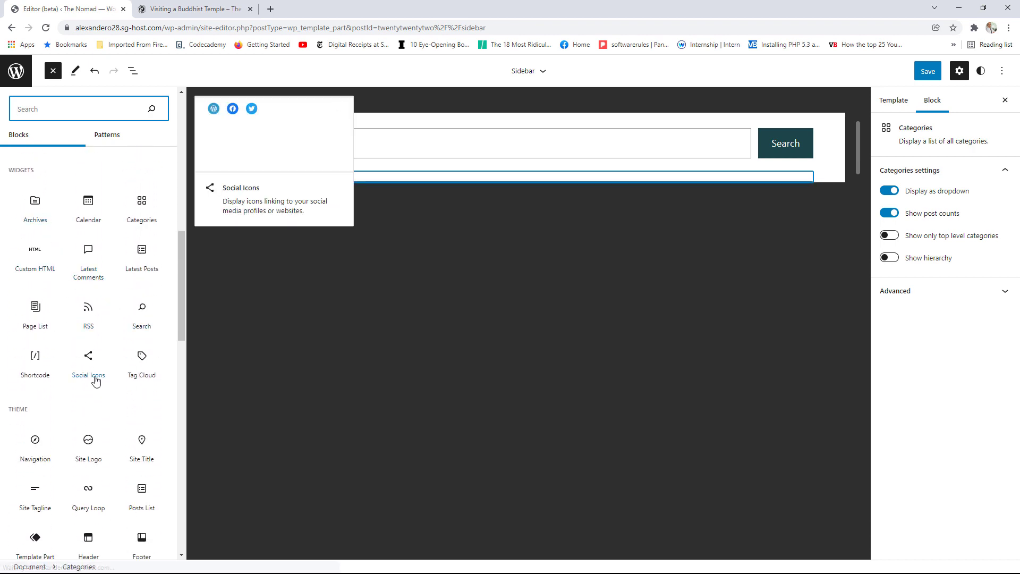
pyautogui.click(88, 360)
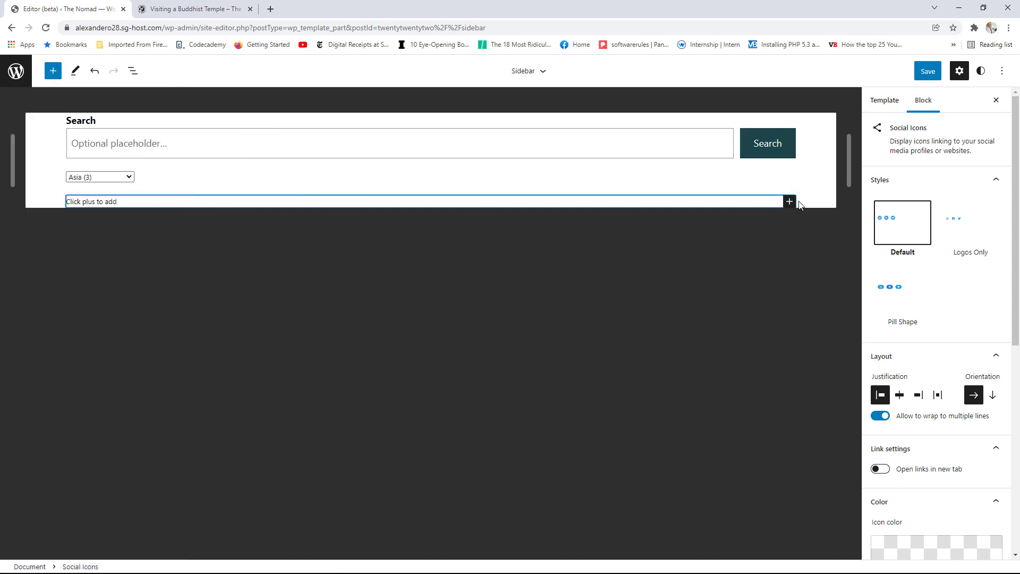
# Add Facebook, Reddit and YouTube icons, in that order, to the Social Icons block.
pyautogui.click(788, 205)
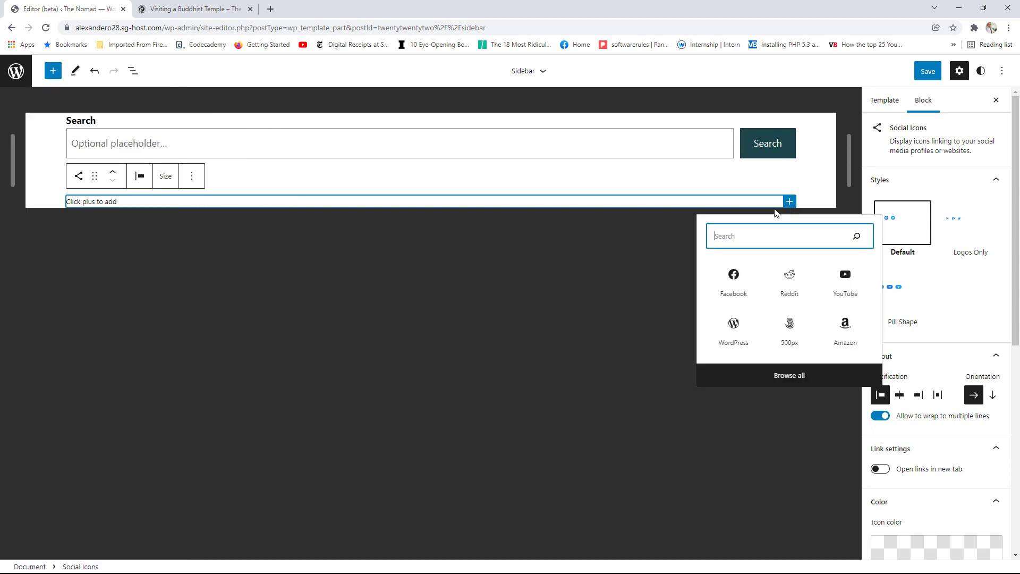
pyautogui.click(733, 275)
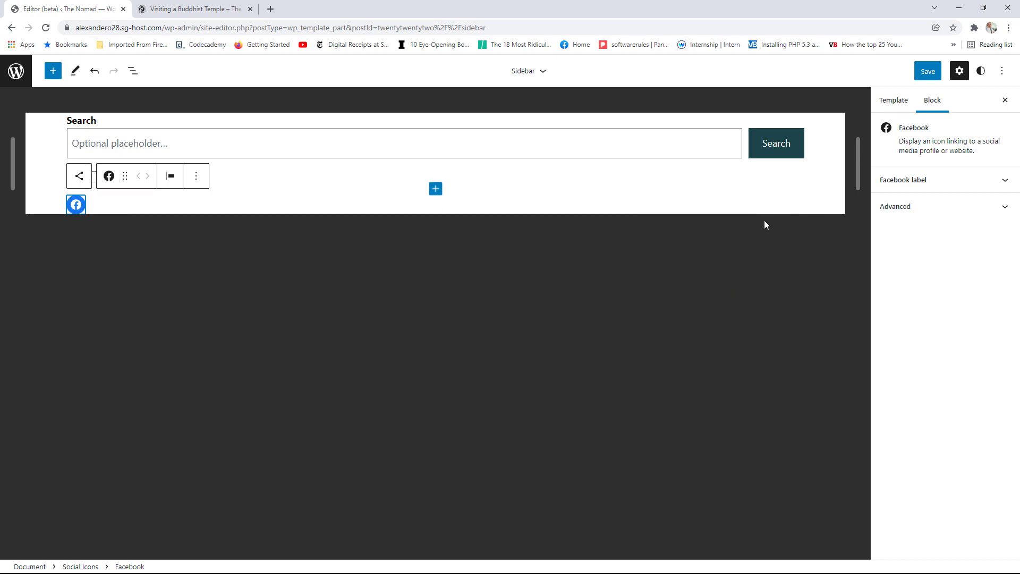
pyautogui.click(791, 209)
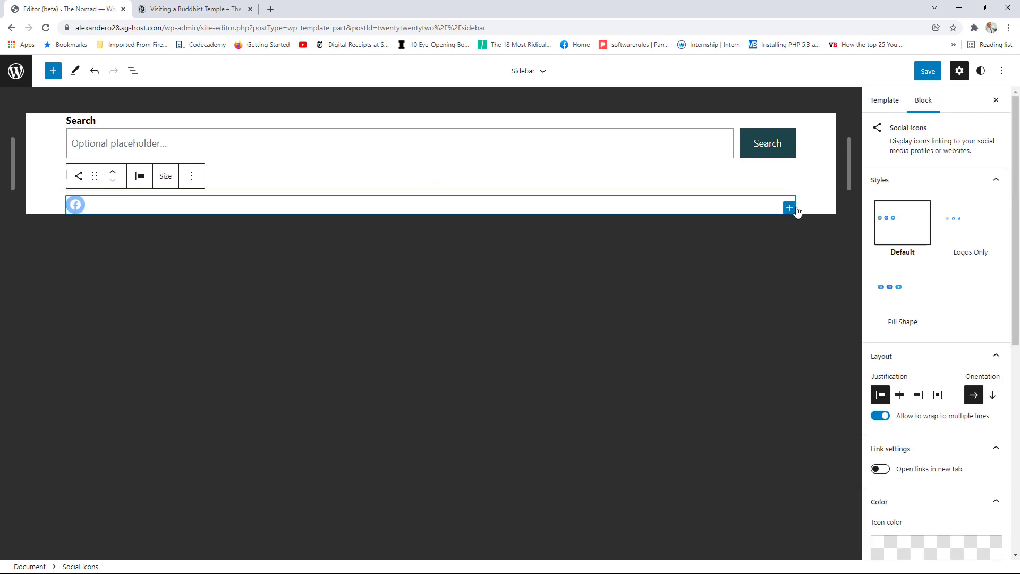
pyautogui.click(790, 207)
pyautogui.click(790, 290)
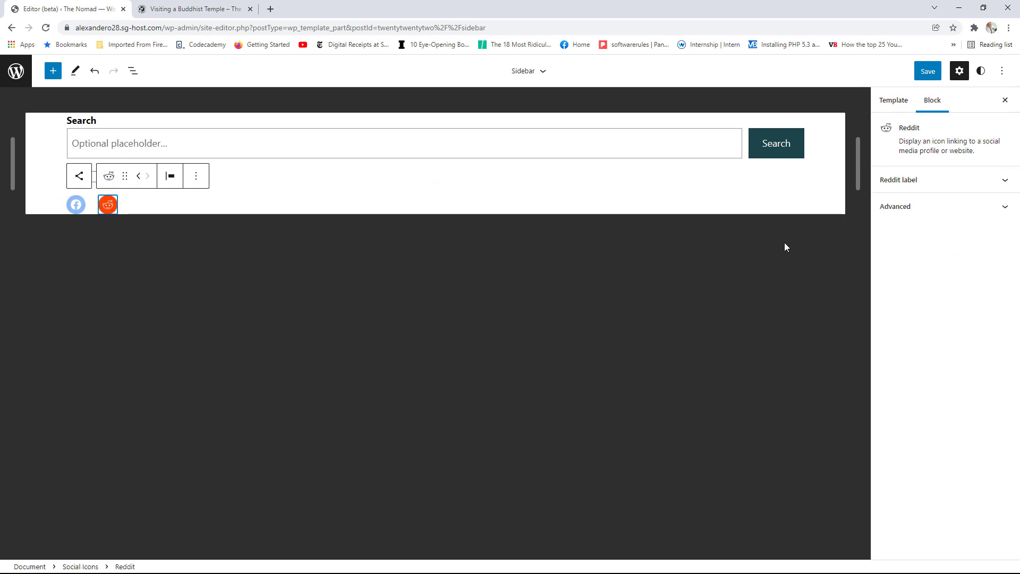
pyautogui.click(791, 208)
pyautogui.click(789, 209)
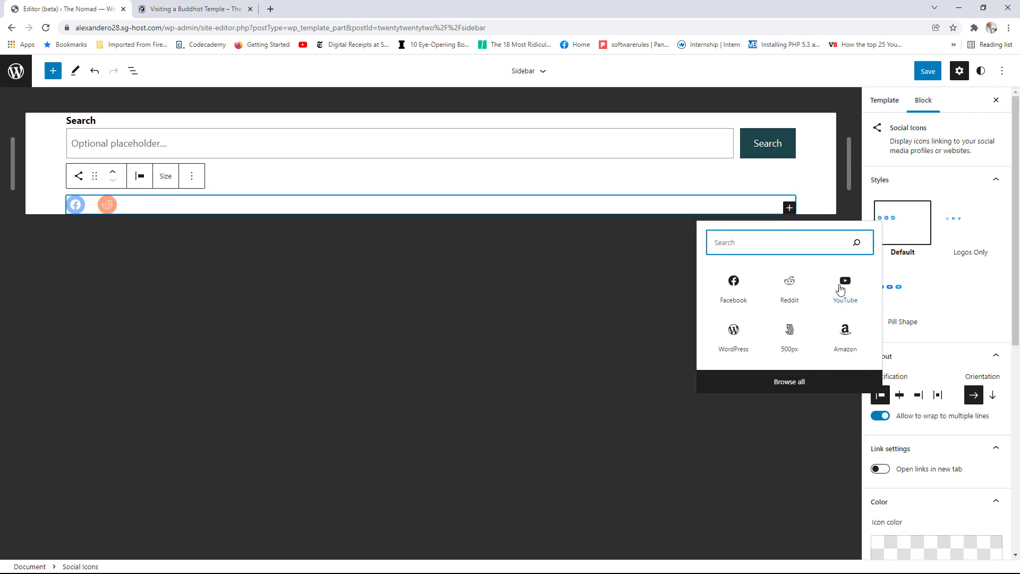
pyautogui.click(844, 290)
# Set the Facebook icon's link label to "facebook".
pyautogui.click(75, 204)
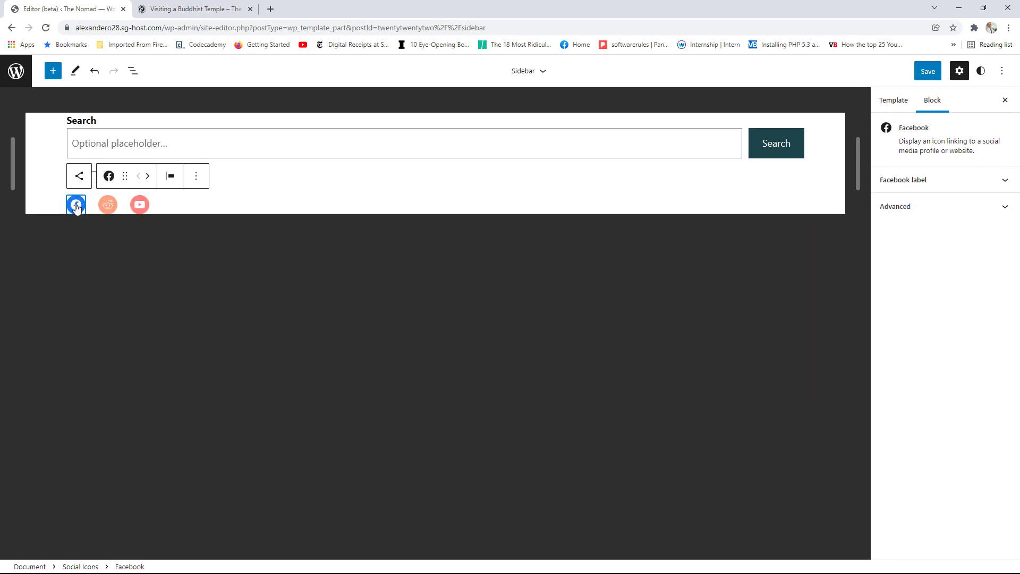
pyautogui.click(931, 186)
pyautogui.click(931, 186)
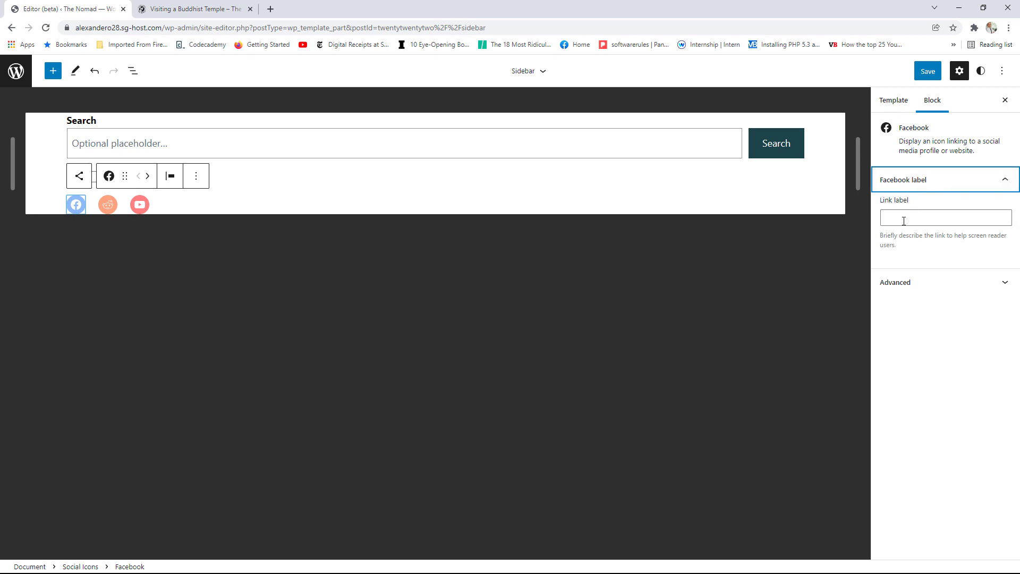
pyautogui.click(904, 221)
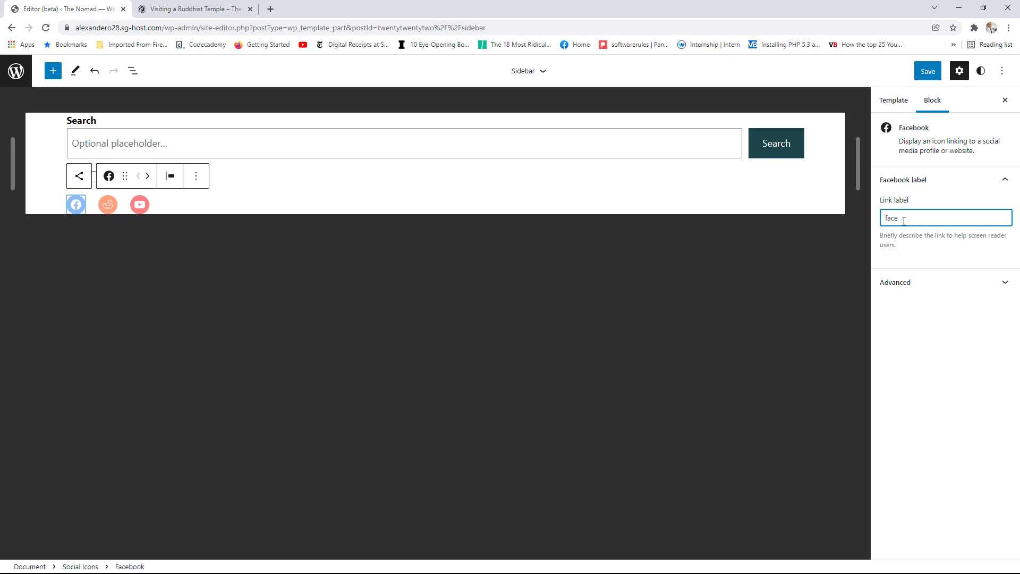
pyautogui.click(922, 282)
pyautogui.click(989, 286)
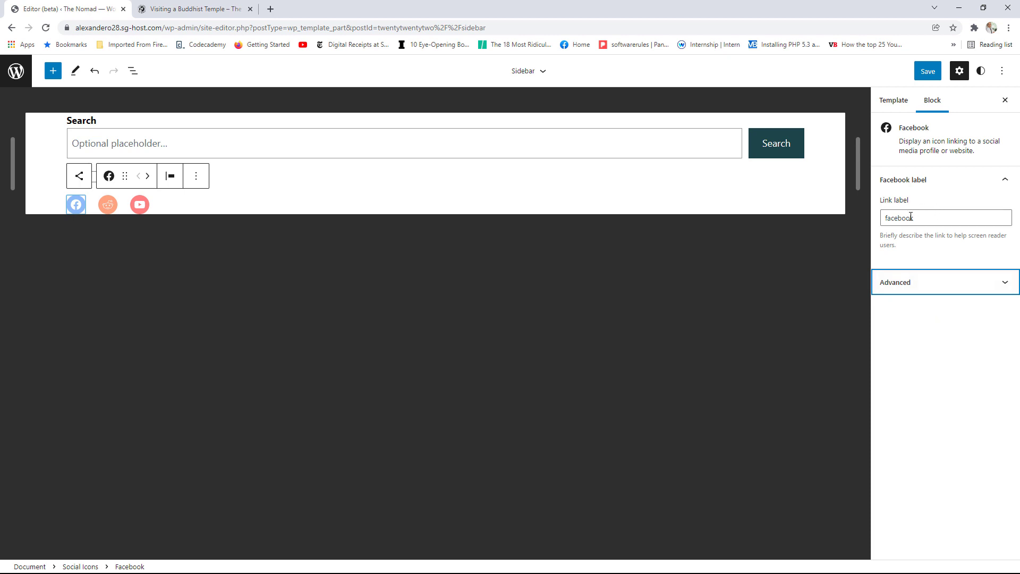
pyautogui.click(1003, 180)
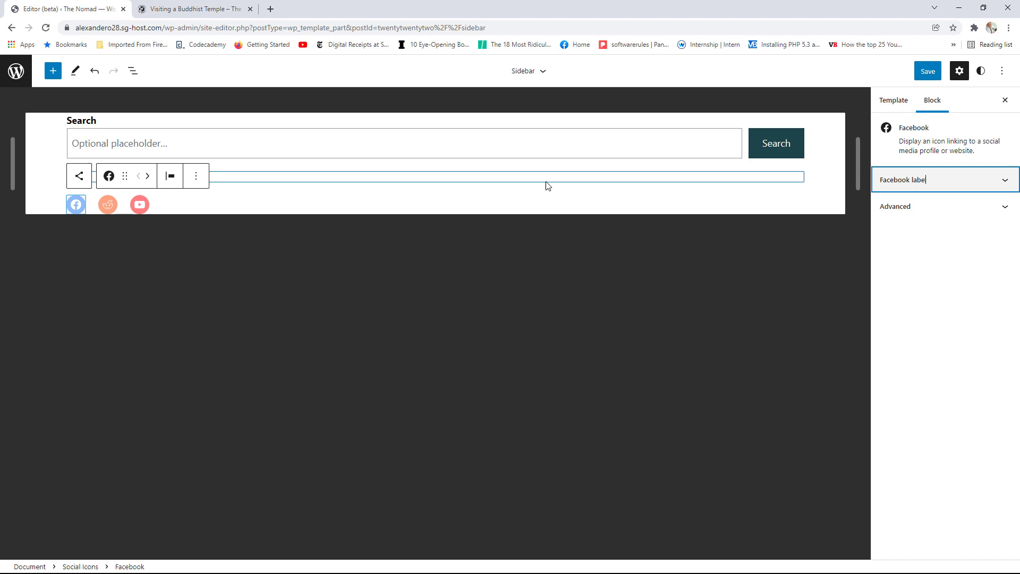
# Label the Reddit icon's link "Reddit" and the YouTube icon's link "Youtube".
pyautogui.click(109, 206)
pyautogui.click(903, 179)
pyautogui.click(912, 219)
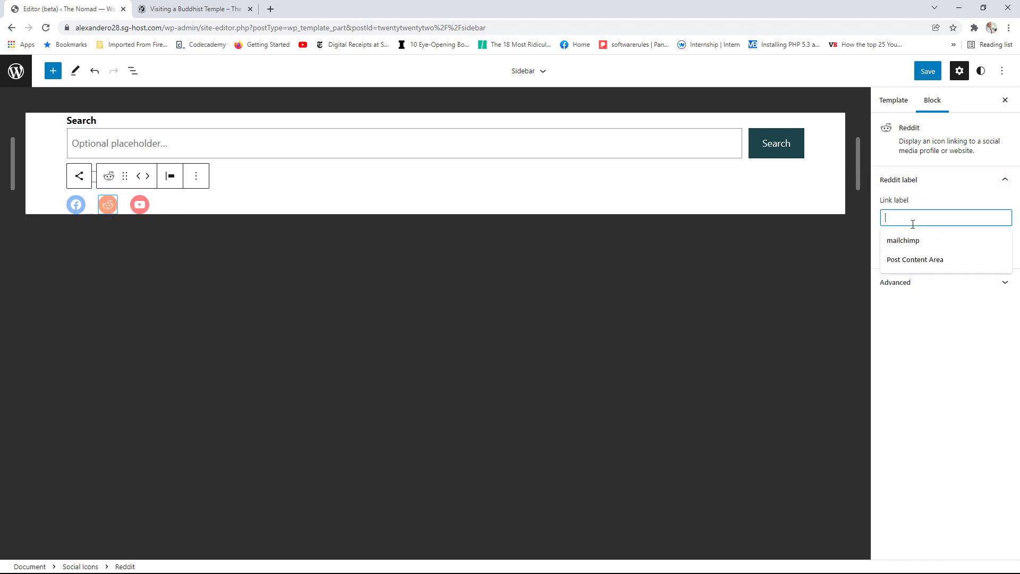
pyautogui.write('Reddit')
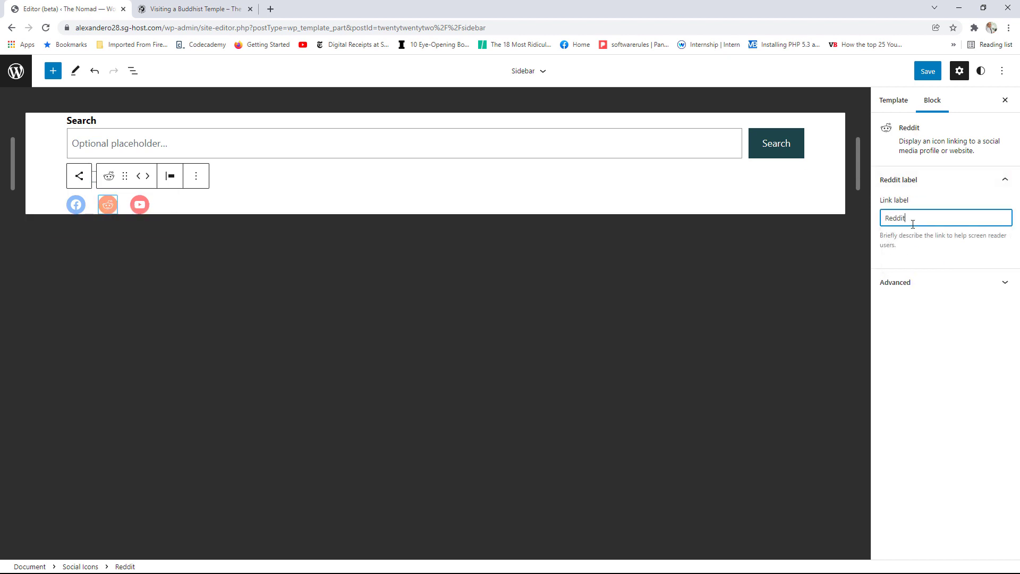
pyautogui.click(139, 204)
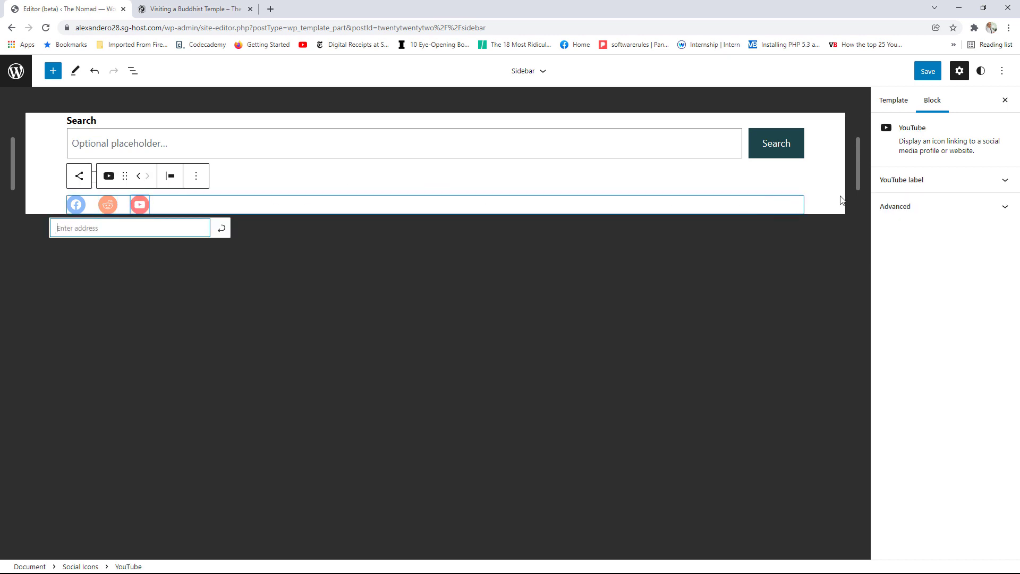
pyautogui.click(919, 182)
pyautogui.click(908, 212)
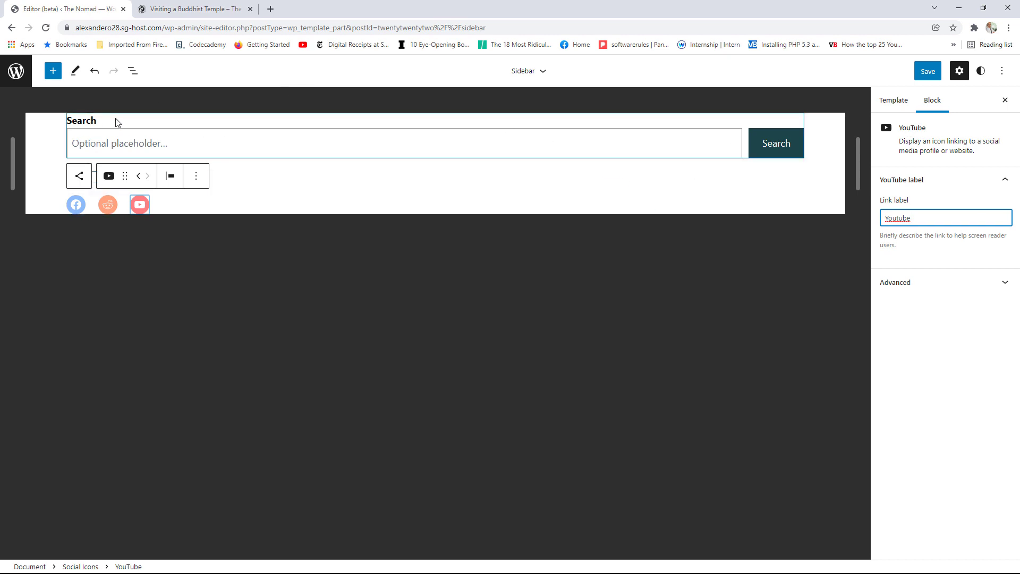
# Save the changes to the Sidebar template part and return to the list of template parts.
pyautogui.click(927, 73)
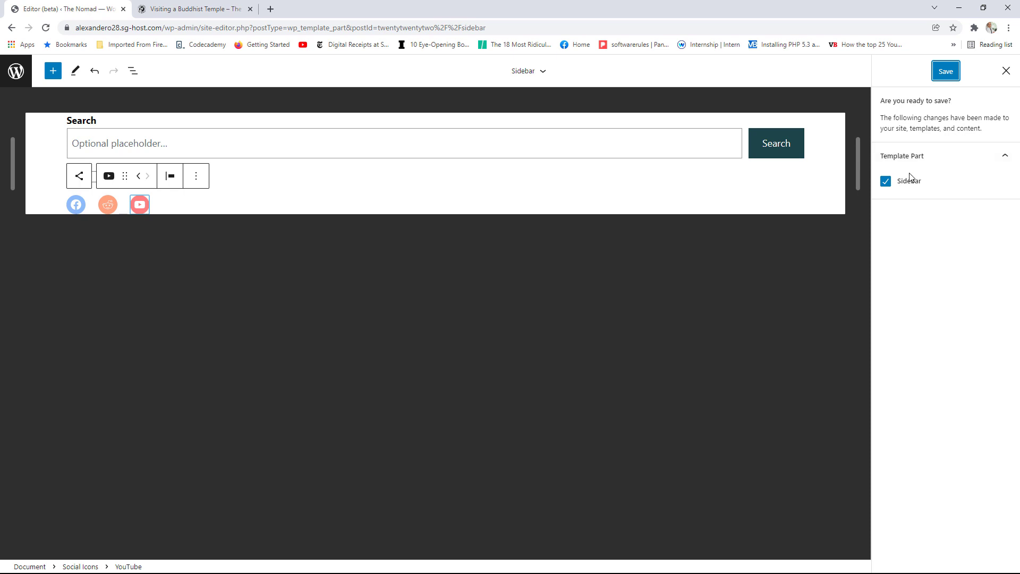
pyautogui.click(945, 72)
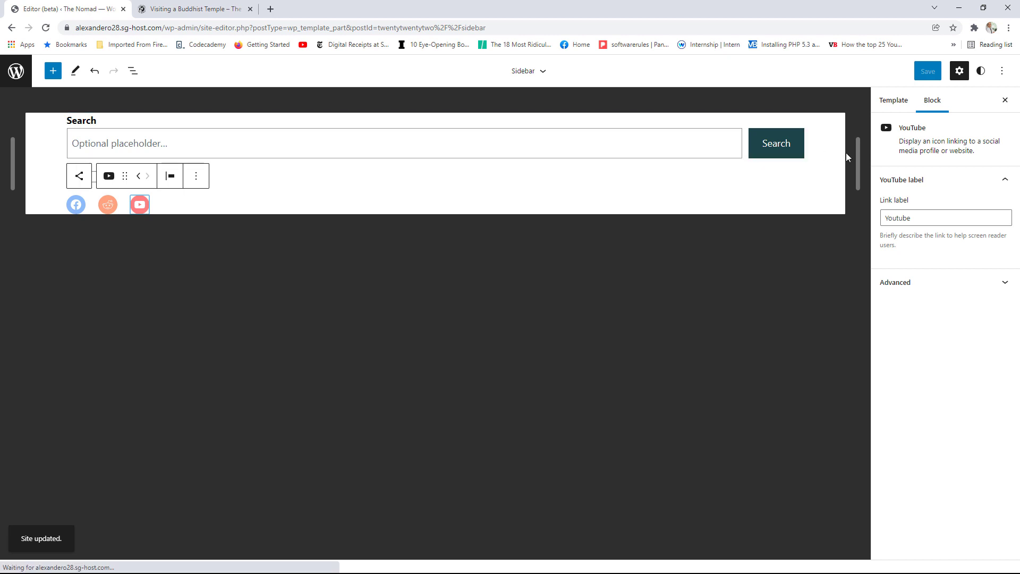
pyautogui.click(541, 72)
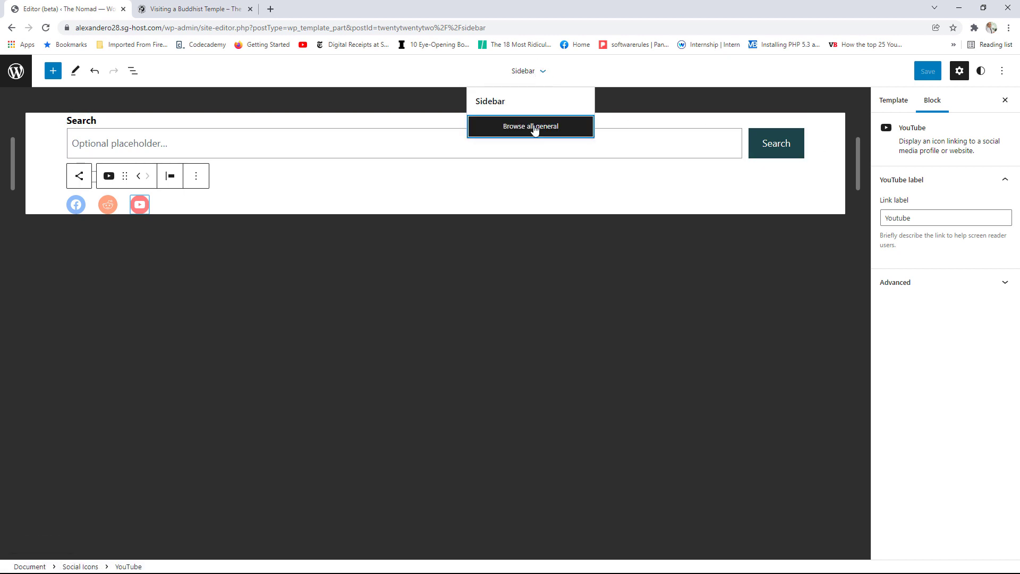
pyautogui.click(533, 126)
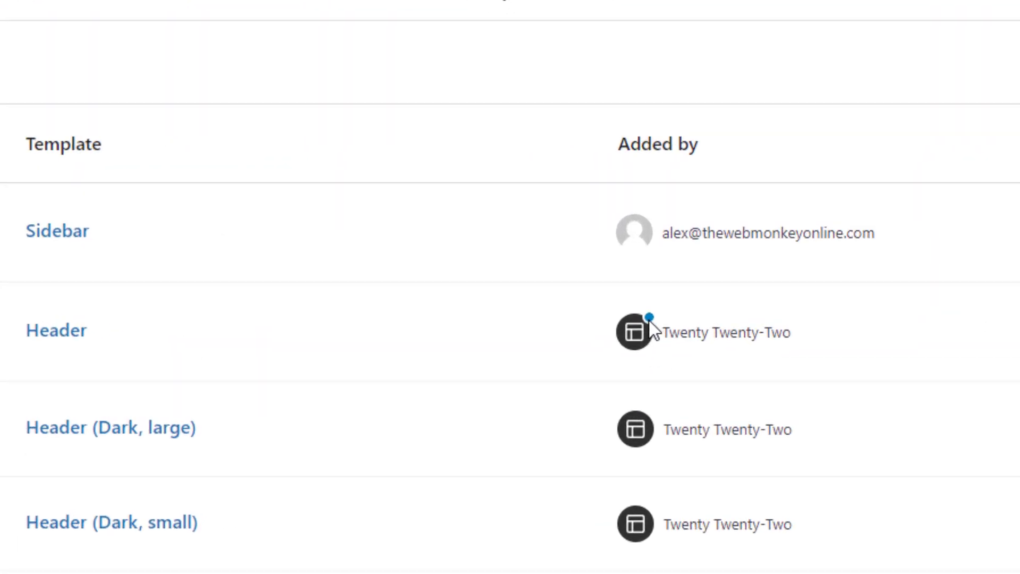
# Check which actions are available for the customised Header template part, then leave it unchanged.
pyautogui.moveTo(650, 323)
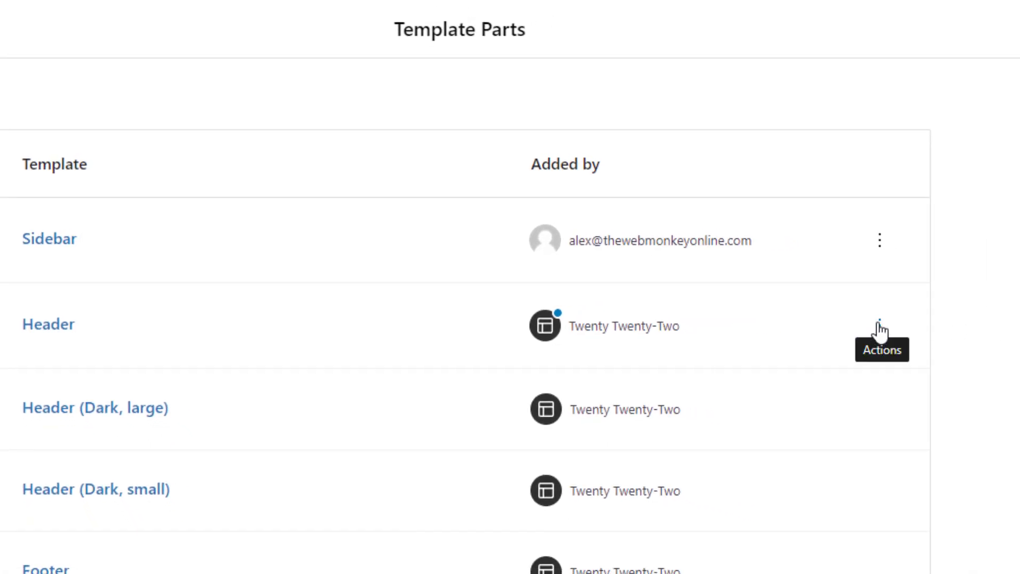
pyautogui.click(879, 327)
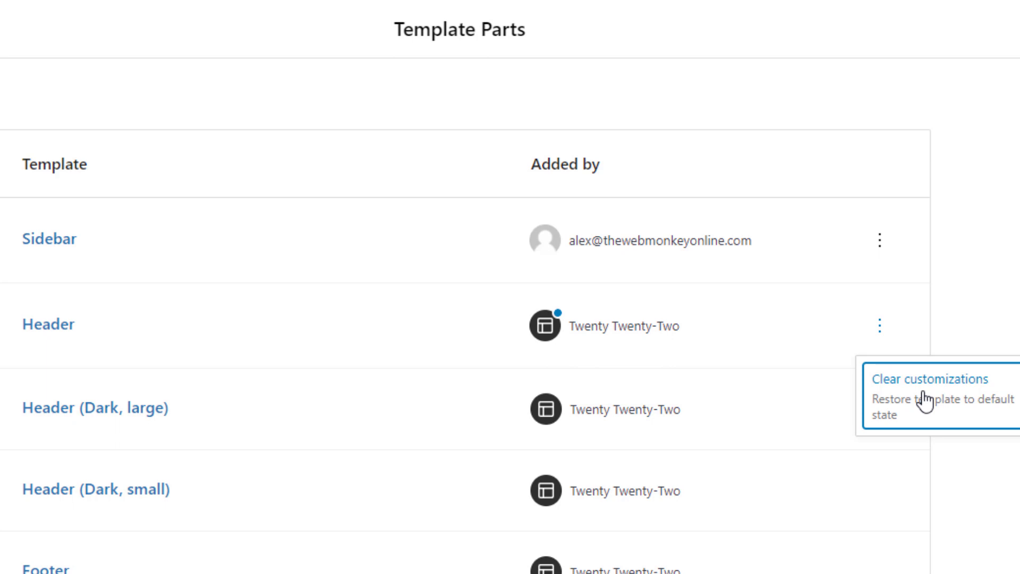
pyautogui.click(999, 299)
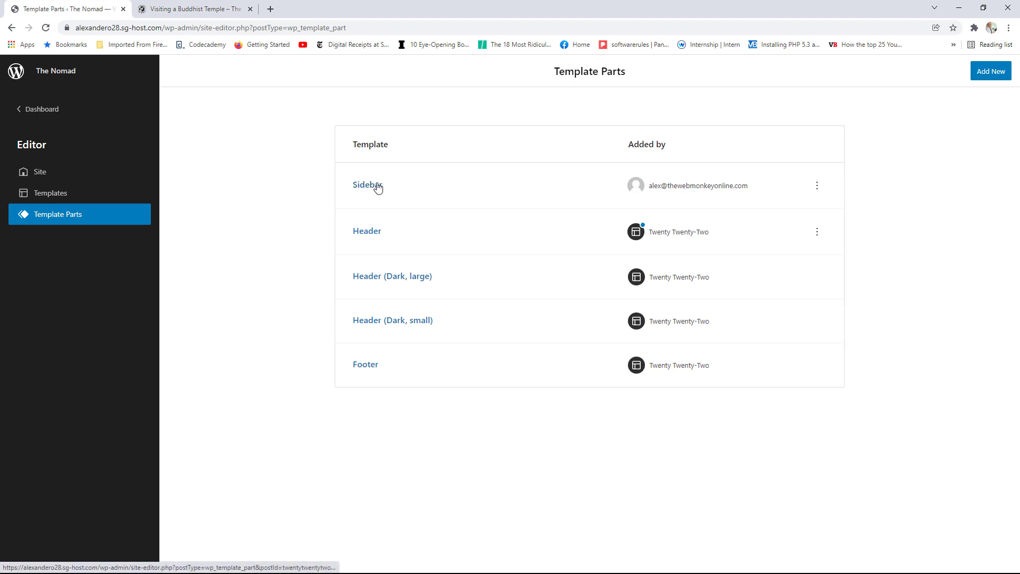
# Open the Single Post template from the templates list and review its header, title, featured image, content, post details and comments areas.
pyautogui.click(61, 195)
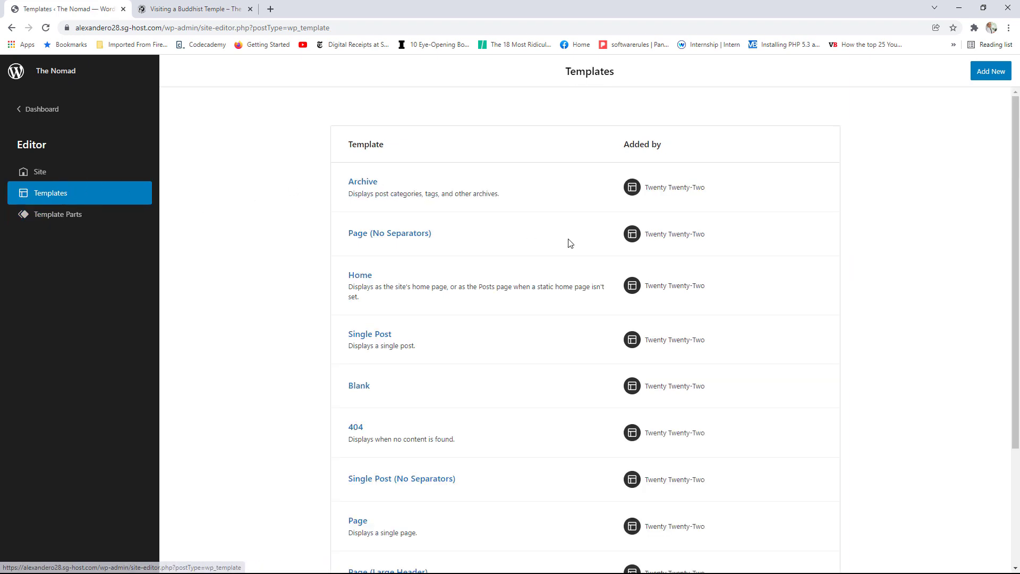
pyautogui.scroll(-1, 570, 242)
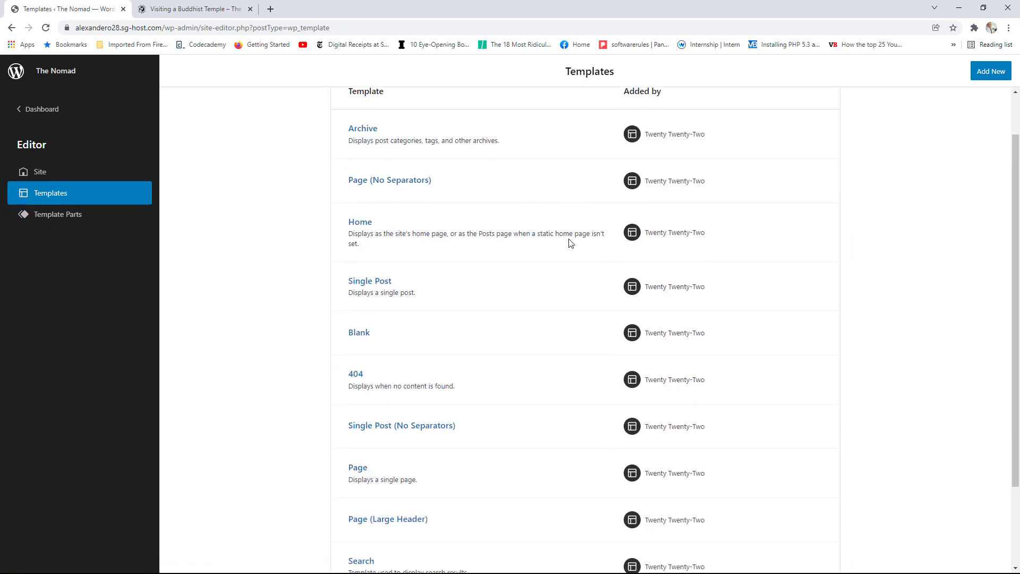
pyautogui.click(381, 288)
pyautogui.scroll(-2, 729, 276)
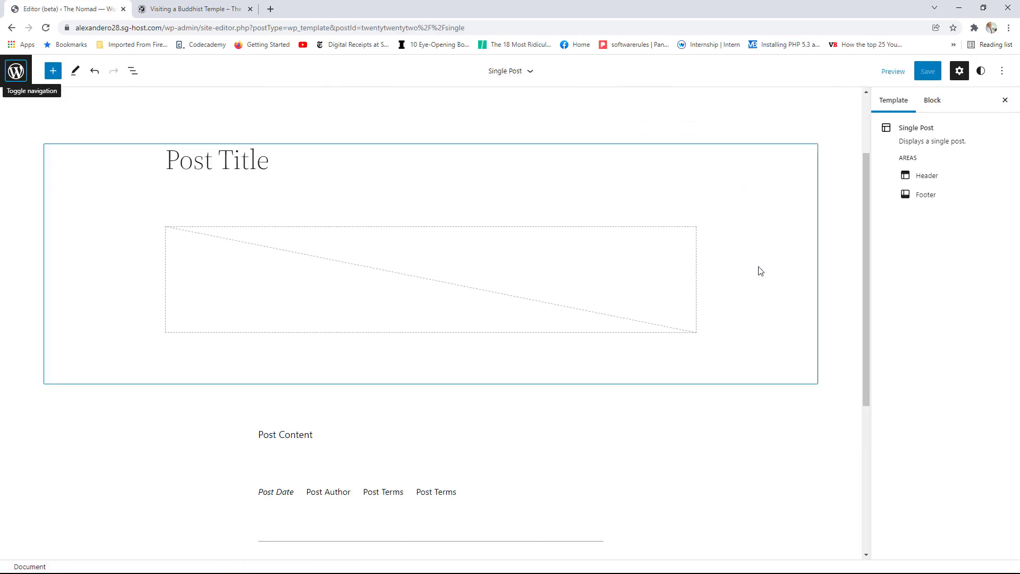
pyautogui.scroll(-1, 760, 271)
pyautogui.scroll(3, 760, 271)
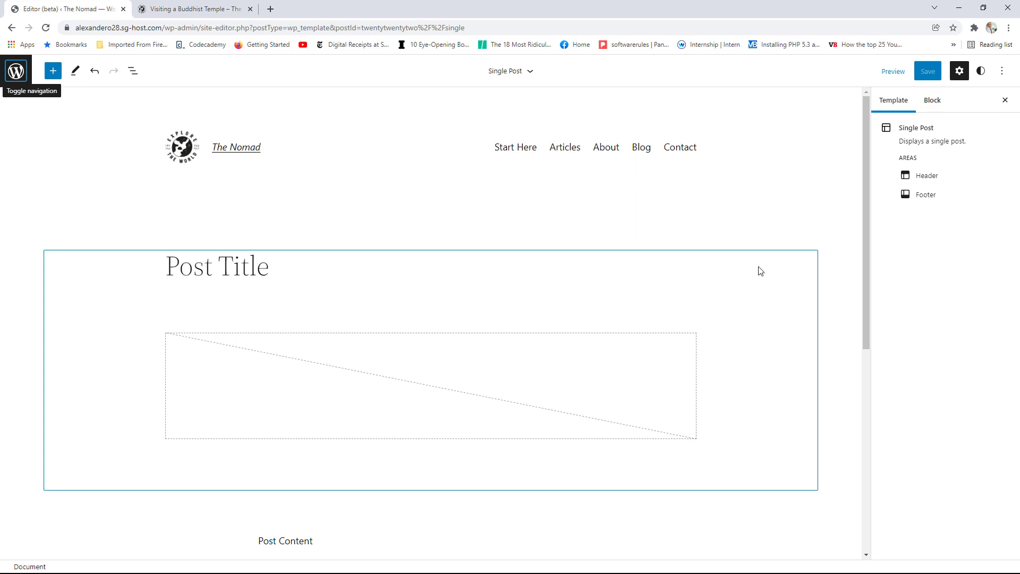
pyautogui.scroll(-2, 372, 276)
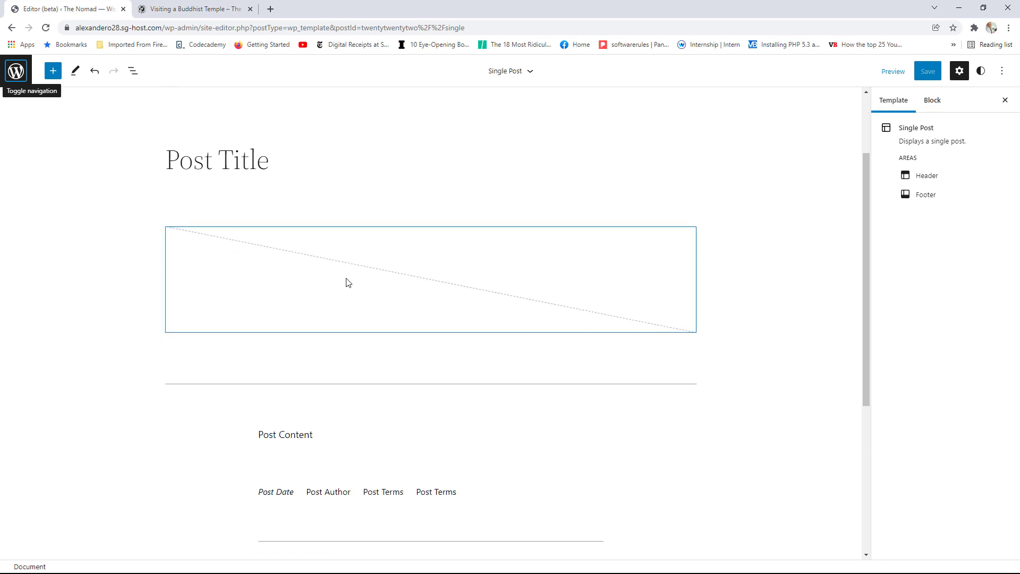
pyautogui.scroll(-2, 510, 260)
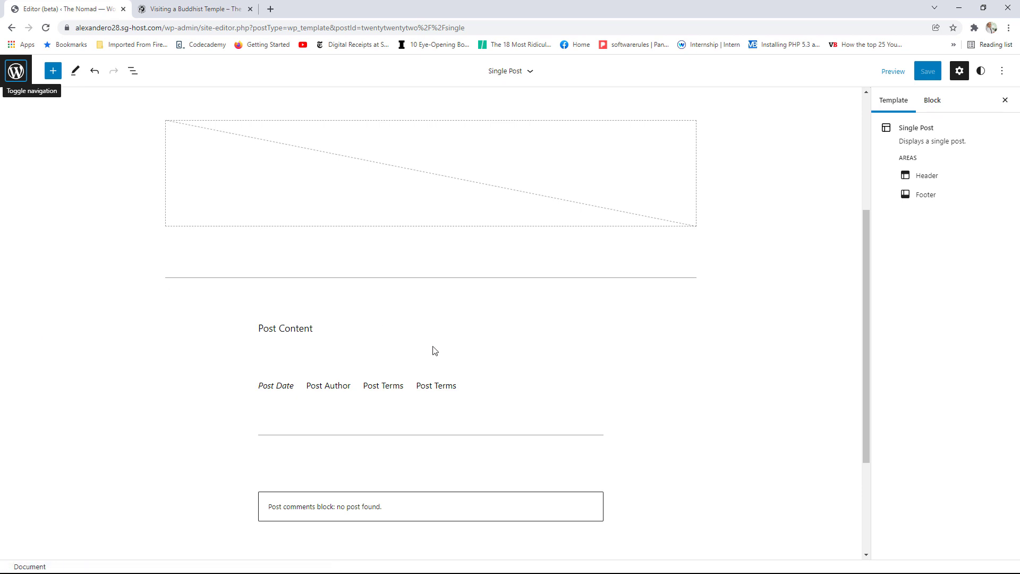
pyautogui.scroll(-1, 467, 336)
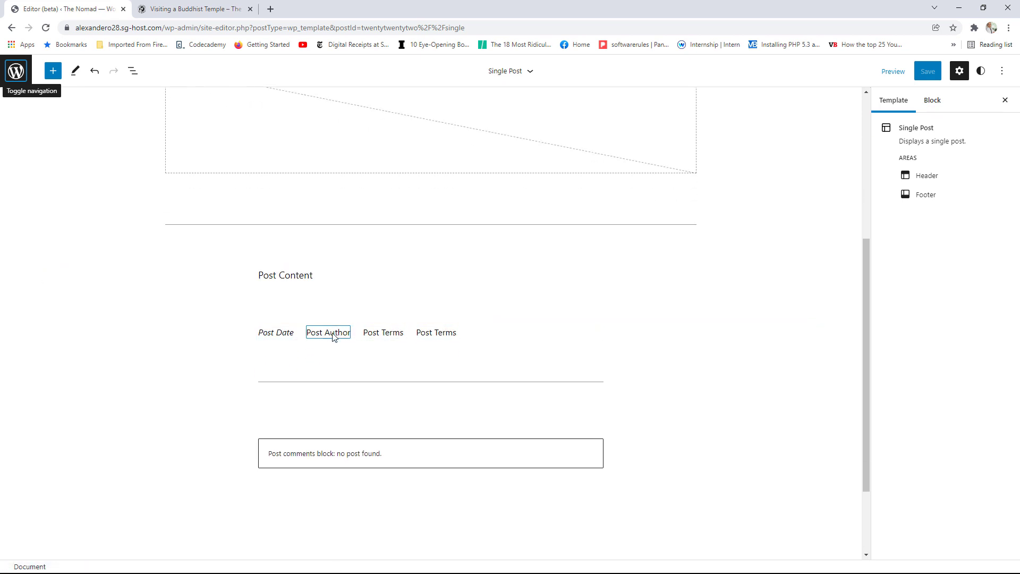
pyautogui.moveTo(355, 335)
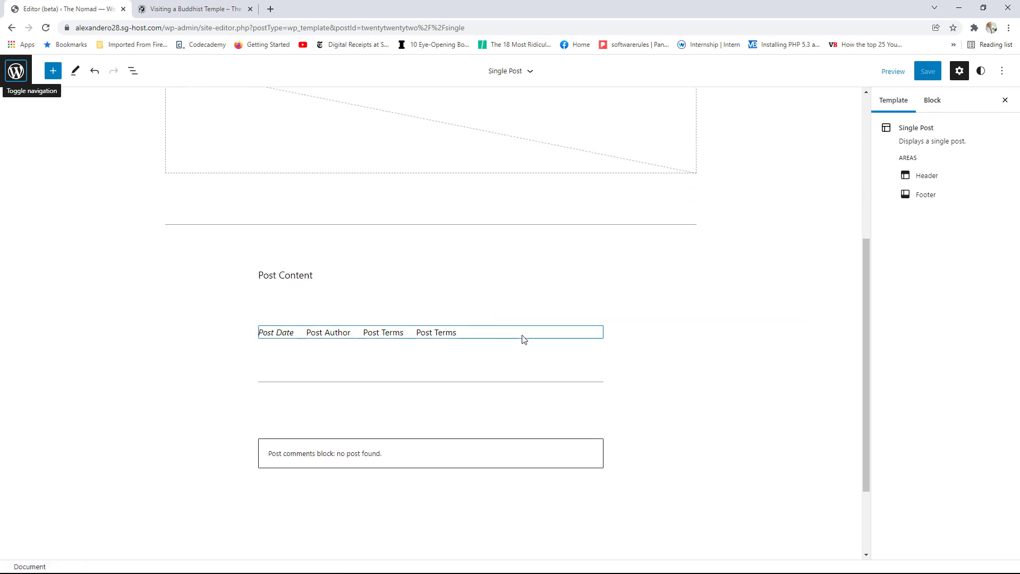
pyautogui.scroll(-2, 531, 337)
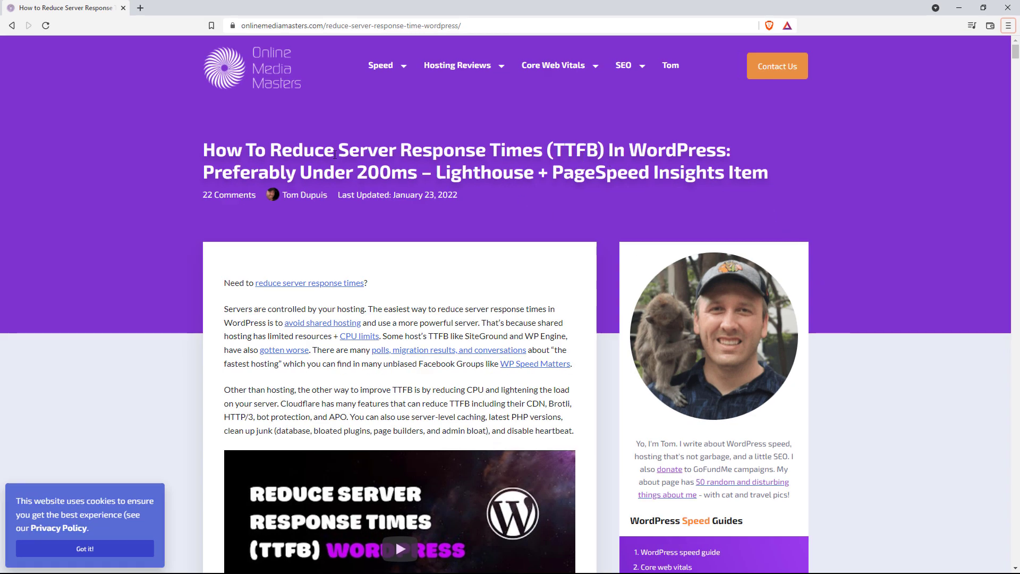
# Look through the Online Media Masters article on reducing server response times as an example of a post with a sidebar.
pyautogui.scroll(-5, 552, 227)
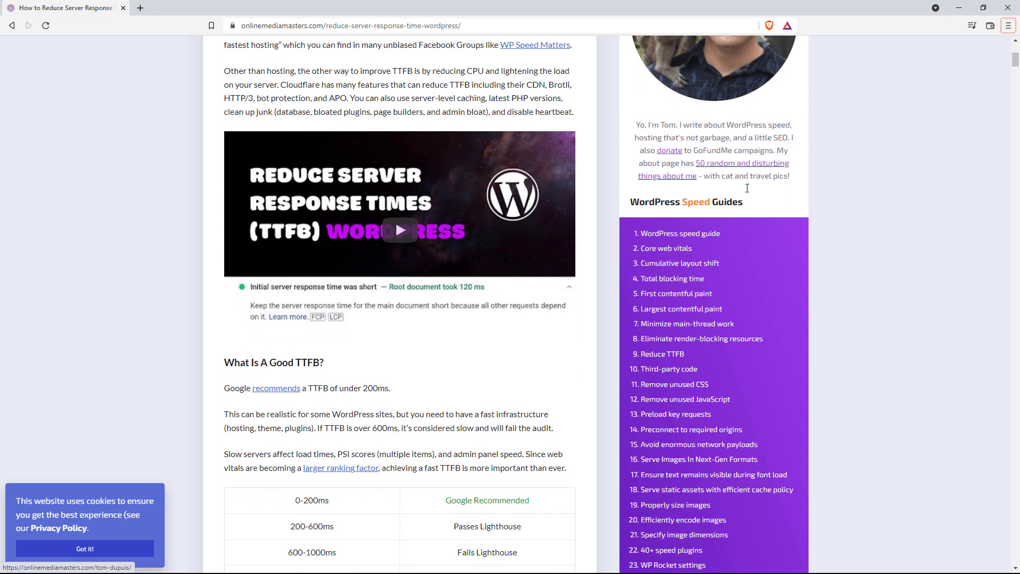
# Examine the article's sidebar beside the post content, from the author photo and Speed Guides list down to the FAQ section and back.
pyautogui.scroll(2, 915, 116)
pyautogui.moveTo(1013, 62); pyautogui.dragTo(970, 528)
pyautogui.scroll(-6, 970, 512)
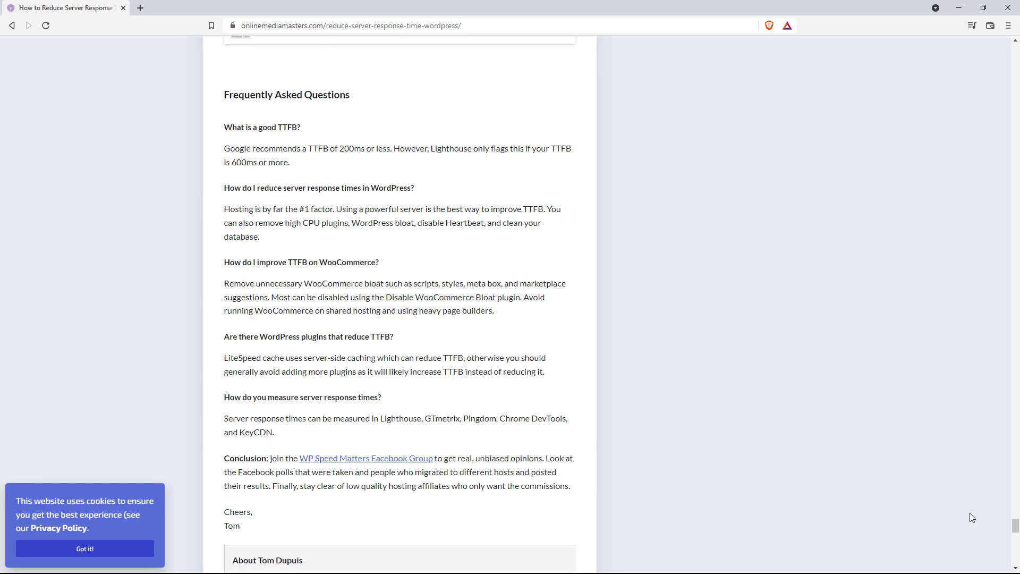
pyautogui.moveTo(1015, 396); pyautogui.dragTo(996, 159)
pyautogui.moveTo(1015, 215); pyautogui.dragTo(1014, 52)
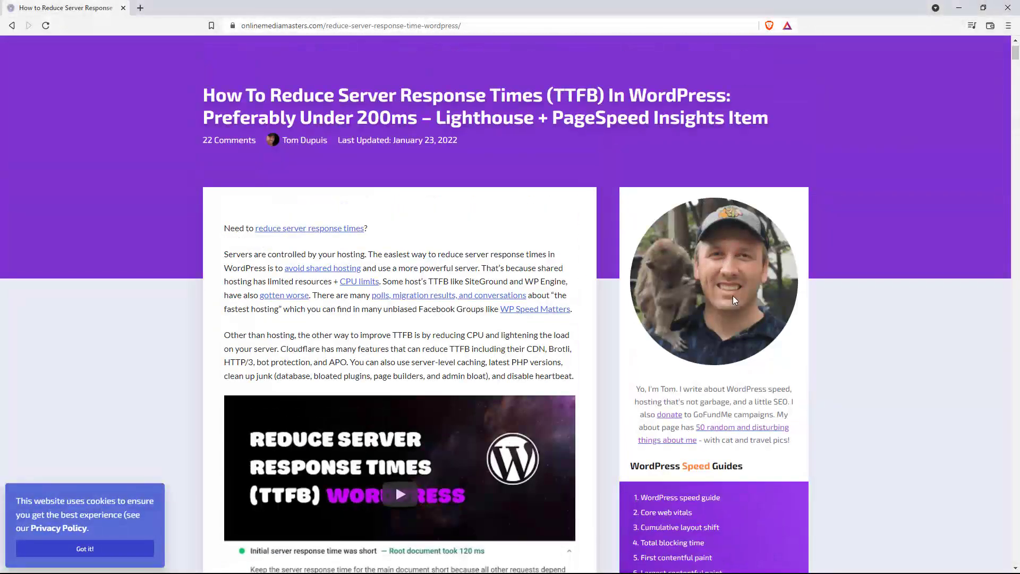
pyautogui.scroll(-1, 734, 301)
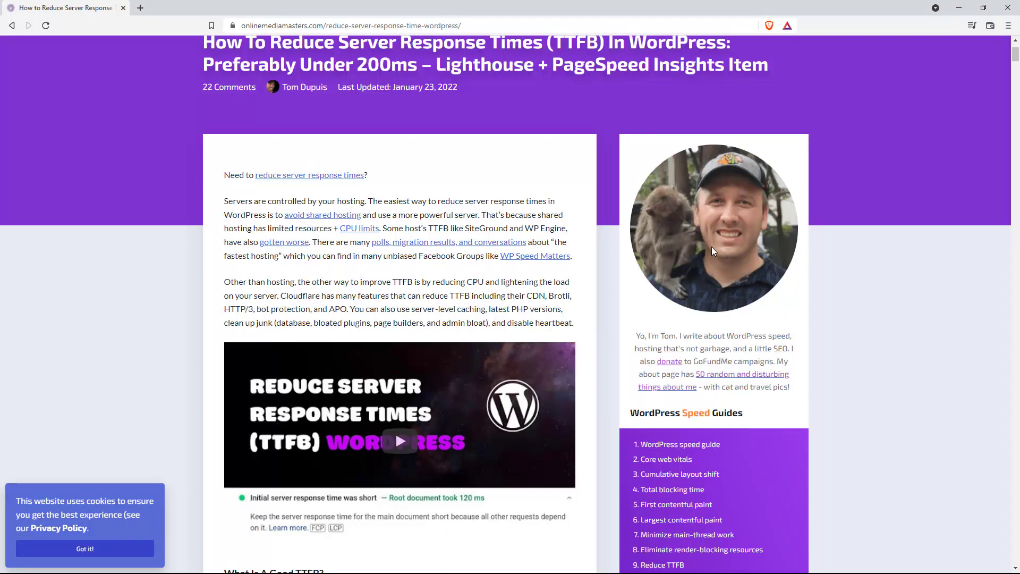
pyautogui.scroll(-2, 712, 250)
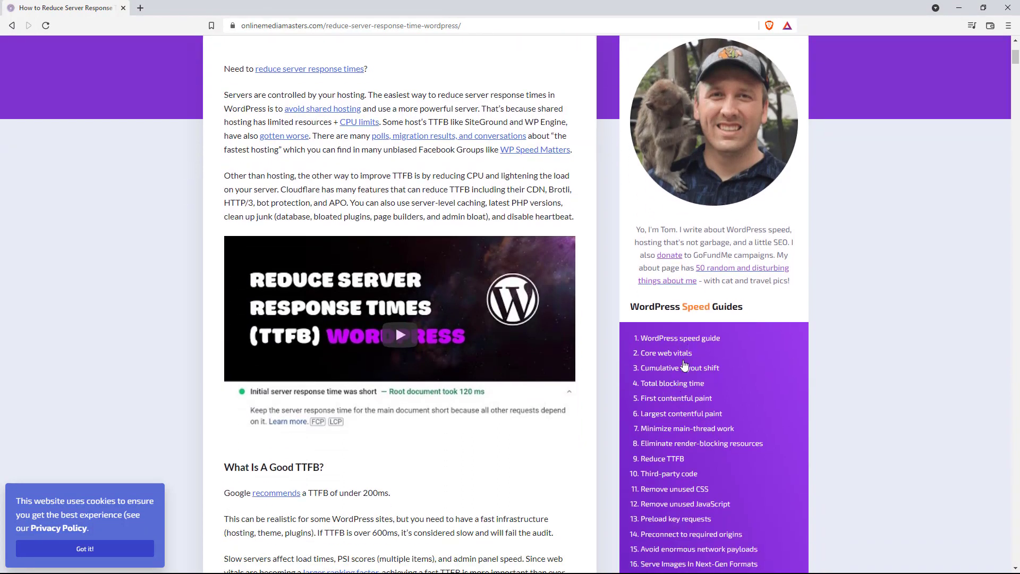
# Switch back to the WordPress site editor and review the Single Post template's layout between header and footer.
pyautogui.moveTo(511, 12); pyautogui.dragTo(1019, 106)
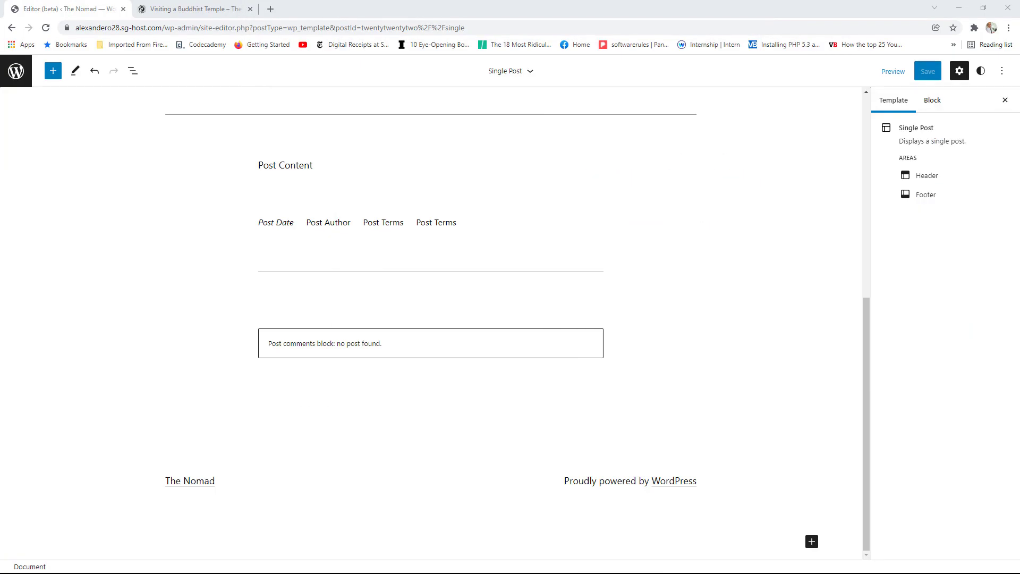
pyautogui.moveTo(579, 276)
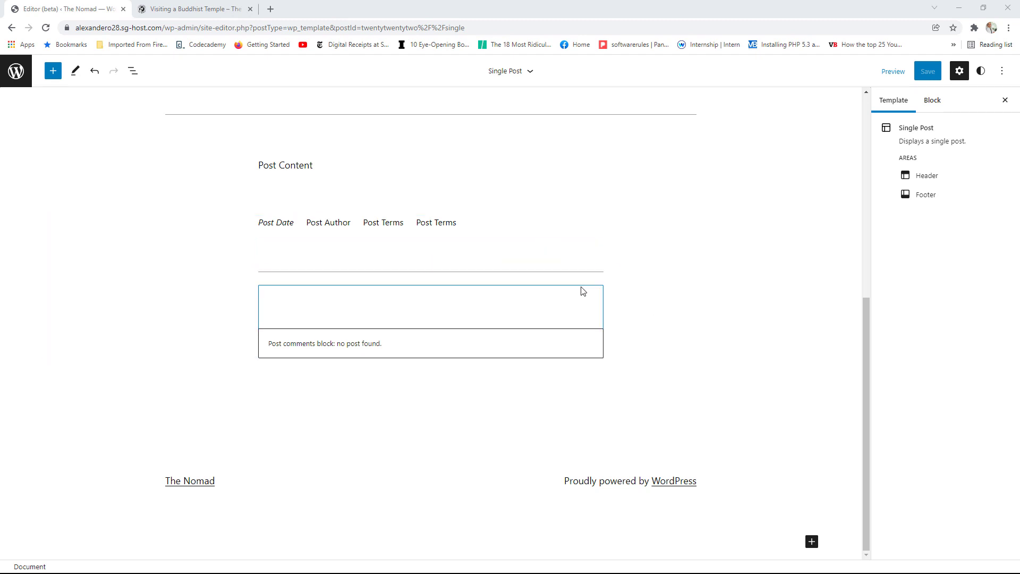
pyautogui.scroll(5, 583, 290)
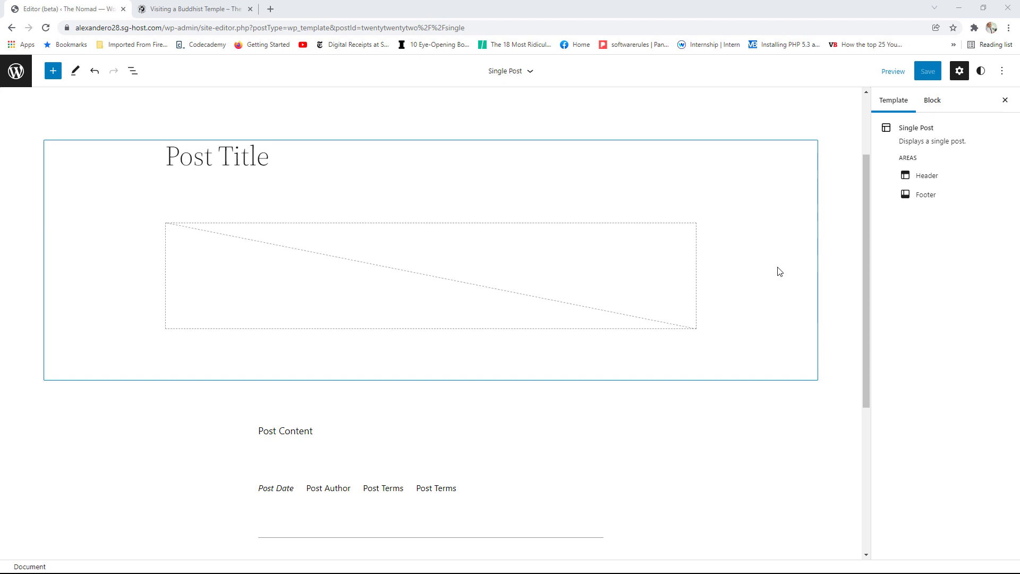
pyautogui.scroll(1, 780, 272)
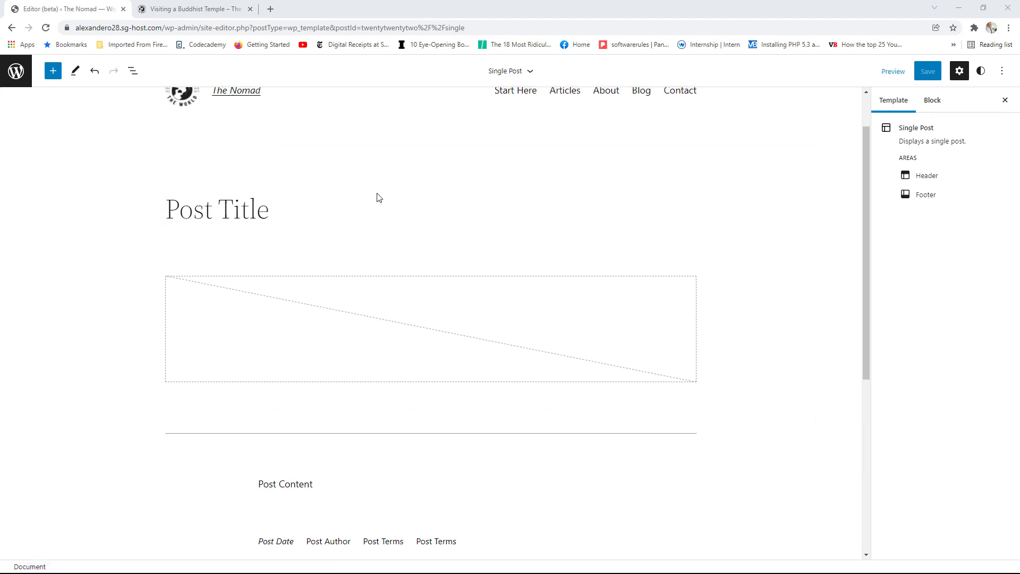
pyautogui.moveTo(434, 251)
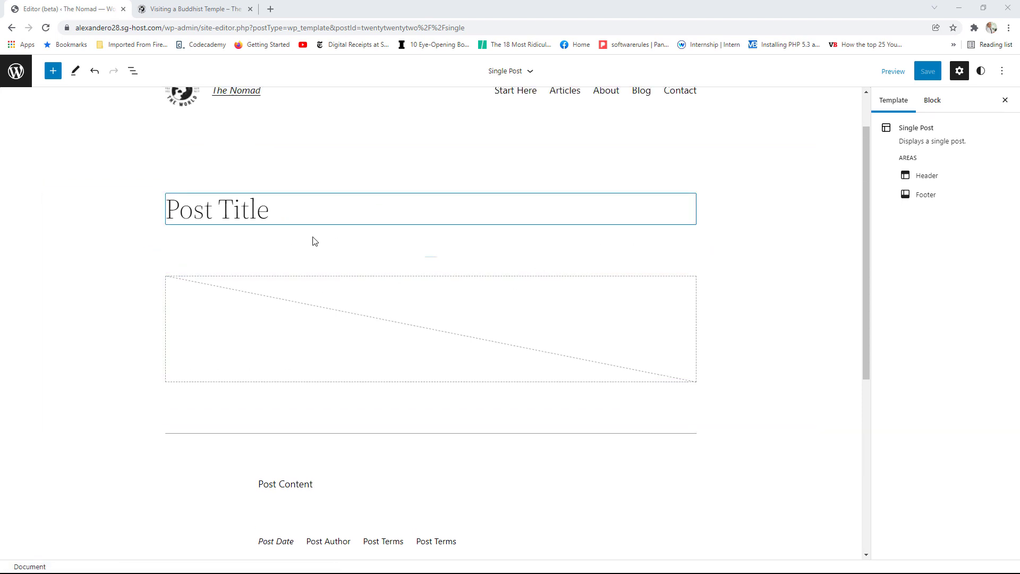
pyautogui.scroll(-1, 423, 337)
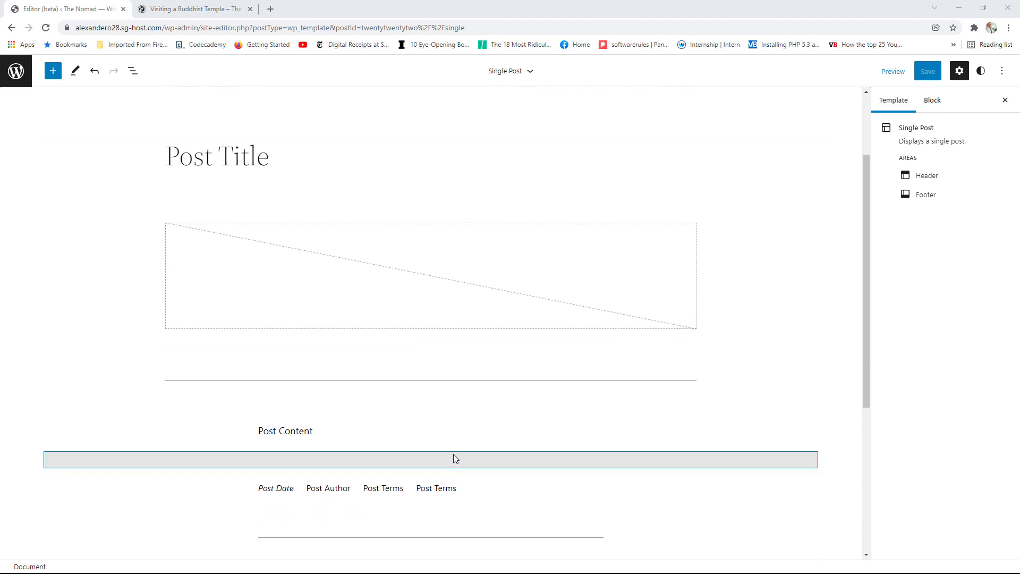
pyautogui.scroll(2, 531, 437)
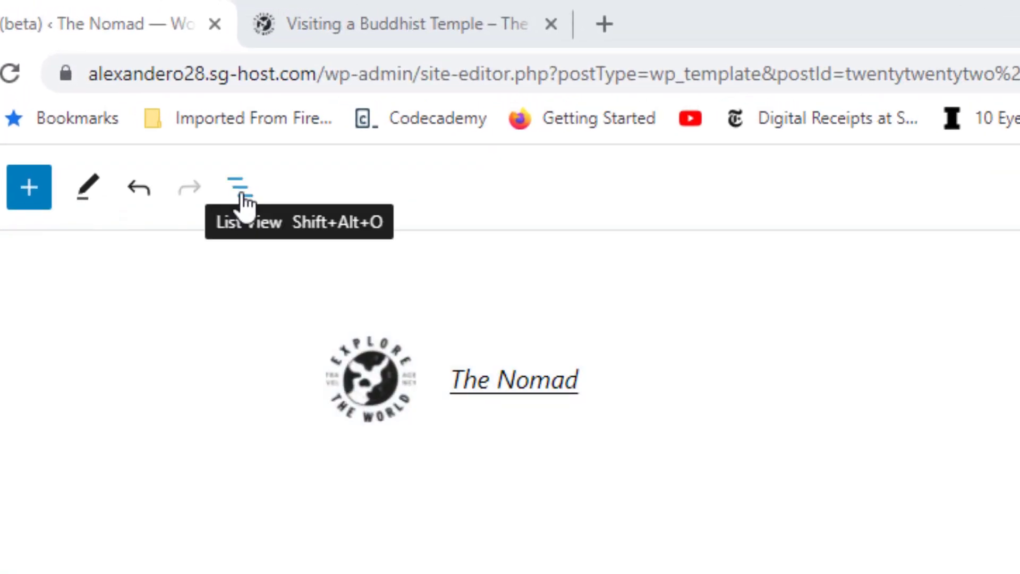
# Turn the outer Group holding the post title, content and comments into a General template part named Post Content Area.
pyautogui.click(240, 195)
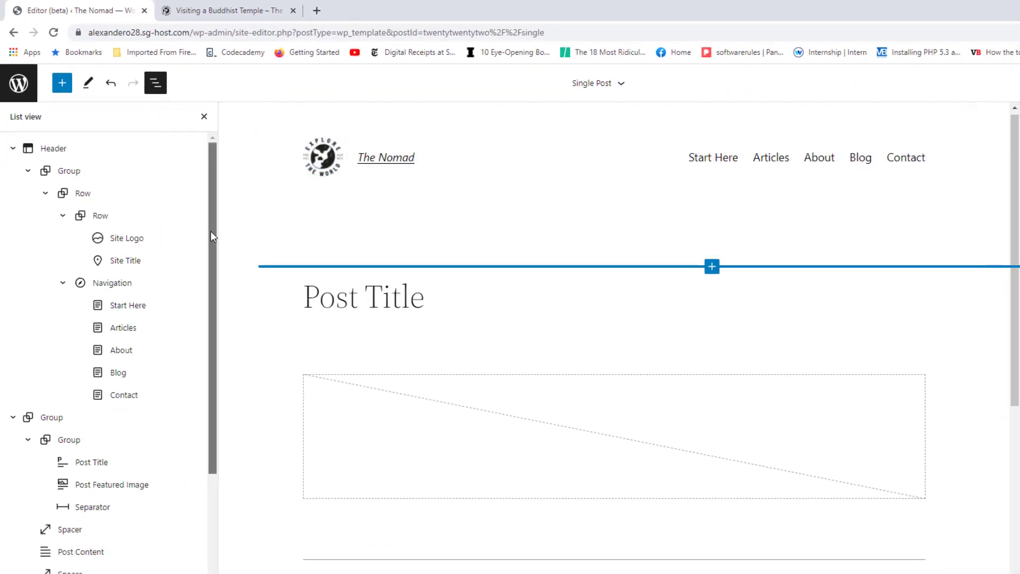
pyautogui.moveTo(211, 231); pyautogui.dragTo(175, 333)
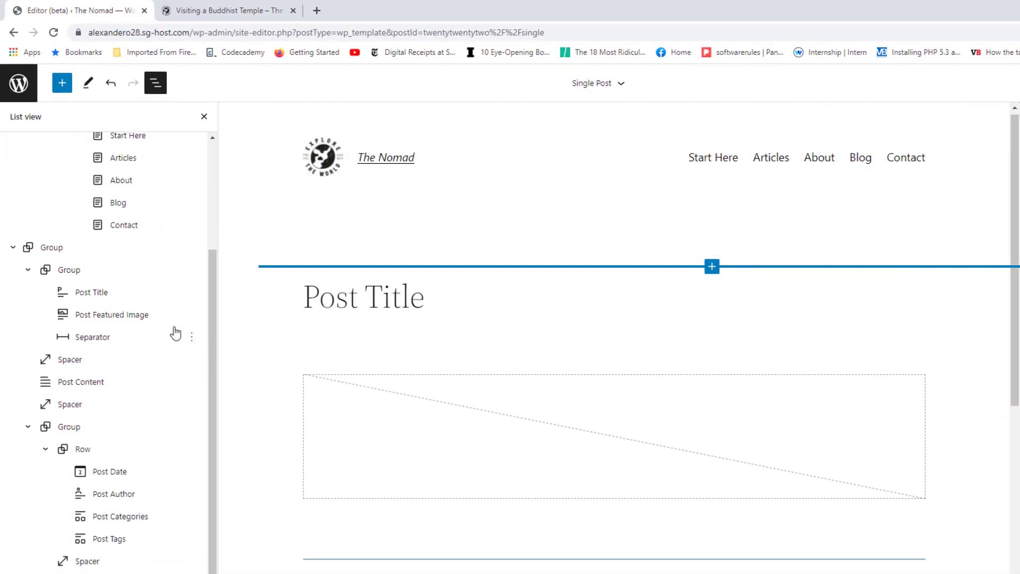
pyautogui.click(52, 249)
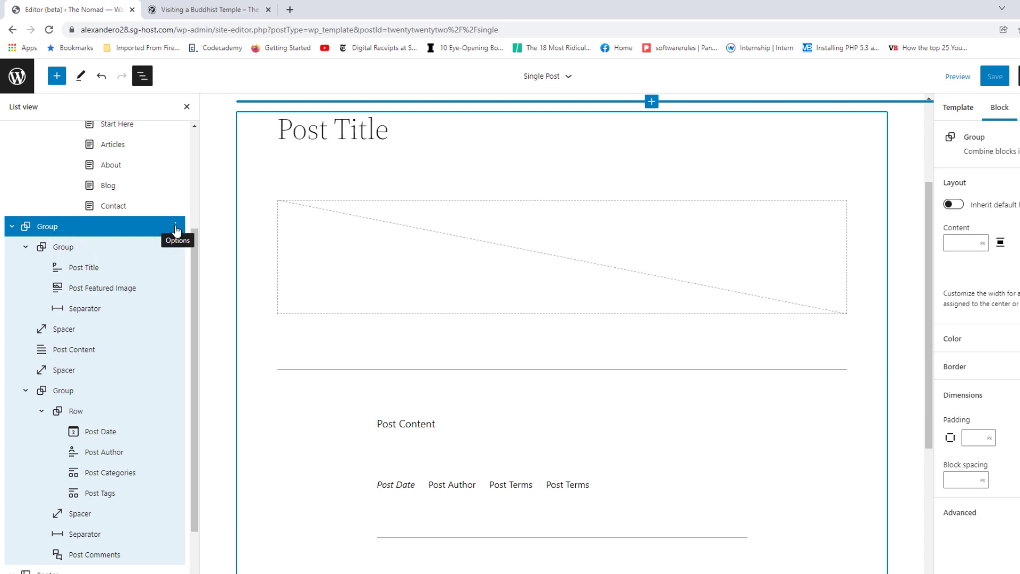
pyautogui.click(175, 228)
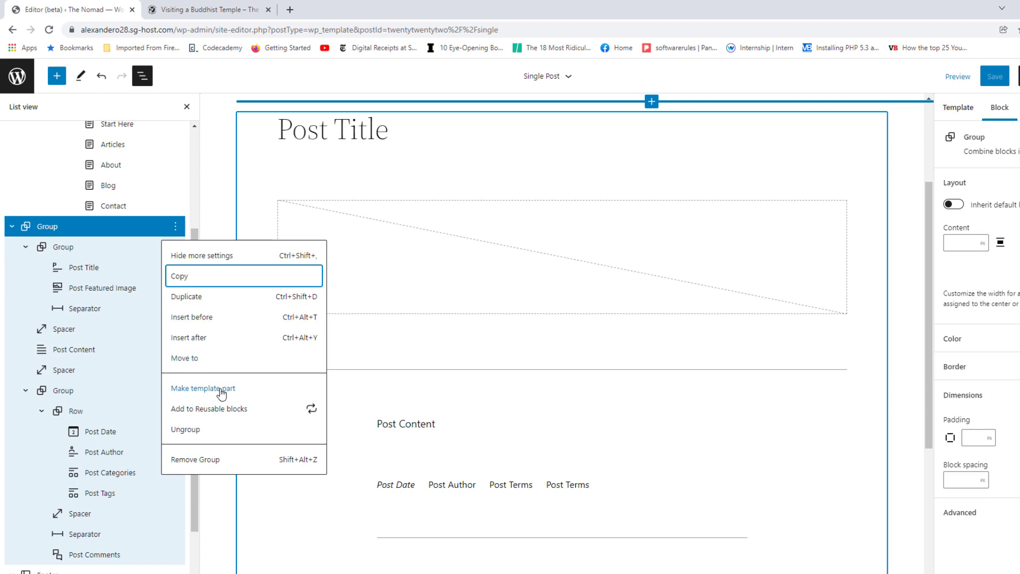
pyautogui.click(222, 393)
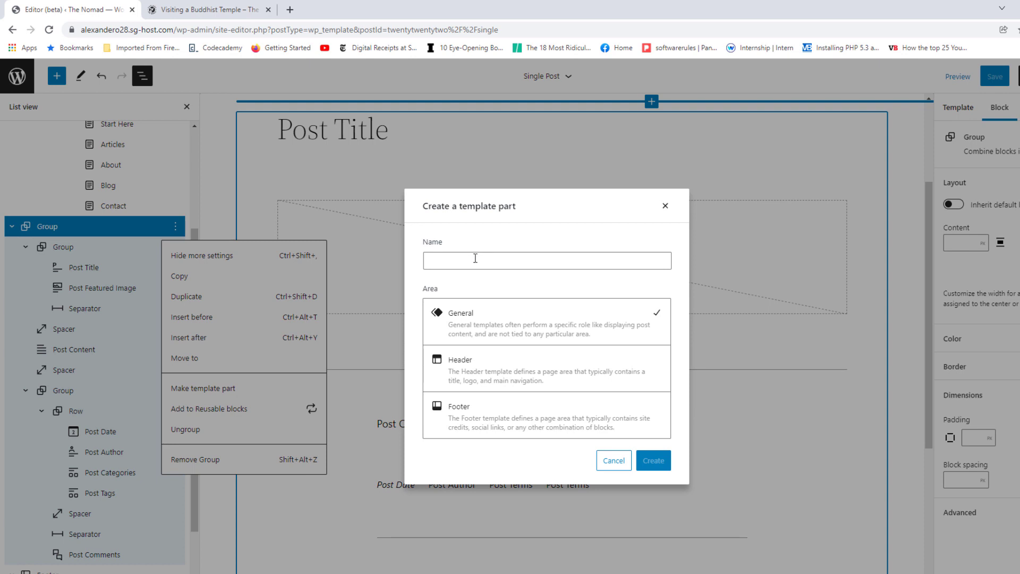
pyautogui.click(476, 258)
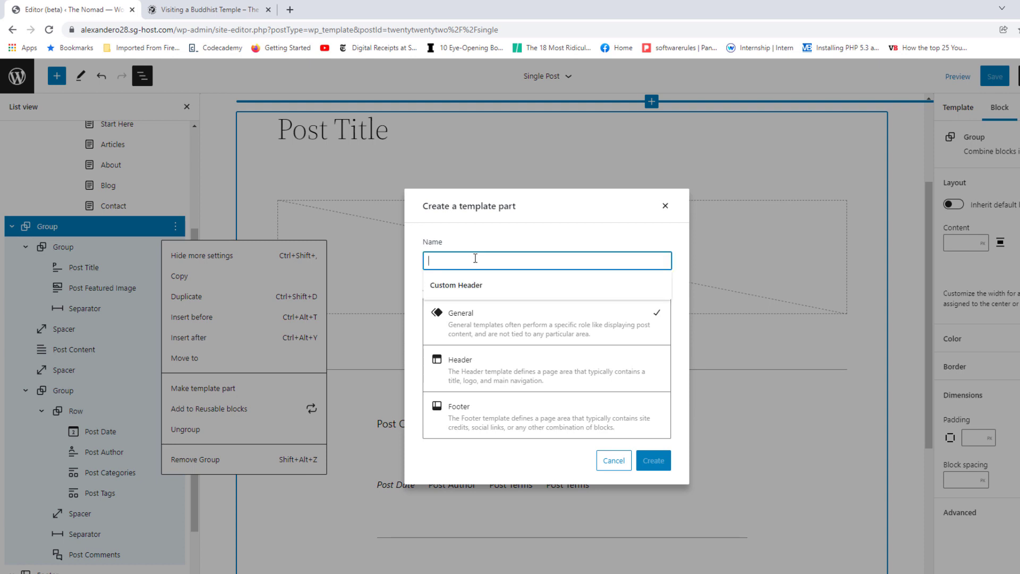
pyautogui.write('Post Content Area')
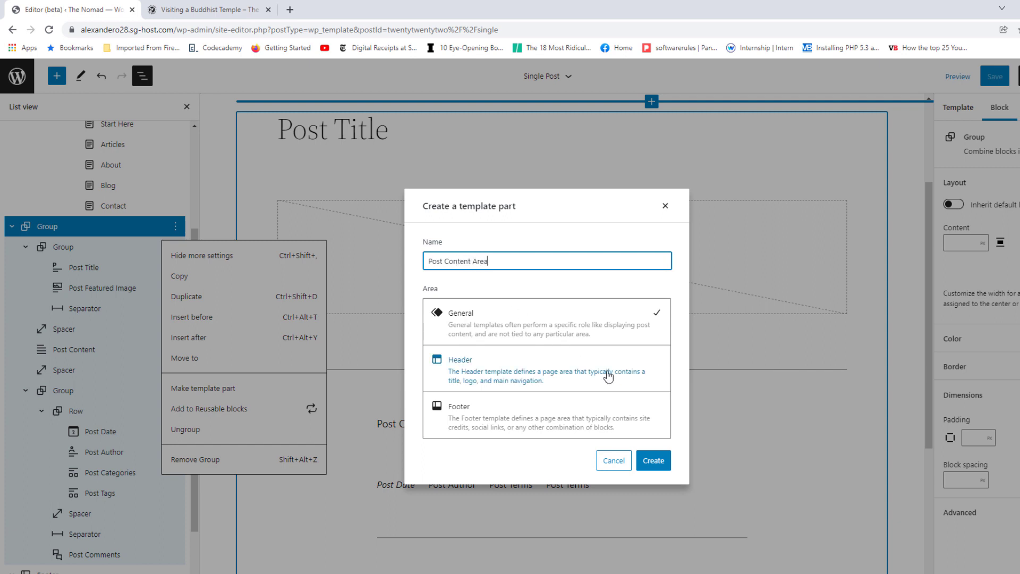
pyautogui.click(654, 462)
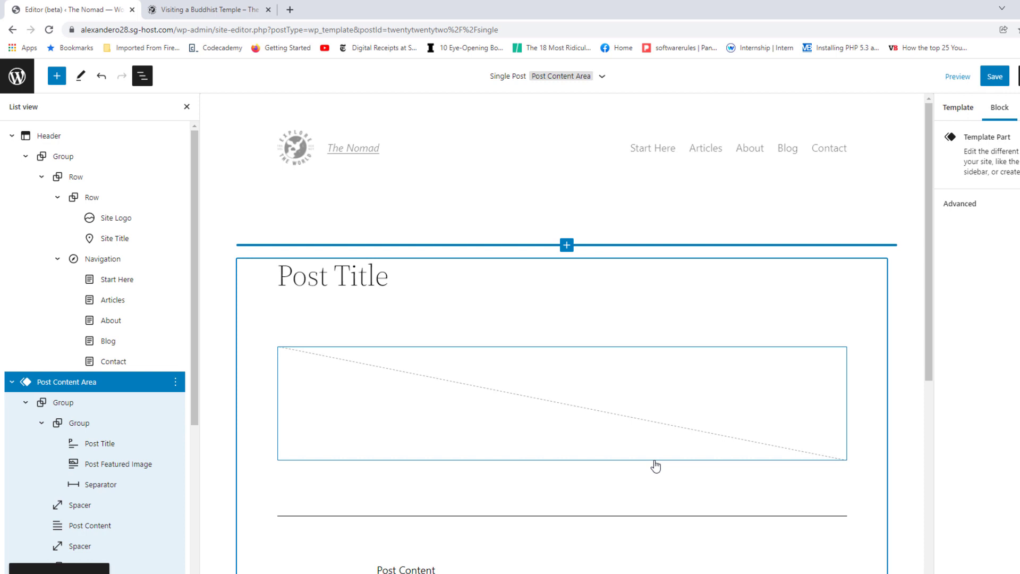
# Remove the Post Content Area part from the template and add a 70 / 30 Columns block between header and footer.
pyautogui.click(421, 240)
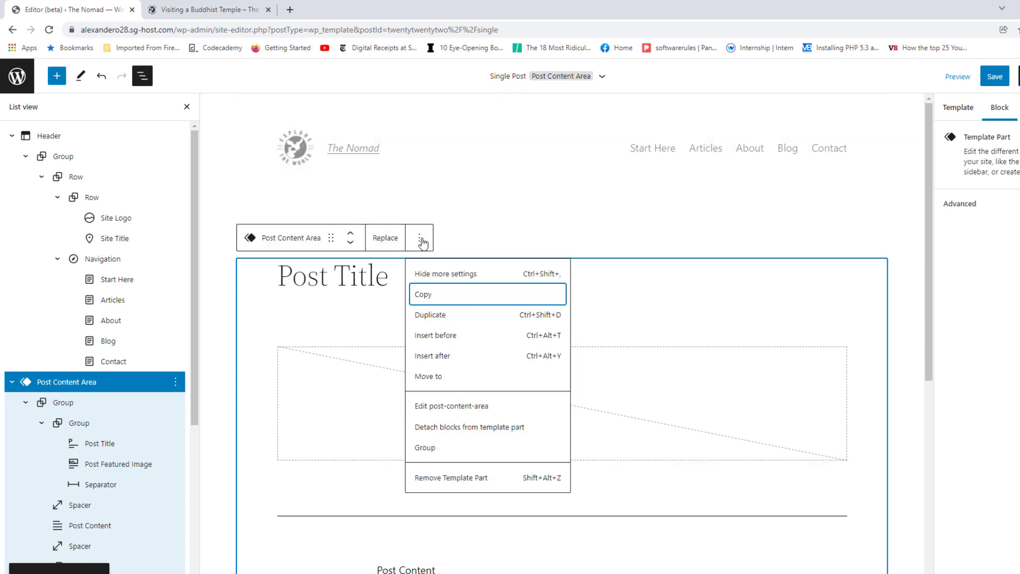
pyautogui.click(465, 481)
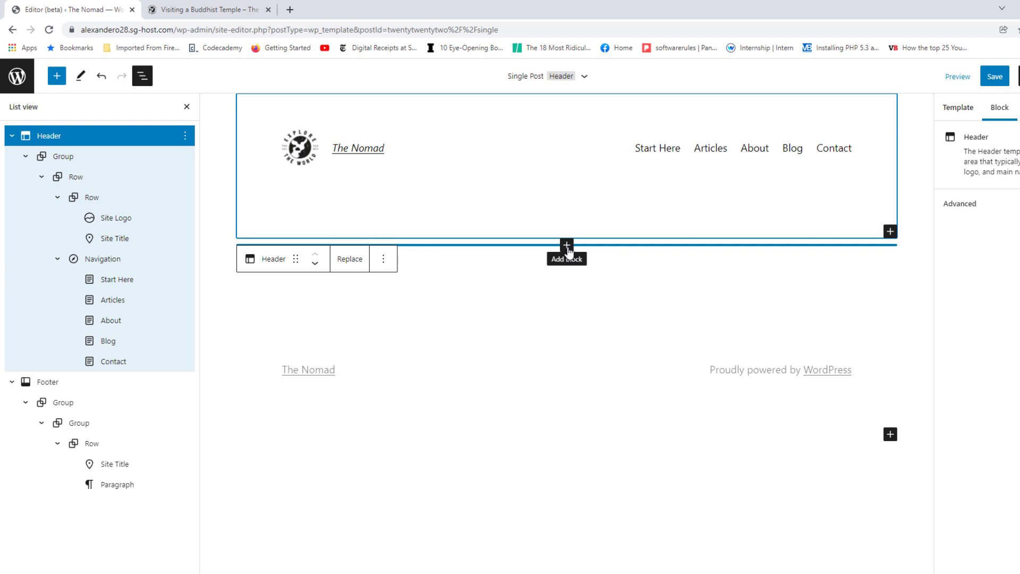
pyautogui.click(567, 247)
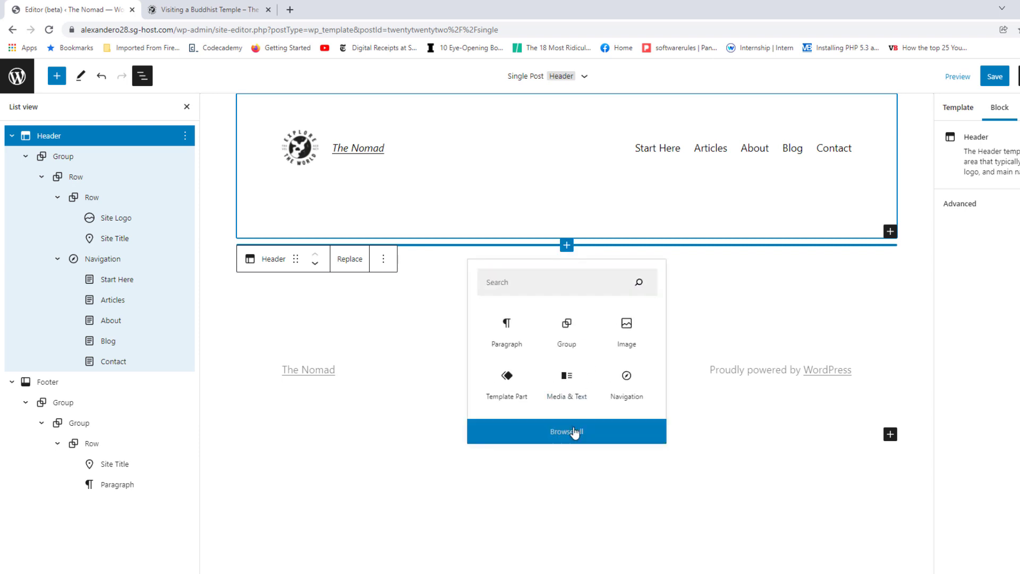
pyautogui.click(575, 433)
pyautogui.scroll(-2, 102, 307)
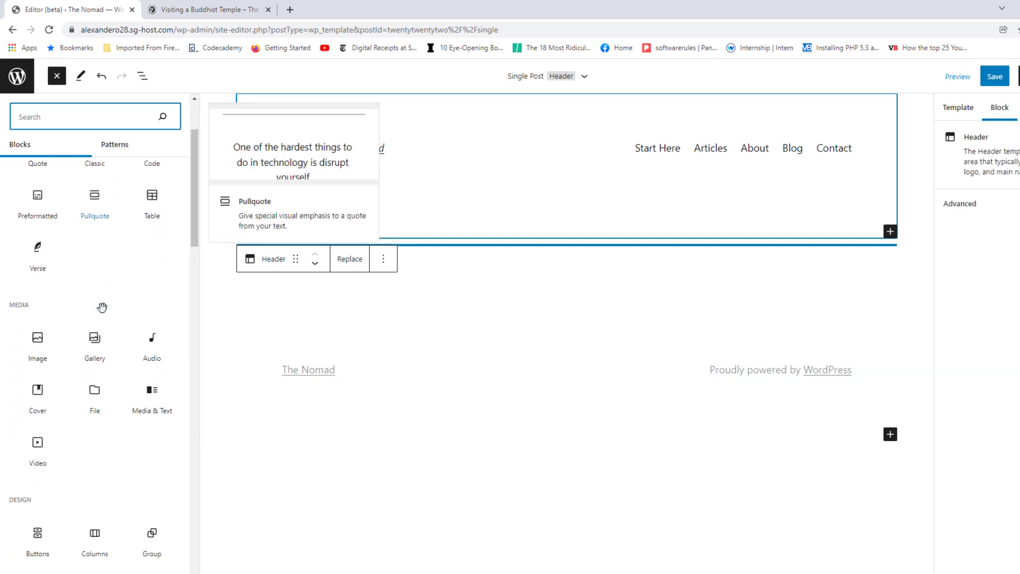
pyautogui.scroll(-4, 101, 307)
pyautogui.click(94, 308)
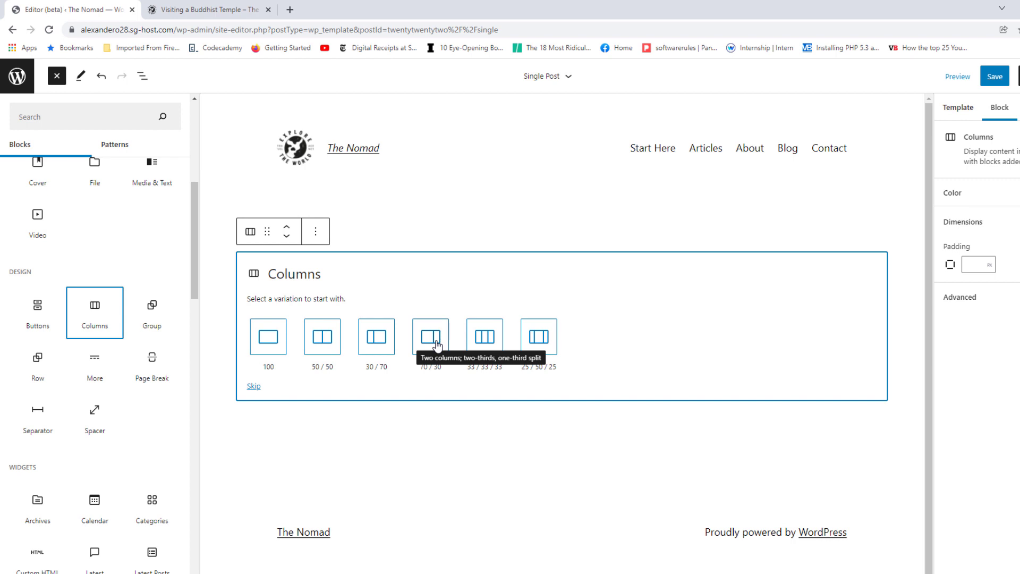
pyautogui.click(437, 345)
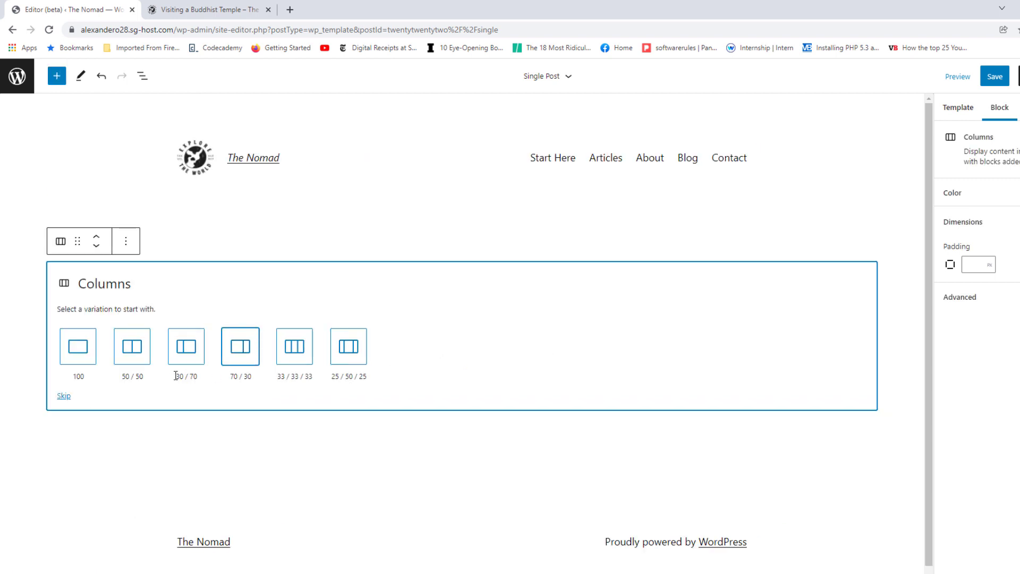
pyautogui.click(245, 353)
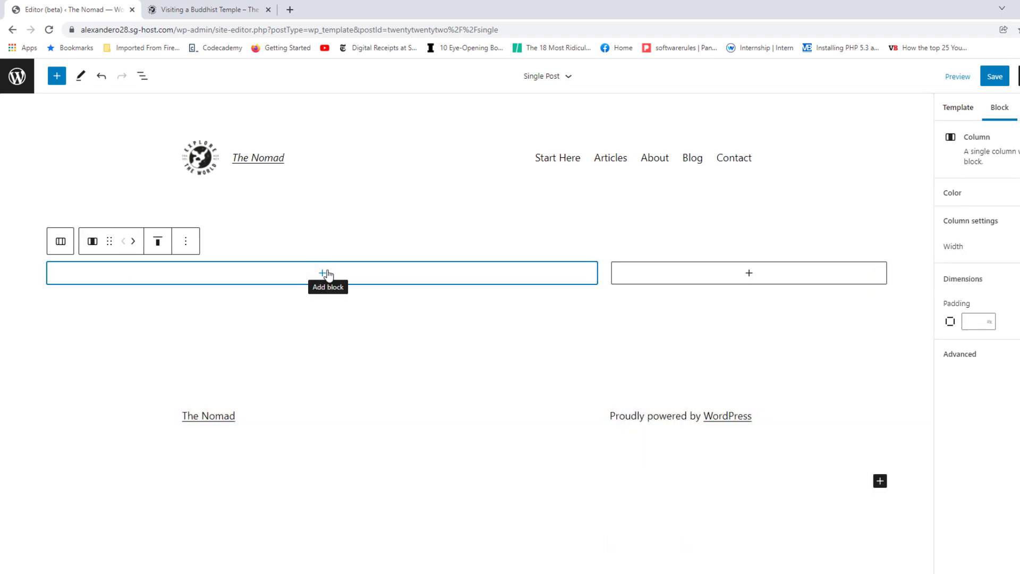
# Insert a Template Part block in the wider column and fill it with the existing Post Content Area part.
pyautogui.click(324, 274)
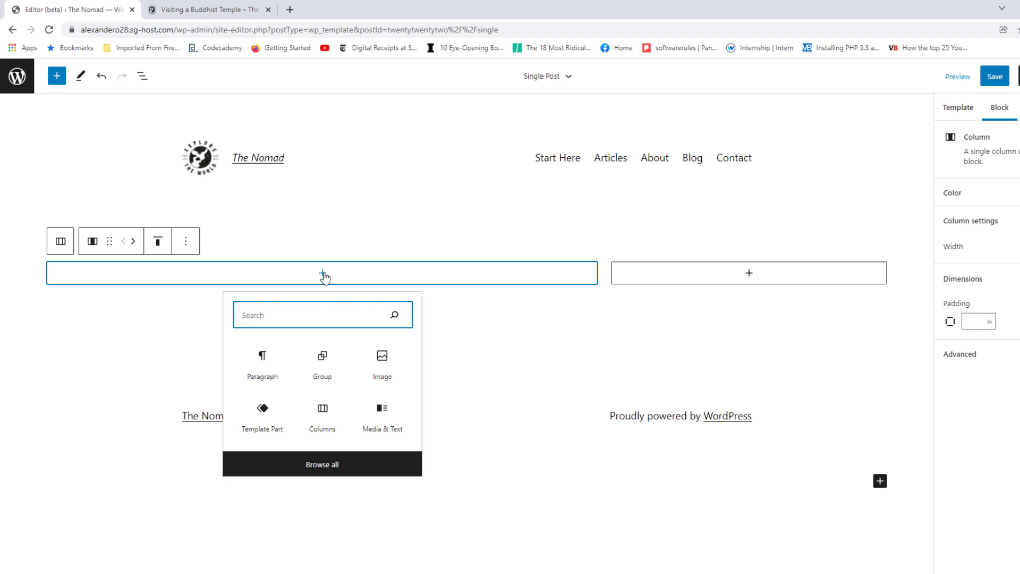
pyautogui.click(327, 465)
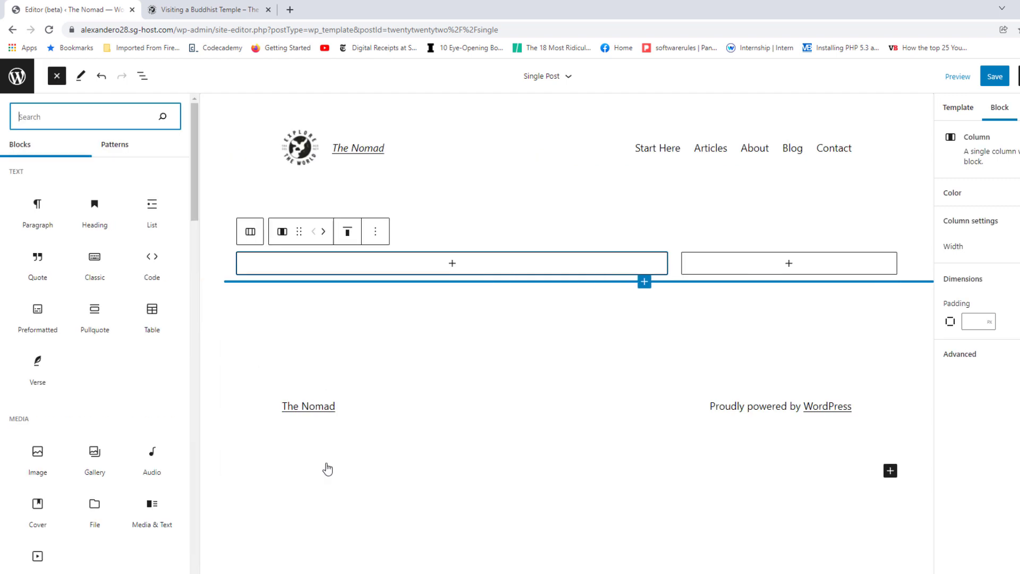
pyautogui.scroll(-14, 125, 263)
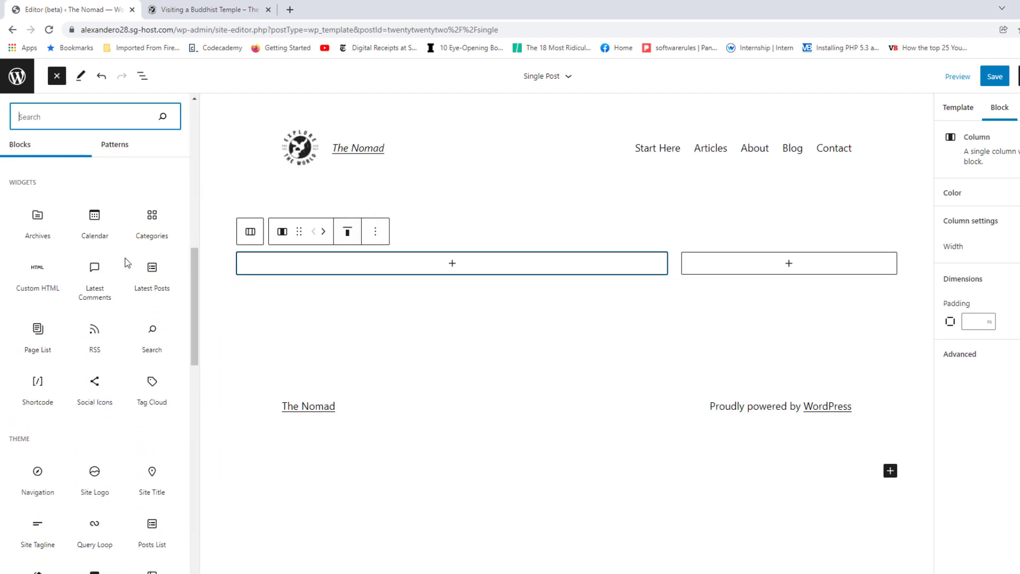
pyautogui.scroll(-3, 125, 260)
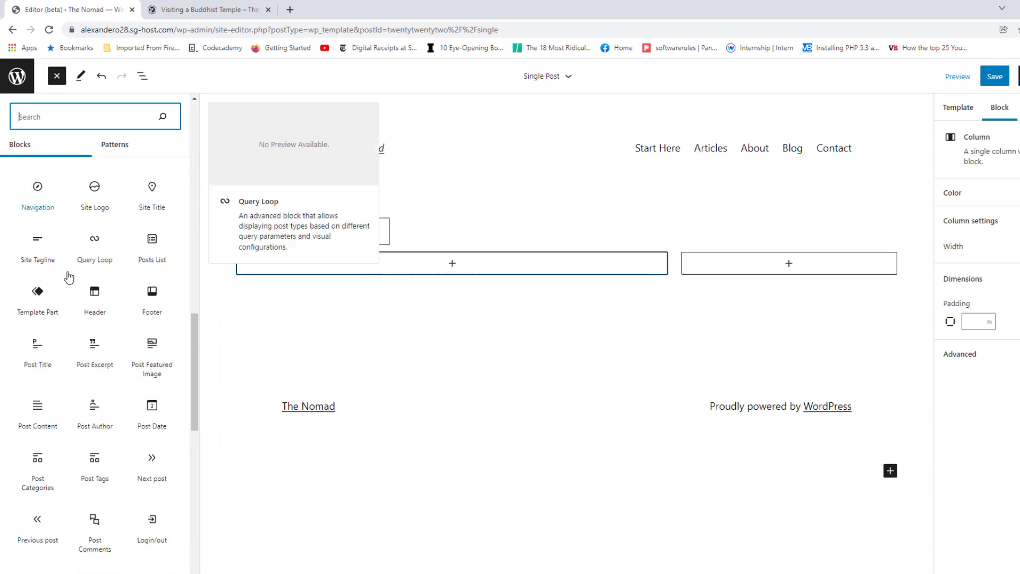
pyautogui.click(43, 318)
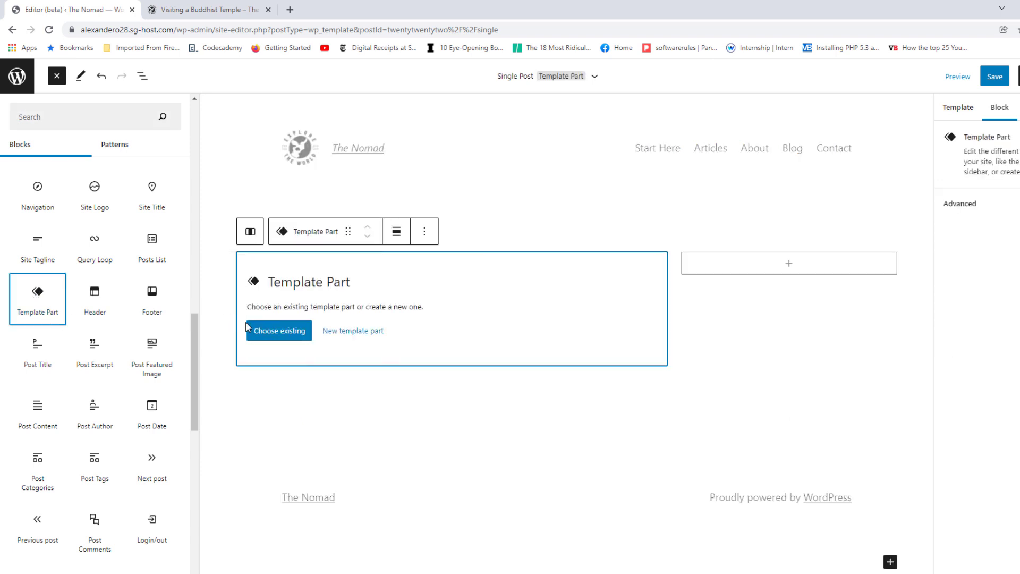
pyautogui.click(280, 334)
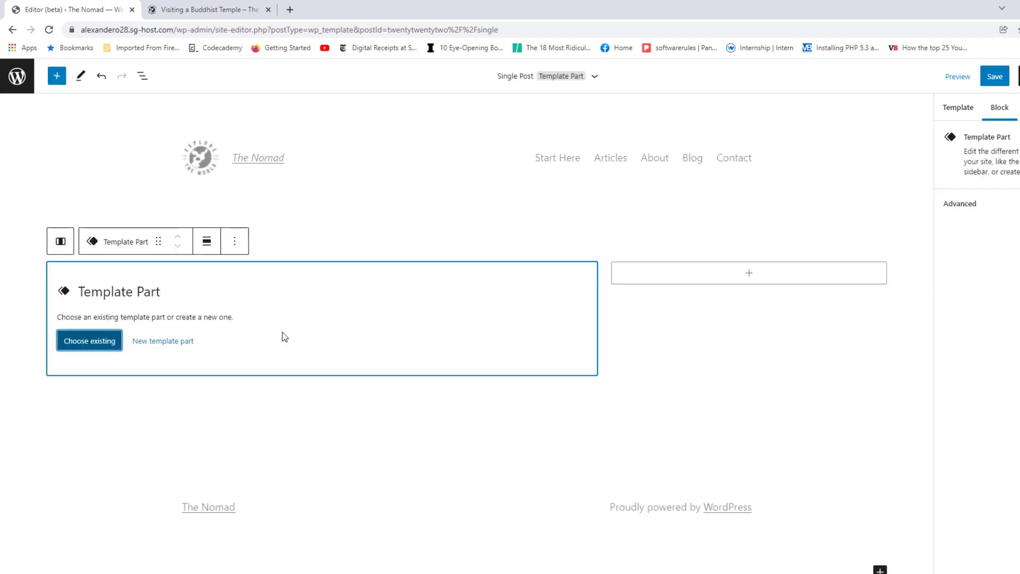
pyautogui.click(105, 346)
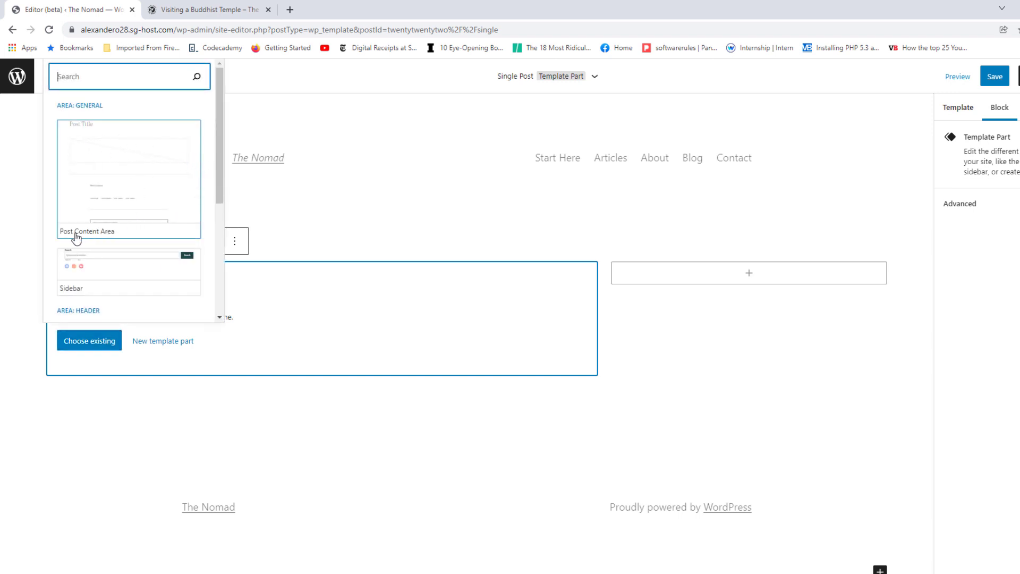
pyautogui.click(122, 191)
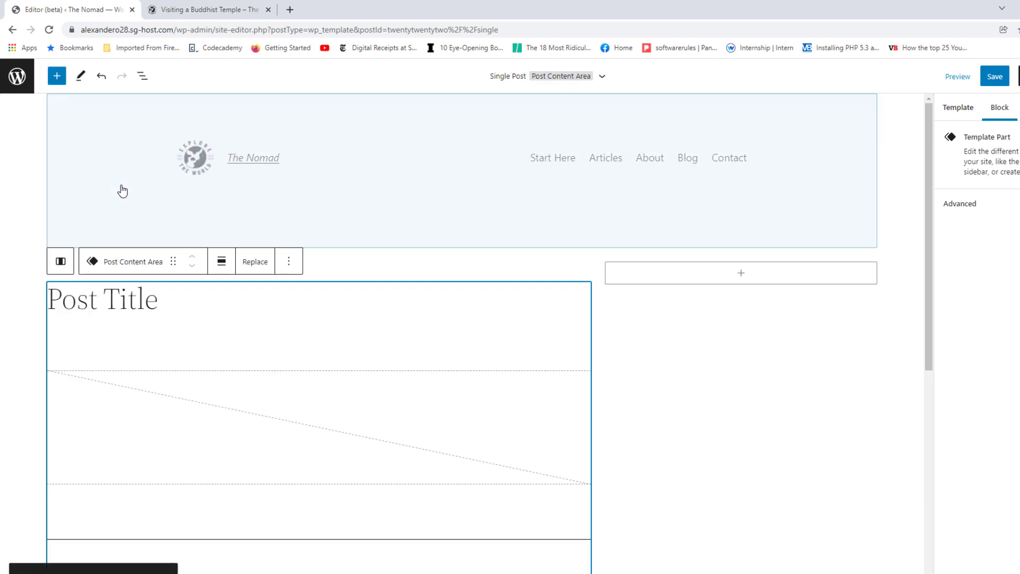
pyautogui.scroll(-3, 289, 350)
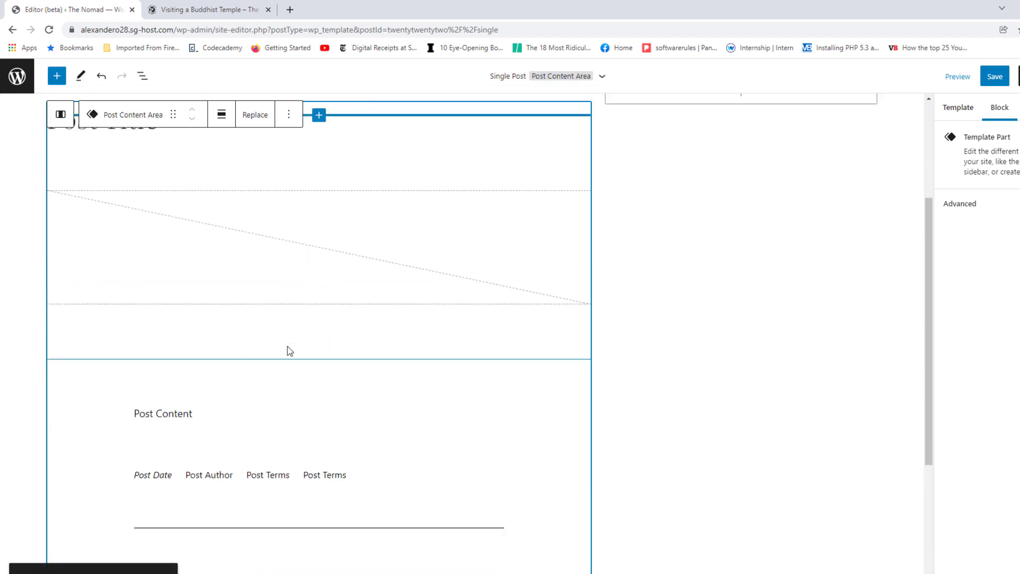
# Insert a Template Part block holding the existing Sidebar part in the narrower column, and save the Single Post template.
pyautogui.scroll(3, 289, 351)
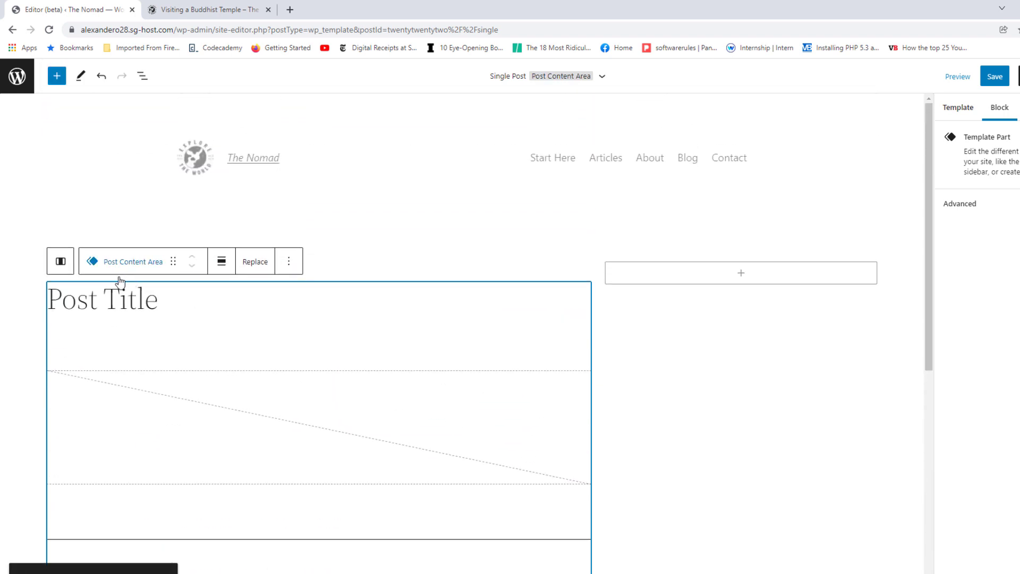
pyautogui.click(740, 277)
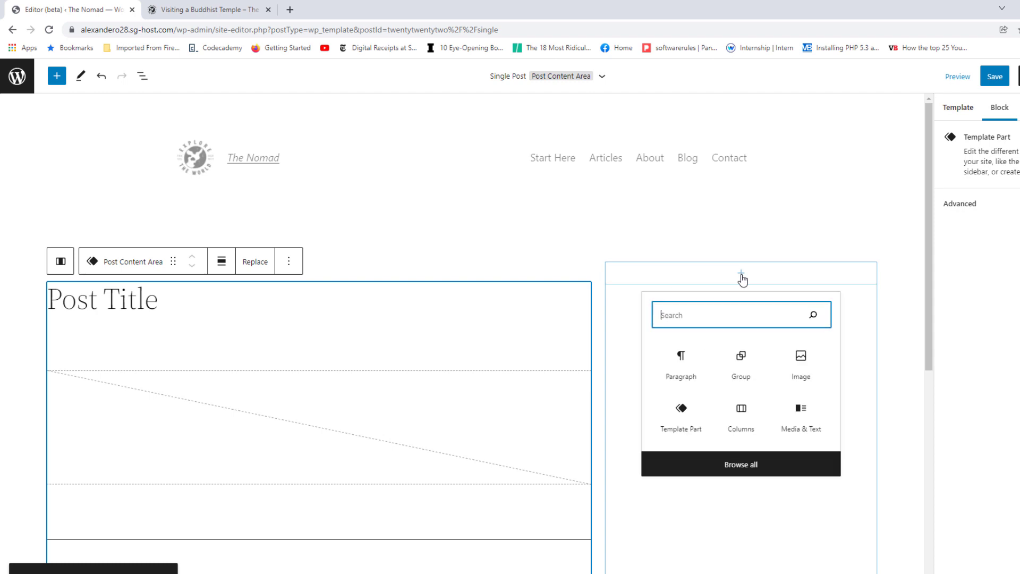
pyautogui.click(681, 414)
pyautogui.click(642, 333)
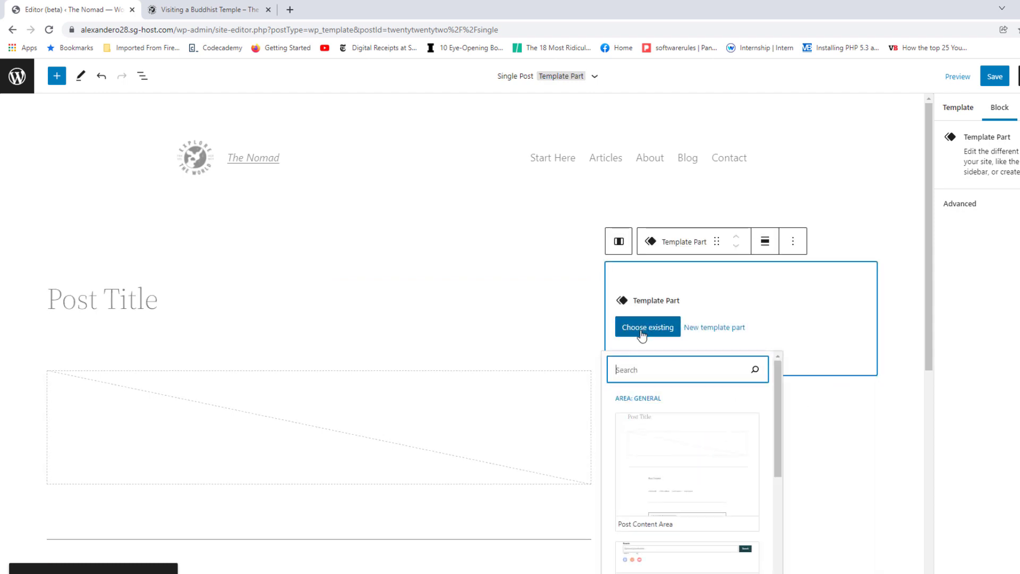
pyautogui.scroll(-2, 701, 441)
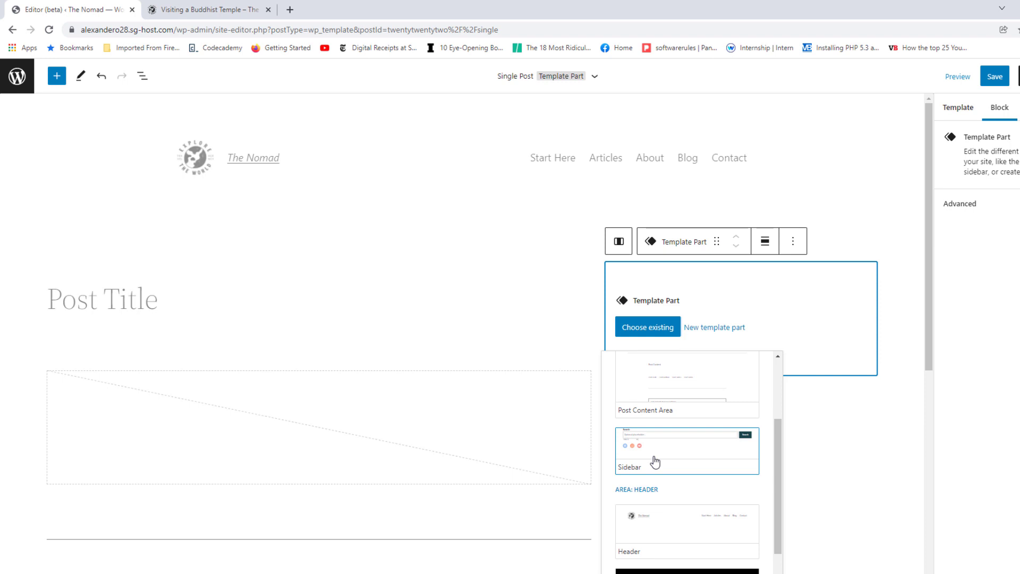
pyautogui.click(655, 461)
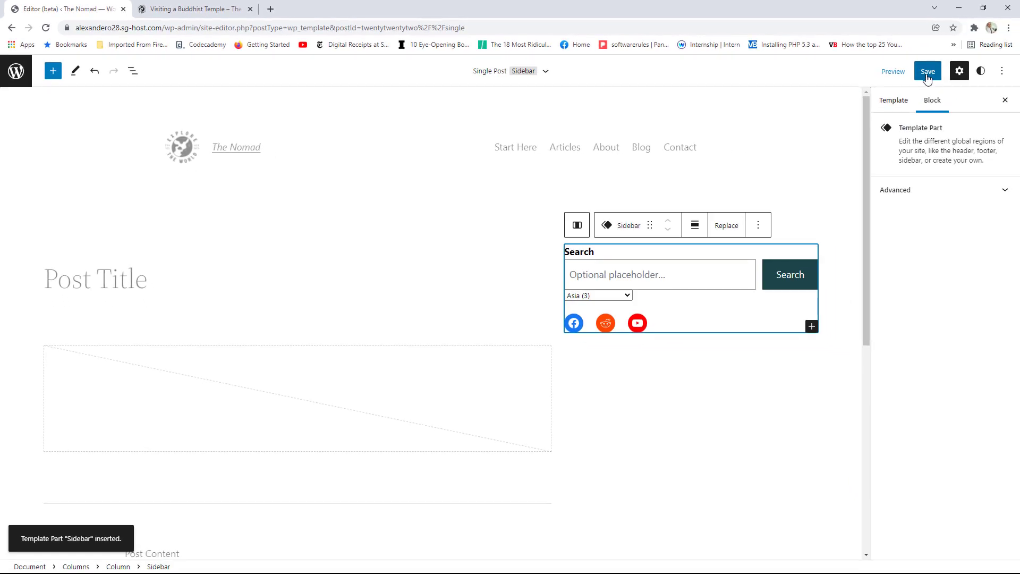
pyautogui.click(927, 74)
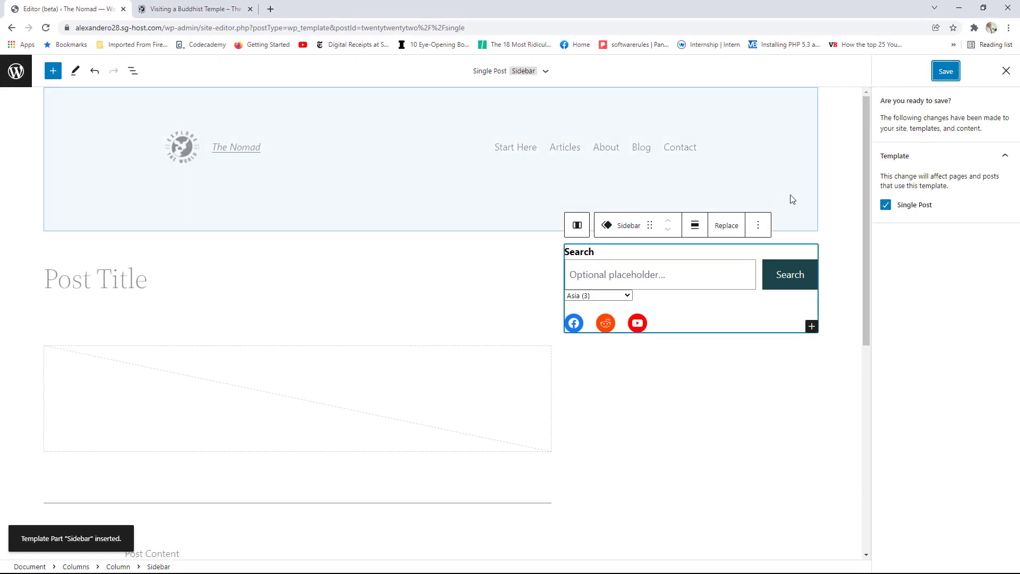
pyautogui.click(946, 74)
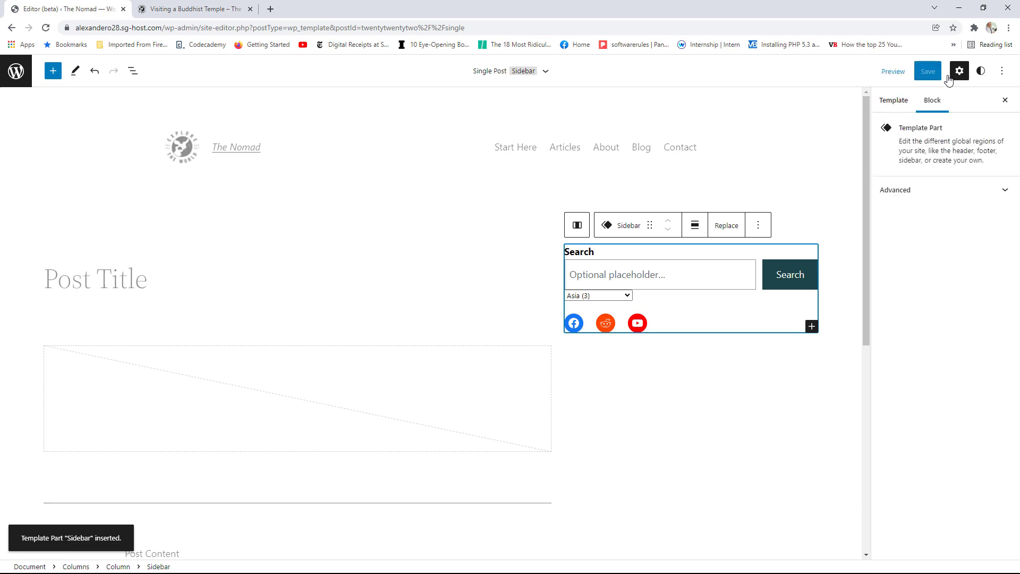
# Reload the Visiting a Buddhist Temple post on the live site and compare its sidebar, including the category list, with the editor.
pyautogui.click(189, 9)
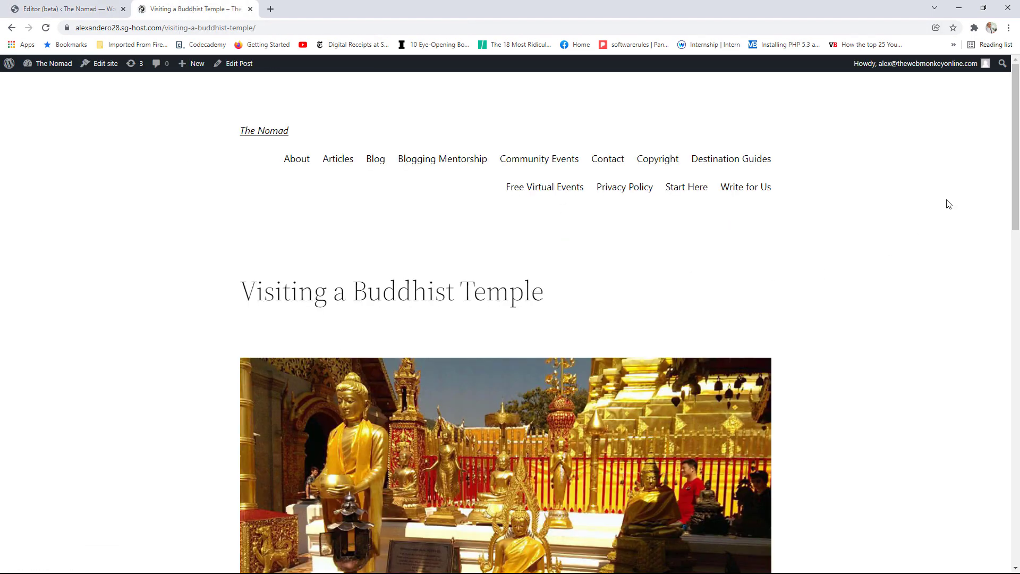
pyautogui.moveTo(1010, 187); pyautogui.dragTo(1009, 253)
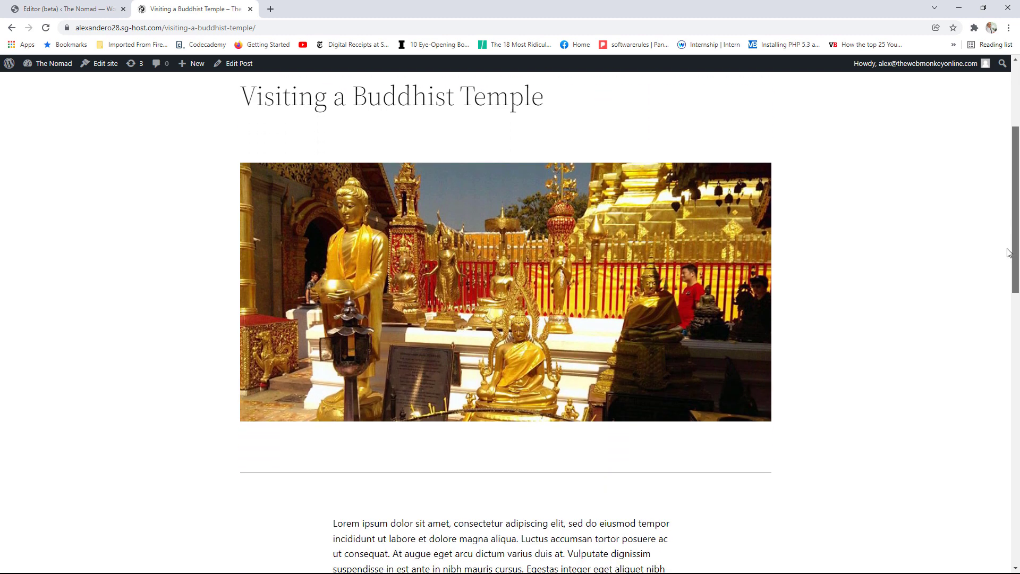
pyautogui.moveTo(1009, 252); pyautogui.dragTo(1004, 182)
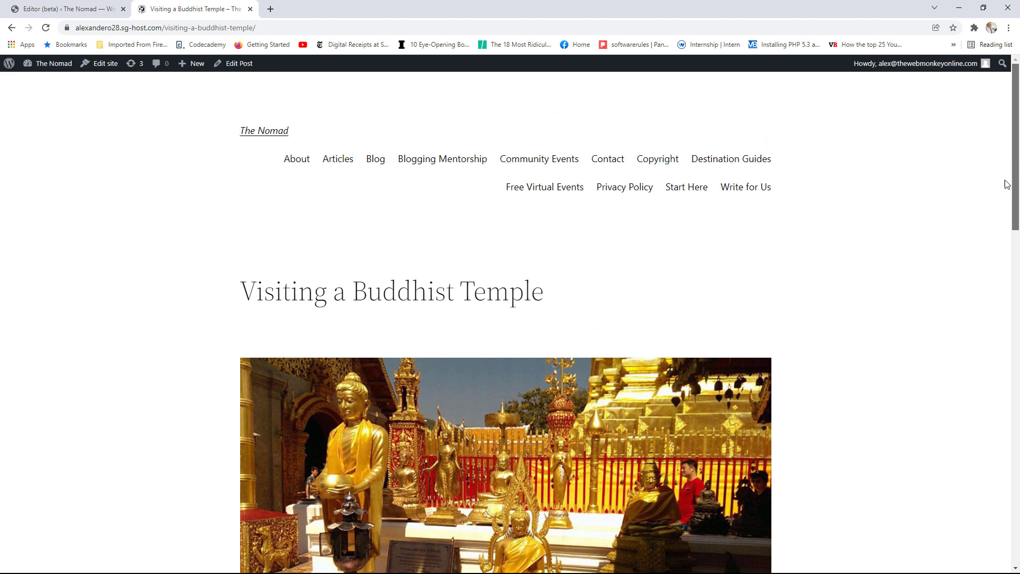
pyautogui.click(46, 28)
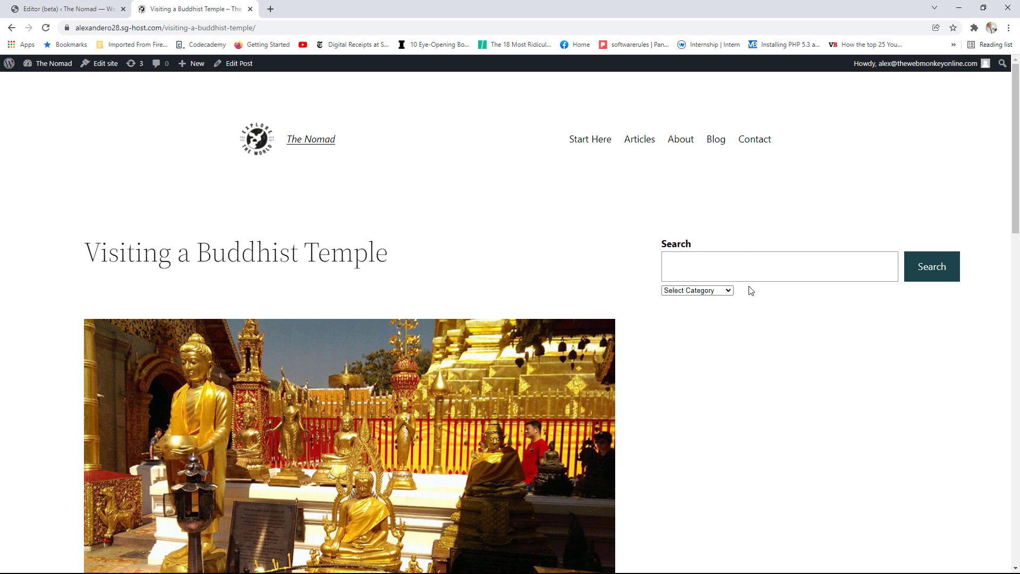
pyautogui.click(726, 291)
pyautogui.click(694, 358)
pyautogui.click(83, 9)
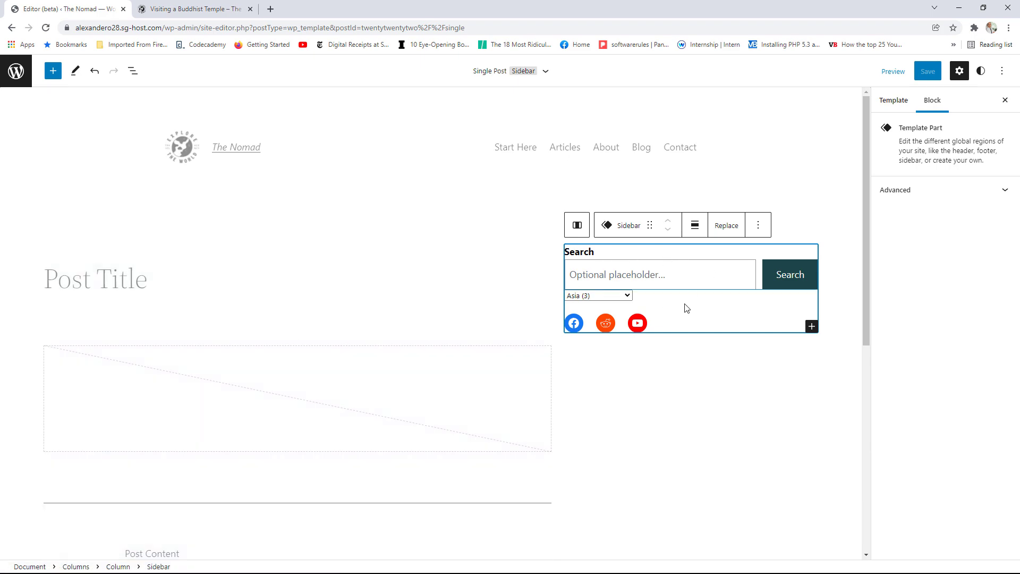
pyautogui.click(207, 9)
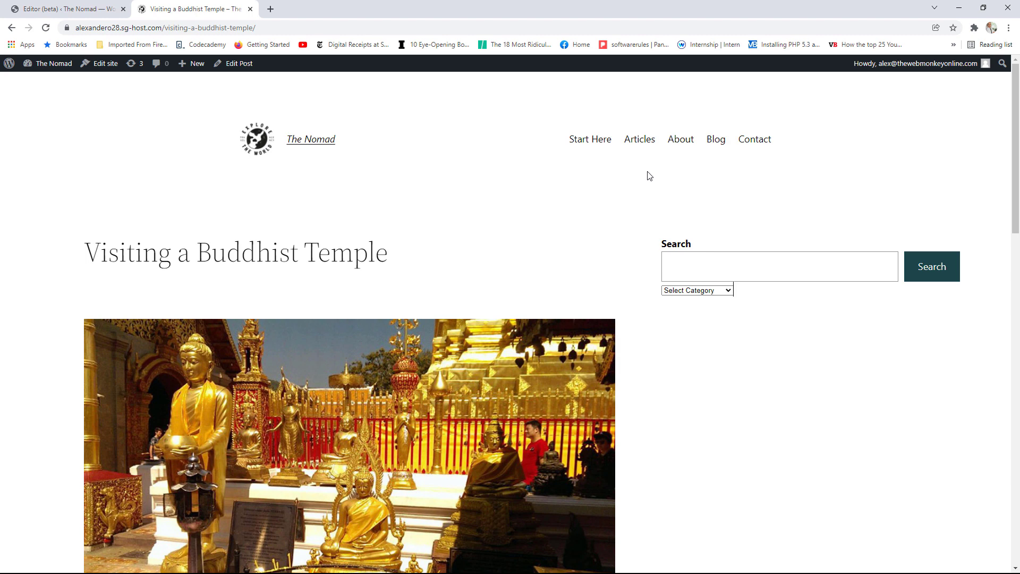
# Visit the Articles page, return to the home page and open the 4 Days in St Petersburg post to check its sidebar.
pyautogui.click(643, 142)
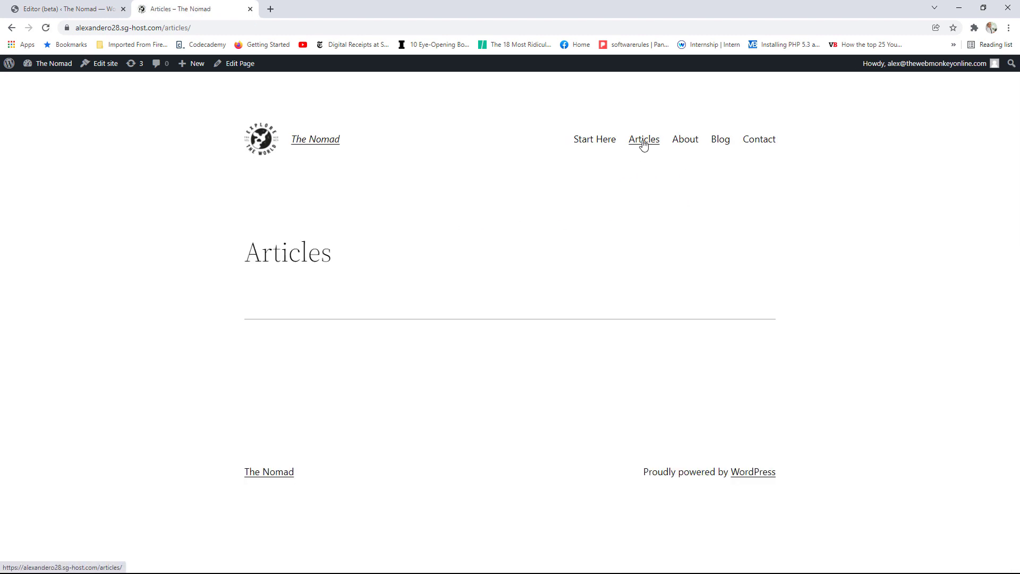
pyautogui.click(303, 143)
pyautogui.scroll(-10, 780, 282)
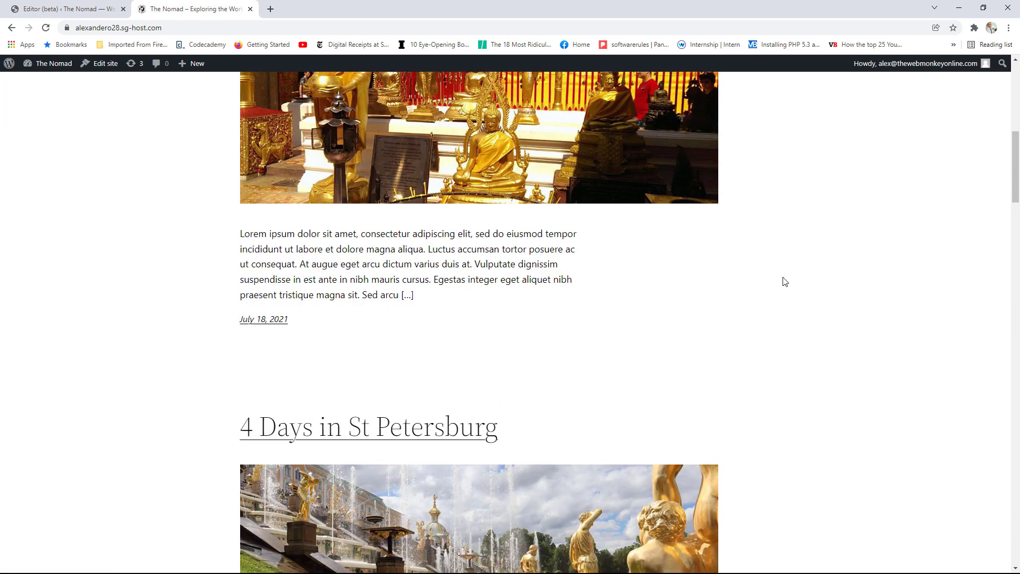
pyautogui.scroll(-1, 582, 255)
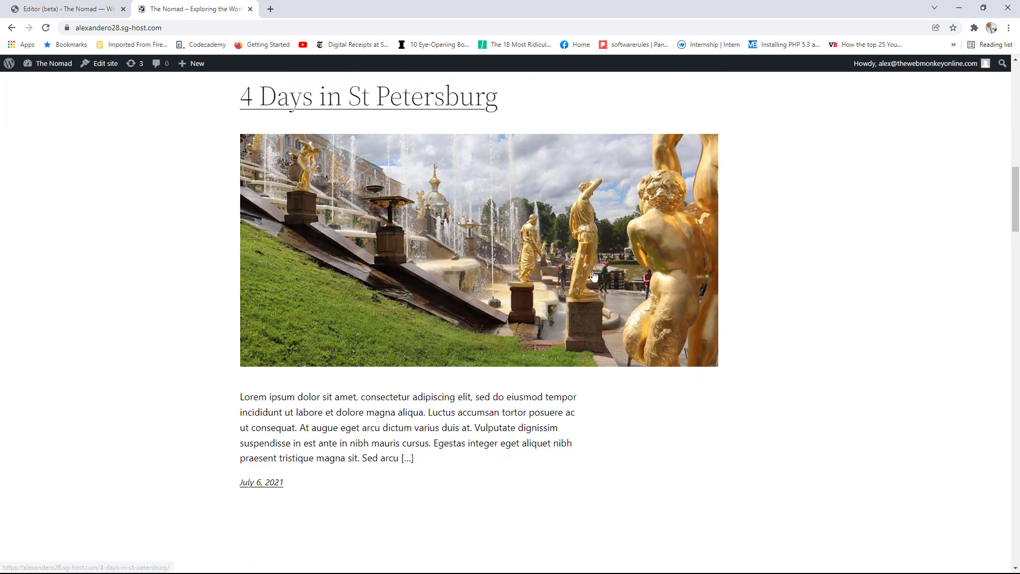
pyautogui.scroll(1, 466, 259)
pyautogui.click(438, 128)
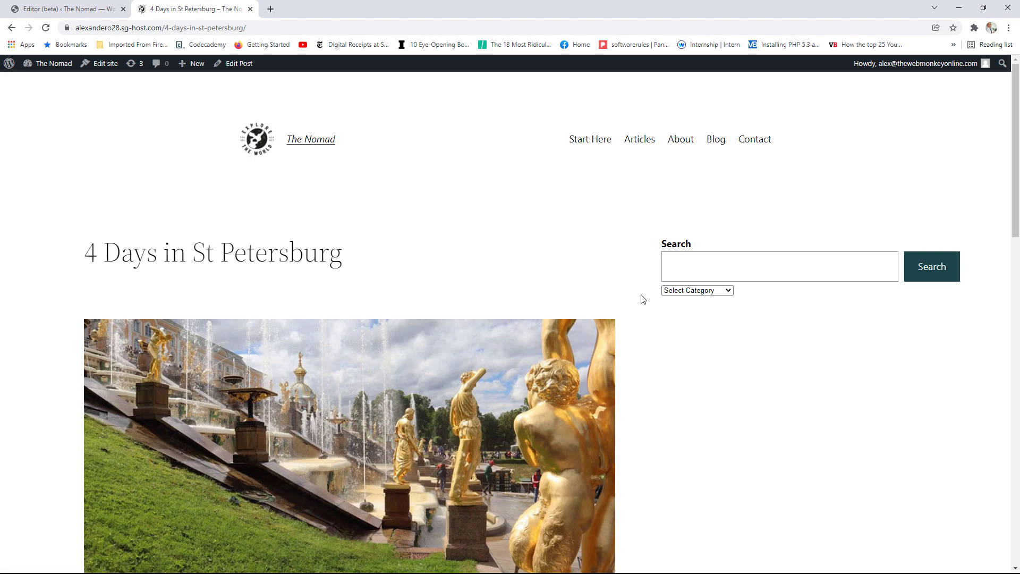
pyautogui.scroll(-3, 503, 371)
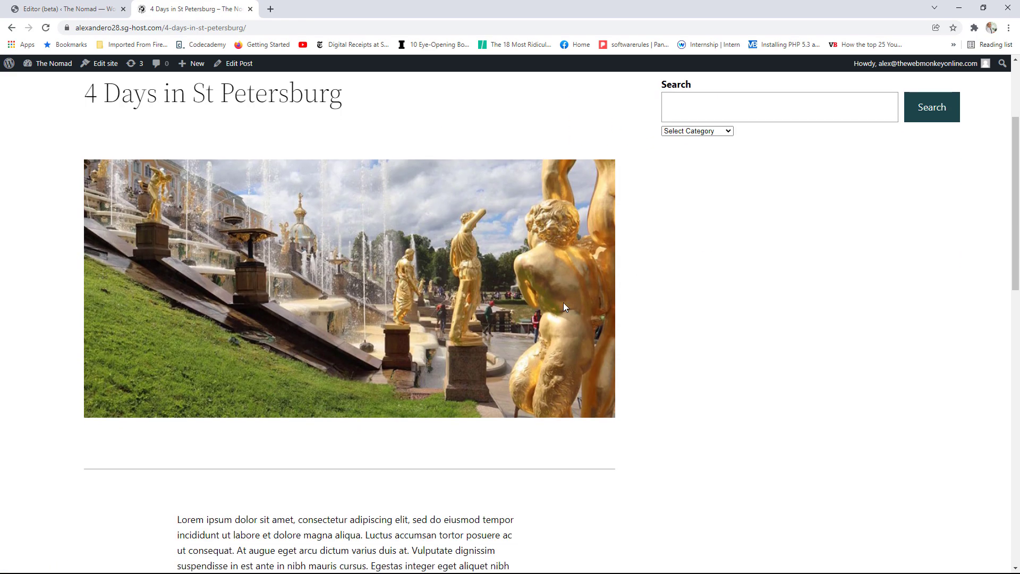
pyautogui.scroll(3, 563, 302)
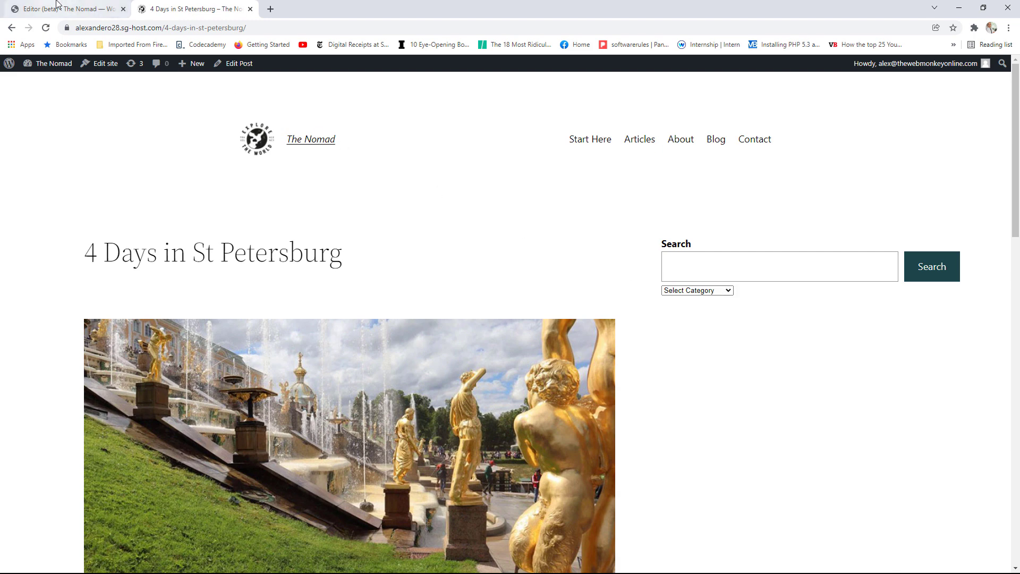
# Return to the site editor and open the Sidebar template part for editing.
pyautogui.click(93, 11)
pyautogui.click(544, 73)
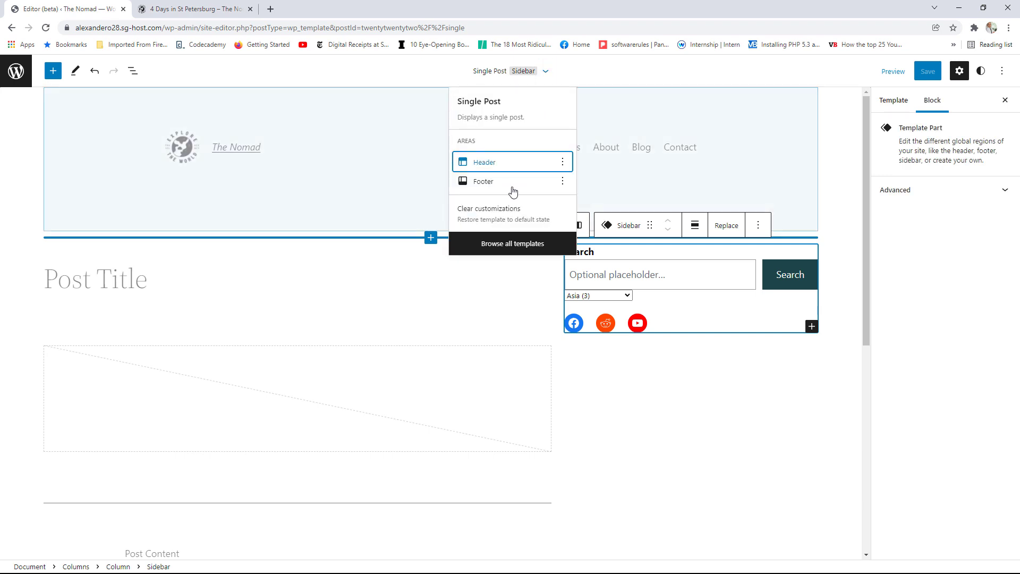
pyautogui.click(514, 247)
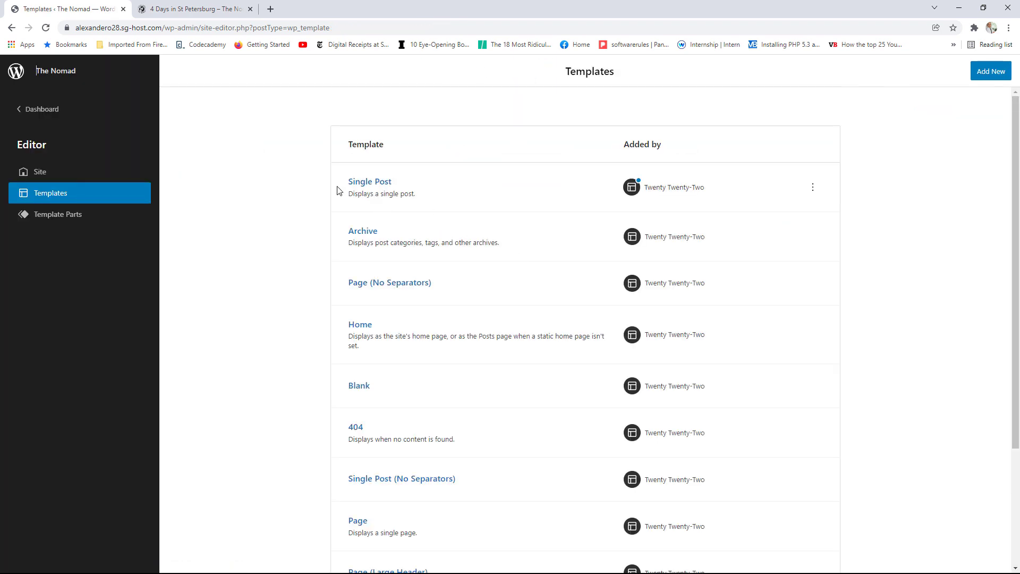
pyautogui.click(74, 216)
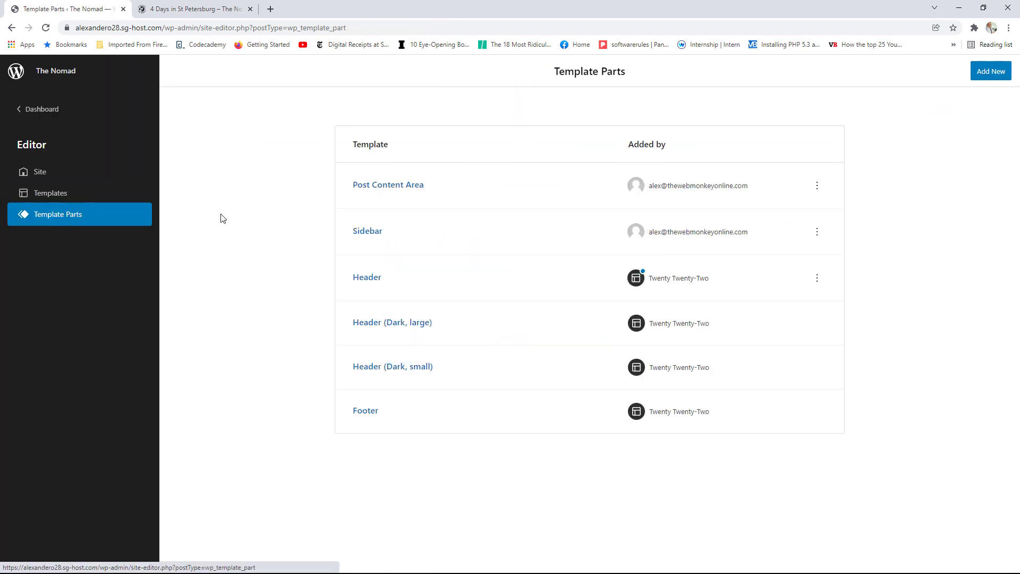
pyautogui.click(372, 232)
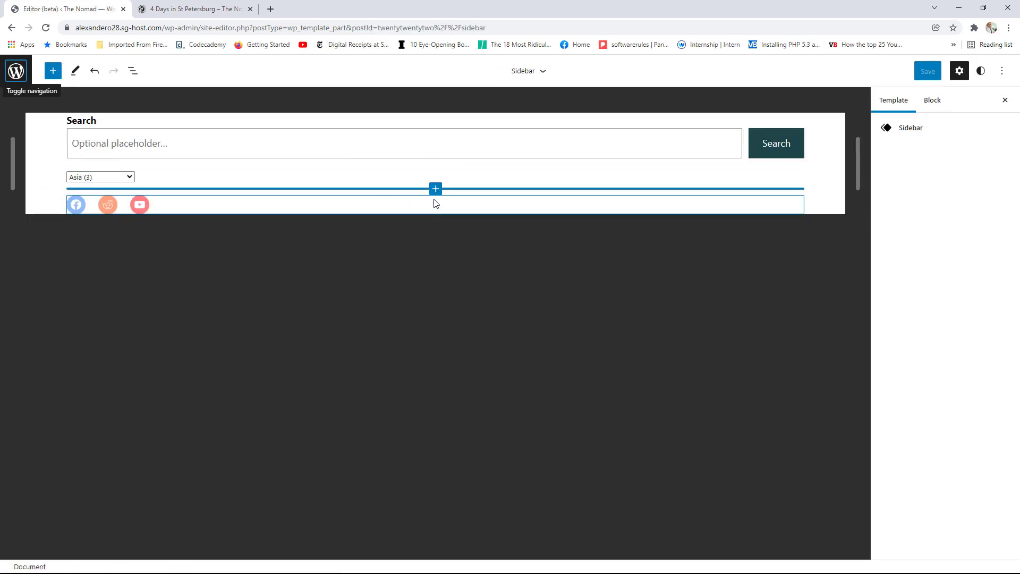
# Insert an Image block with mount-fritz.jpg from the Media Library between the category dropdown and social icons, and save the Sidebar part.
pyautogui.click(435, 190)
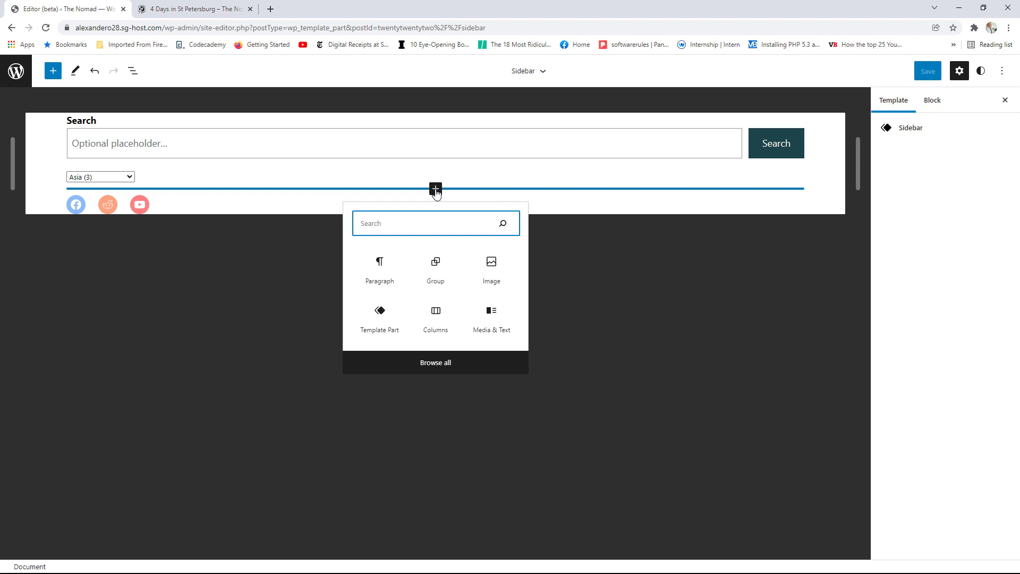
pyautogui.click(489, 270)
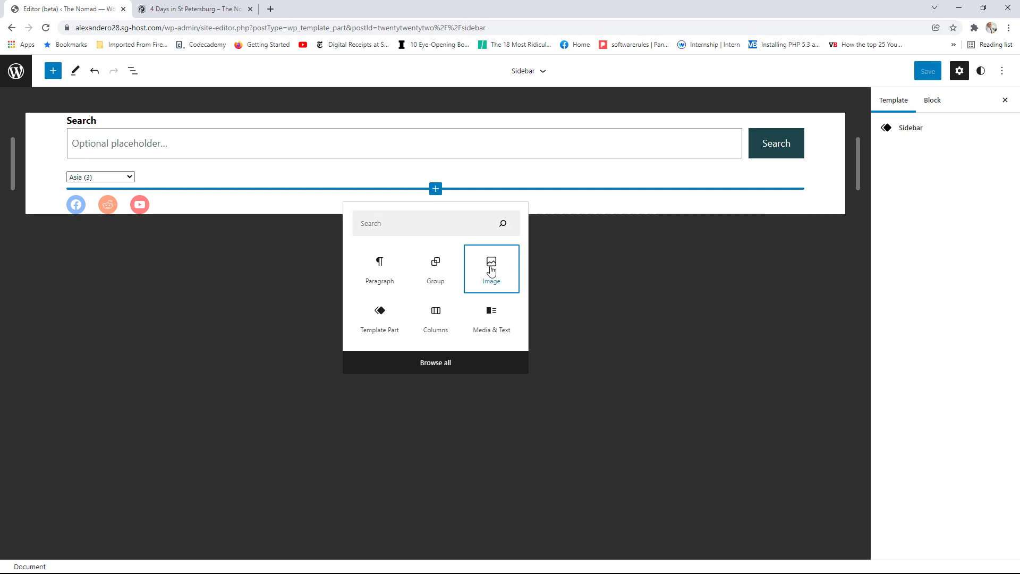
pyautogui.click(143, 269)
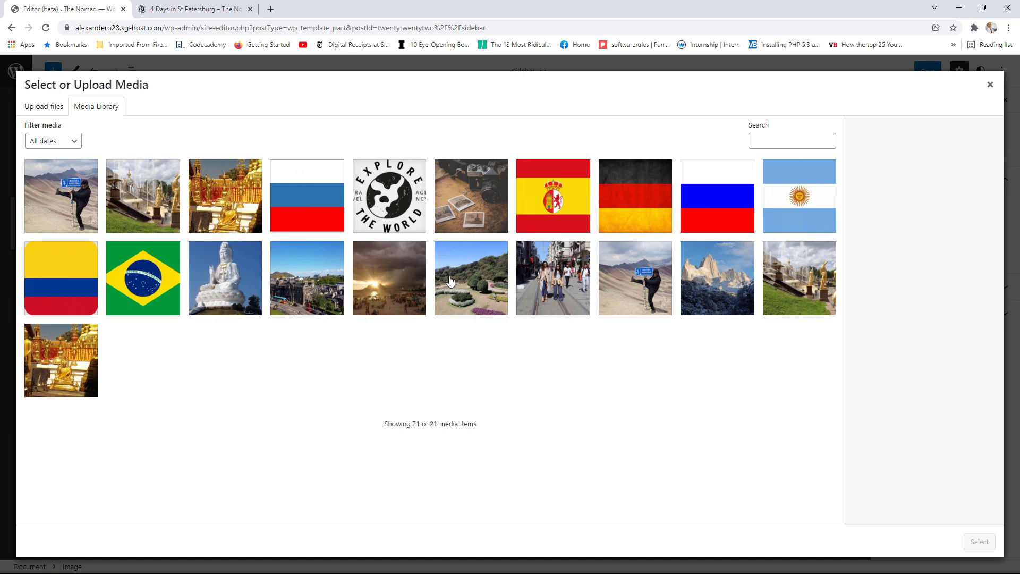
pyautogui.click(719, 287)
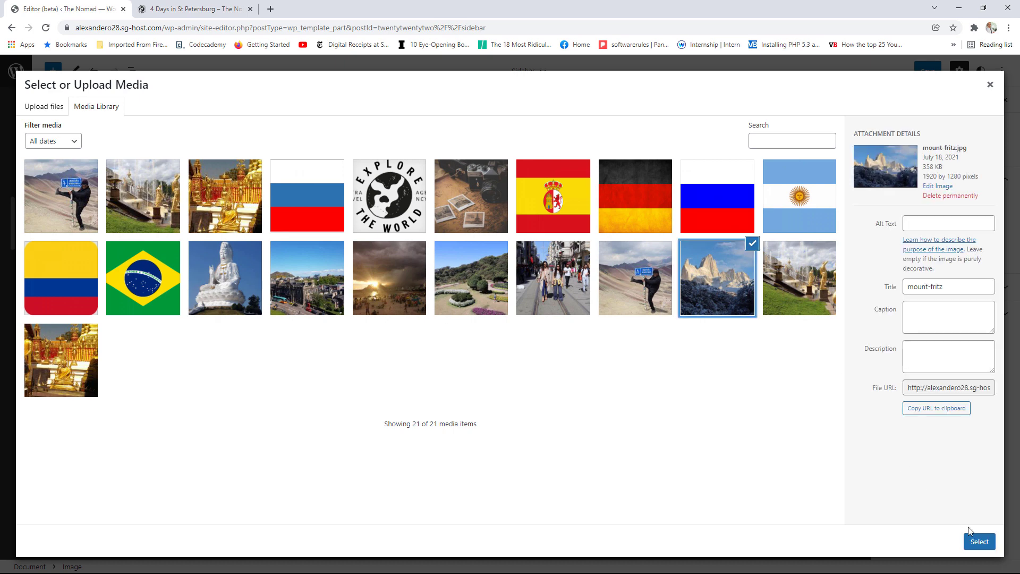
pyautogui.click(979, 540)
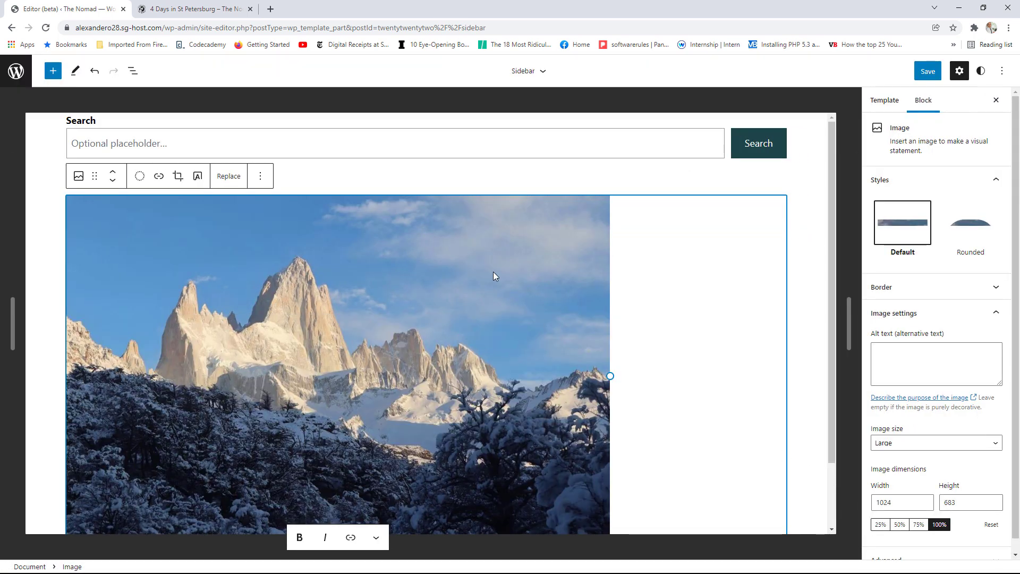
pyautogui.click(927, 71)
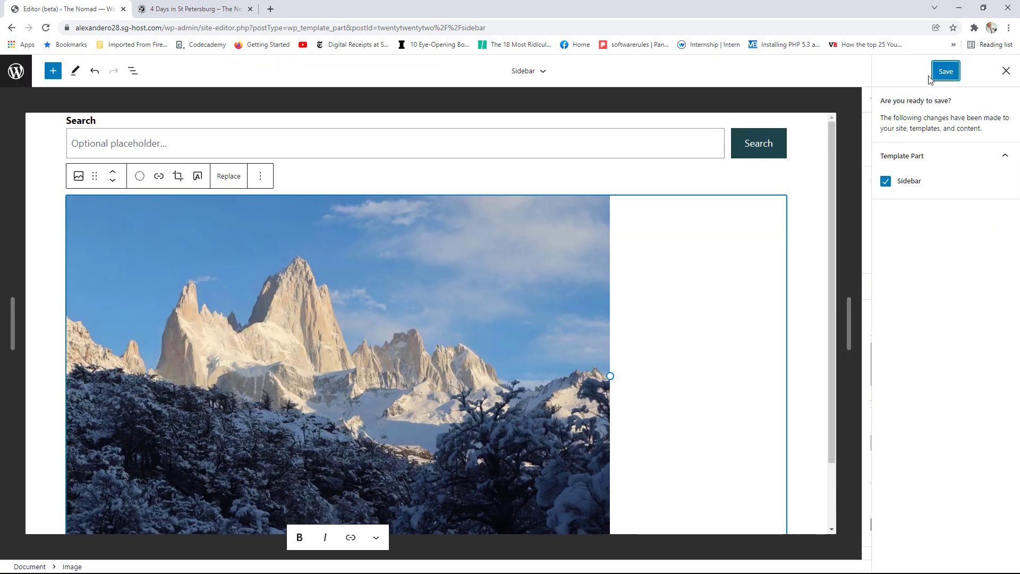
pyautogui.click(945, 72)
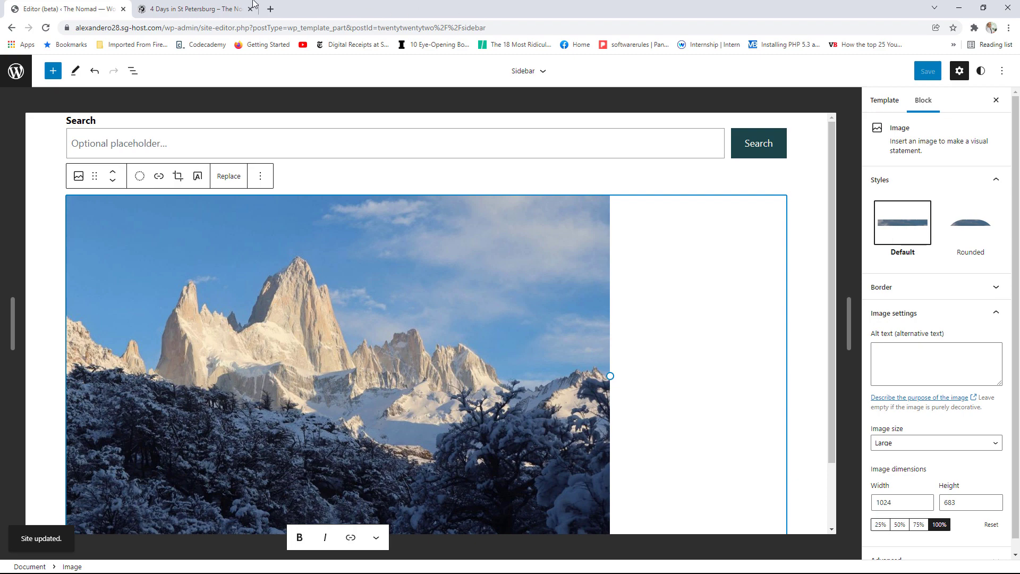
# Reload the 4 Days in St Petersburg post and open The Rainbow Mountain post to check the sidebar image on both.
pyautogui.click(199, 9)
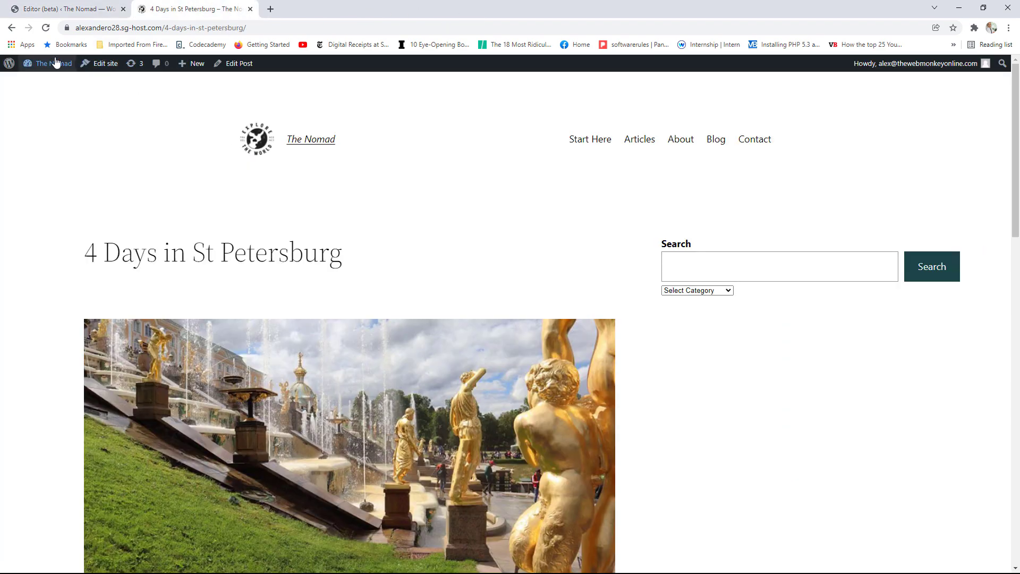
pyautogui.click(46, 28)
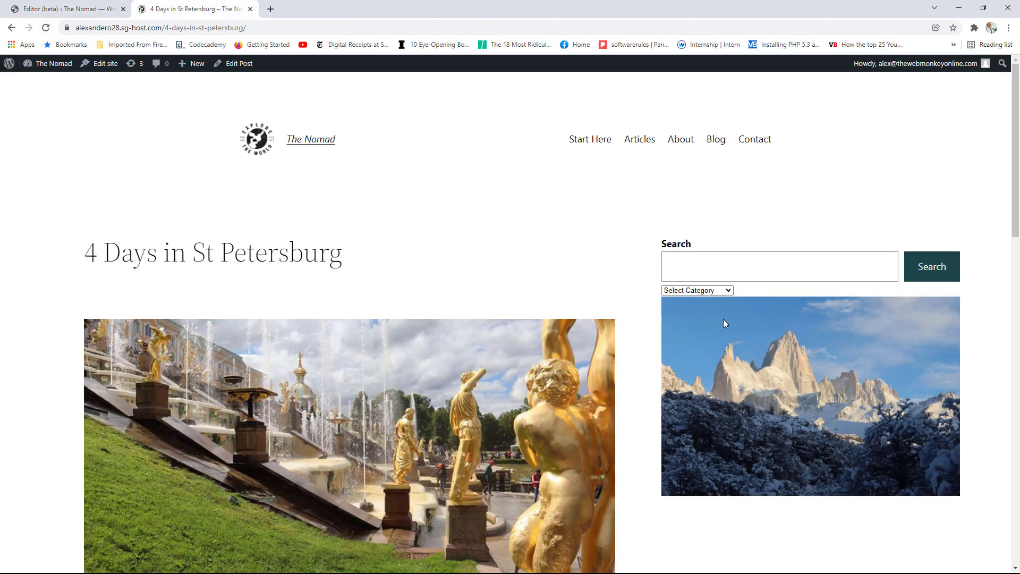
pyautogui.click(12, 27)
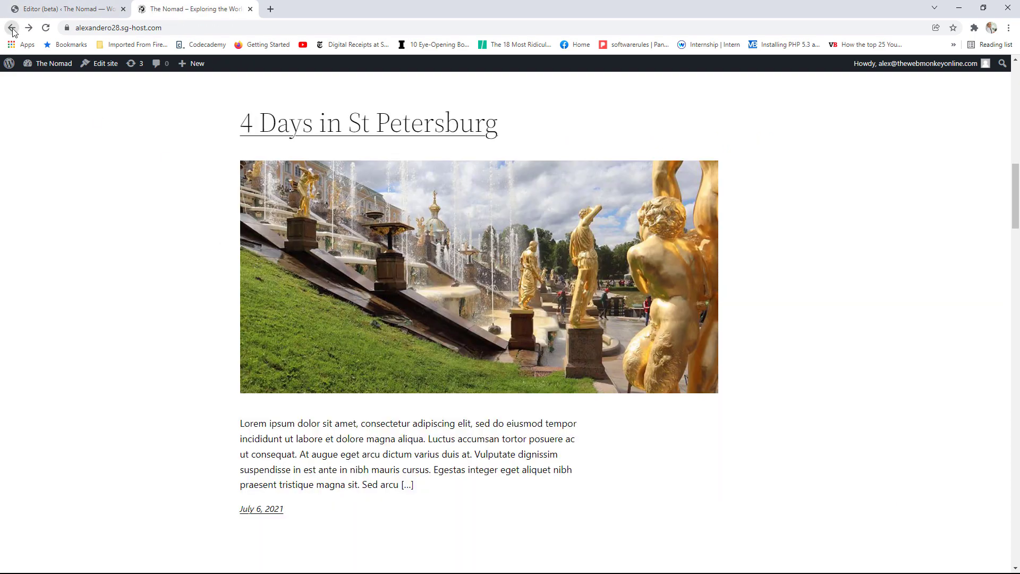
pyautogui.scroll(-3, 451, 287)
pyautogui.scroll(-8, 456, 293)
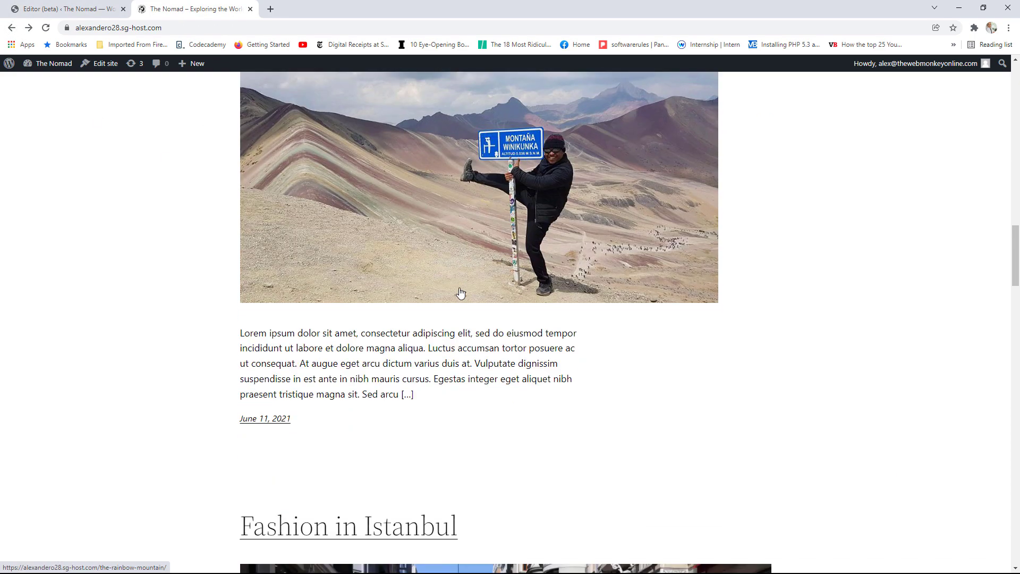
pyautogui.scroll(2, 405, 154)
pyautogui.click(405, 148)
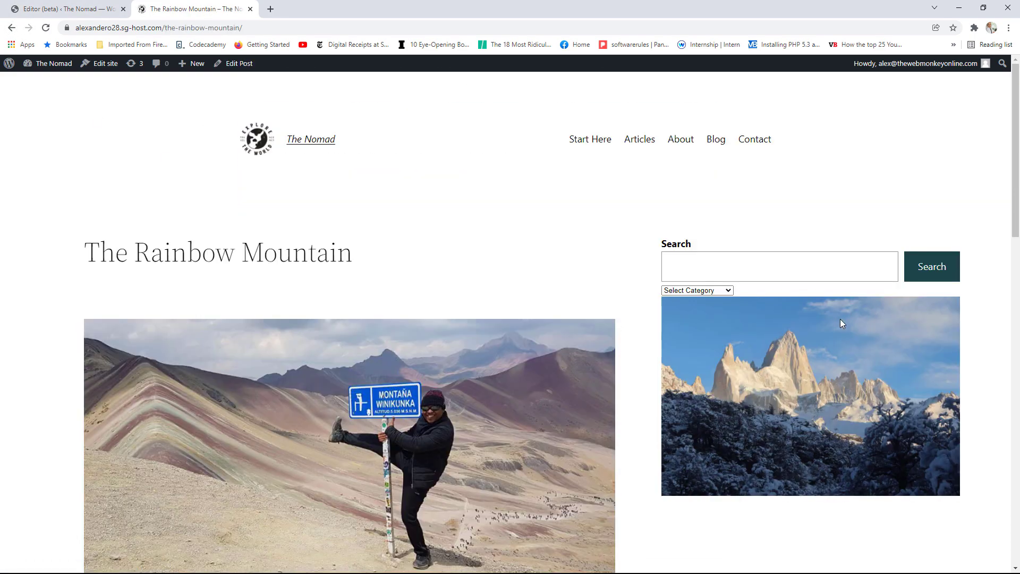
# Check the sidebar on The Rainbow Mountain post, then return to the Single Post template and browse the available Theme blocks.
pyautogui.scroll(-1, 839, 319)
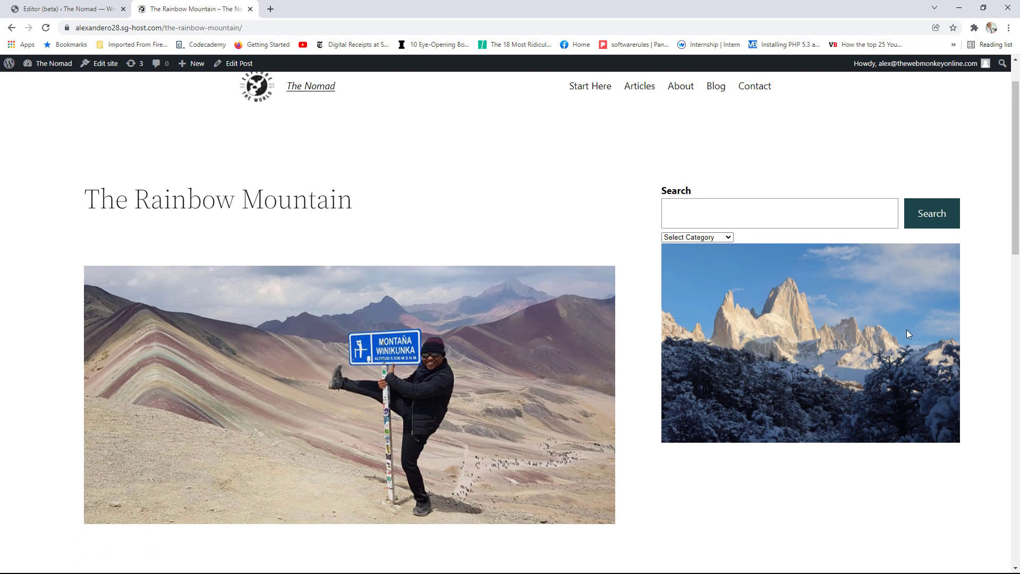
pyautogui.click(66, 9)
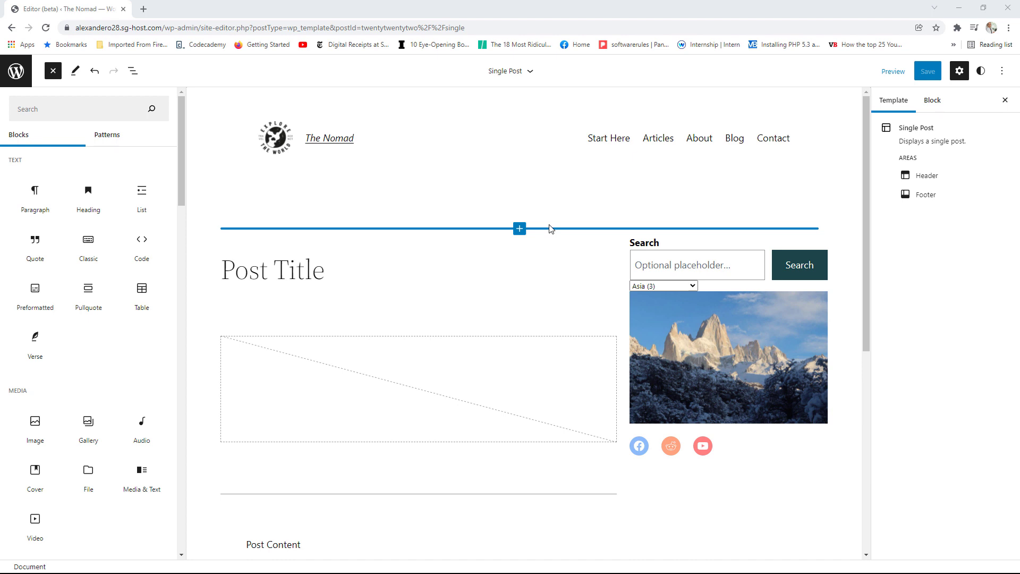
pyautogui.moveTo(180, 183); pyautogui.dragTo(167, 371)
pyautogui.moveTo(124, 249)
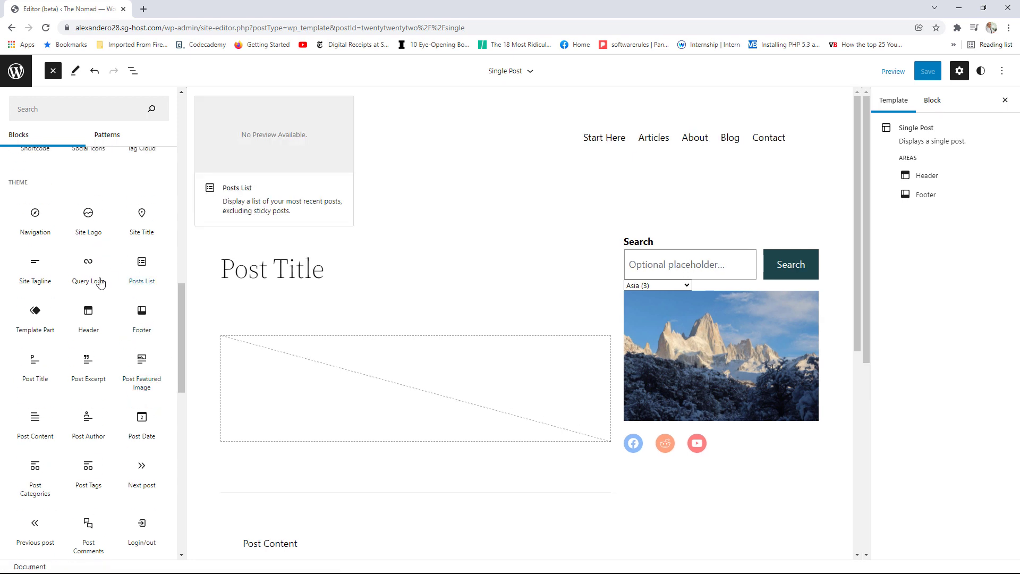
pyautogui.moveTo(39, 215)
pyautogui.moveTo(94, 284)
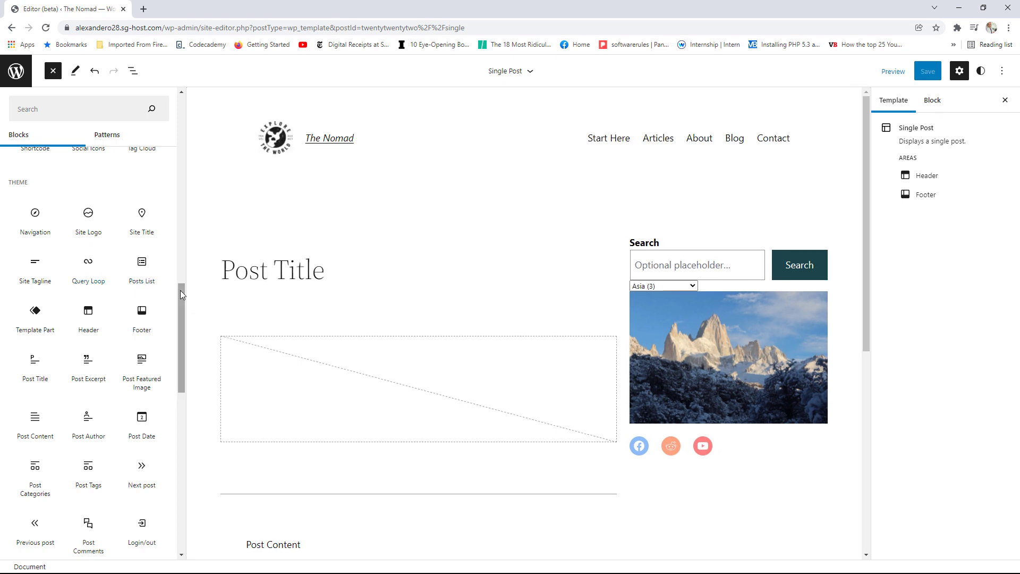
pyautogui.moveTo(180, 290); pyautogui.dragTo(175, 323)
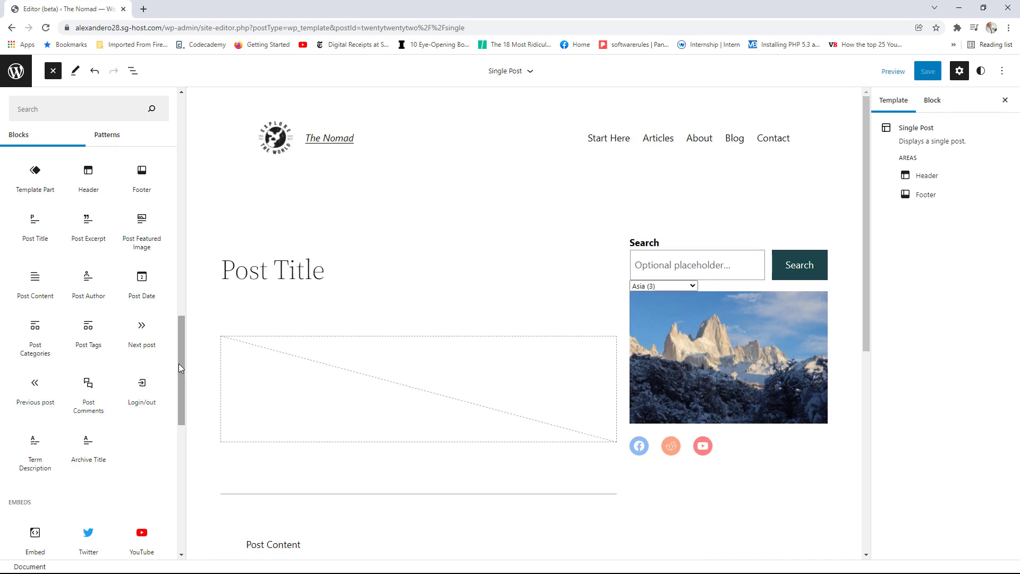
pyautogui.moveTo(179, 356); pyautogui.dragTo(179, 349)
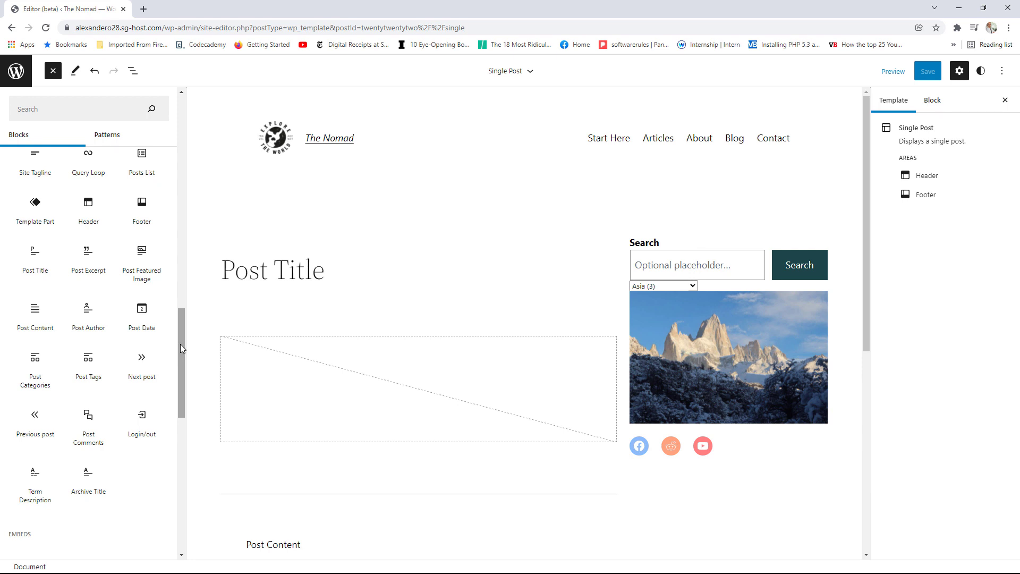
pyautogui.moveTo(180, 340); pyautogui.dragTo(177, 320)
pyautogui.moveTo(70, 176)
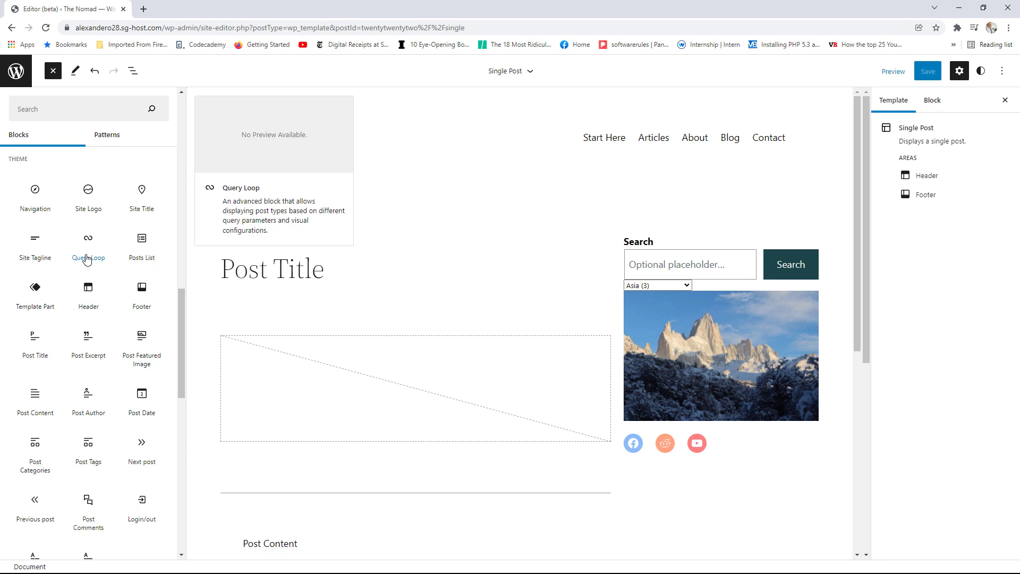
pyautogui.press('Escape')
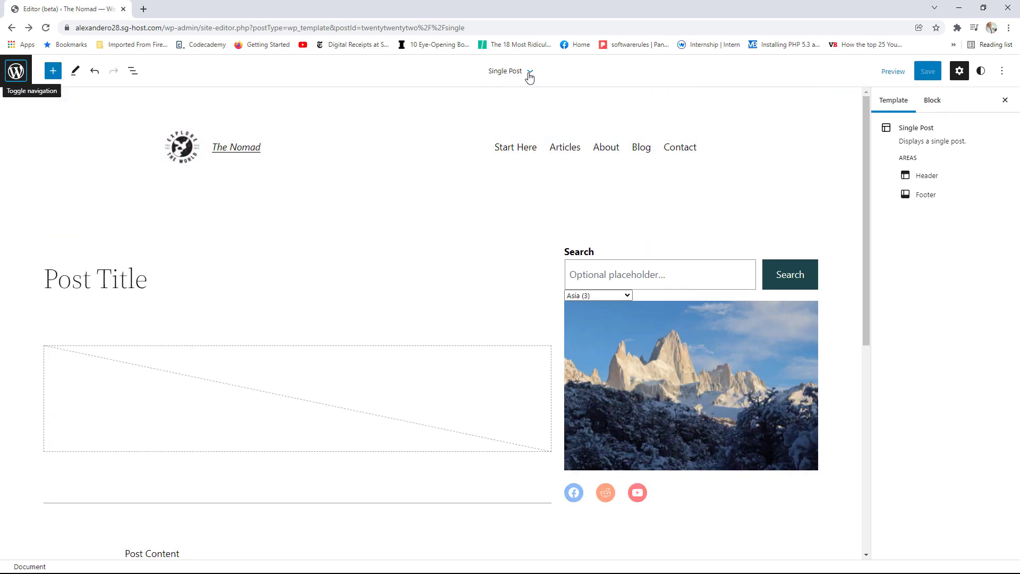
# Browse all templates and open the Blank template for editing.
pyautogui.click(529, 72)
pyautogui.click(511, 244)
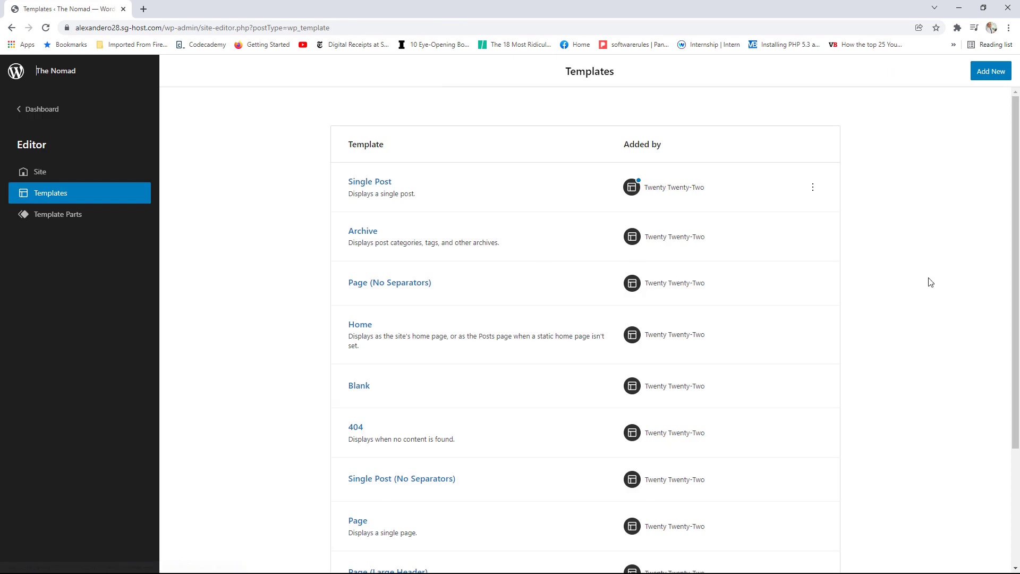
pyautogui.scroll(-2, 870, 269)
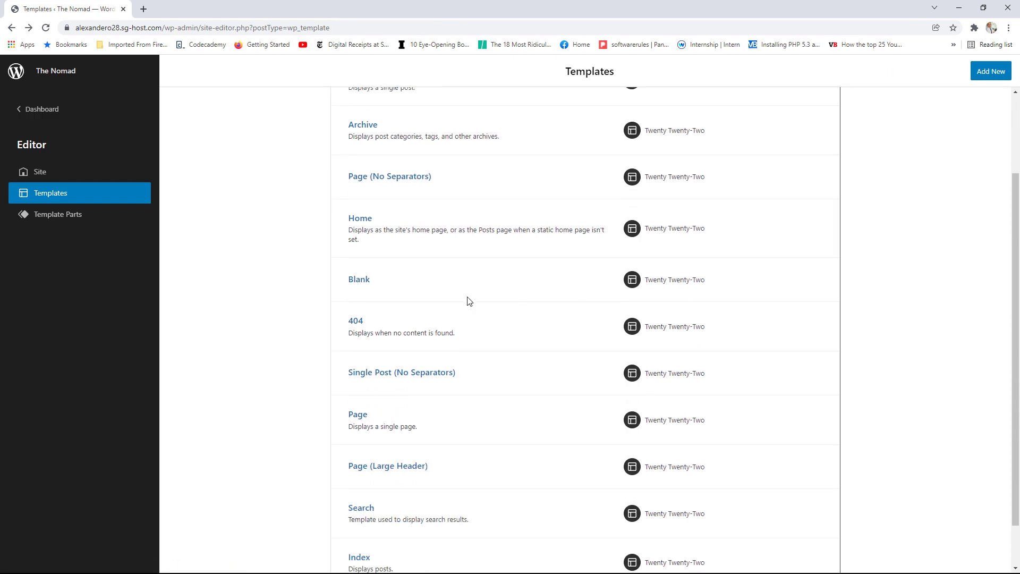
pyautogui.click(359, 280)
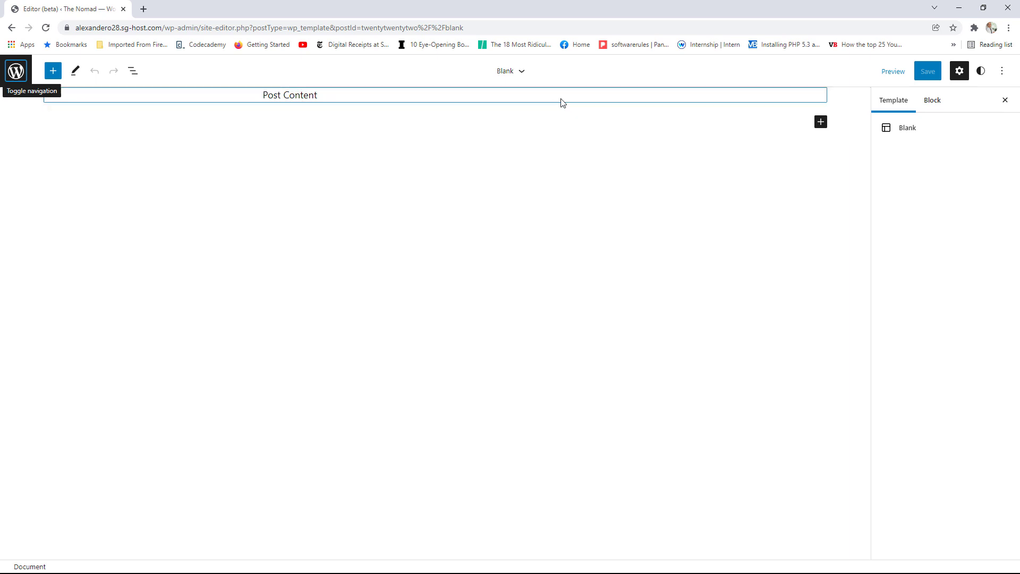
# Remove the existing Post Content block from the Blank template.
pyautogui.rightClick(671, 100)
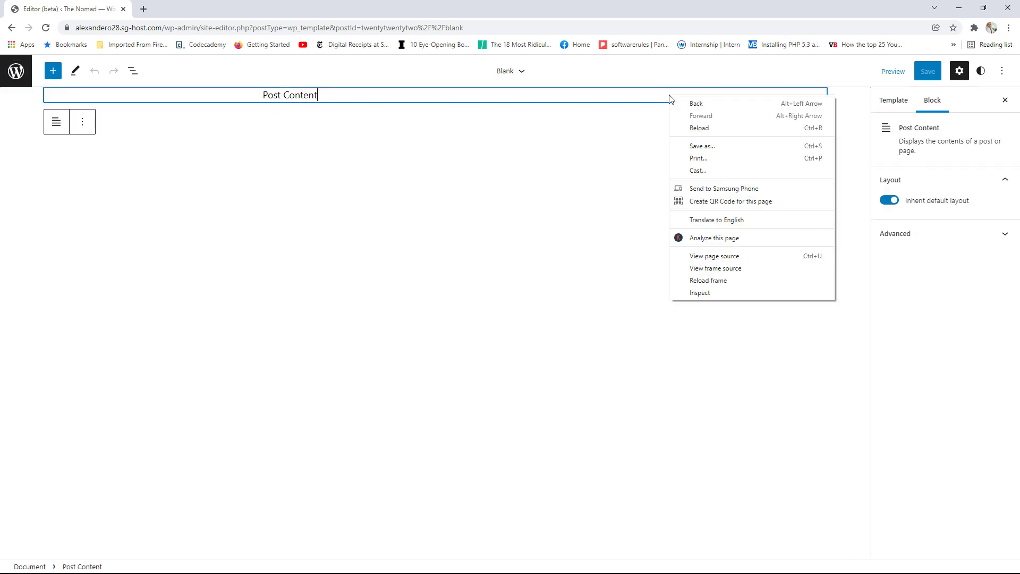
pyautogui.click(619, 136)
pyautogui.click(641, 104)
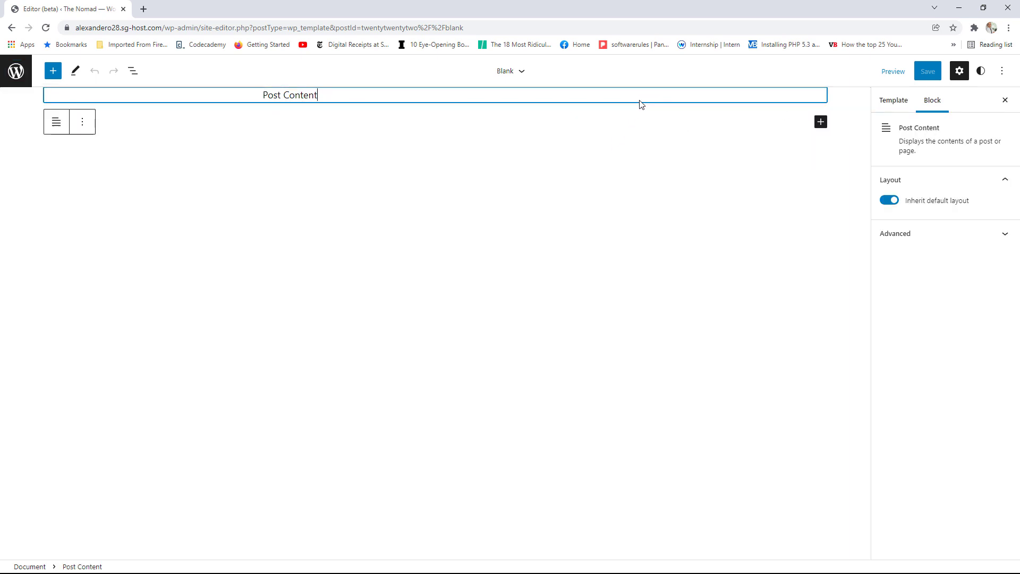
pyautogui.click(94, 124)
pyautogui.click(124, 328)
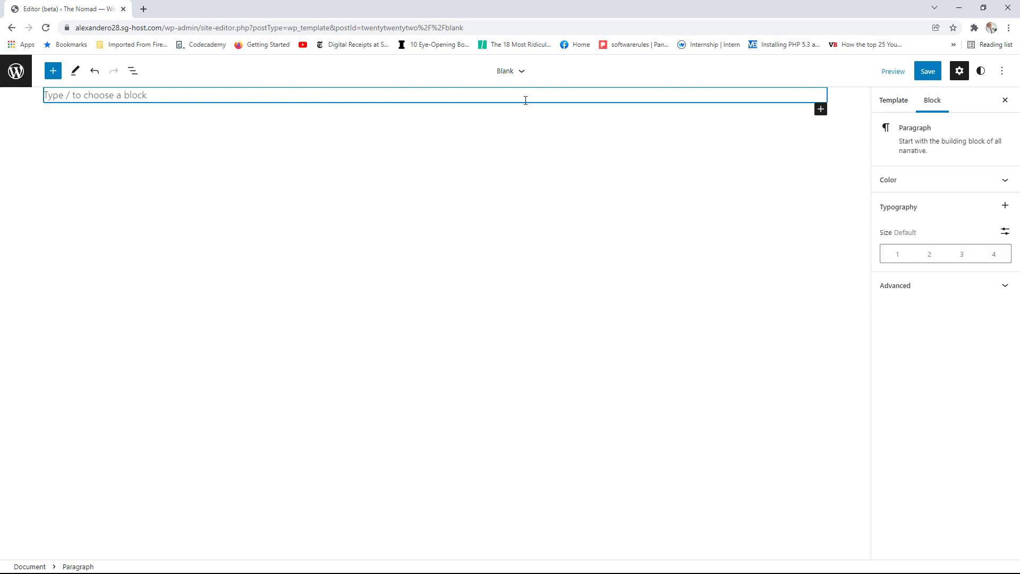
# Add a paragraph reading "This is the custom page template" to the empty Blank template.
pyautogui.click(821, 109)
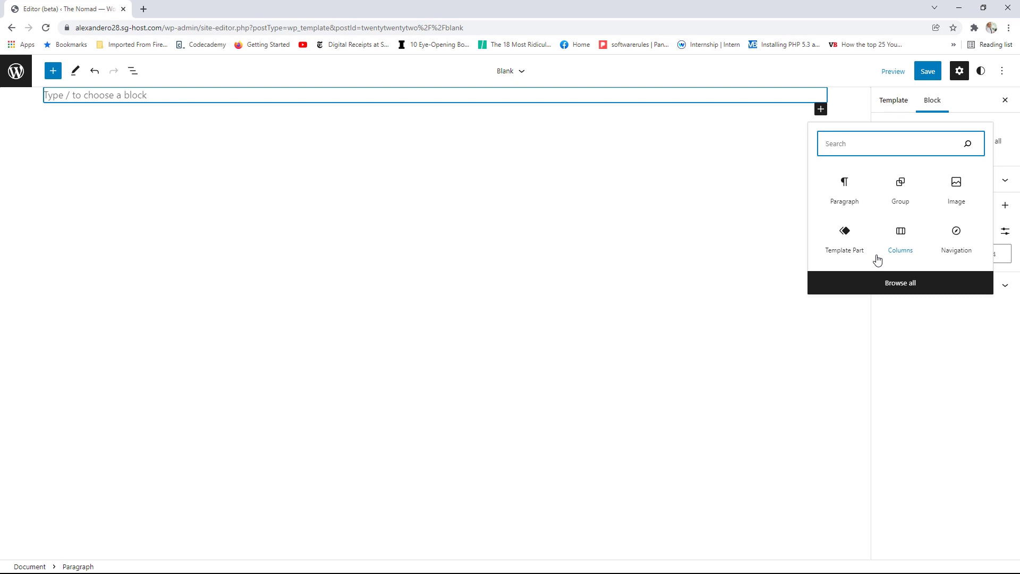
pyautogui.write('te')
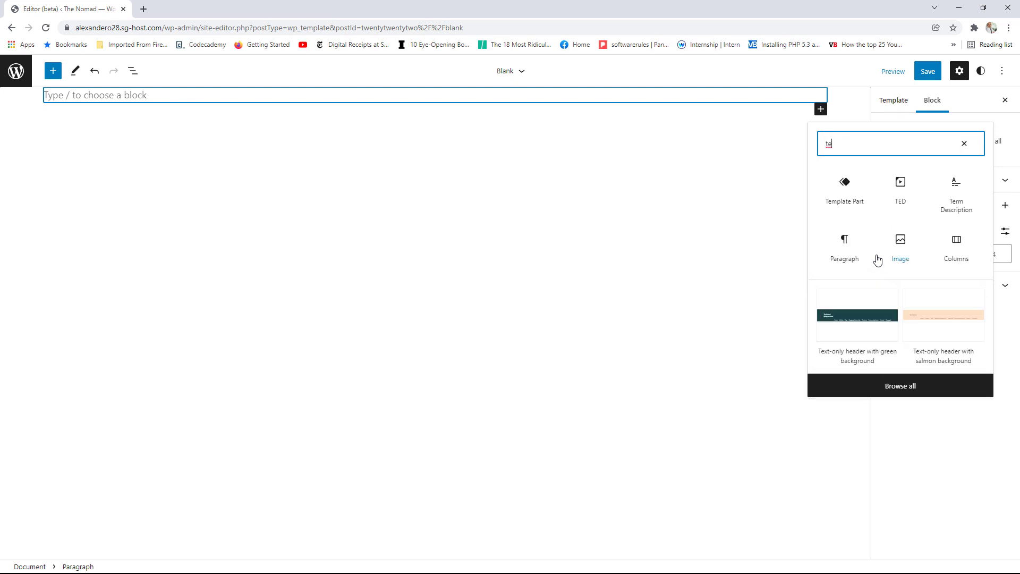
pyautogui.click(841, 257)
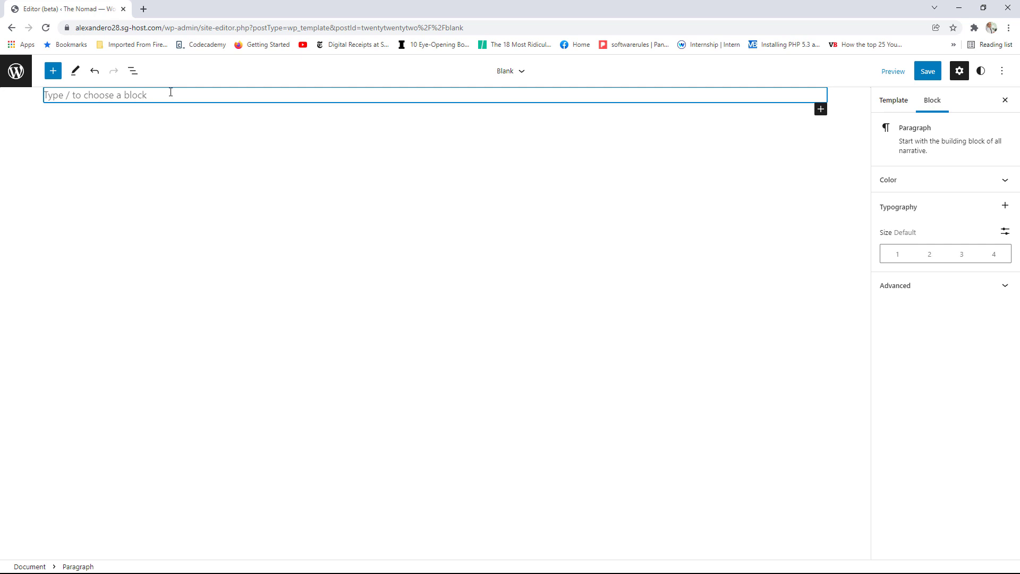
pyautogui.write('This is the cus')
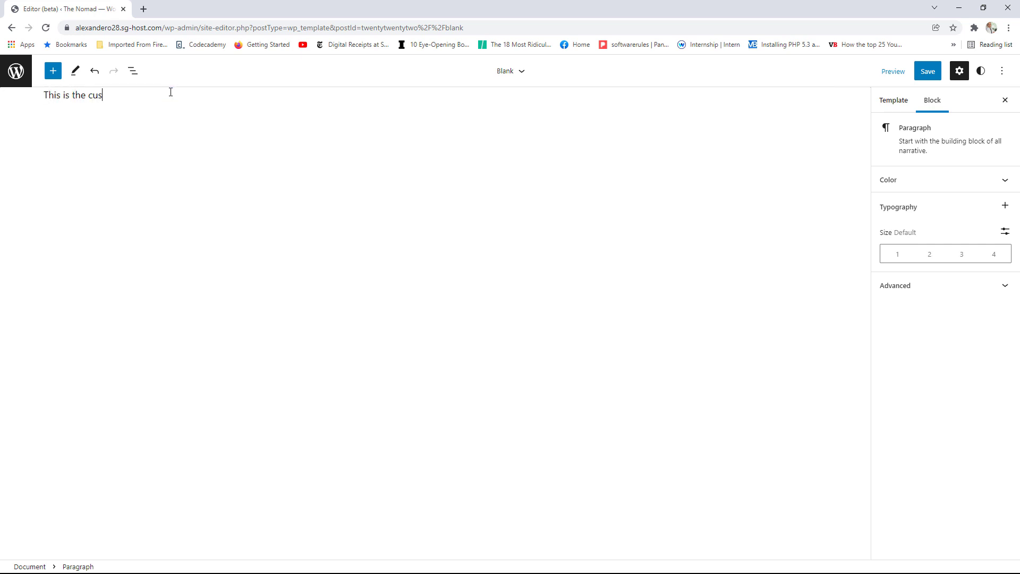
pyautogui.write('tom page template')
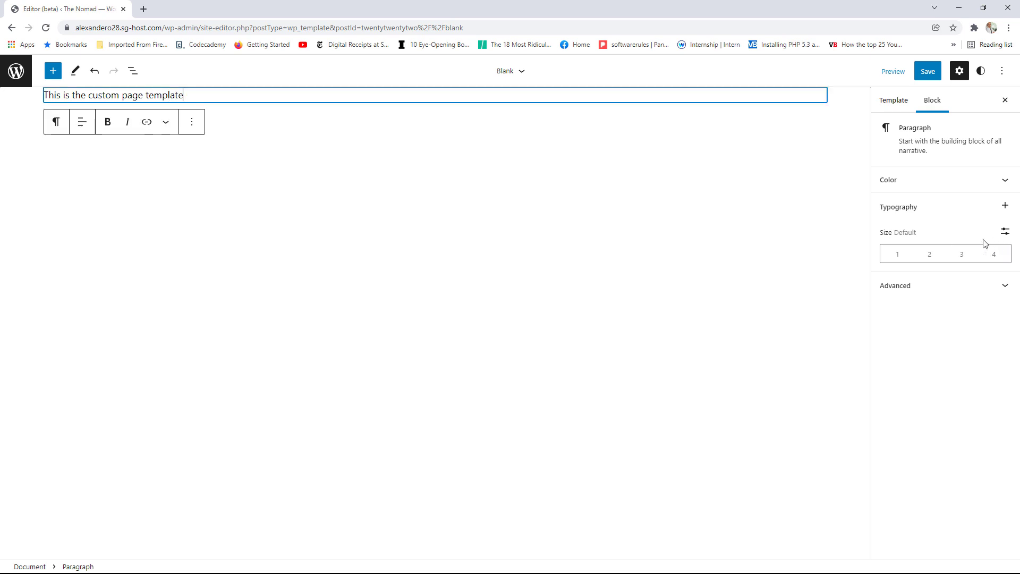
# Set the paragraph's size to Extra Large and its text color to the default red #cf2e2e.
pyautogui.click(897, 257)
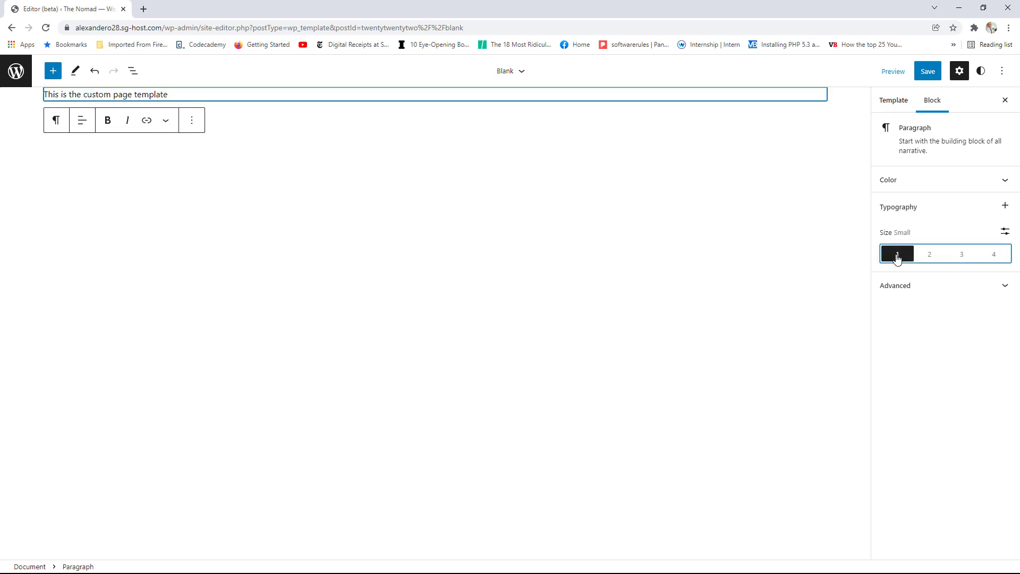
pyautogui.click(995, 257)
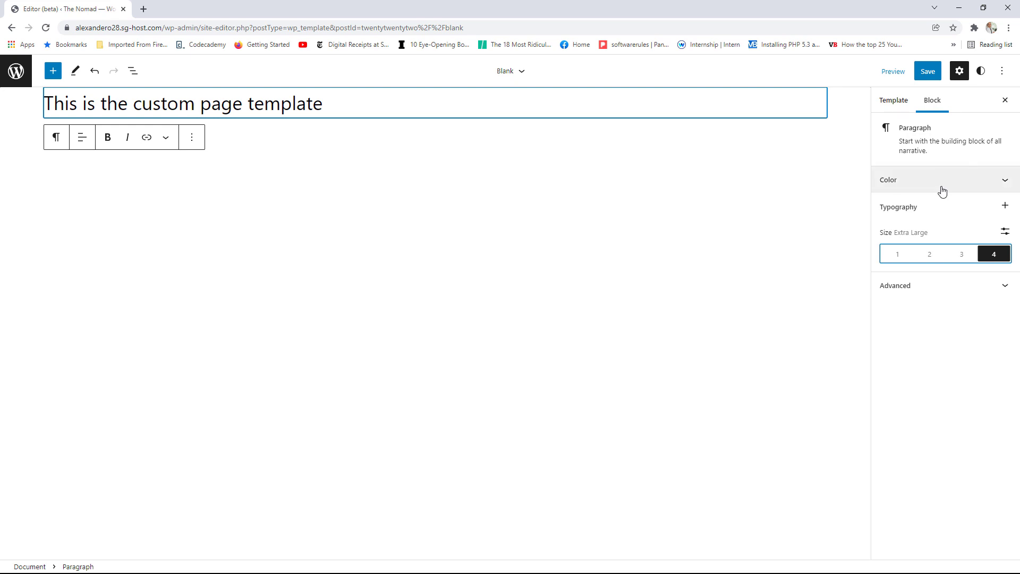
pyautogui.click(938, 187)
pyautogui.click(971, 230)
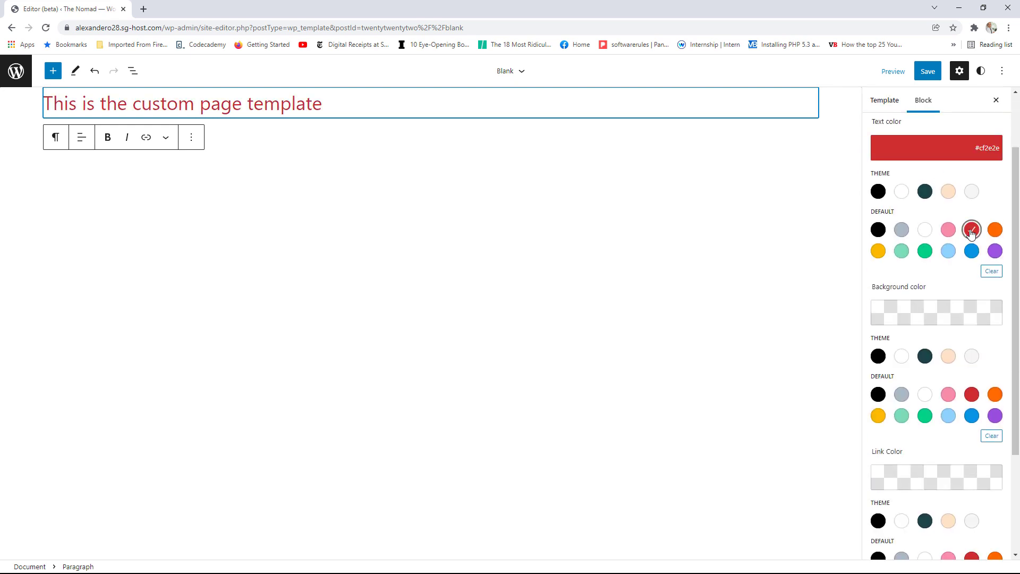
pyautogui.click(850, 215)
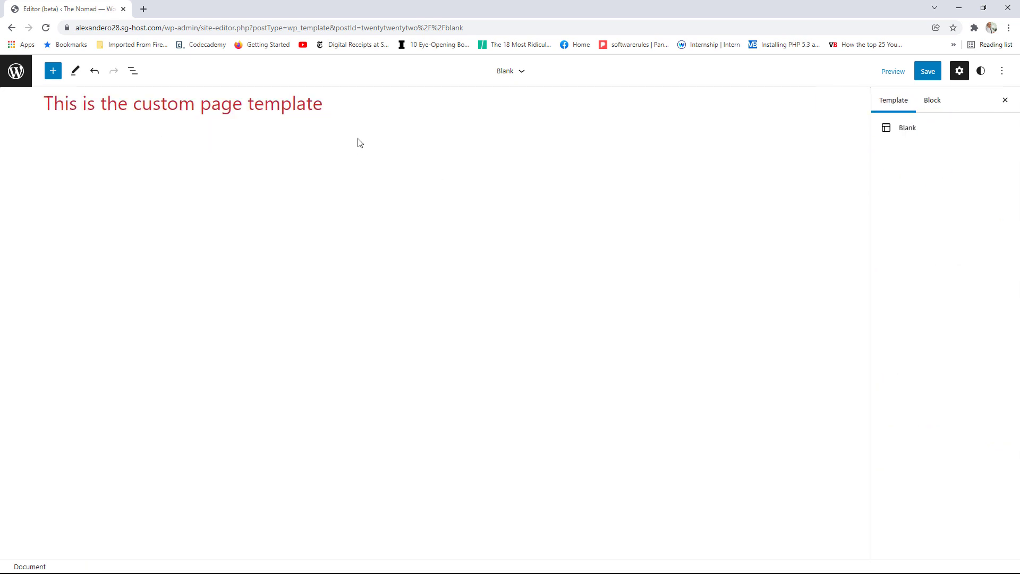
# Insert a Post Title block below the red paragraph.
pyautogui.click(54, 71)
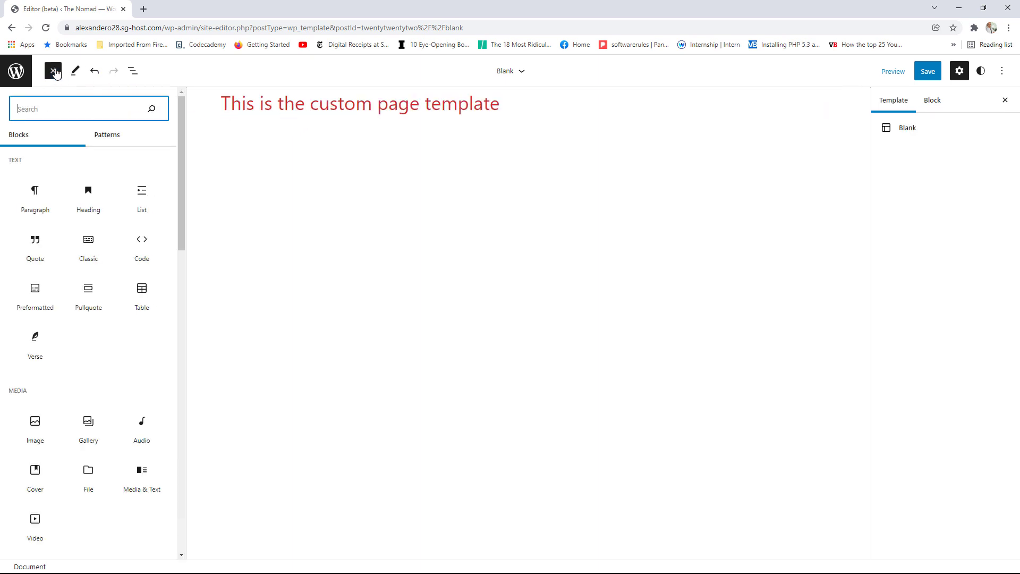
pyautogui.scroll(-10, 121, 276)
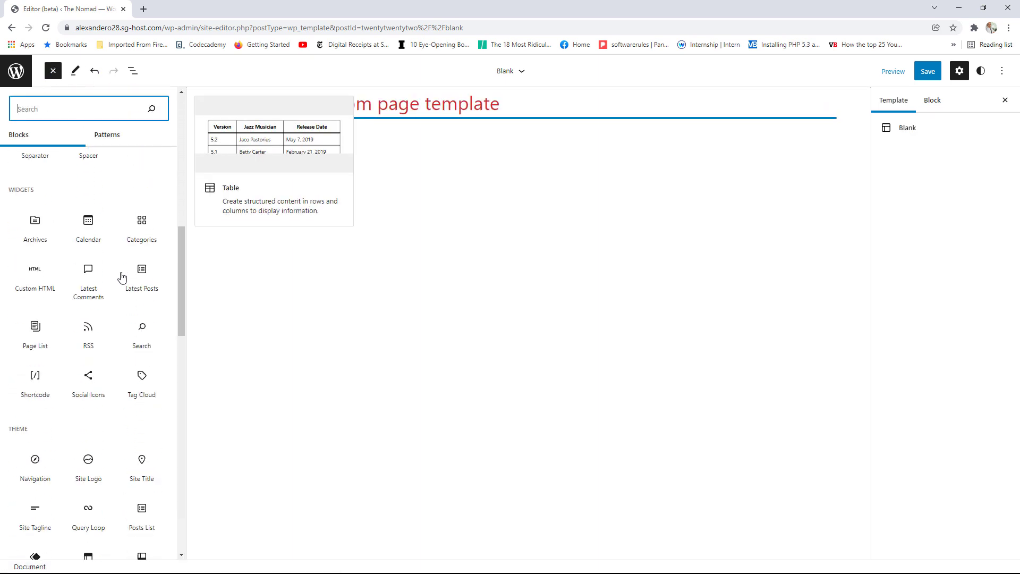
pyautogui.scroll(-6, 122, 276)
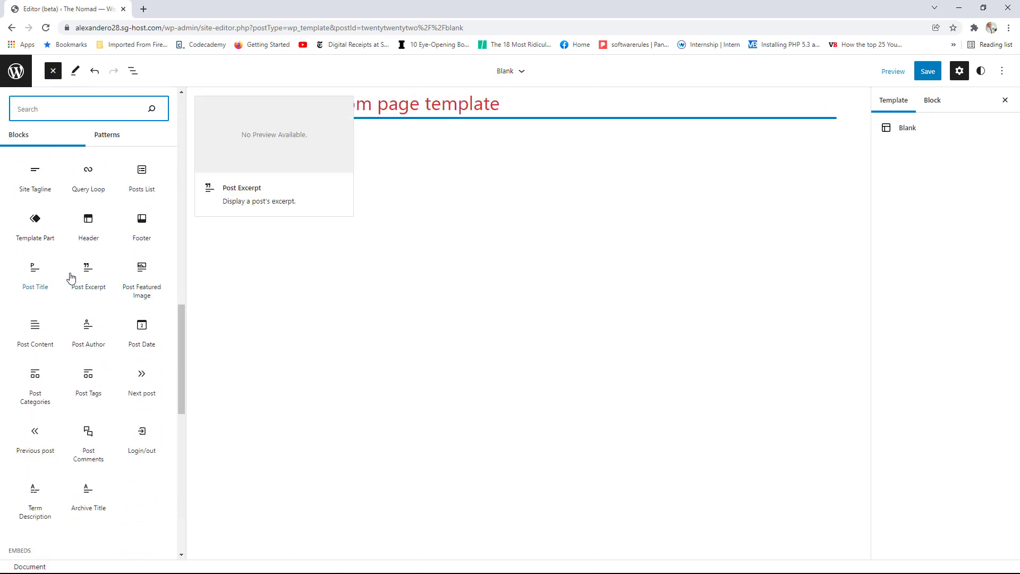
pyautogui.click(35, 269)
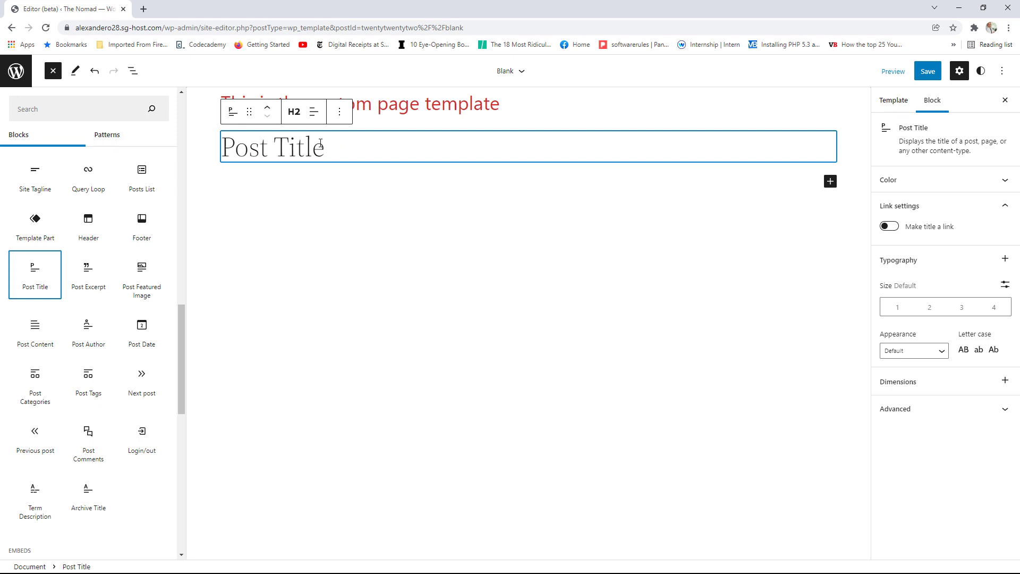
pyautogui.click(831, 184)
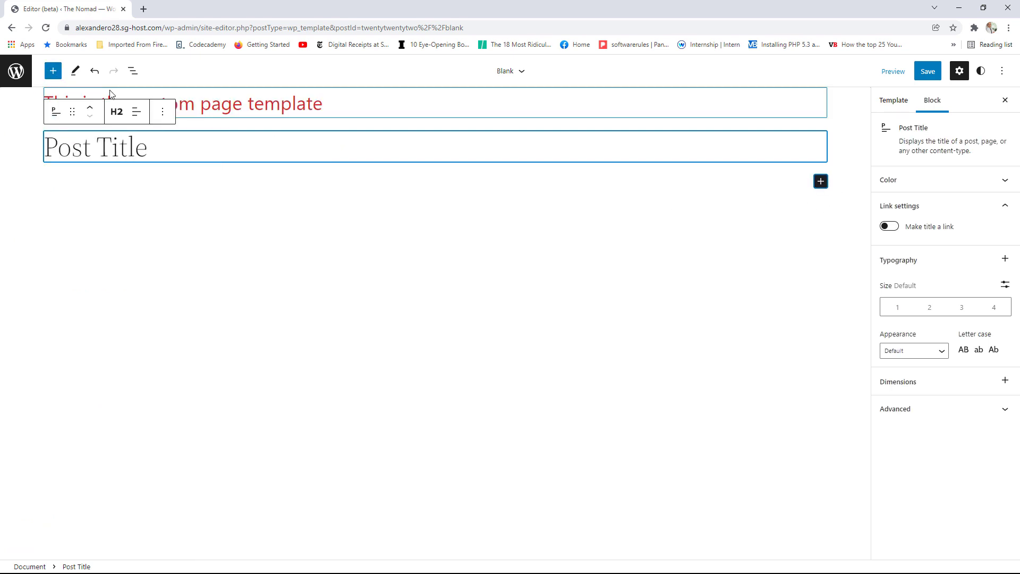
# Insert a Post Content block below the Post Title and save the changes to the Blank template.
pyautogui.click(55, 79)
pyautogui.scroll(-5, 101, 297)
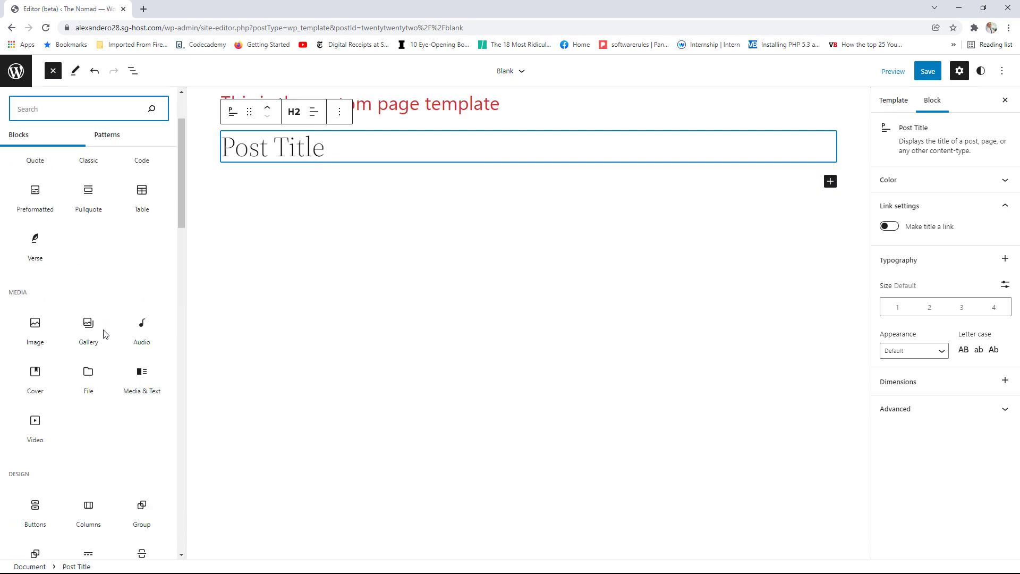
pyautogui.scroll(-5, 105, 334)
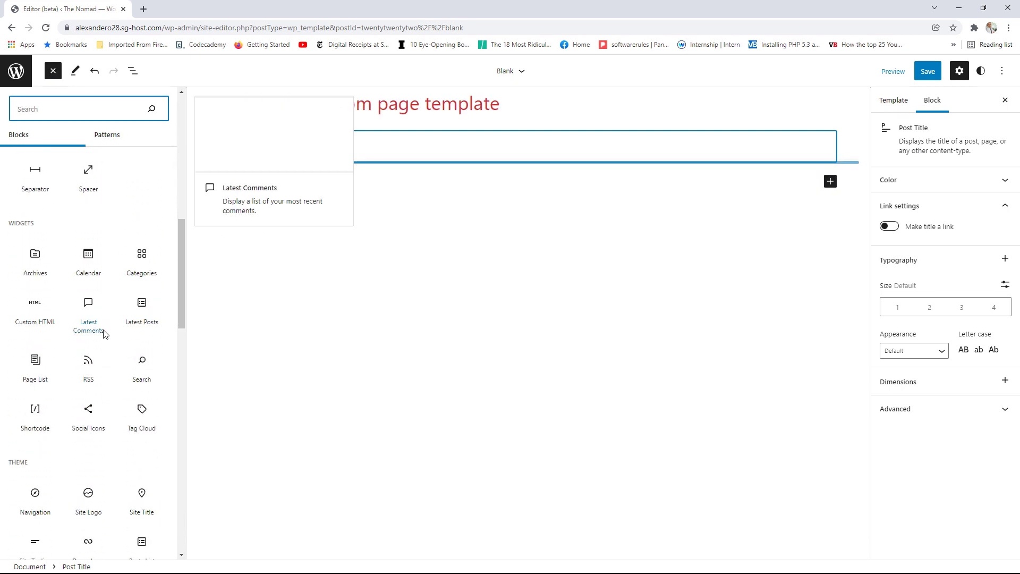
pyautogui.scroll(-7, 105, 334)
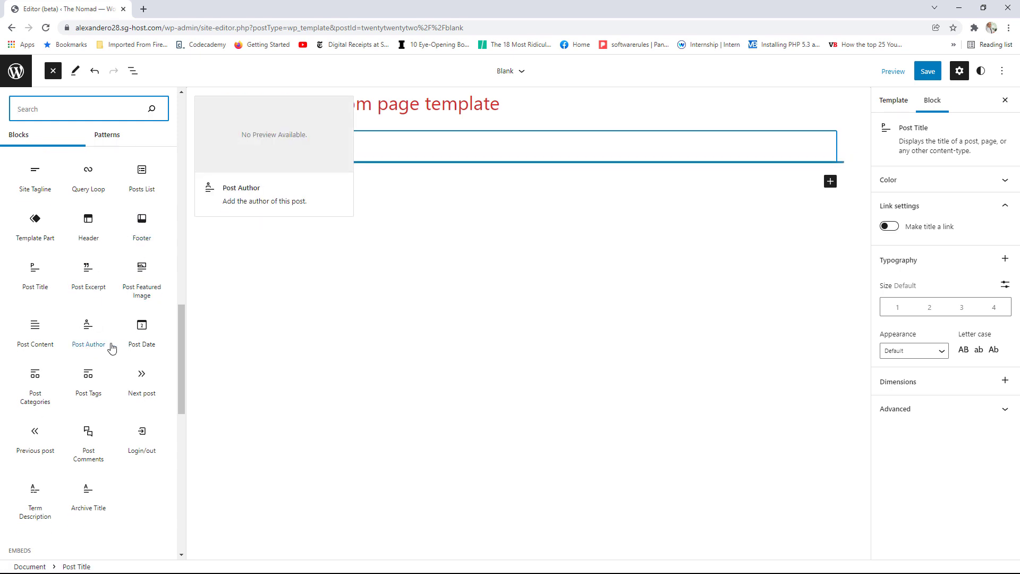
pyautogui.click(40, 331)
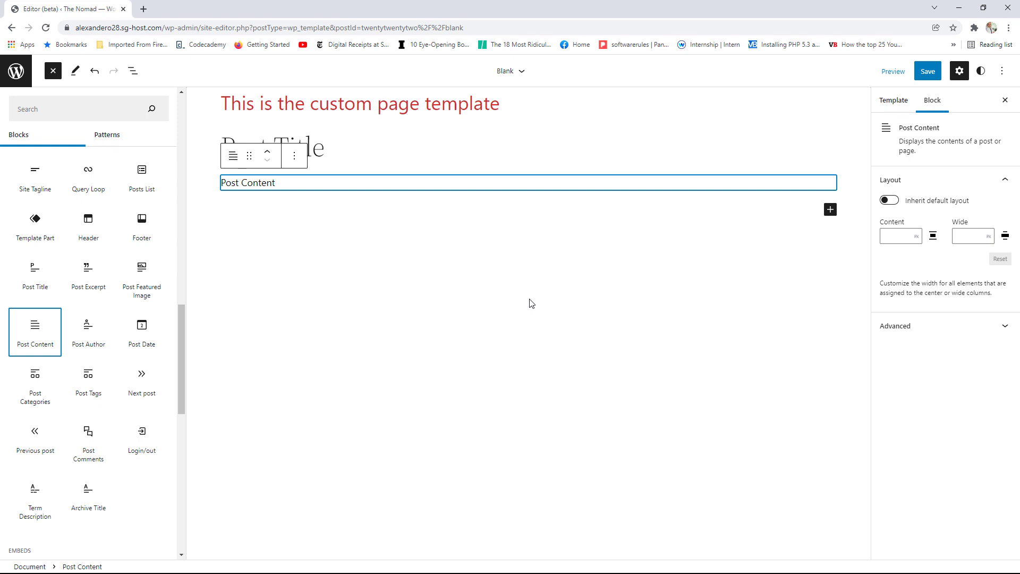
pyautogui.click(928, 74)
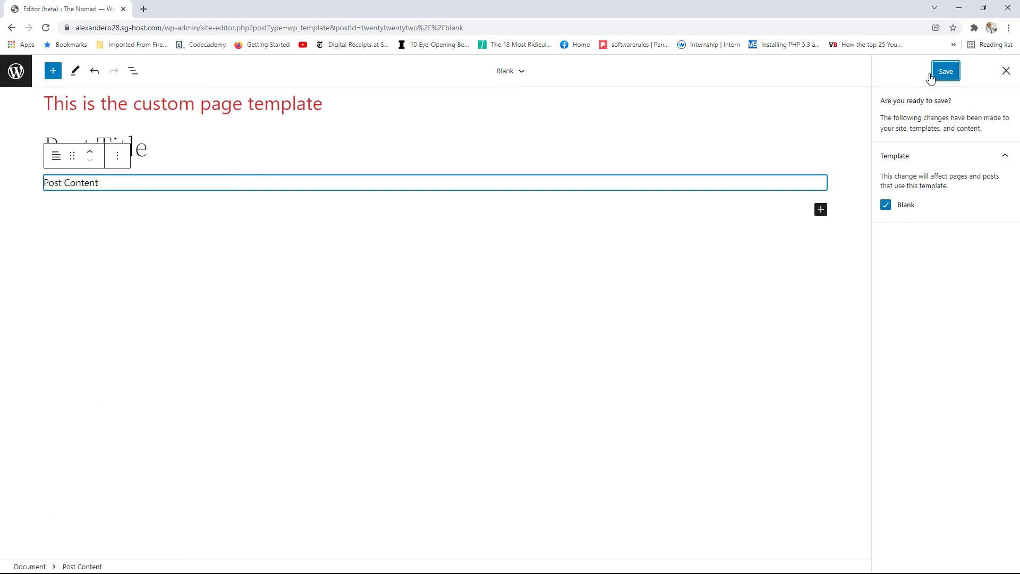
pyautogui.click(944, 74)
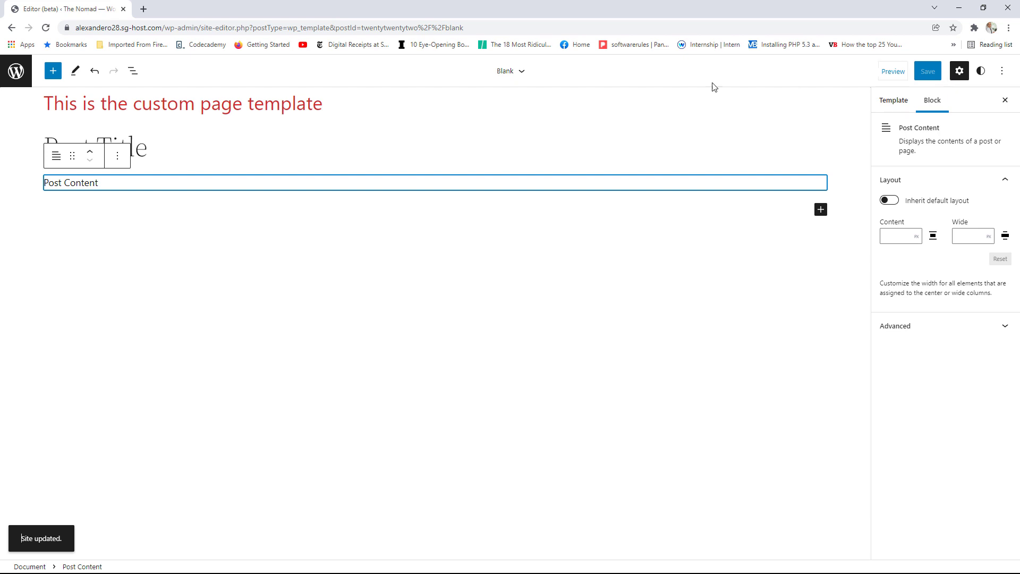
# Rename the Blank template to "Custom Page Template" and save the change.
pyautogui.click(515, 73)
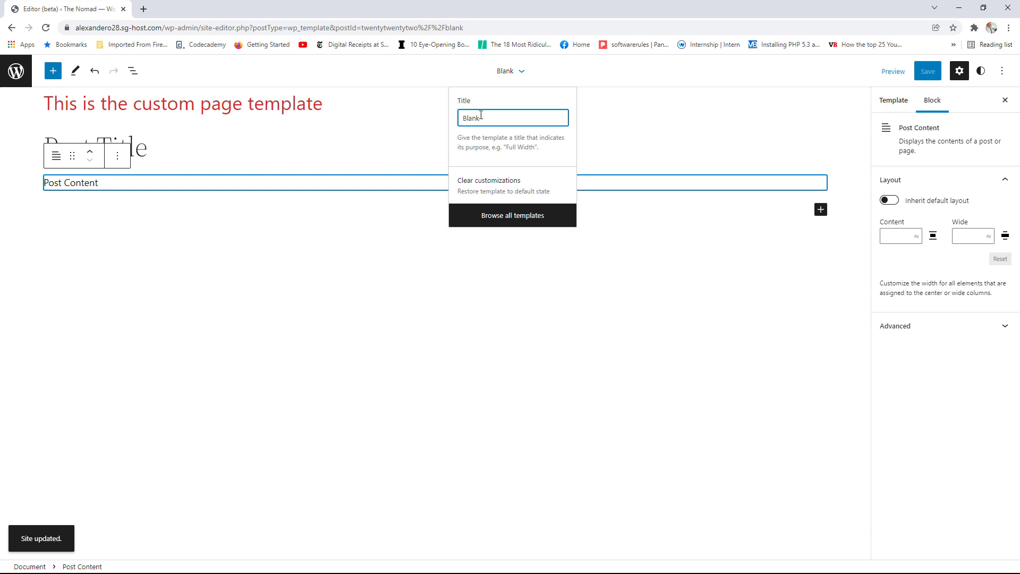
pyautogui.moveTo(486, 119); pyautogui.dragTo(461, 120)
pyautogui.write('Custom Page Template')
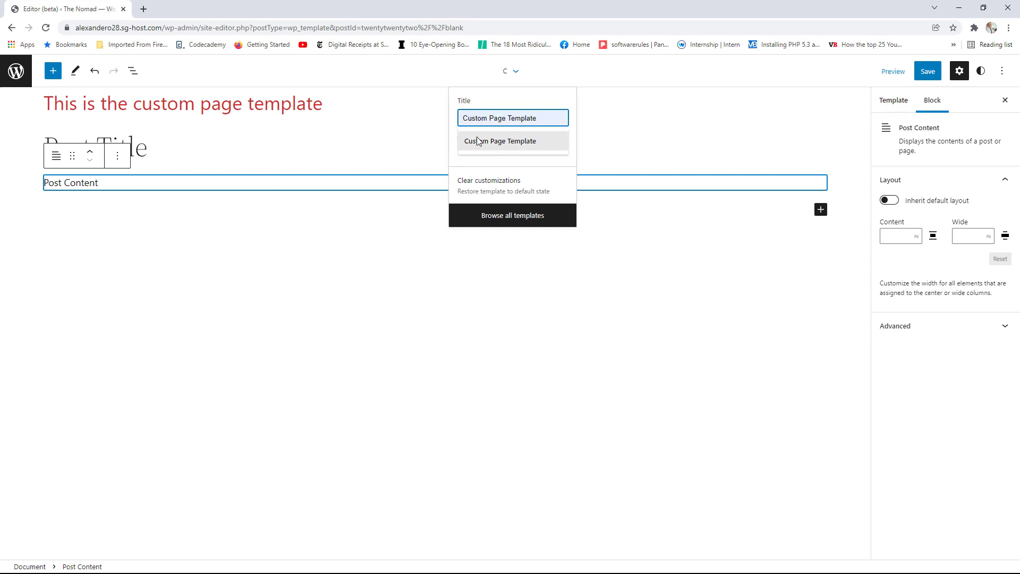
pyautogui.click(485, 141)
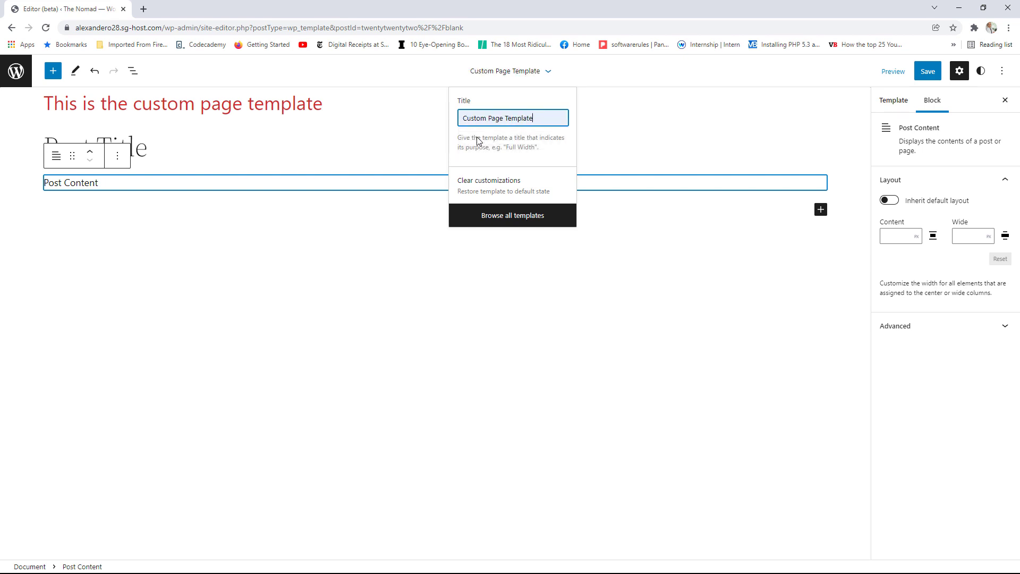
pyautogui.click(609, 130)
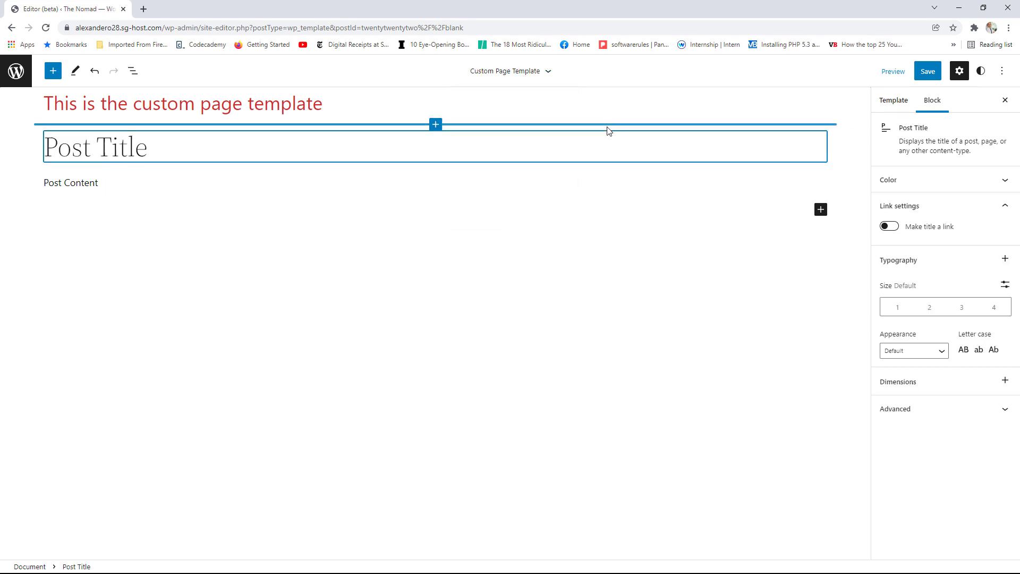
pyautogui.click(928, 73)
pyautogui.click(946, 72)
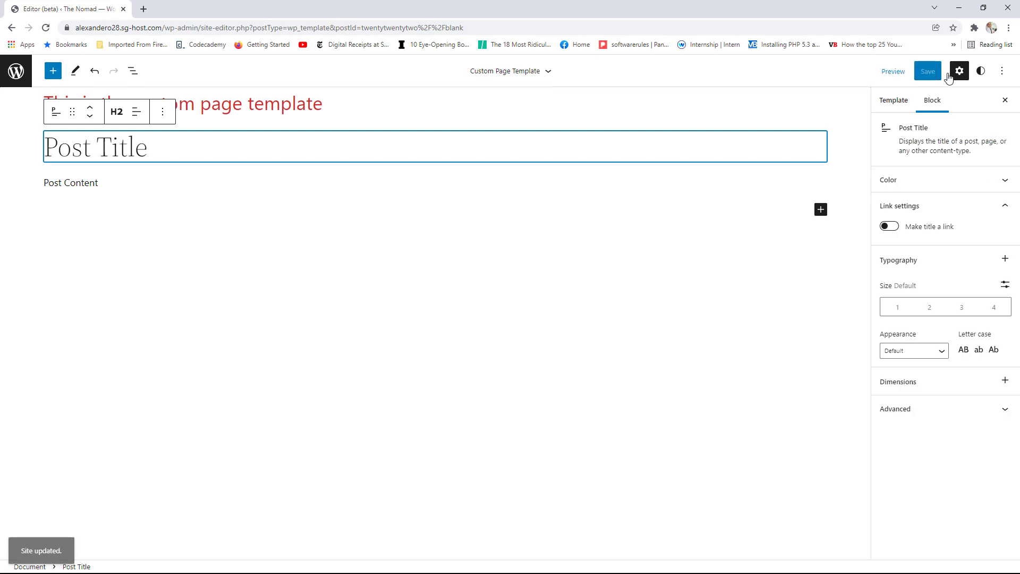
# Leave the template editor via the list of all templates and the dashboard, and create a new page titled "Facts".
pyautogui.click(551, 78)
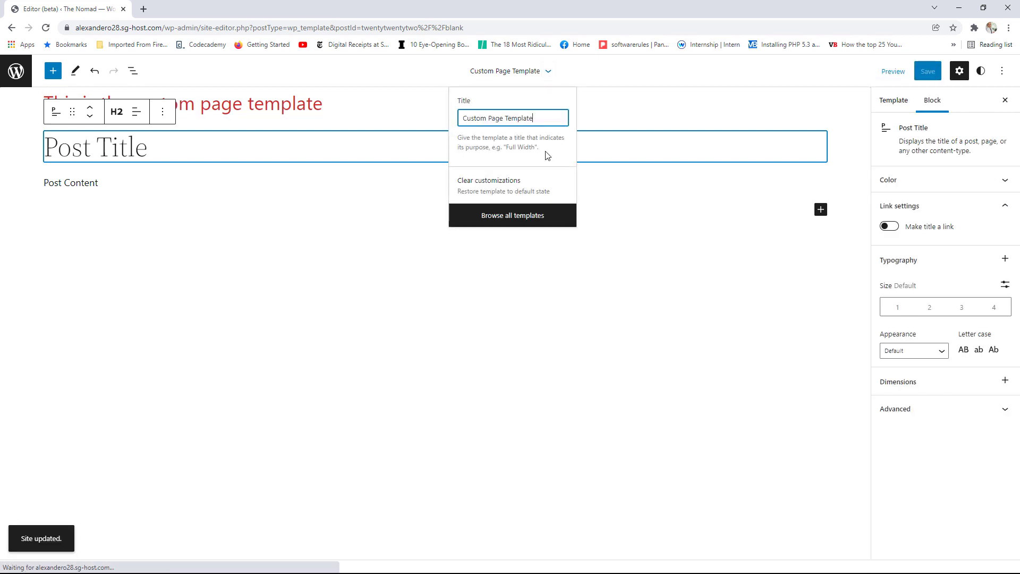
pyautogui.click(531, 215)
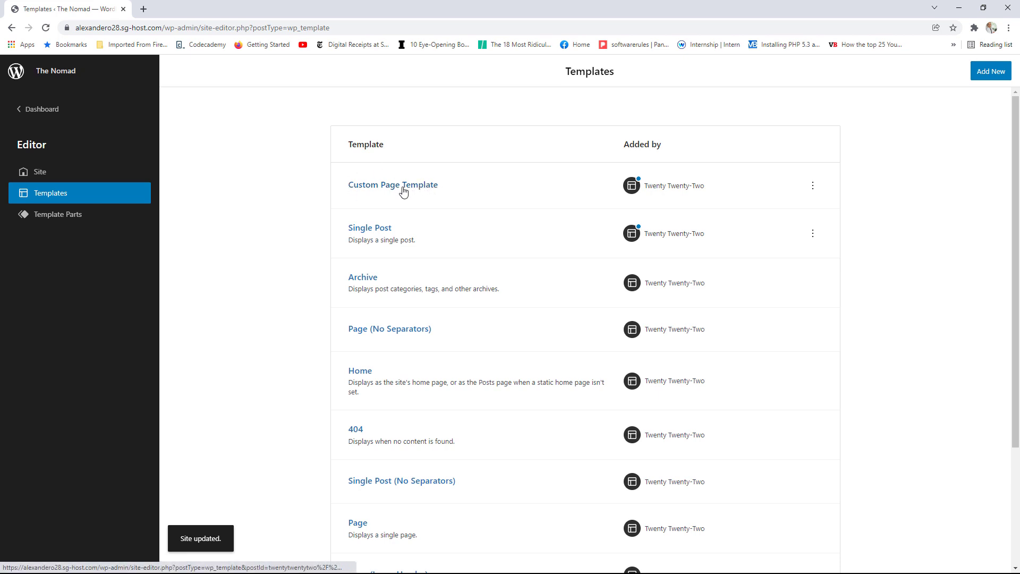
pyautogui.click(51, 116)
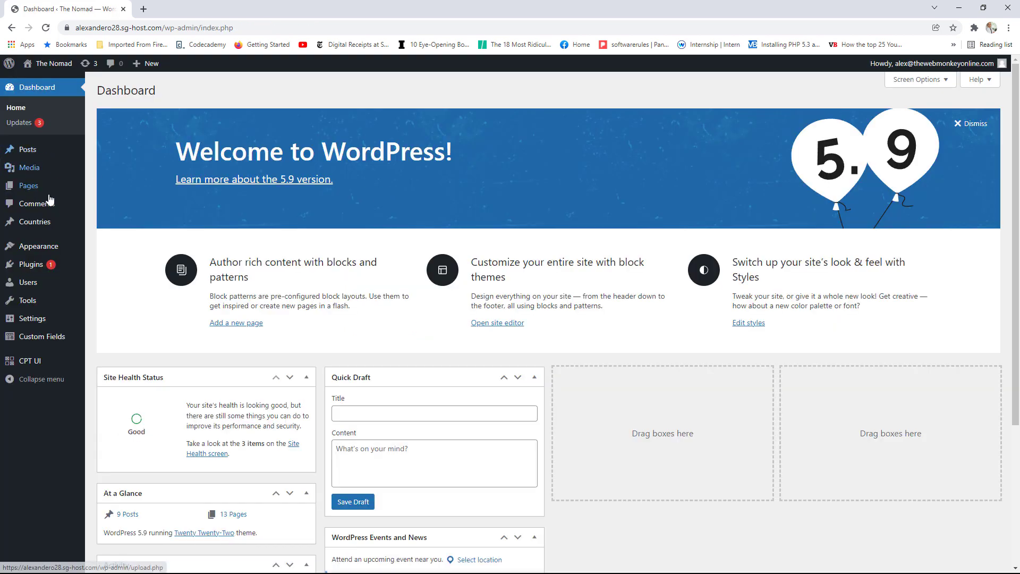
pyautogui.moveTo(53, 192)
pyautogui.click(119, 204)
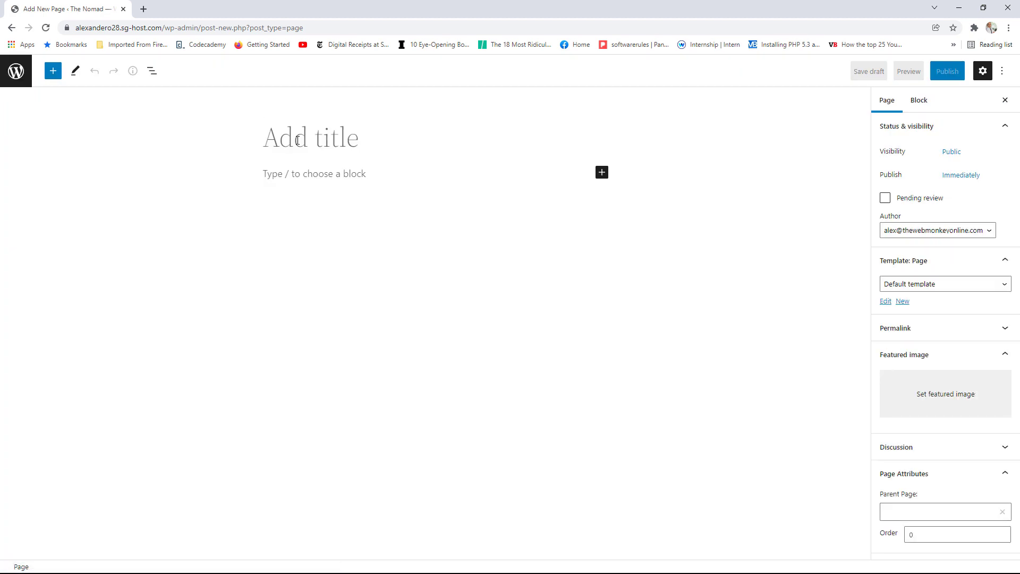
pyautogui.write('Facts')
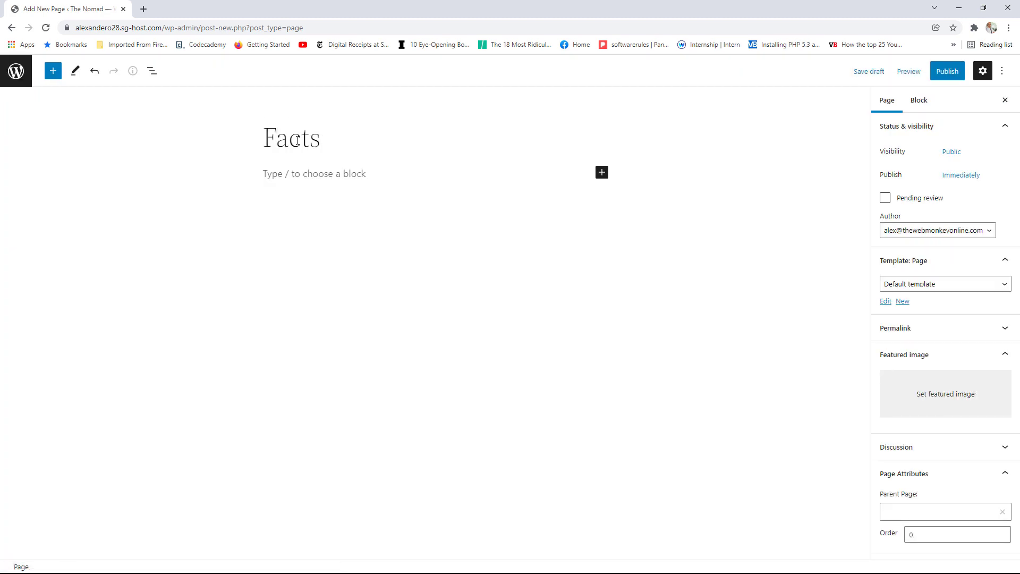
# Fill the Facts page body with three paragraphs of random filler text.
pyautogui.click(359, 172)
pyautogui.write('dsfdfhasdkjfas')
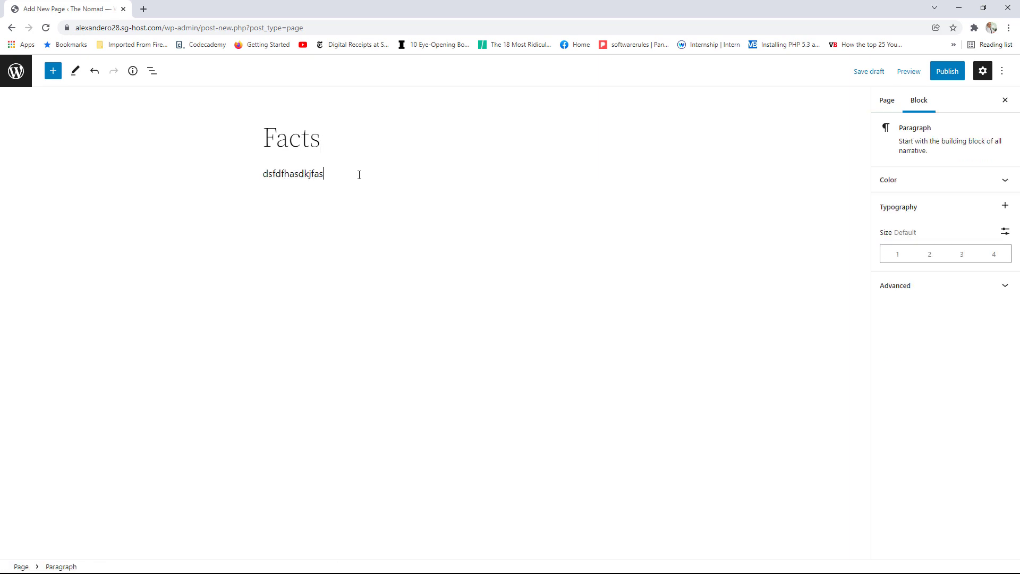
pyautogui.write('dfasdfgasd dghasodihgfois dhgoiashd  gv')
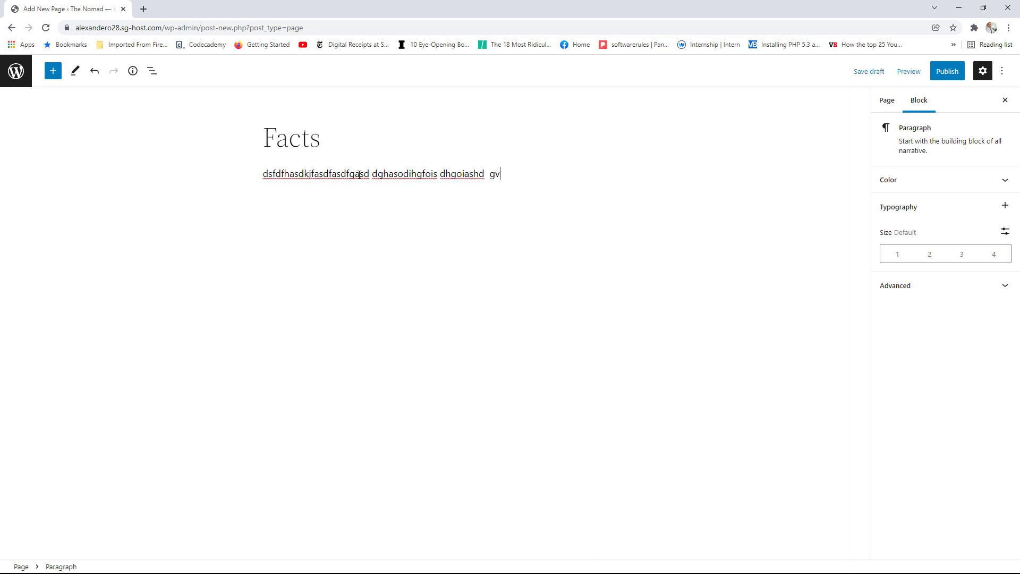
pyautogui.write('dhagsoidh gaisd gas')
pyautogui.press('Return')
pyautogui.write('dgashdogiahsdgiashdigahsdfgh')
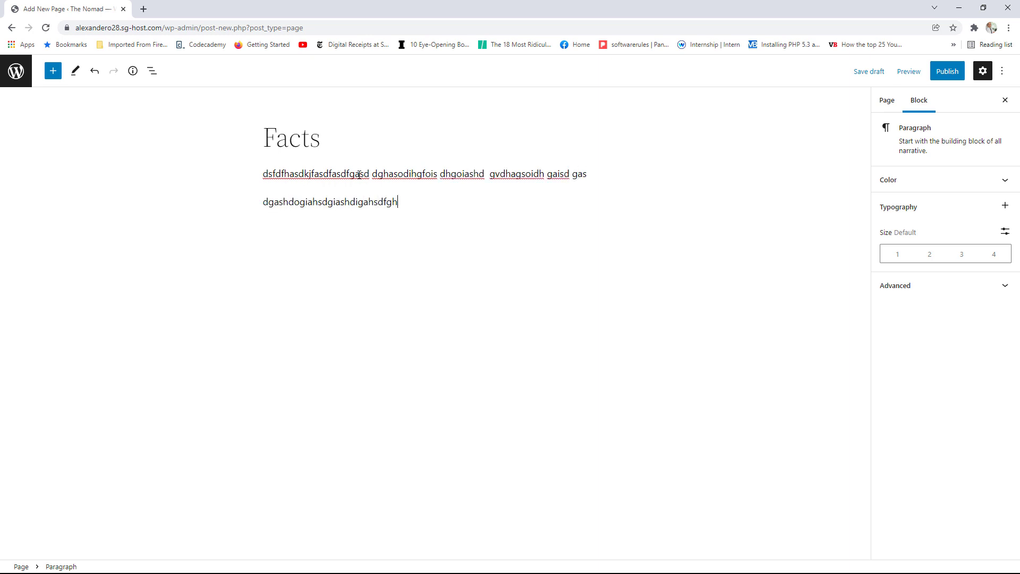
pyautogui.write('asdkghas dasd')
pyautogui.press('Return')
pyautogui.write('dgiashdgiashdighasdgasdgfasd')
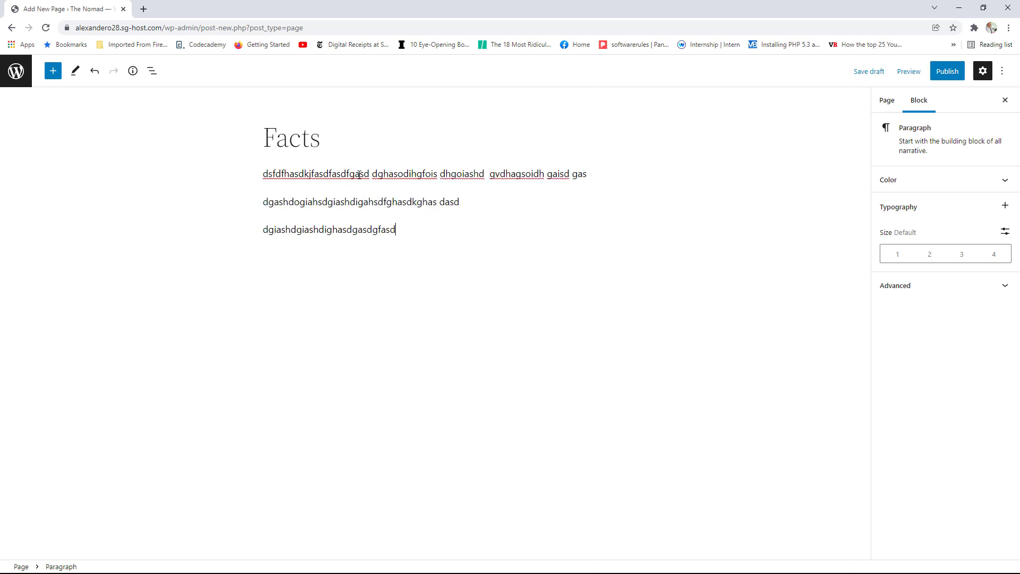
pyautogui.press('Return')
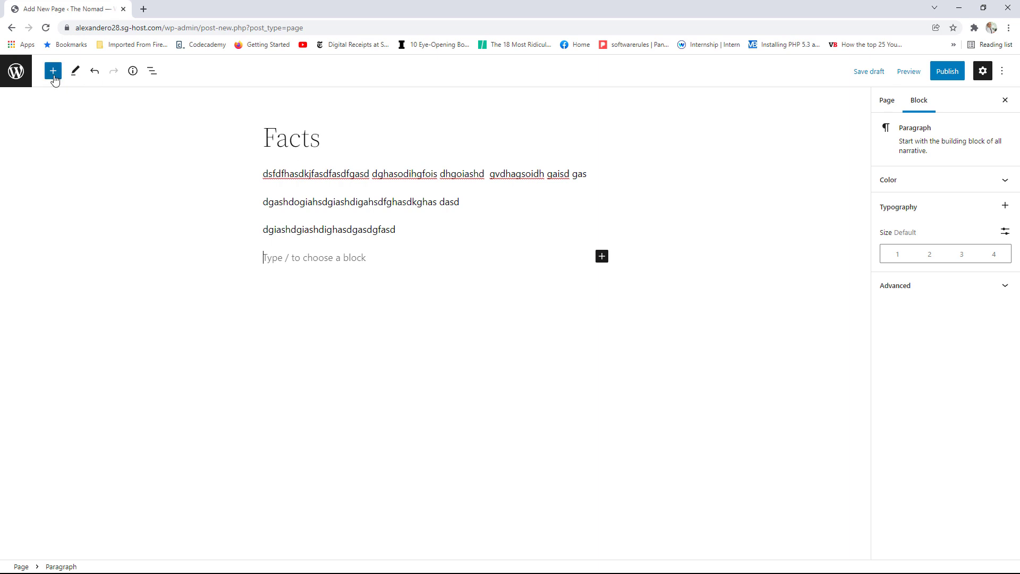
# Insert an Image block below the filler text using the city view photo with blue sky from the media library.
pyautogui.click(602, 256)
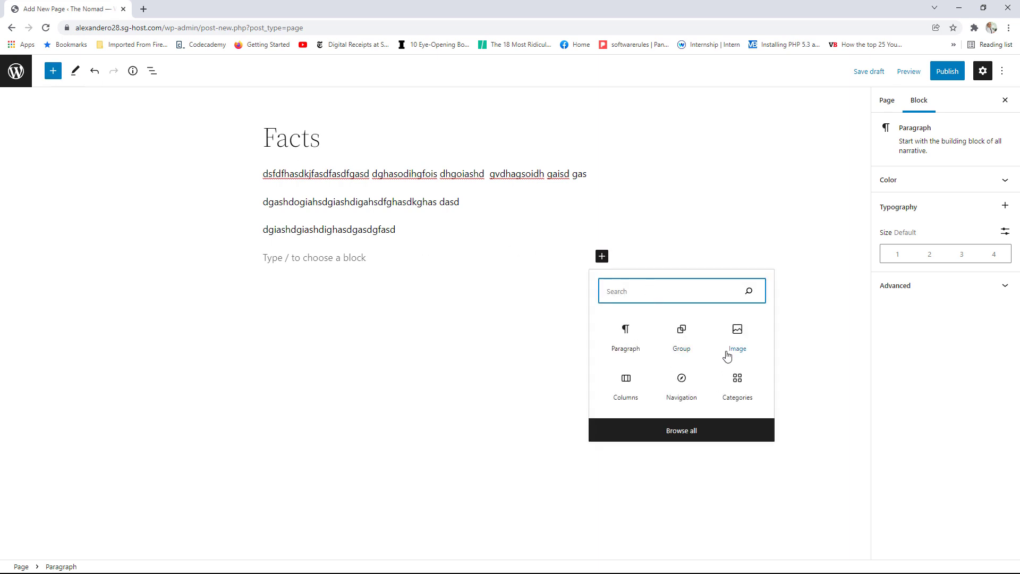
pyautogui.click(742, 340)
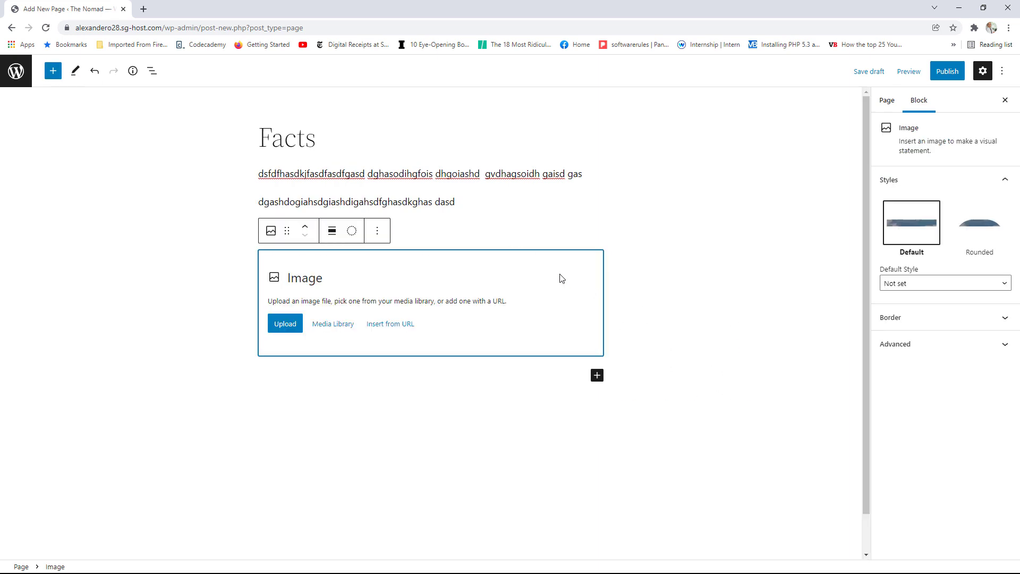
pyautogui.click(330, 325)
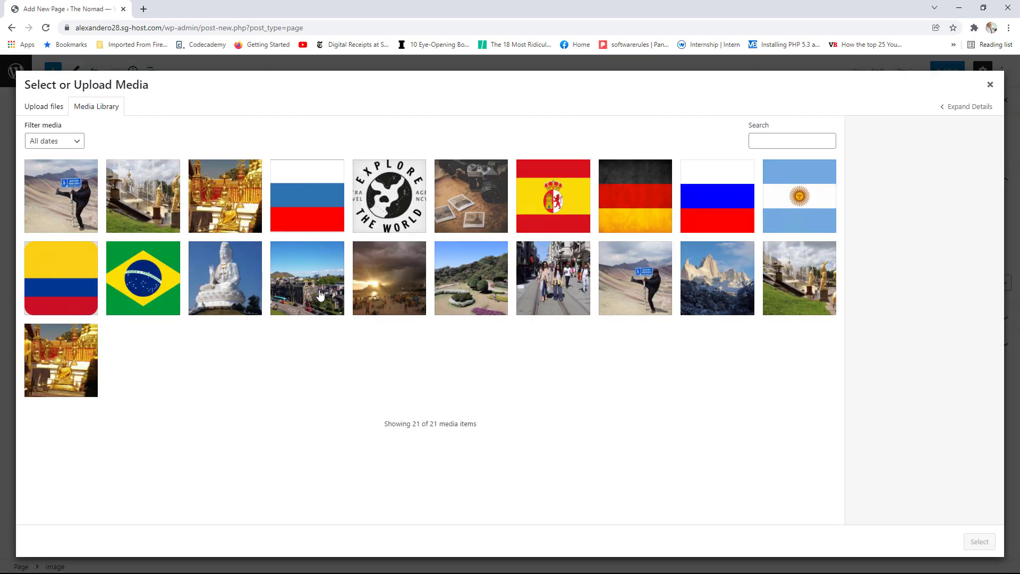
pyautogui.click(317, 295)
pyautogui.click(980, 541)
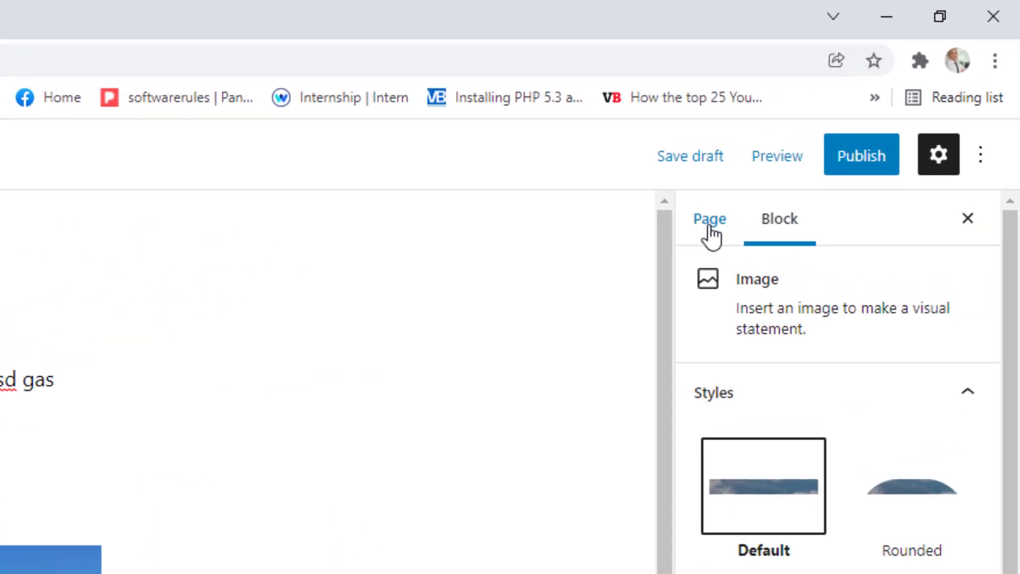
# Assign the Custom Page Template to the Facts page and publish it.
pyautogui.click(698, 186)
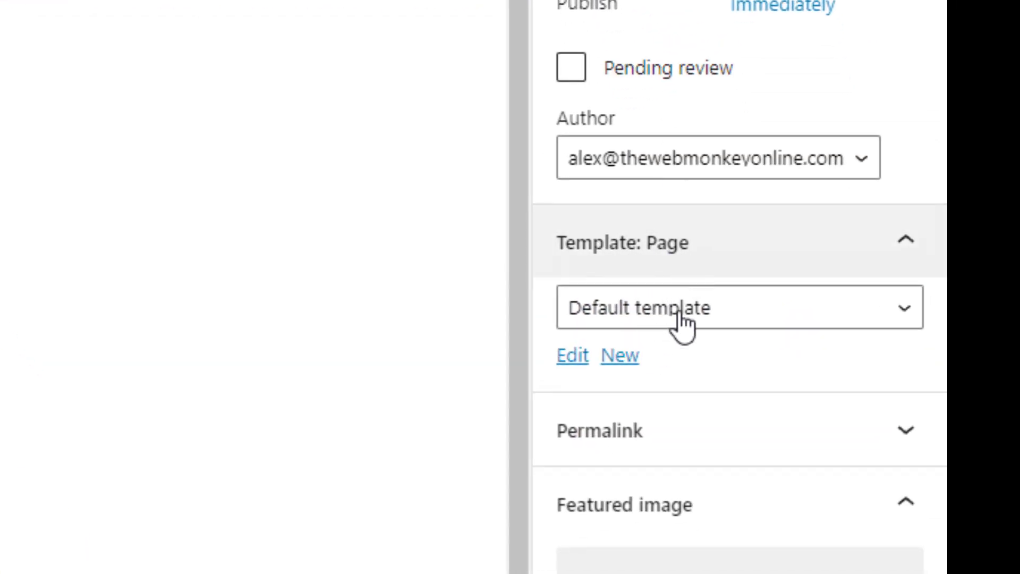
pyautogui.click(712, 318)
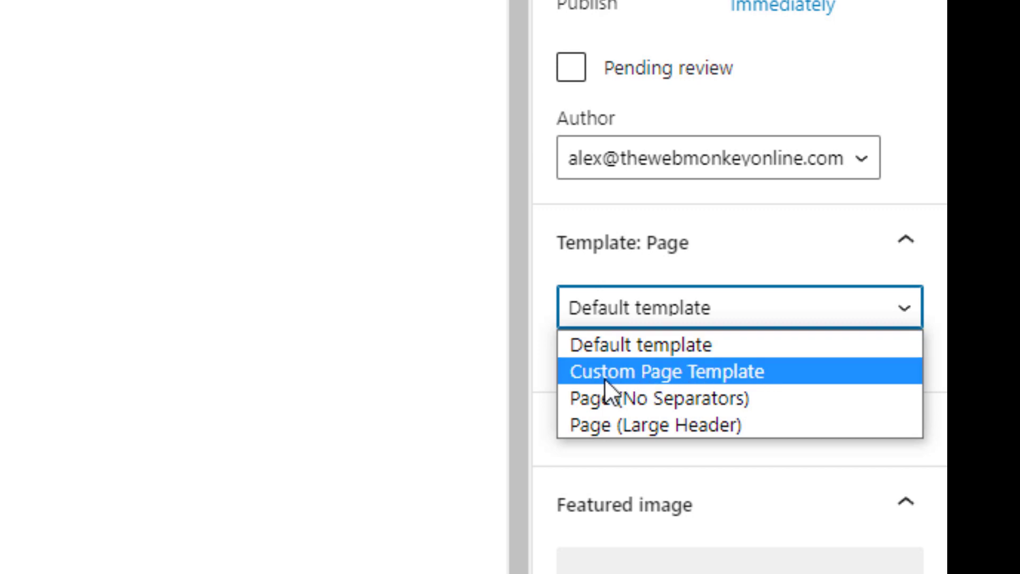
pyautogui.click(672, 375)
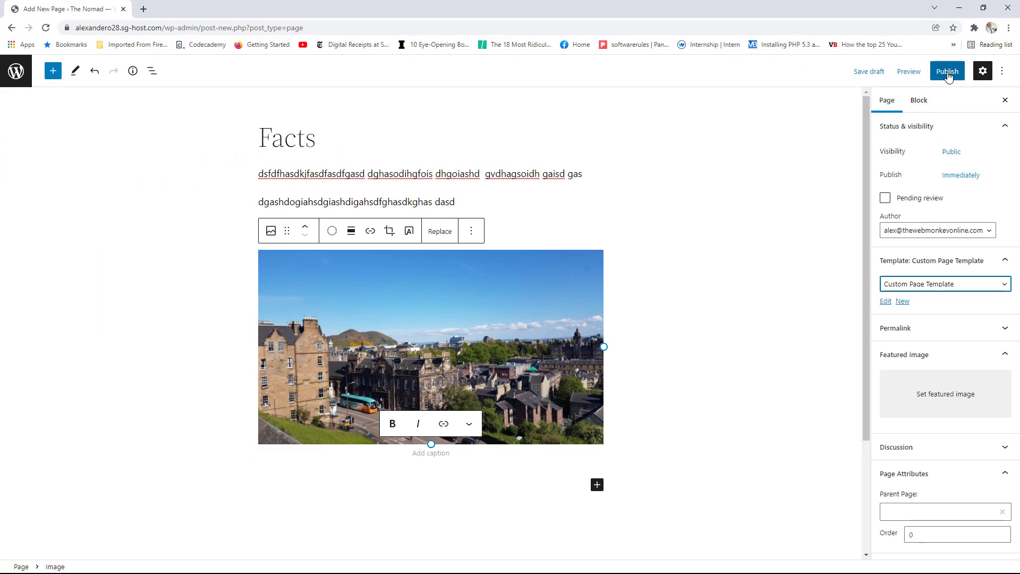
pyautogui.click(946, 74)
pyautogui.click(943, 74)
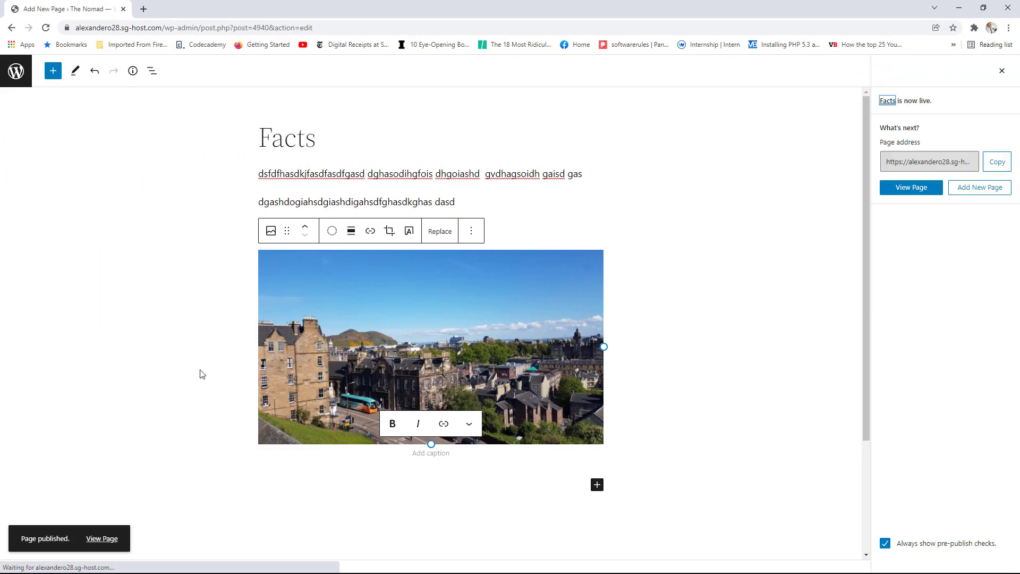
# View the published Facts page and examine its title and body text under the custom template.
pyautogui.click(107, 538)
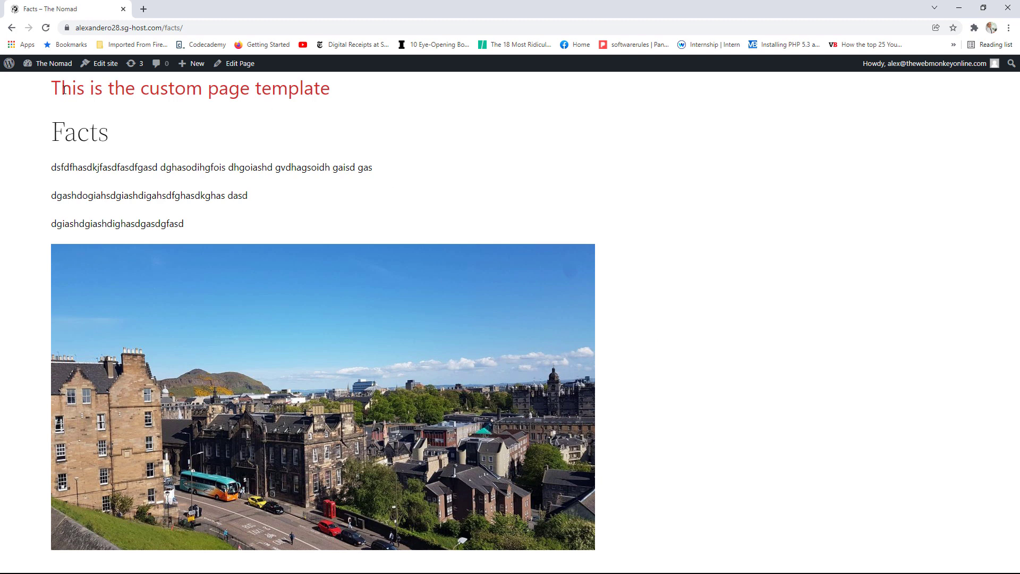
pyautogui.moveTo(122, 140); pyautogui.dragTo(51, 136)
pyautogui.moveTo(208, 228); pyautogui.dragTo(146, 225)
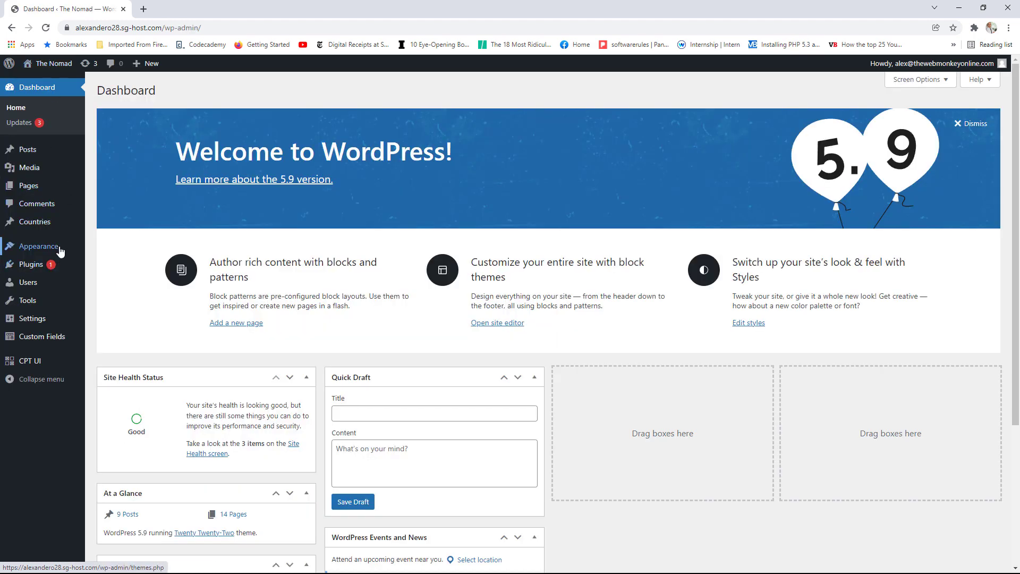
# Return to the site editor and open the Custom Page Template from the list of all templates.
pyautogui.moveTo(61, 250)
pyautogui.click(117, 267)
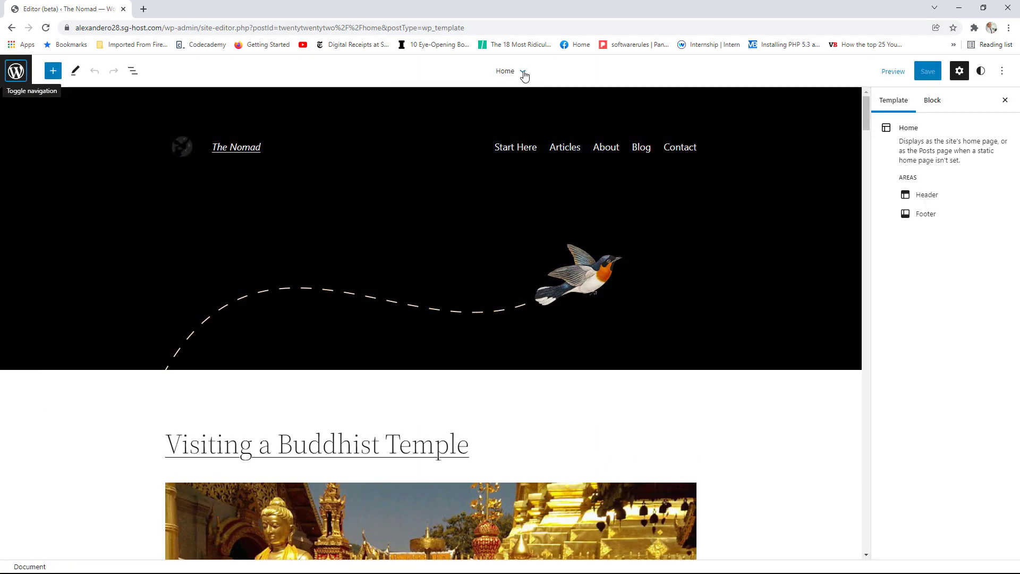
pyautogui.click(523, 73)
pyautogui.click(505, 223)
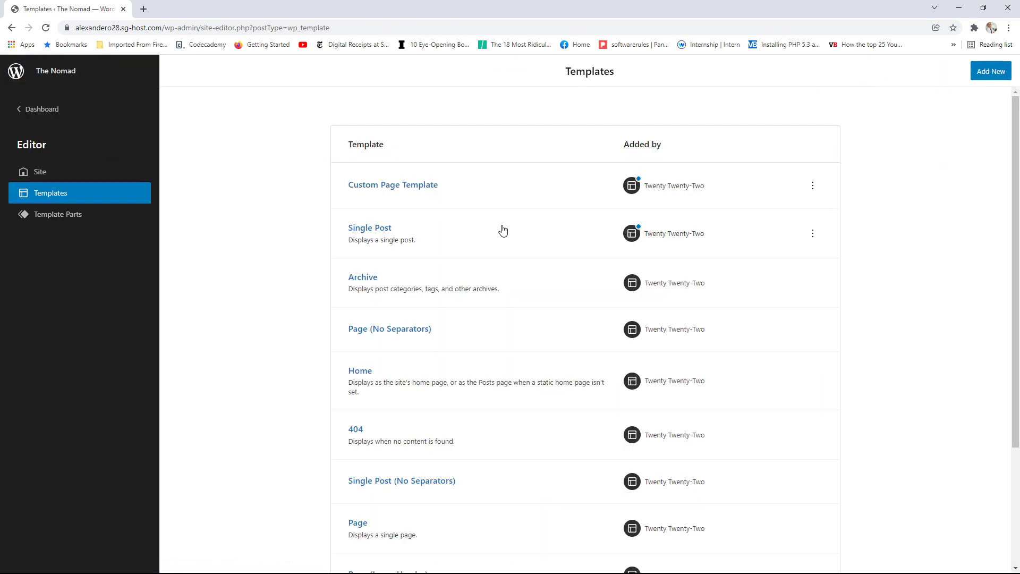
pyautogui.click(408, 186)
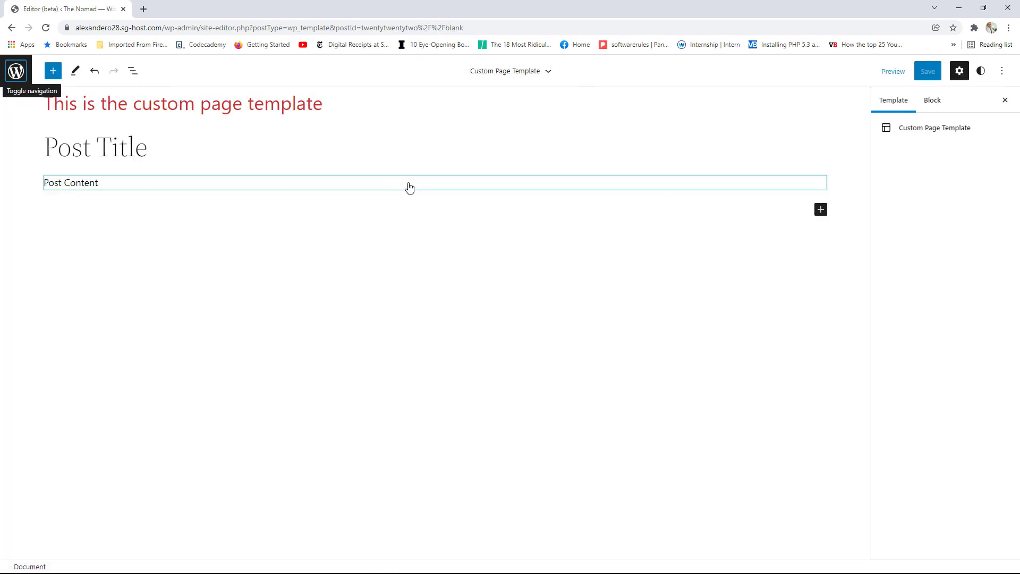
# Insert the existing Header template part into the Custom Page Template and move it above the red paragraph.
pyautogui.click(821, 211)
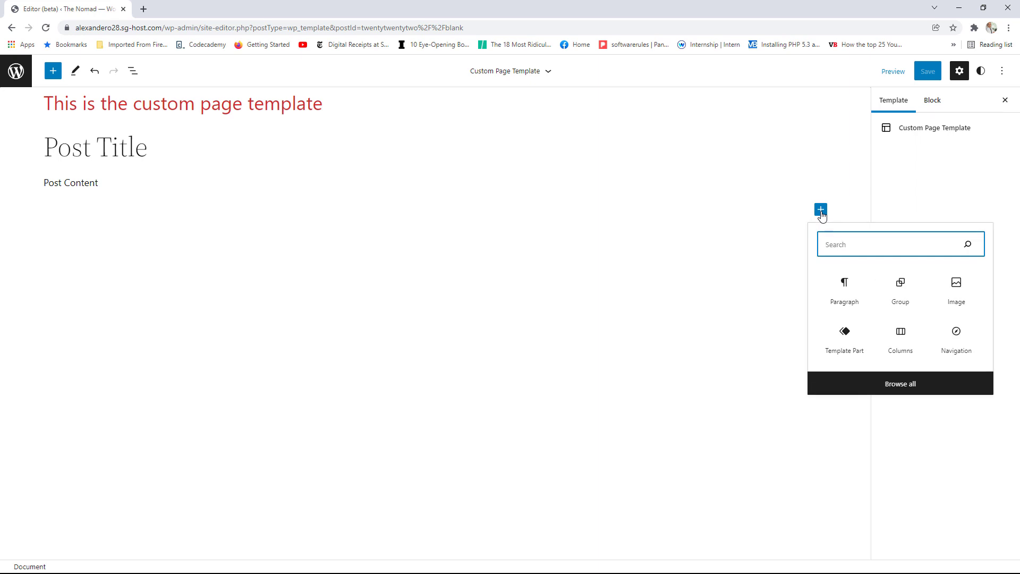
pyautogui.click(847, 340)
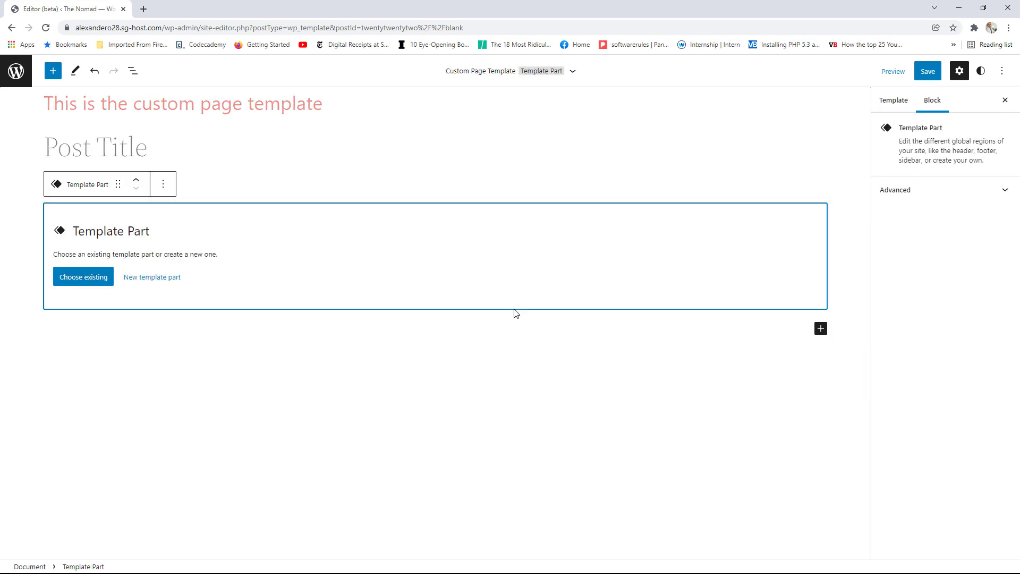
pyautogui.click(90, 279)
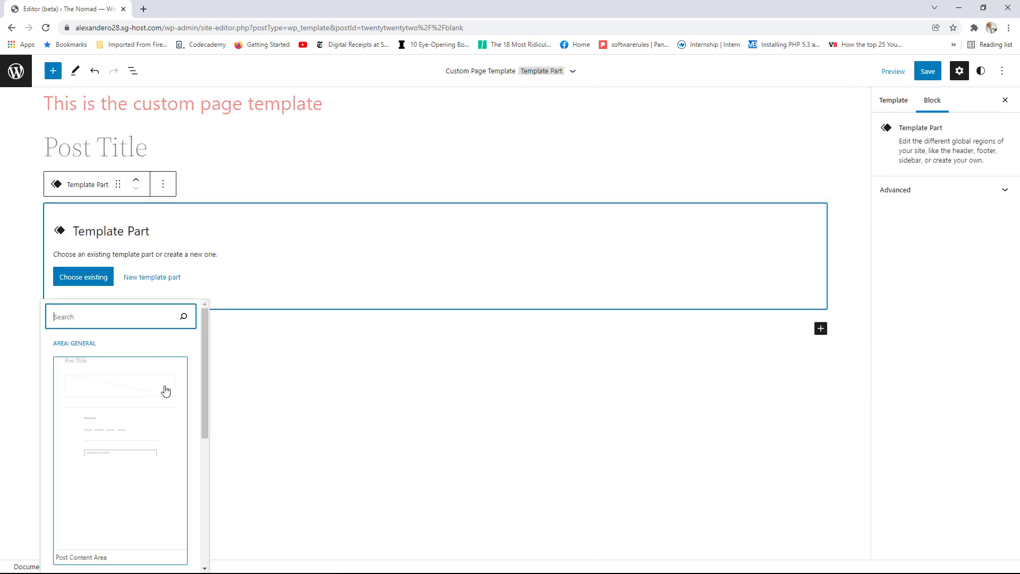
pyautogui.scroll(-5, 164, 391)
pyautogui.scroll(-1, 165, 390)
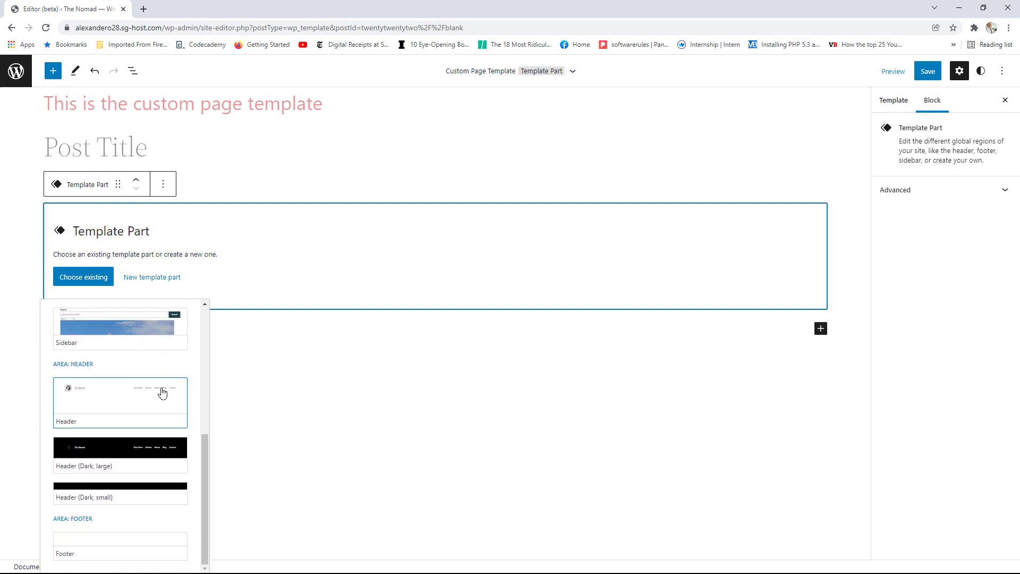
pyautogui.click(111, 402)
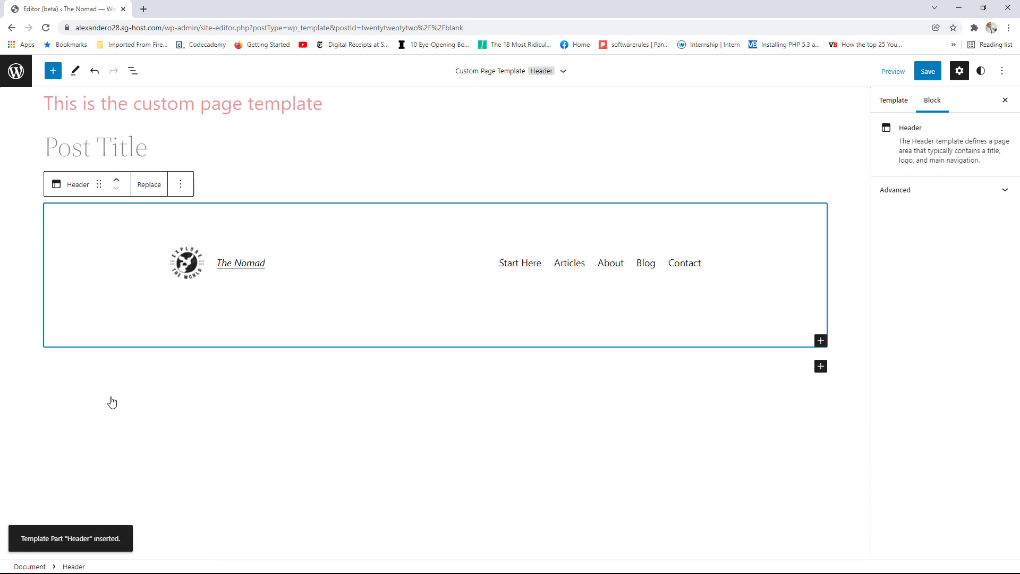
pyautogui.click(181, 187)
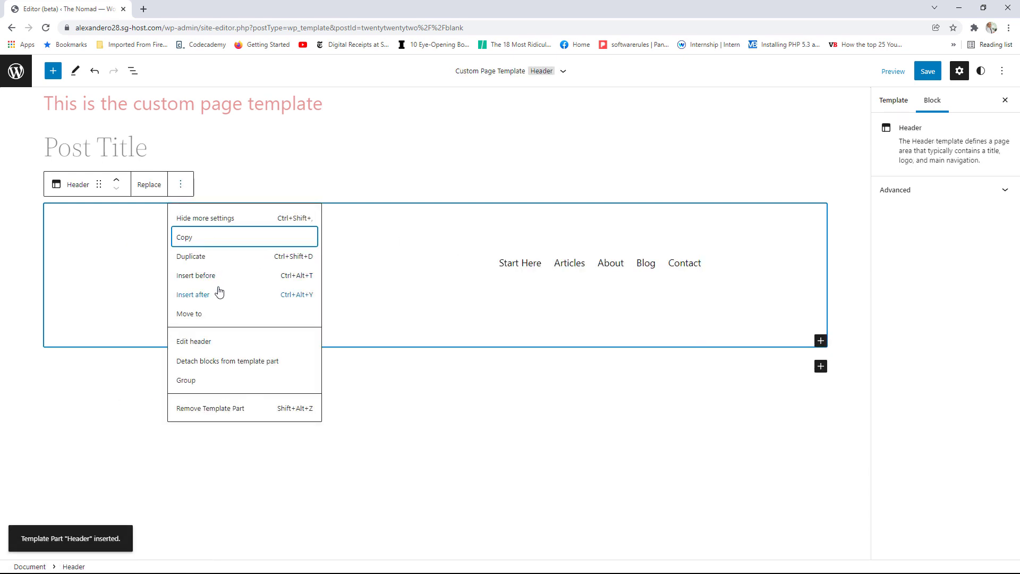
pyautogui.moveTo(99, 184); pyautogui.dragTo(103, 91)
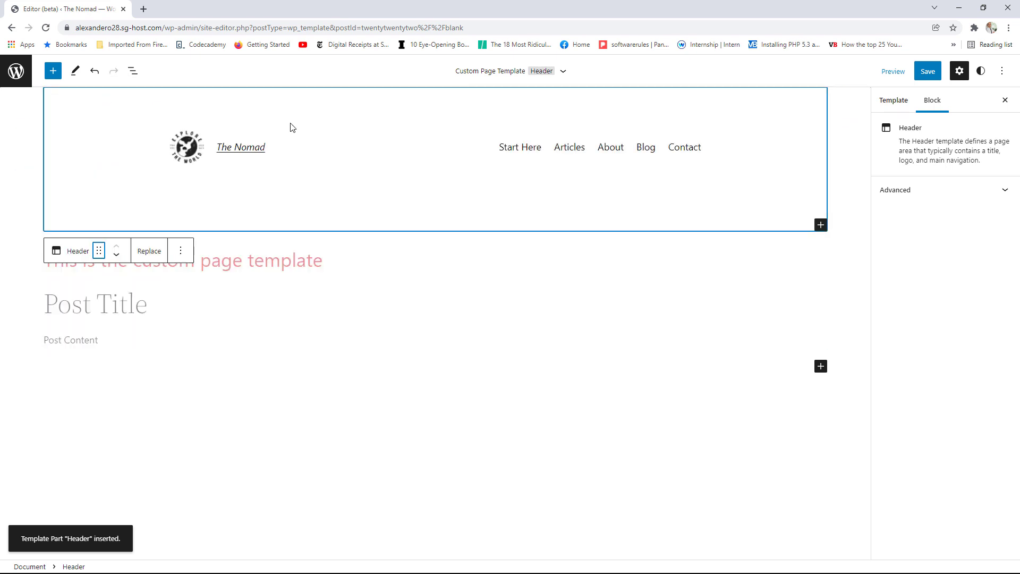
# Insert the existing Footer template part at the end of the Custom Page Template and save the template.
pyautogui.click(821, 366)
pyautogui.click(847, 499)
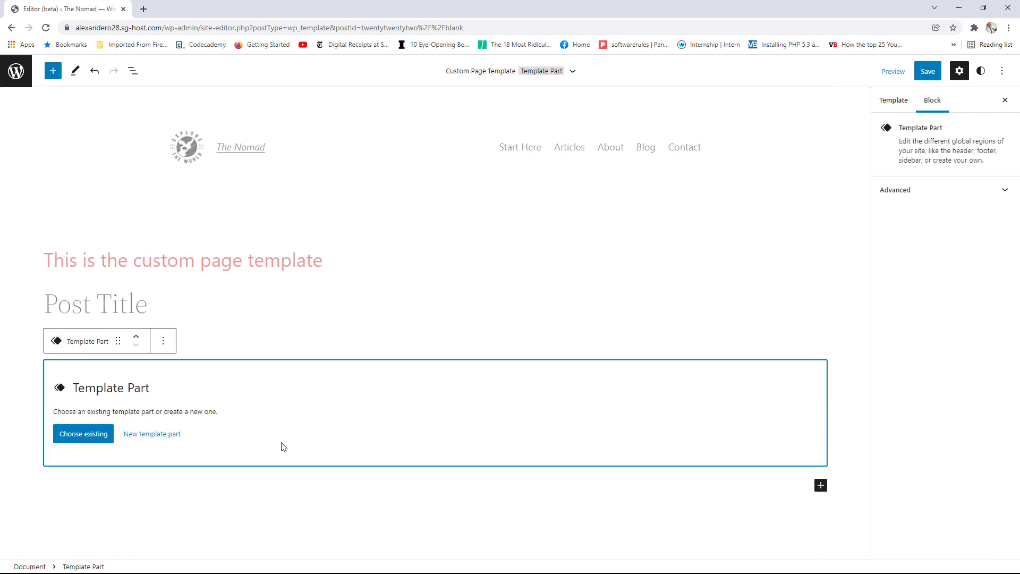
pyautogui.click(88, 433)
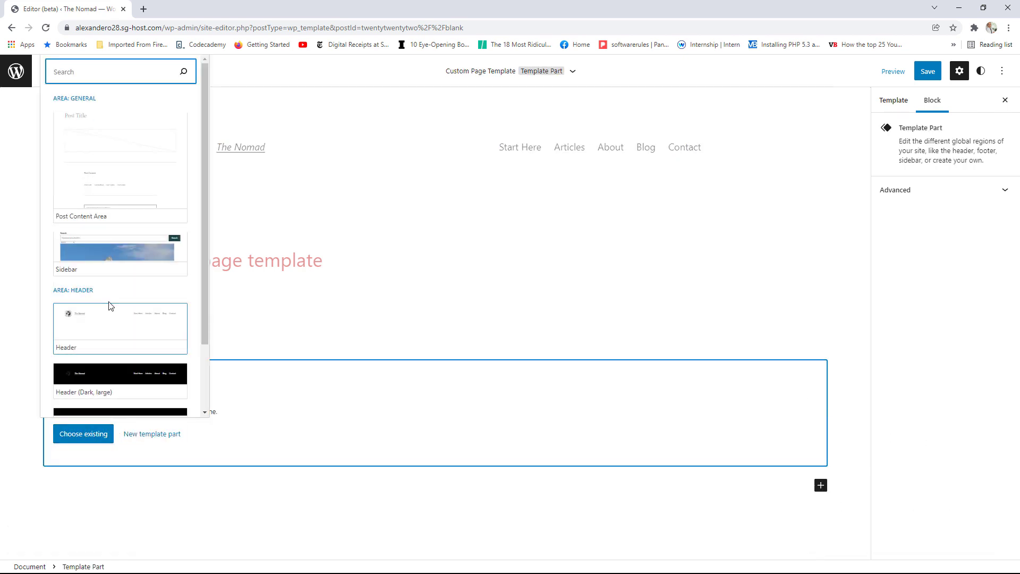
pyautogui.scroll(-2, 126, 266)
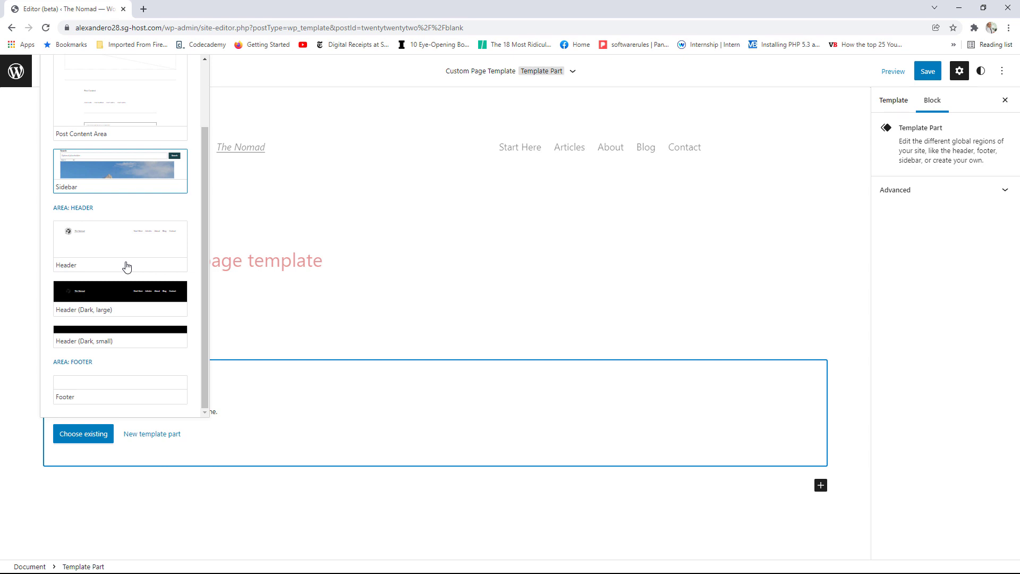
pyautogui.click(99, 389)
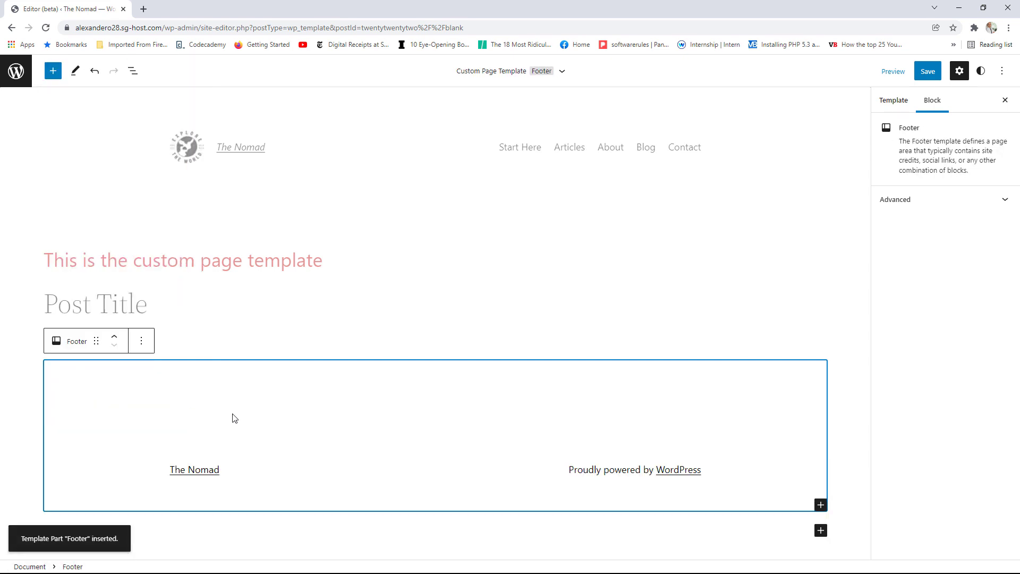
pyautogui.click(928, 71)
pyautogui.click(938, 75)
# Go back to the dashboard, open the published Facts page from the pages list in a new tab, and examine its header and footer.
pyautogui.click(16, 71)
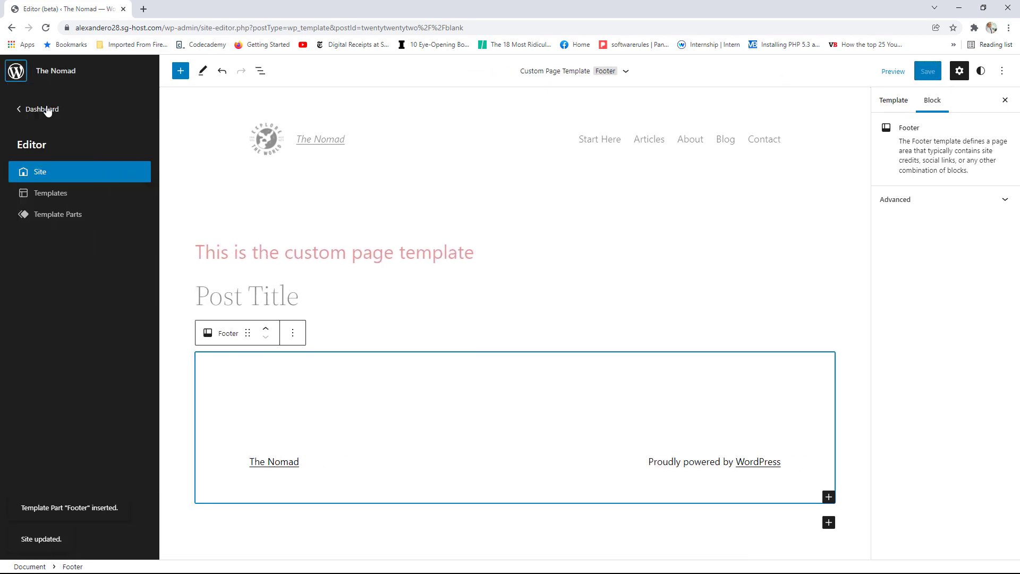
pyautogui.click(46, 109)
pyautogui.moveTo(32, 186)
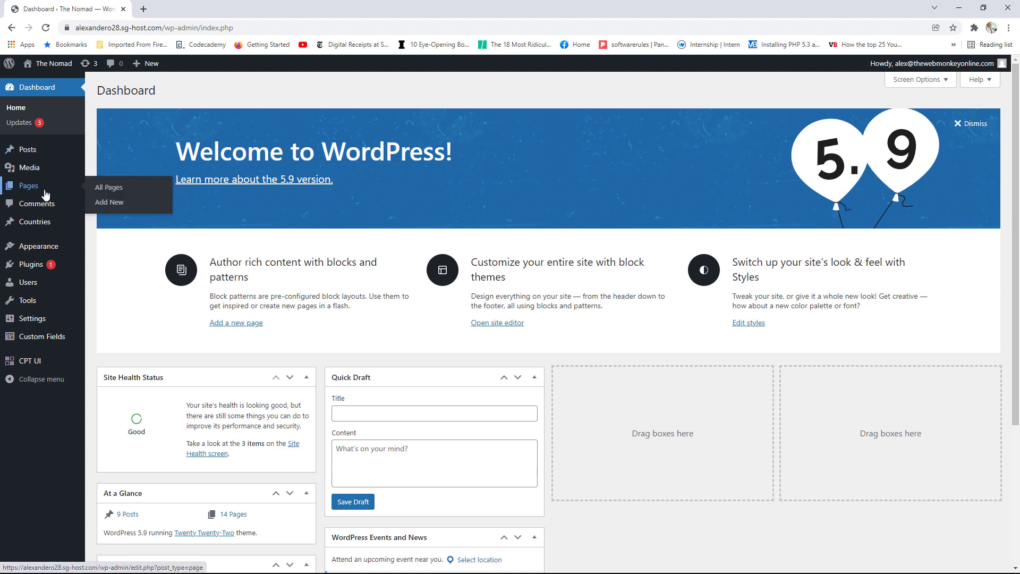
pyautogui.rightClick(101, 187)
pyautogui.click(133, 194)
pyautogui.hotkey('ctrl', 'Tab')
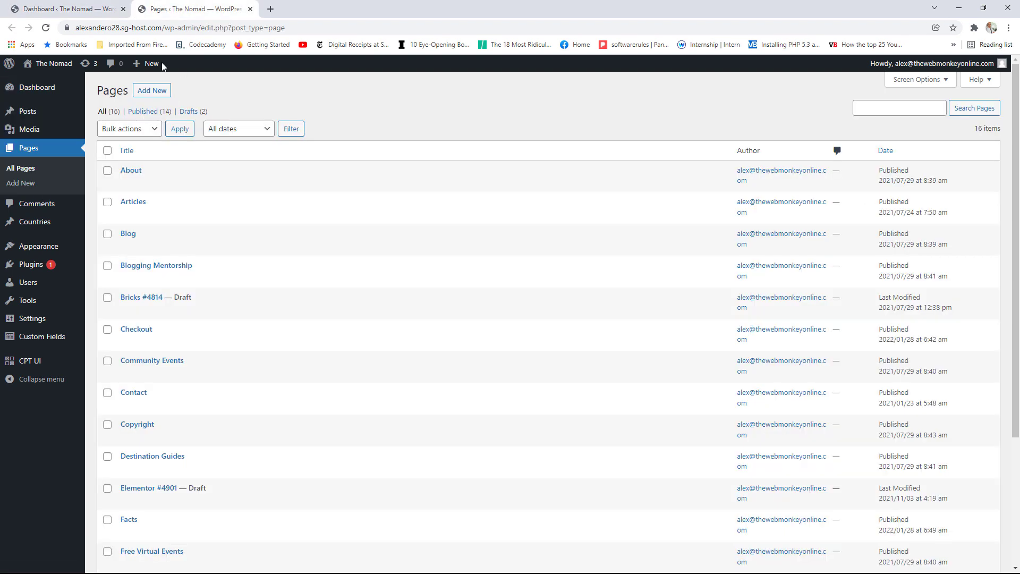
pyautogui.scroll(-2, 159, 425)
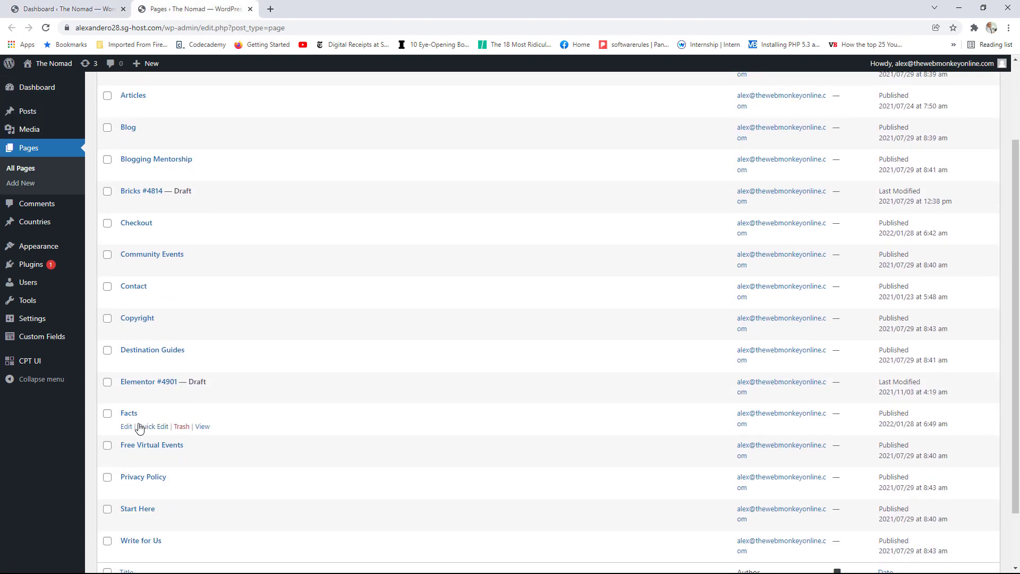
pyautogui.click(206, 427)
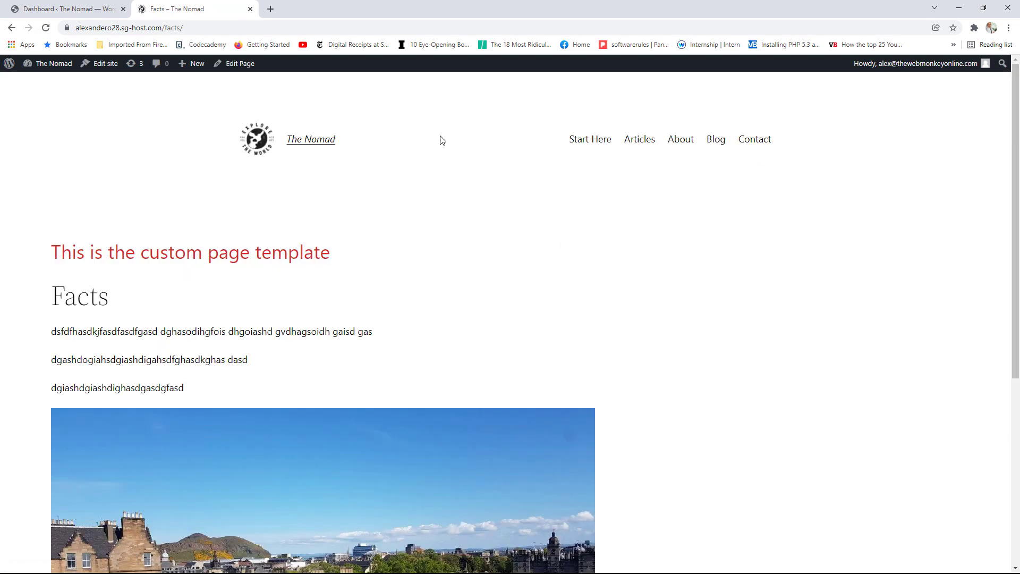
pyautogui.scroll(-5, 692, 207)
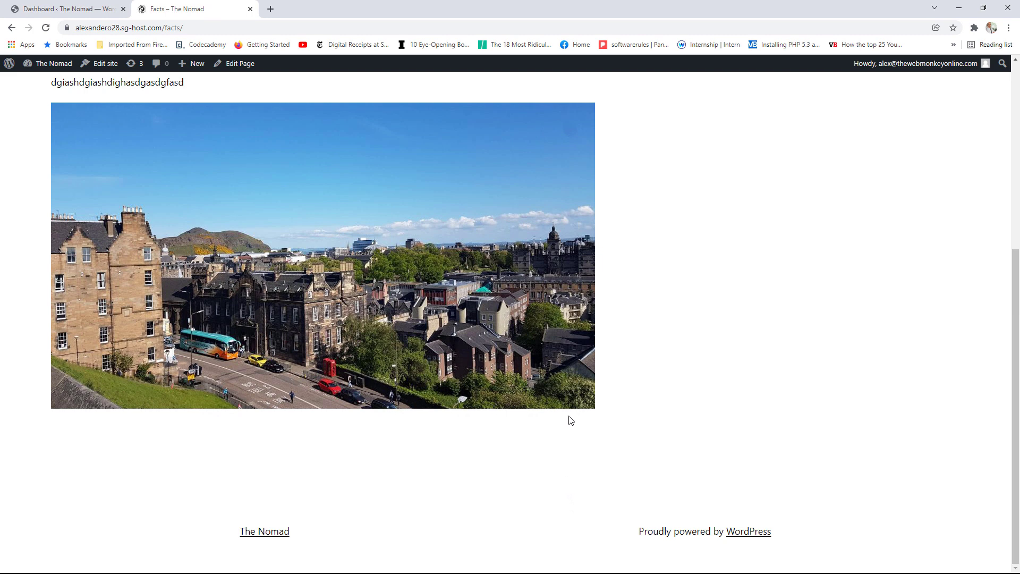
pyautogui.scroll(5, 570, 420)
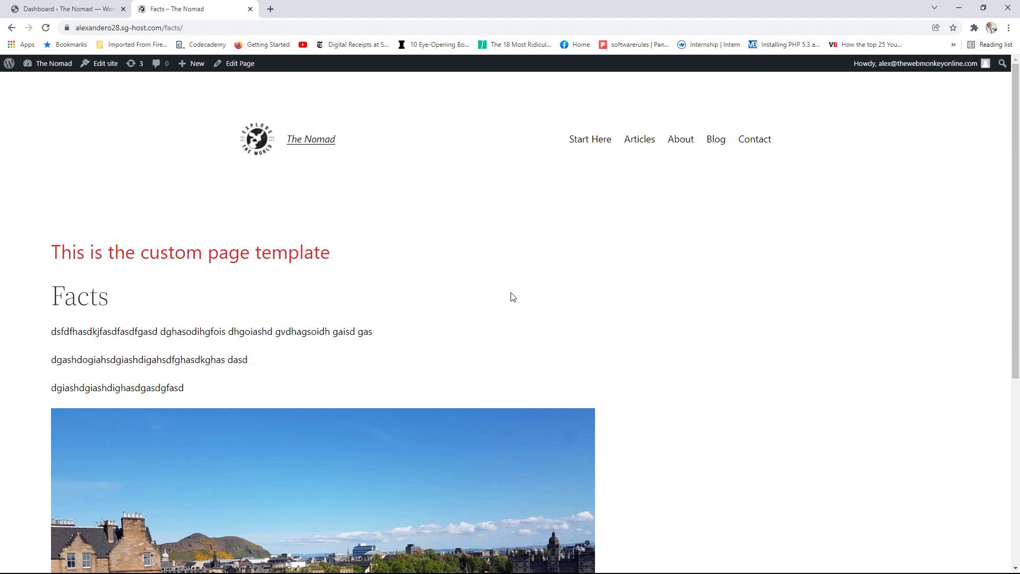
# Return to the site editor and open the Page (Large Header) template from the list of all templates.
pyautogui.click(64, 9)
pyautogui.moveTo(37, 246)
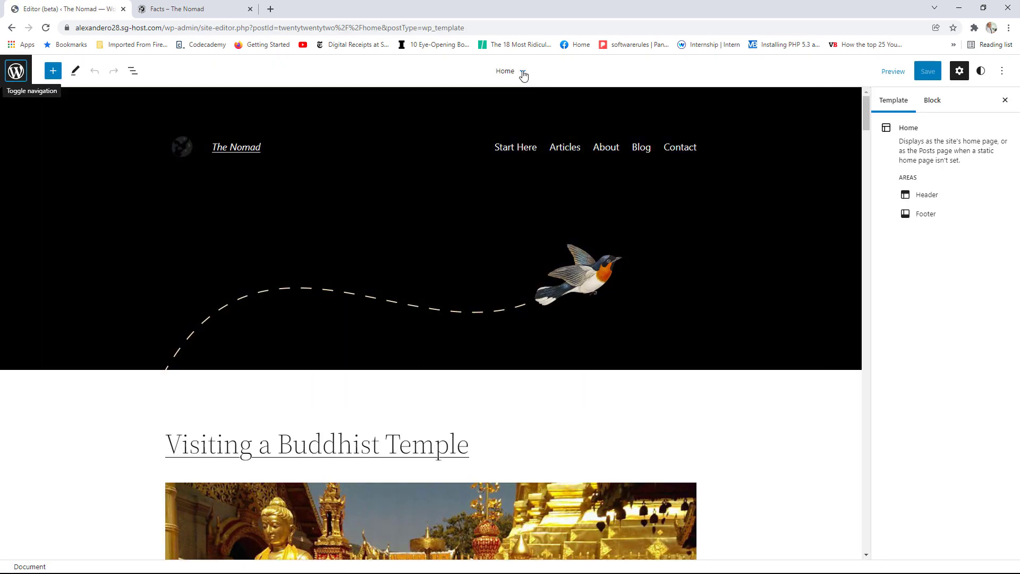
pyautogui.click(518, 71)
pyautogui.click(512, 222)
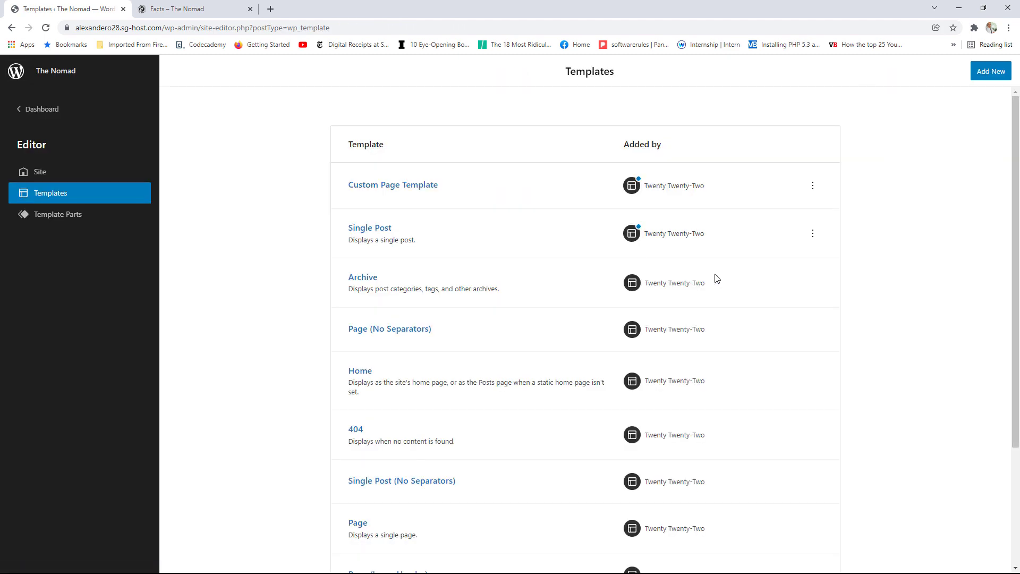
pyautogui.scroll(-3, 715, 278)
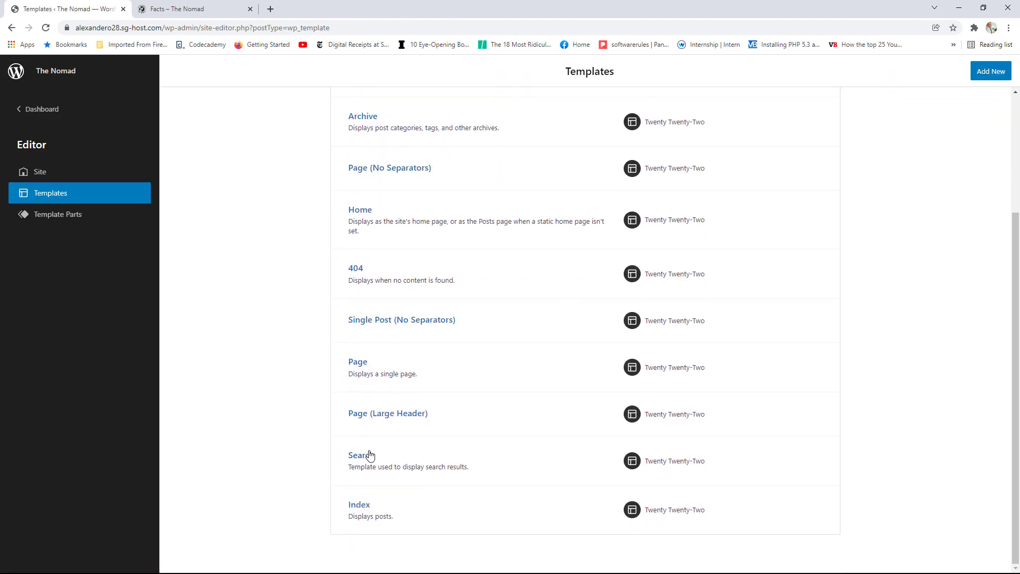
pyautogui.scroll(3, 351, 481)
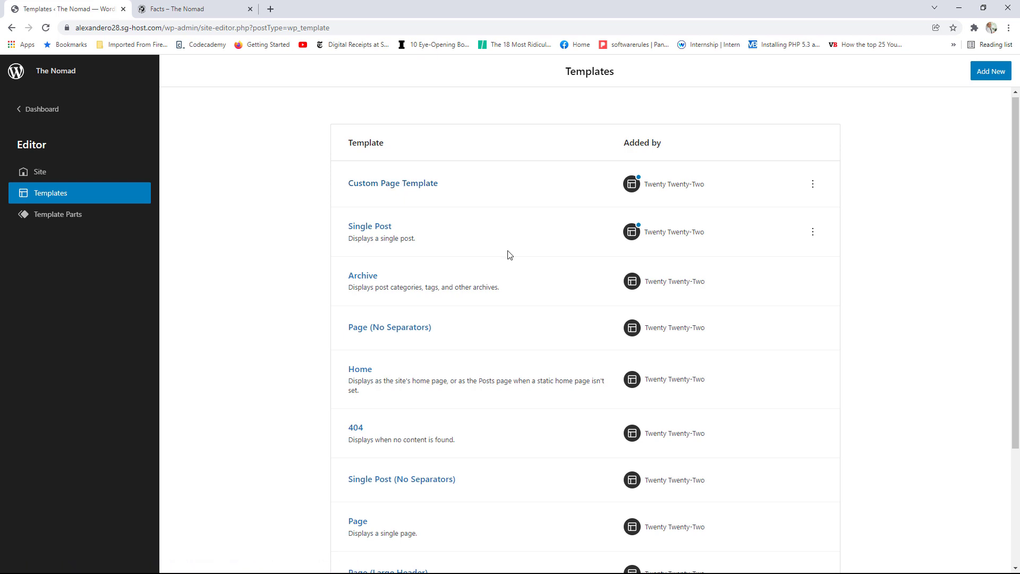
pyautogui.scroll(-3, 508, 254)
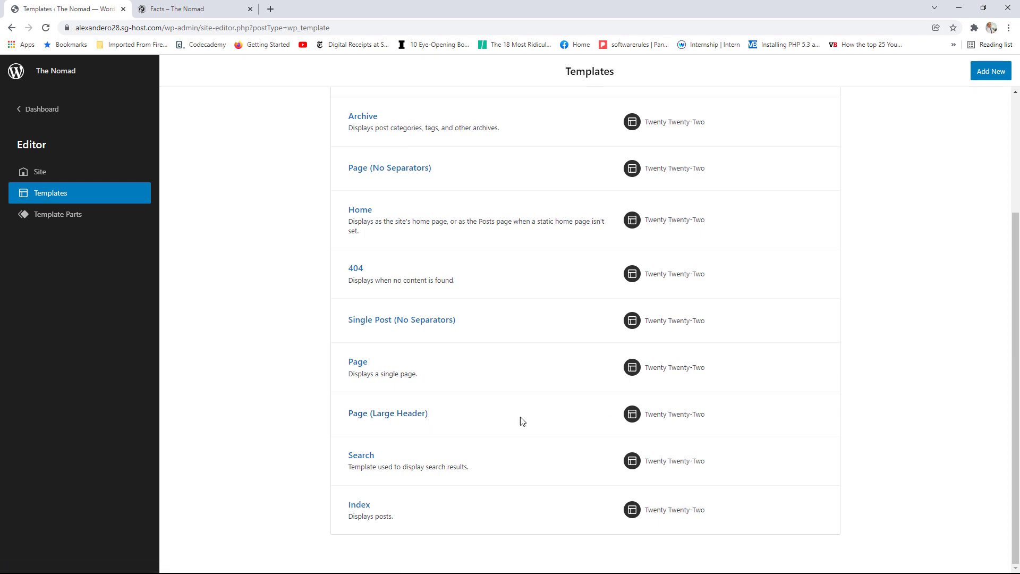
pyautogui.click(415, 415)
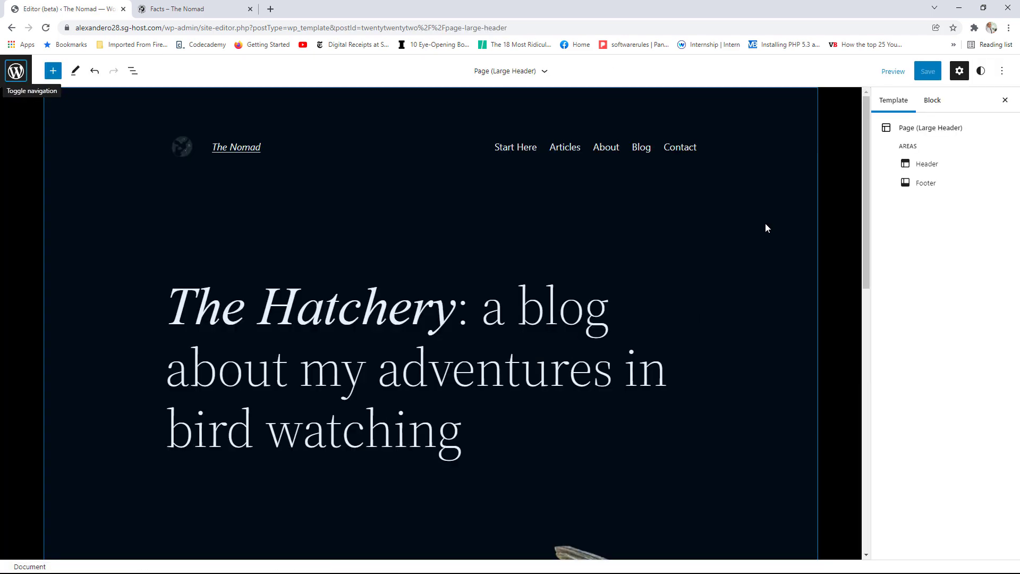
# Insert the beach sunset image from the media library between Post Content and the footer, and save the template.
pyautogui.scroll(-15, 765, 223)
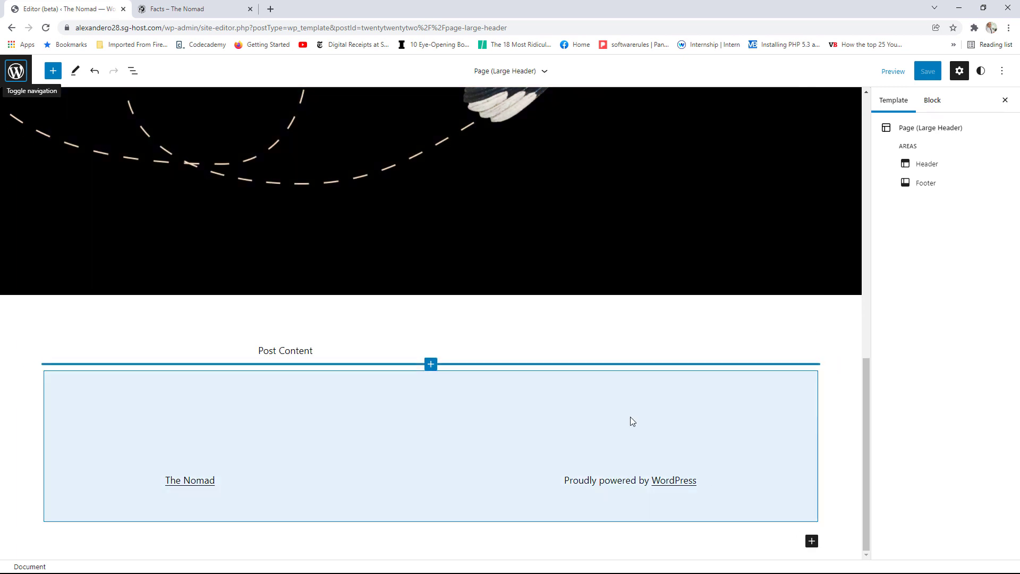
pyautogui.click(431, 365)
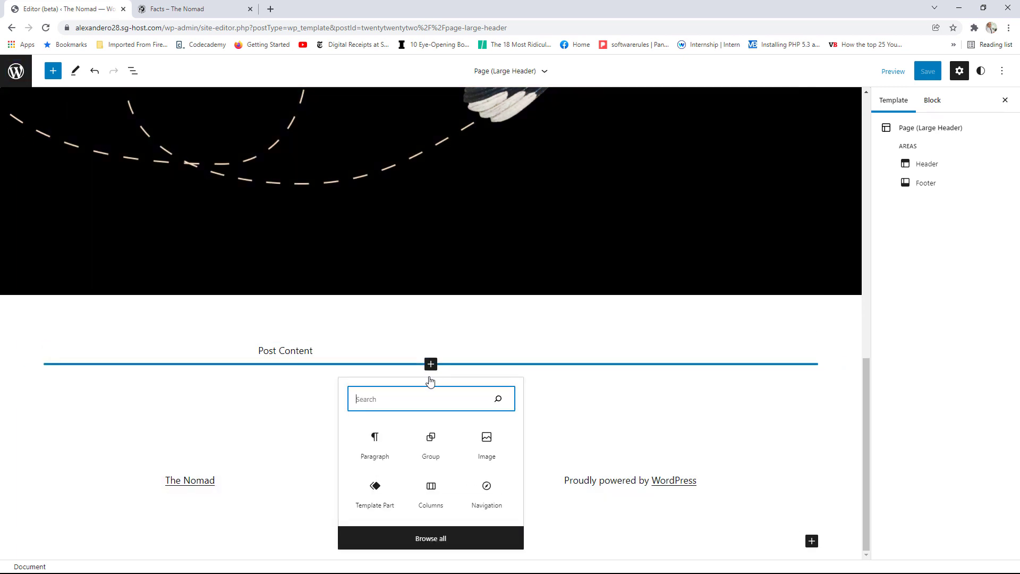
pyautogui.click(489, 445)
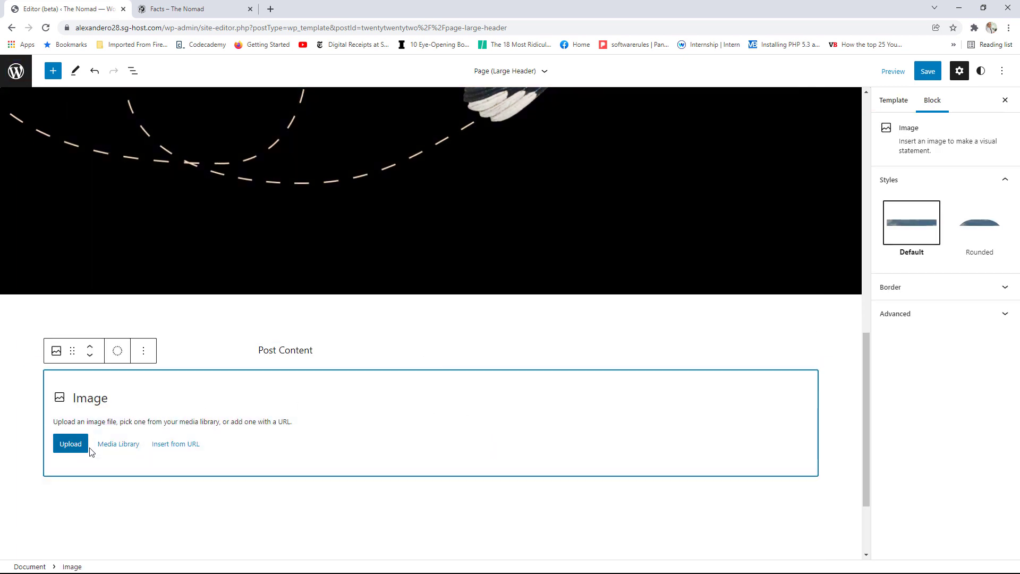
pyautogui.click(113, 448)
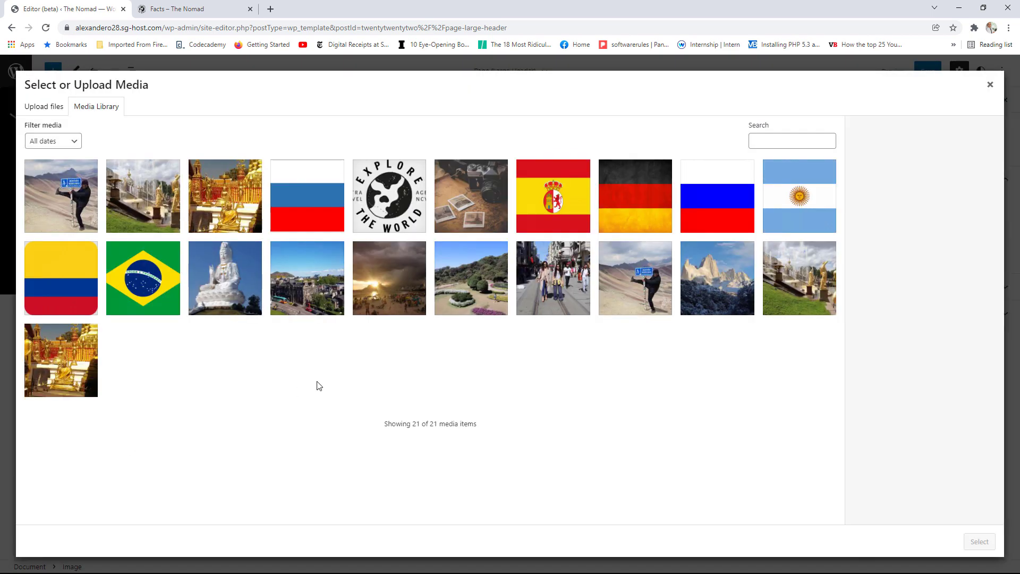
pyautogui.click(385, 294)
pyautogui.click(979, 541)
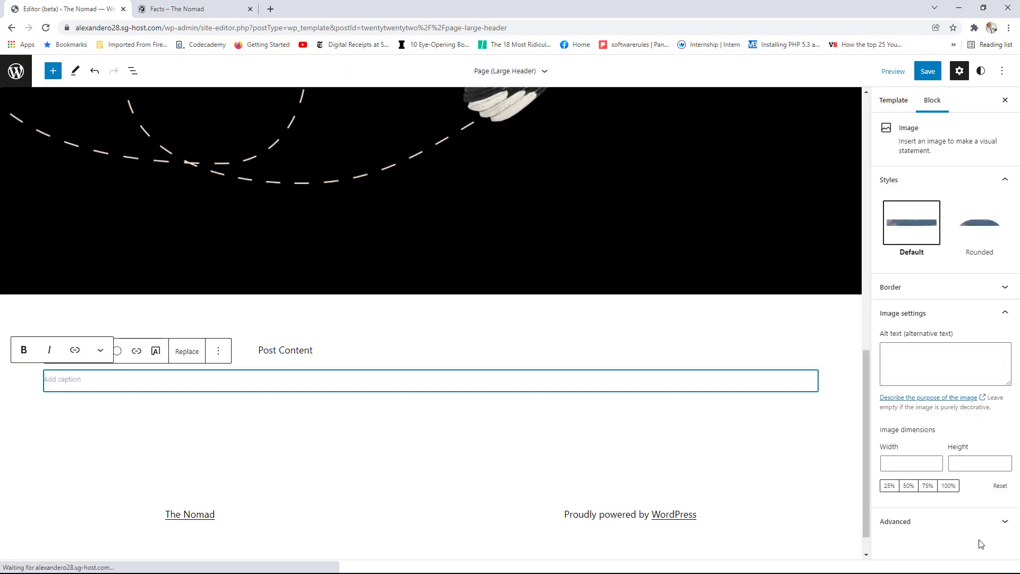
pyautogui.click(929, 72)
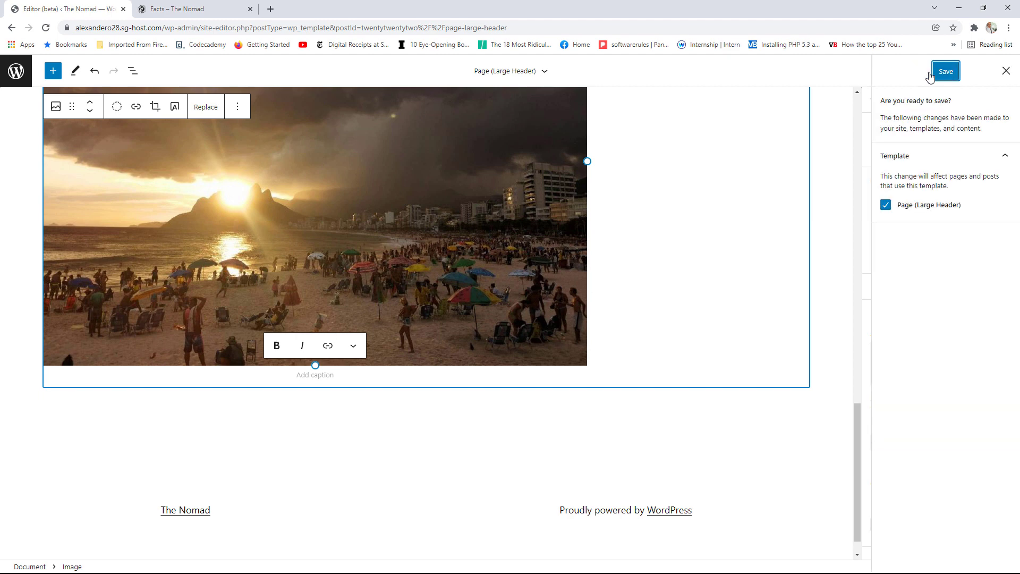
pyautogui.click(944, 74)
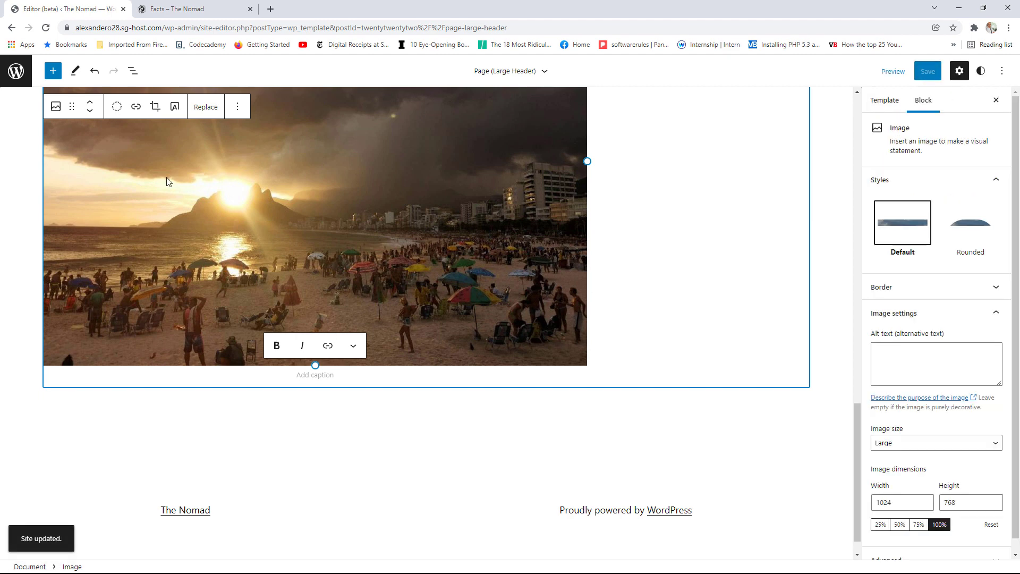
# Edit the Facts page, assign the Page (Large Header) template to it and update the page.
pyautogui.click(173, 5)
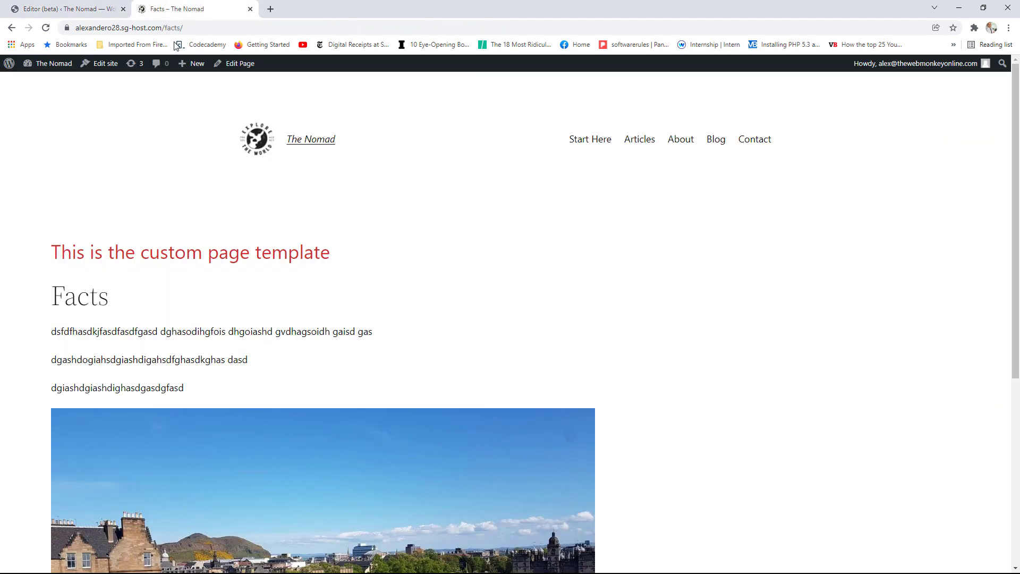
pyautogui.click(248, 65)
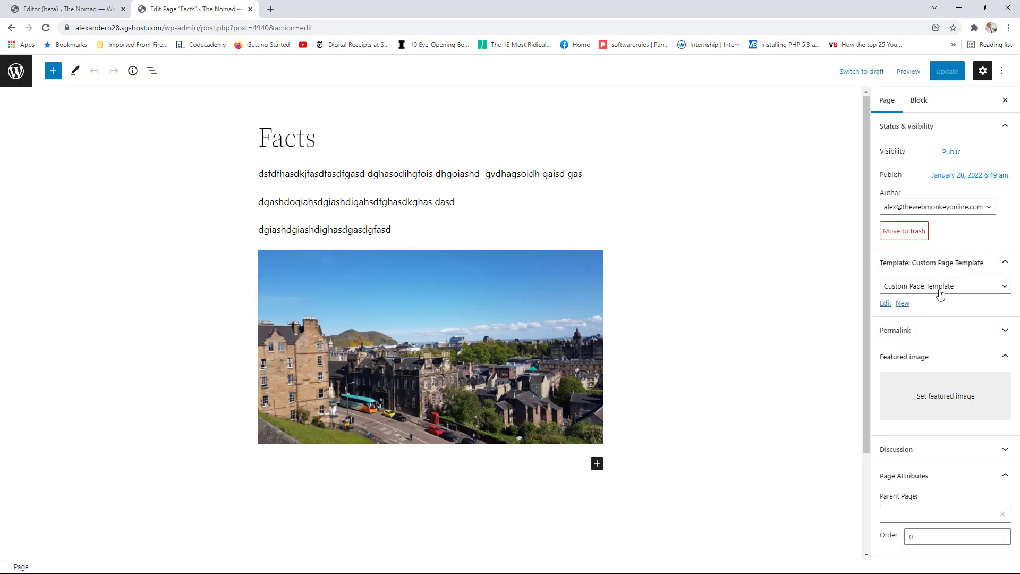
pyautogui.click(941, 287)
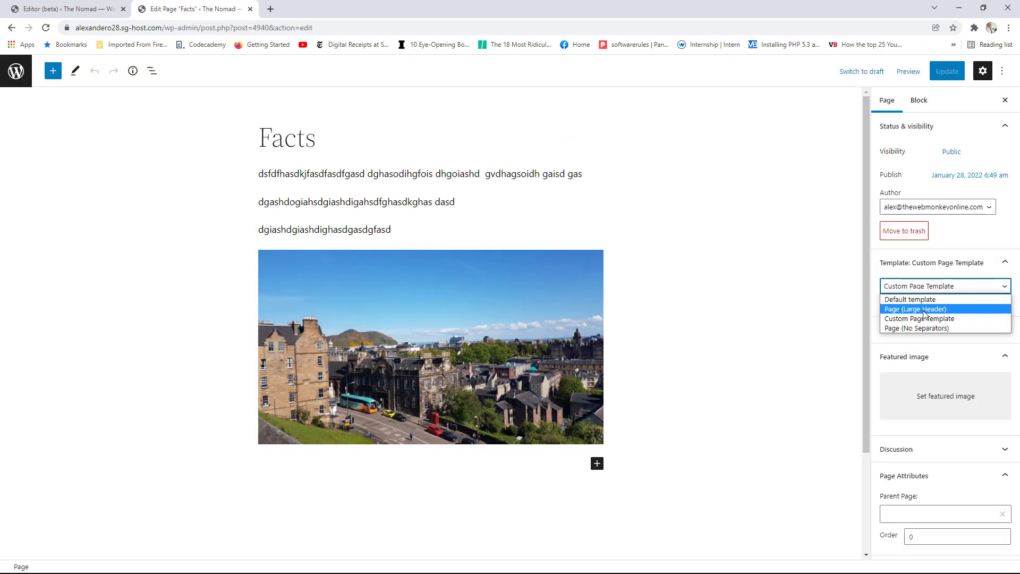
pyautogui.click(933, 311)
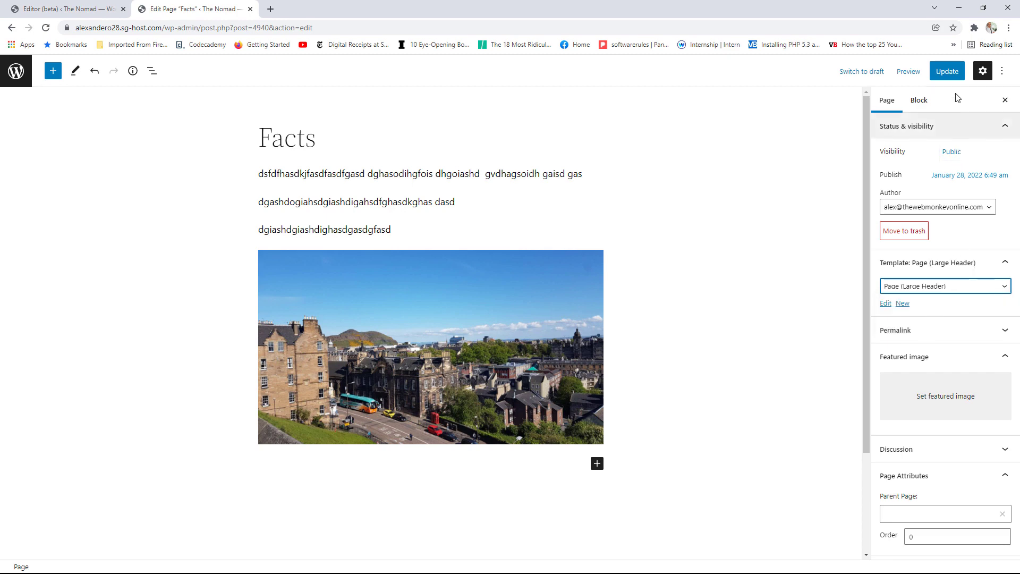
pyautogui.click(948, 73)
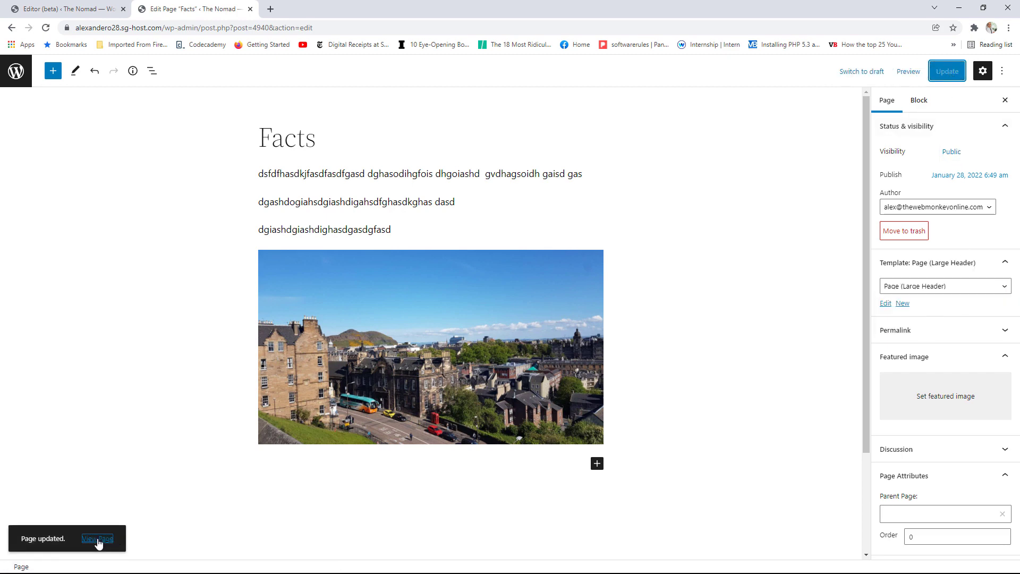
# View the updated Facts page and examine the content and image areas under the large header template.
pyautogui.click(98, 555)
pyautogui.scroll(-18, 756, 306)
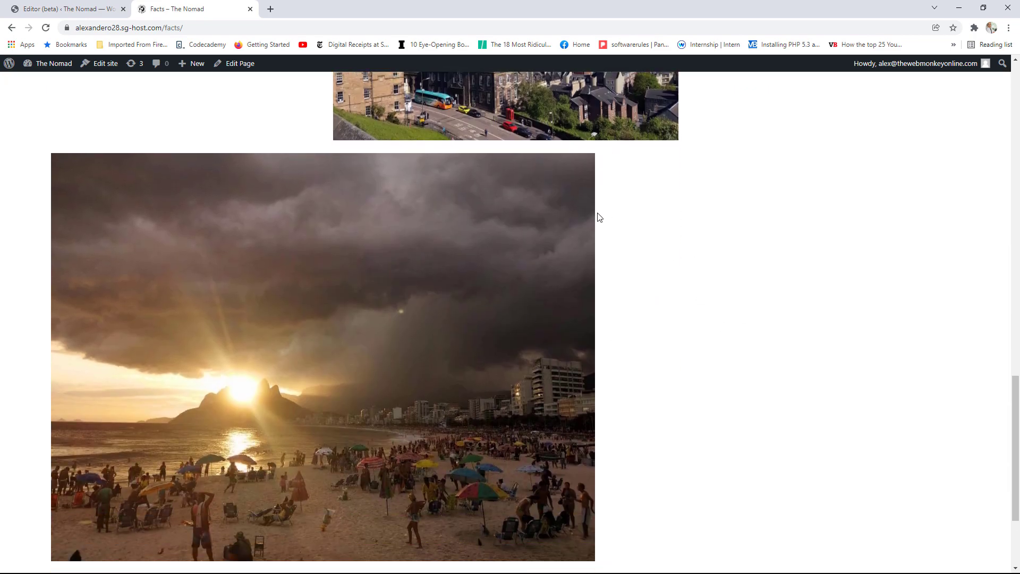
pyautogui.scroll(5, 521, 284)
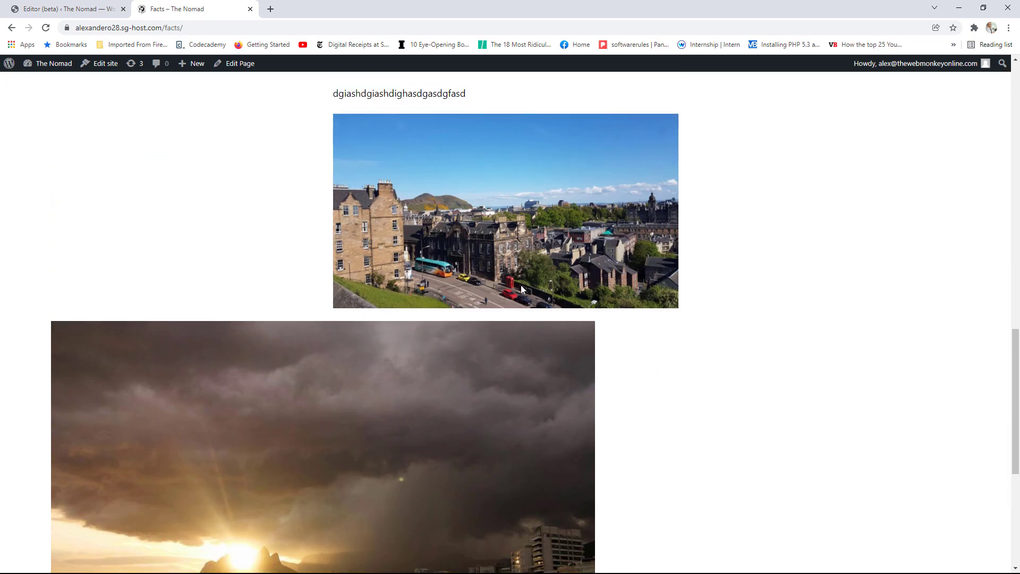
# Return to the site editor and review the list of all templates, including the customised ones.
pyautogui.click(66, 8)
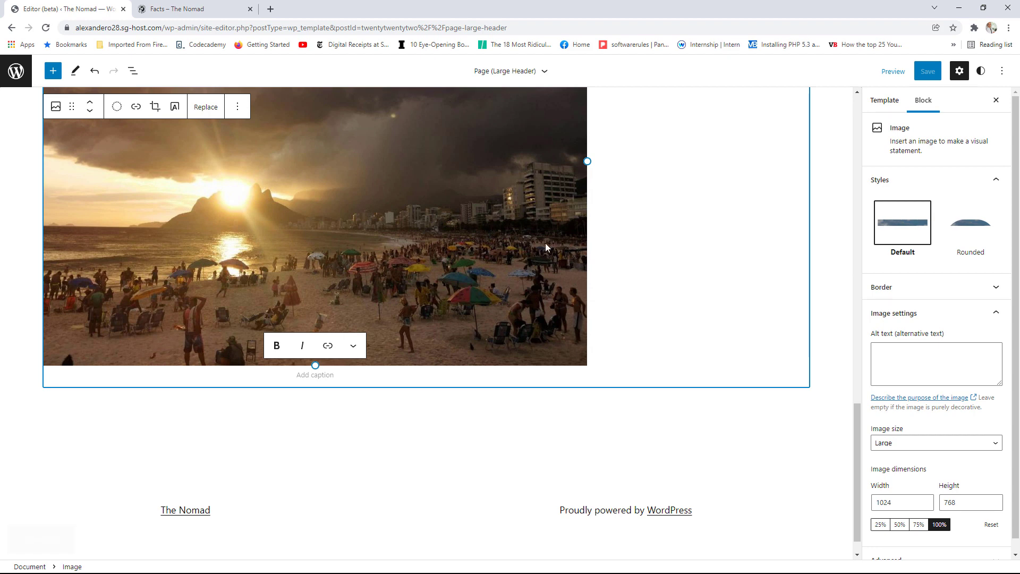
pyautogui.click(544, 71)
pyautogui.click(512, 285)
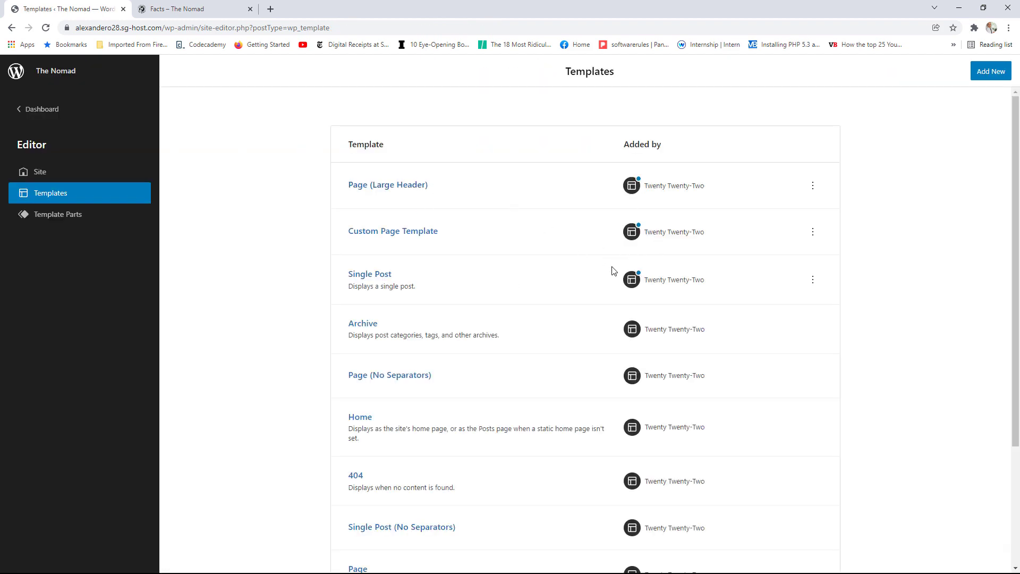
pyautogui.scroll(-2, 612, 271)
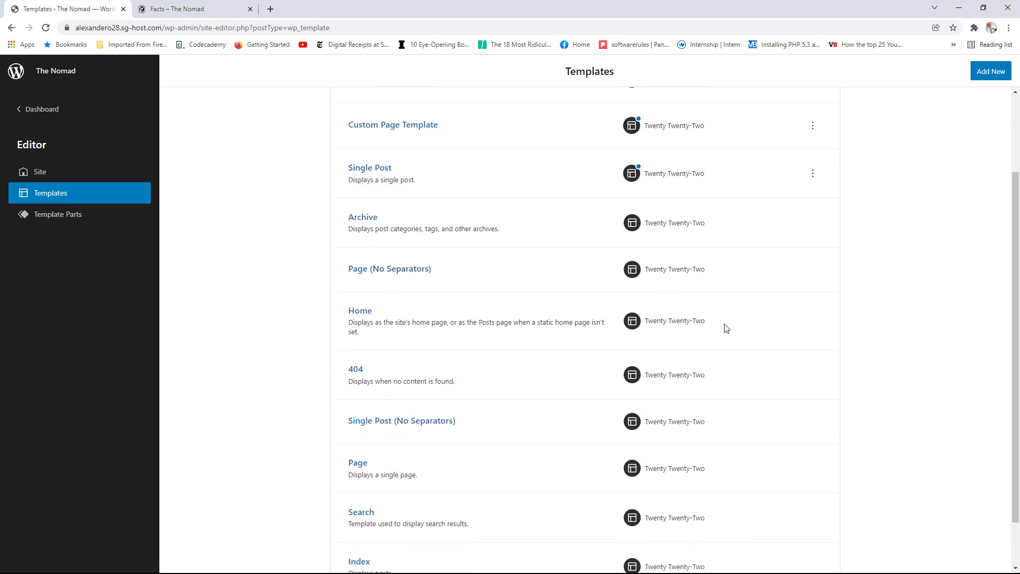
pyautogui.scroll(-1, 463, 391)
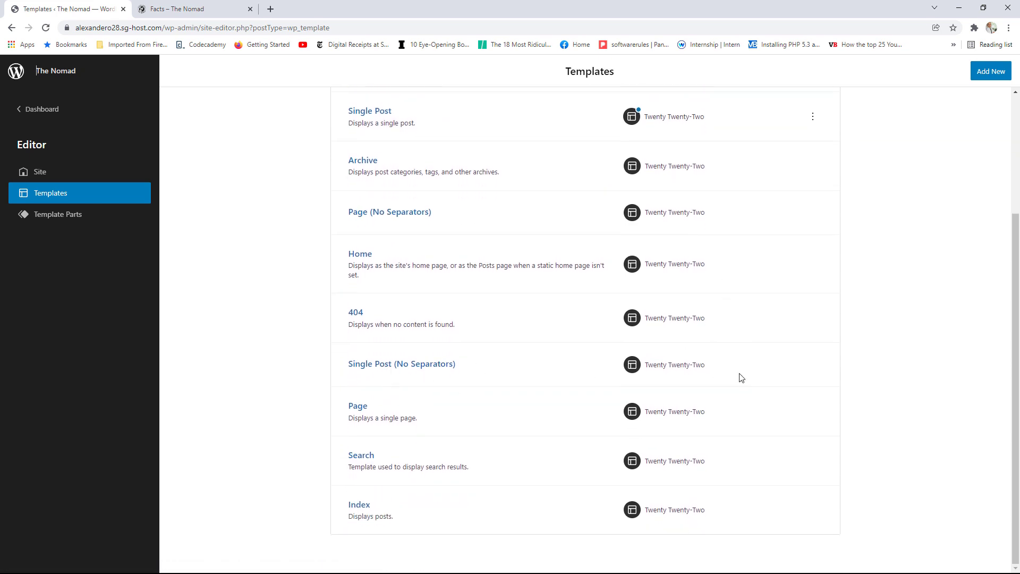
# Examine the templates offered when editing the Facts page and compare them with the site editor's template list.
pyautogui.click(218, 15)
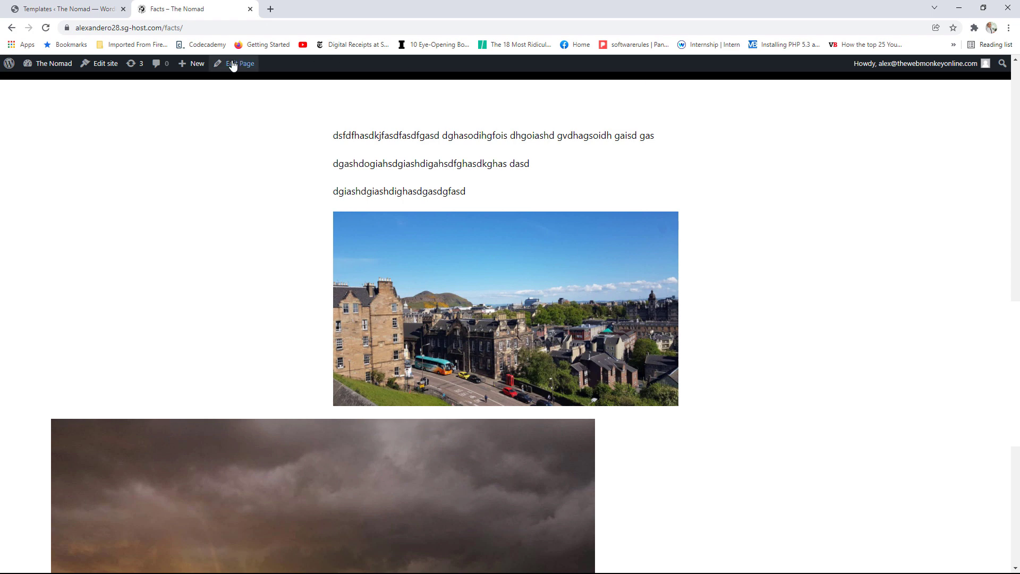
pyautogui.click(246, 65)
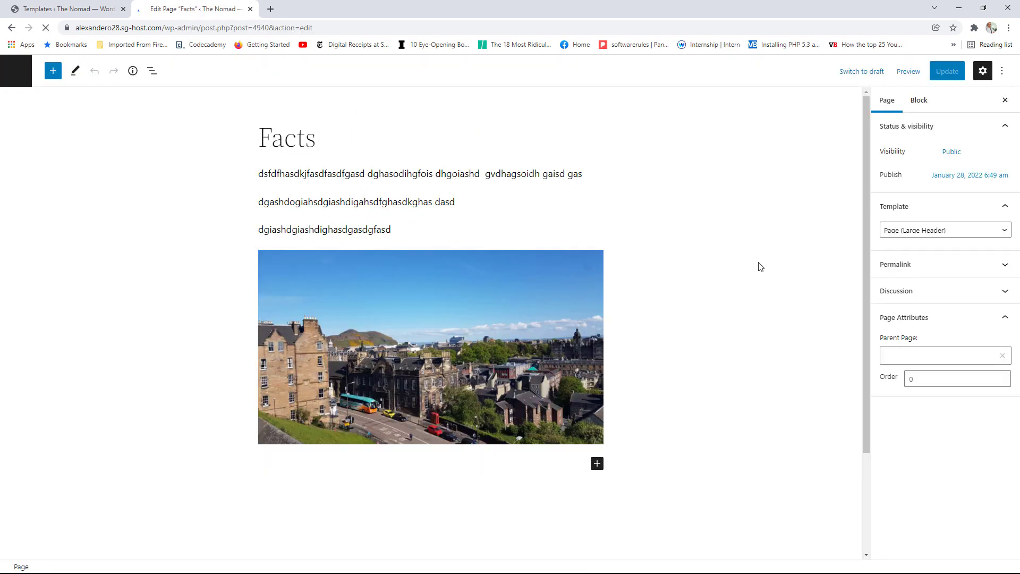
pyautogui.click(944, 292)
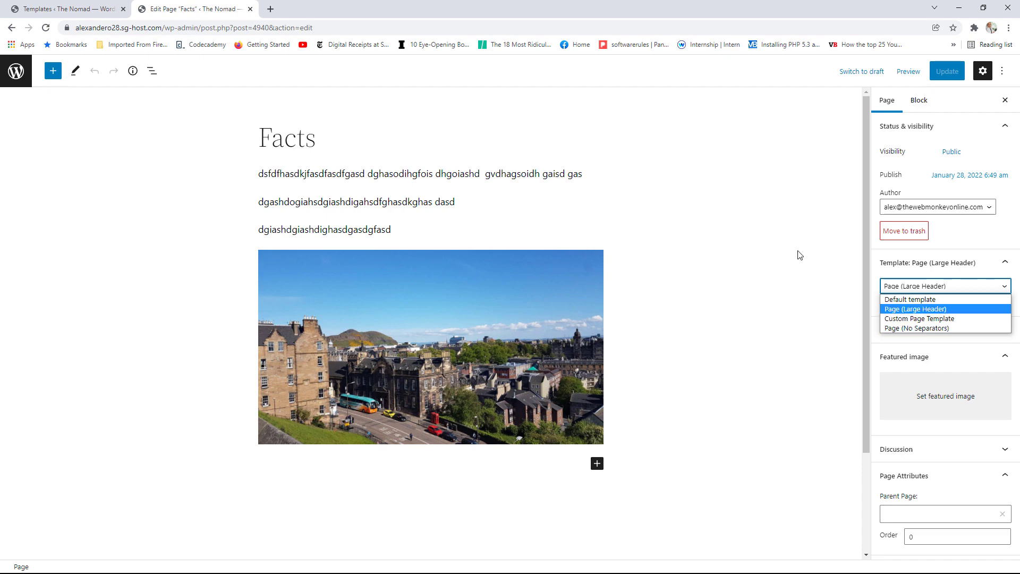
pyautogui.click(78, 8)
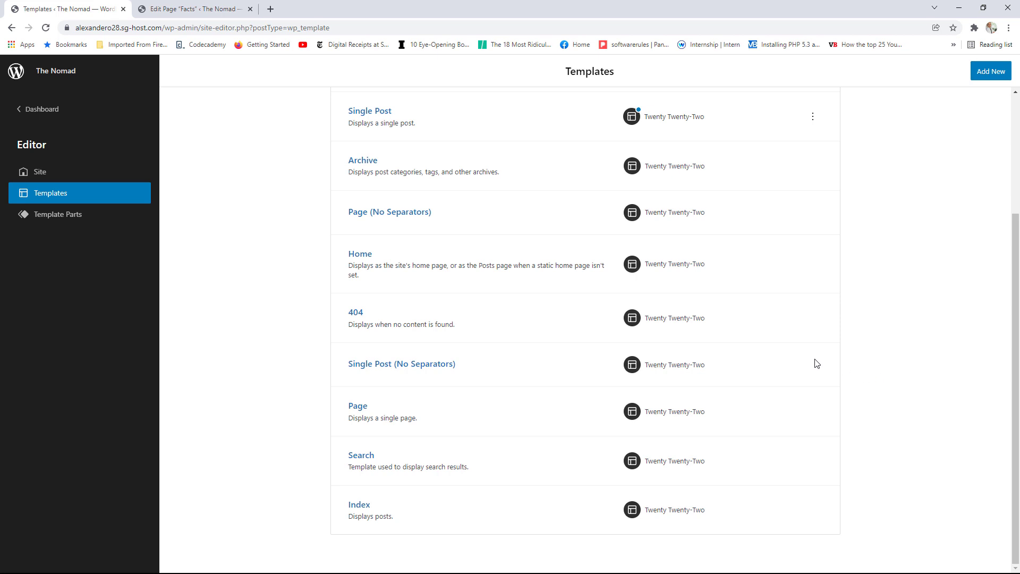
pyautogui.scroll(1, 515, 248)
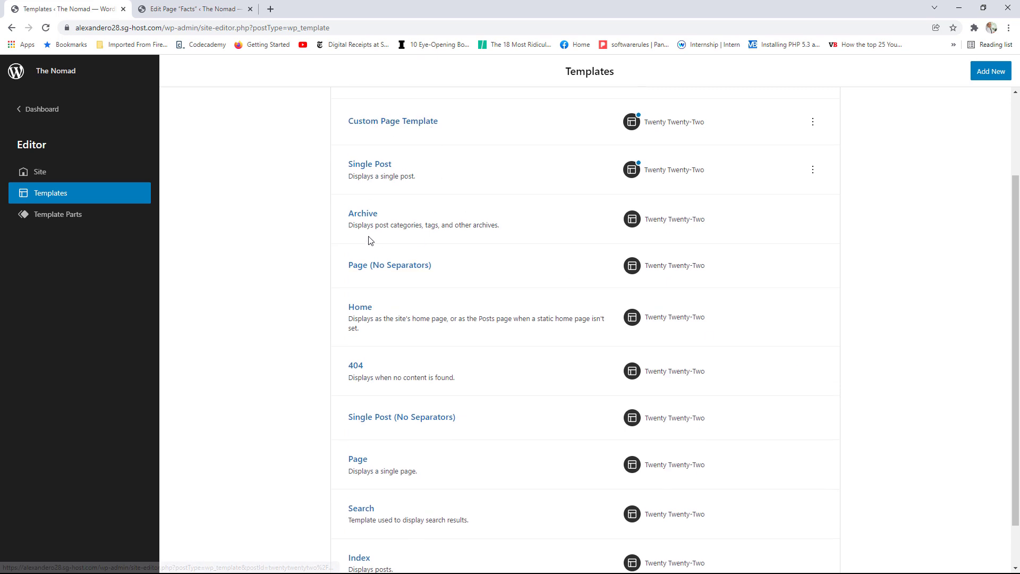
pyautogui.scroll(-1, 503, 295)
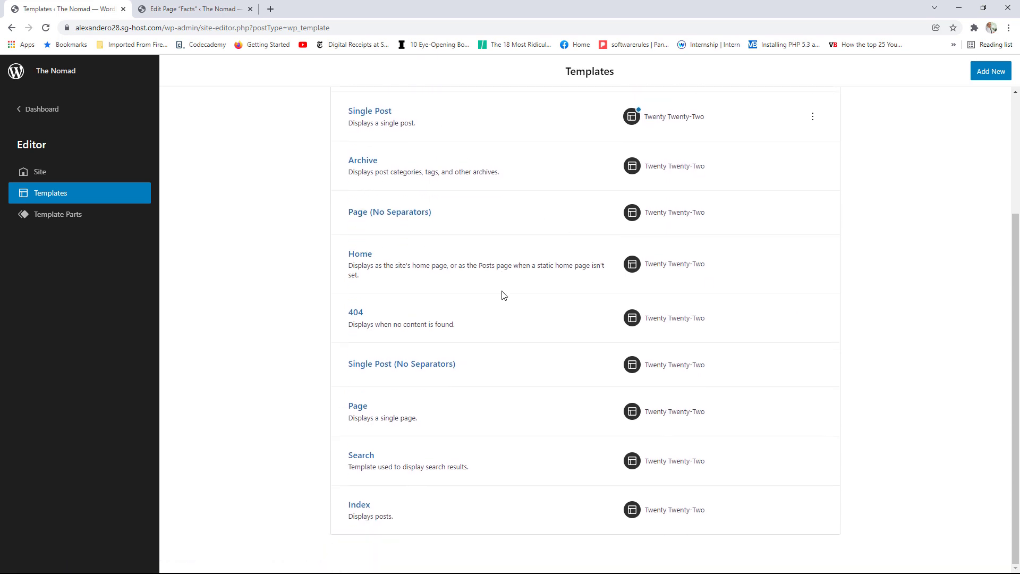
pyautogui.scroll(3, 504, 295)
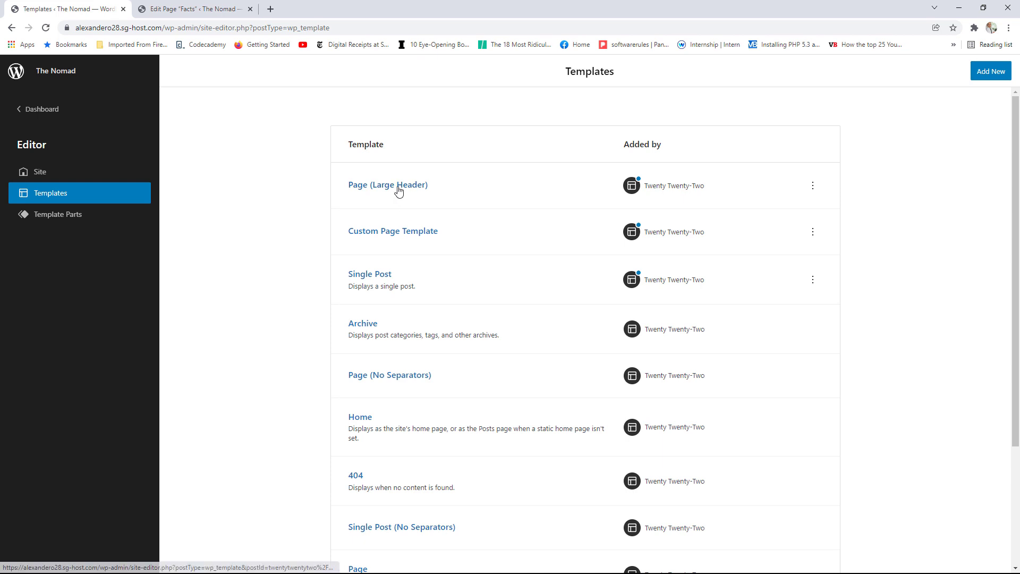
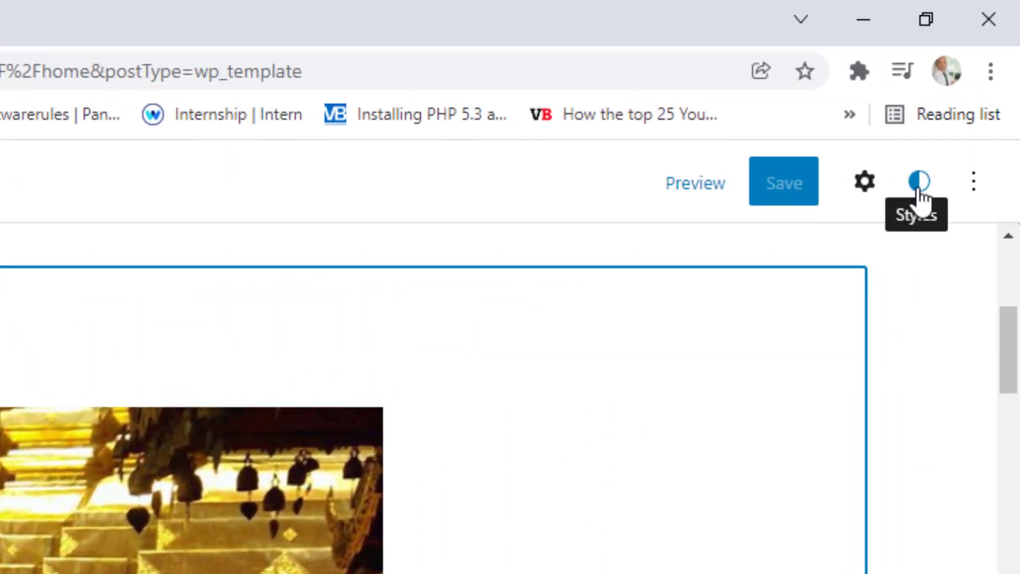
# Open the global styles on the Home template and examine the text typography's font family and appearance options.
pyautogui.click(920, 198)
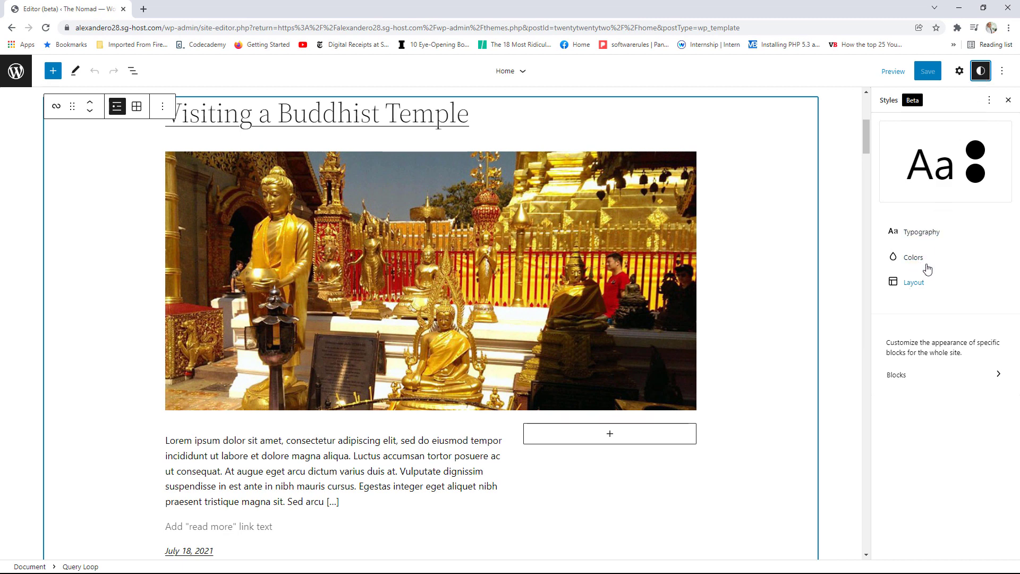
pyautogui.click(920, 234)
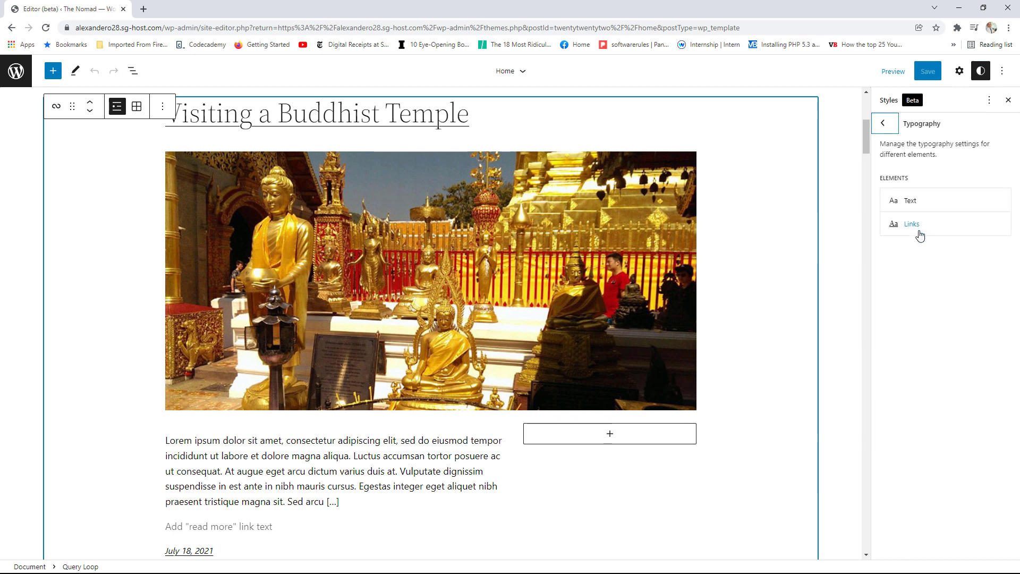
pyautogui.click(909, 201)
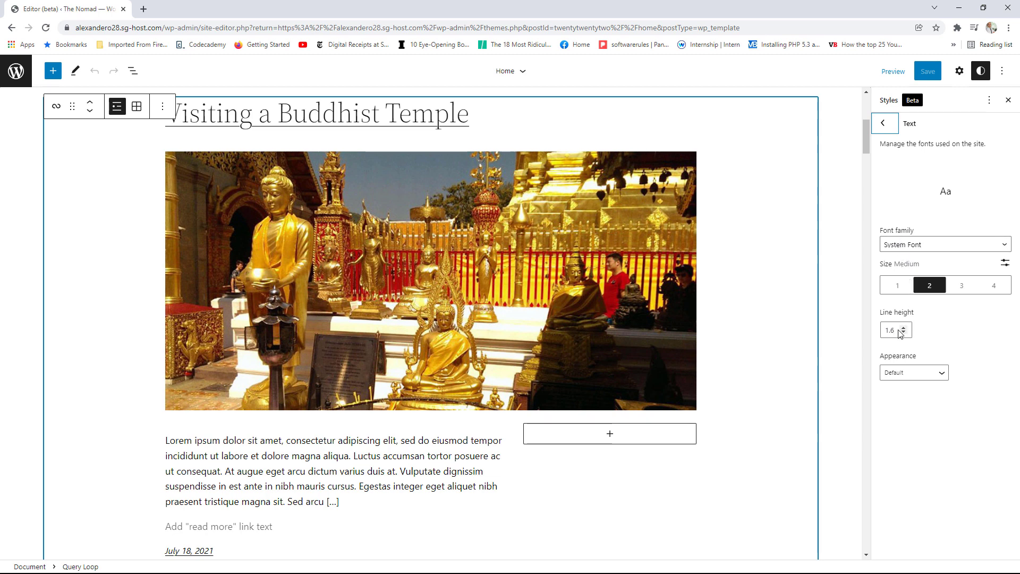
pyautogui.click(923, 377)
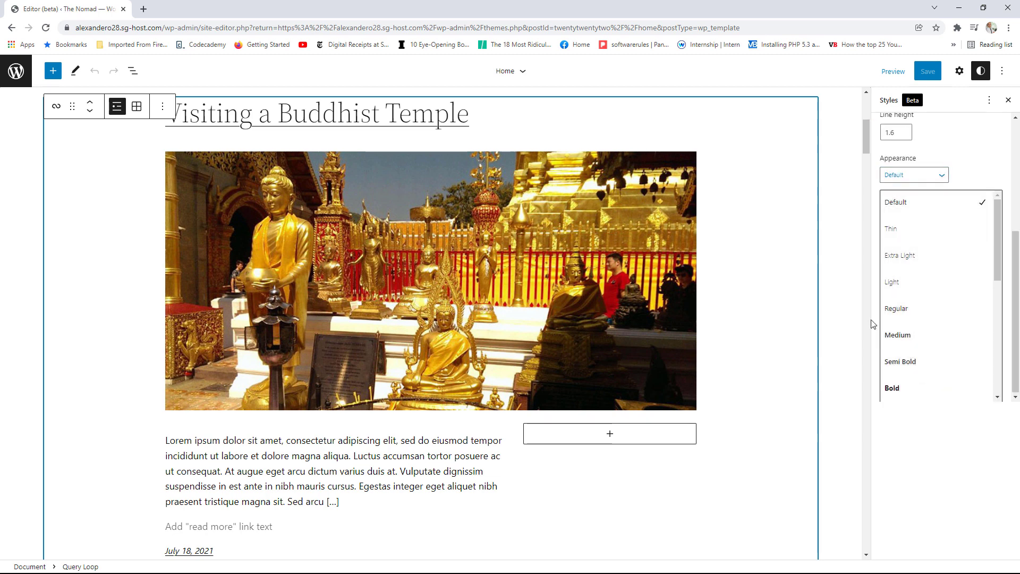
pyautogui.click(916, 450)
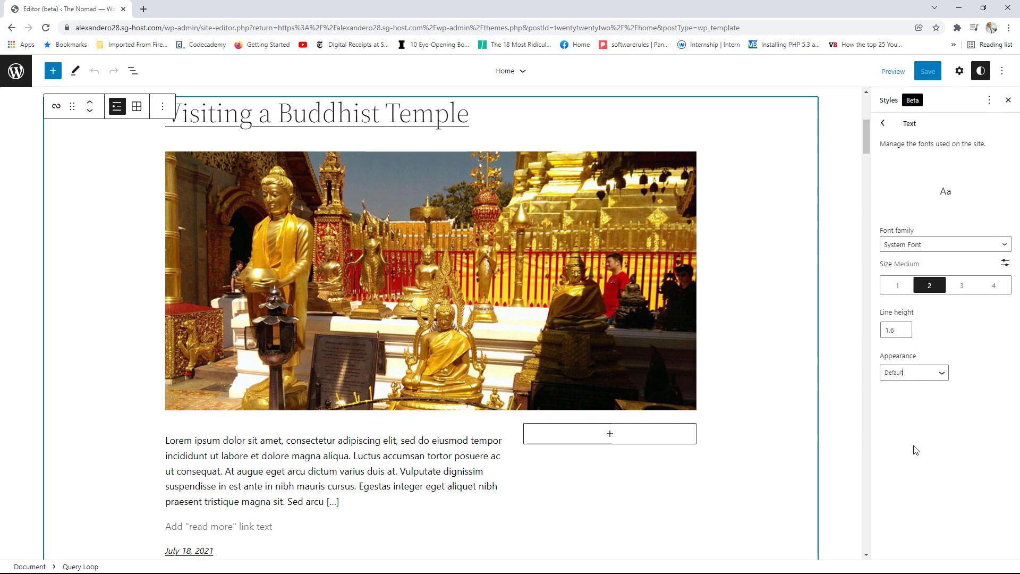
pyautogui.click(952, 245)
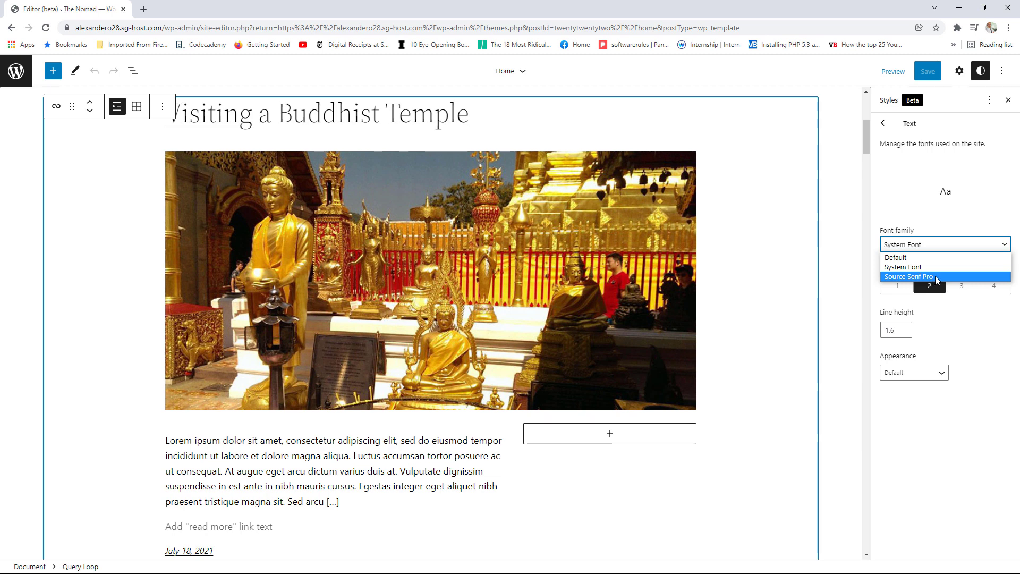
pyautogui.click(910, 267)
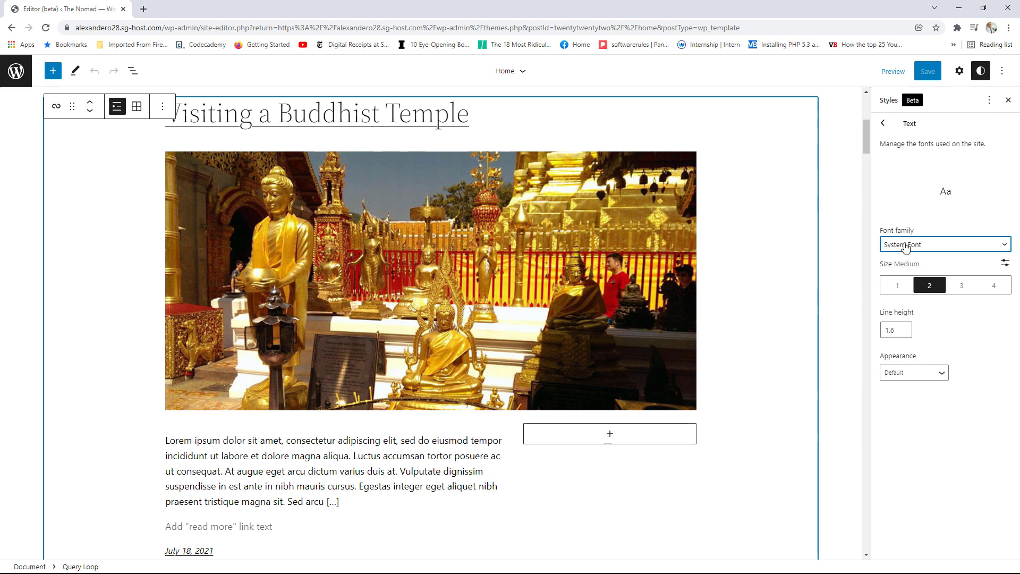
# Examine the global typography settings for links.
pyautogui.click(882, 123)
pyautogui.click(910, 224)
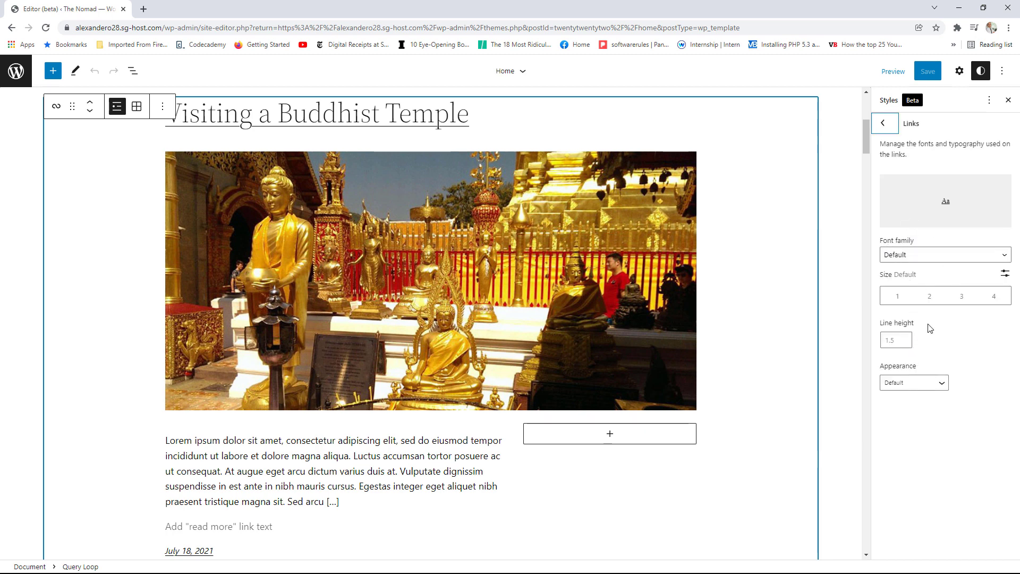
pyautogui.click(885, 128)
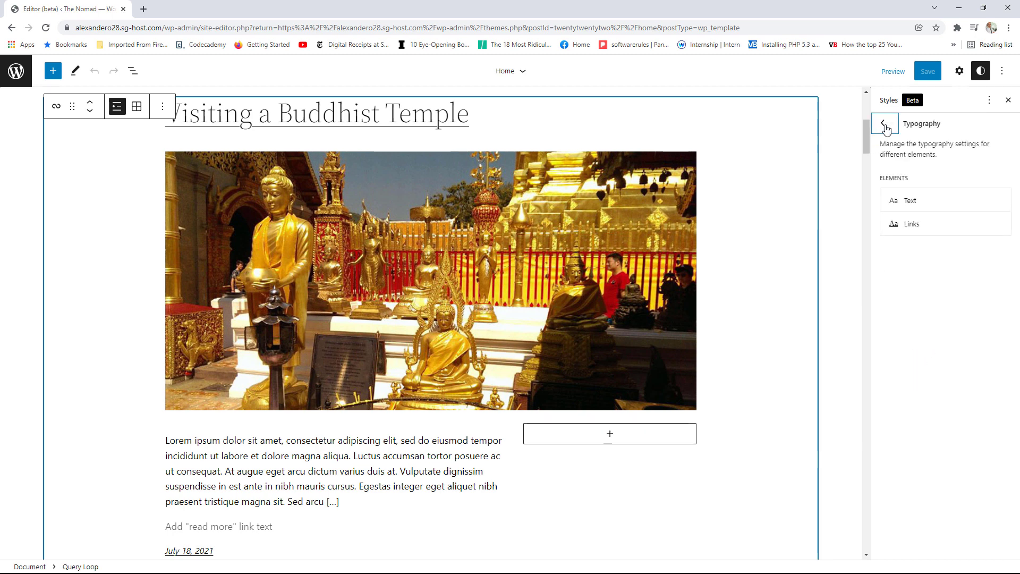
# Set the site-wide background to the theme's solid dark teal #1a4548 and look at the gradient choices.
pyautogui.click(884, 127)
pyautogui.click(918, 258)
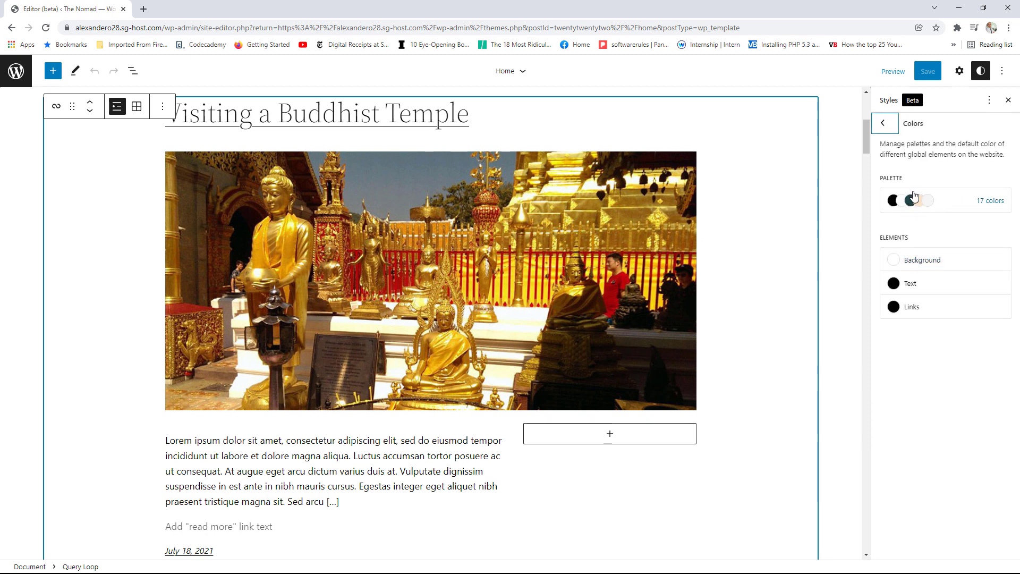
pyautogui.click(921, 259)
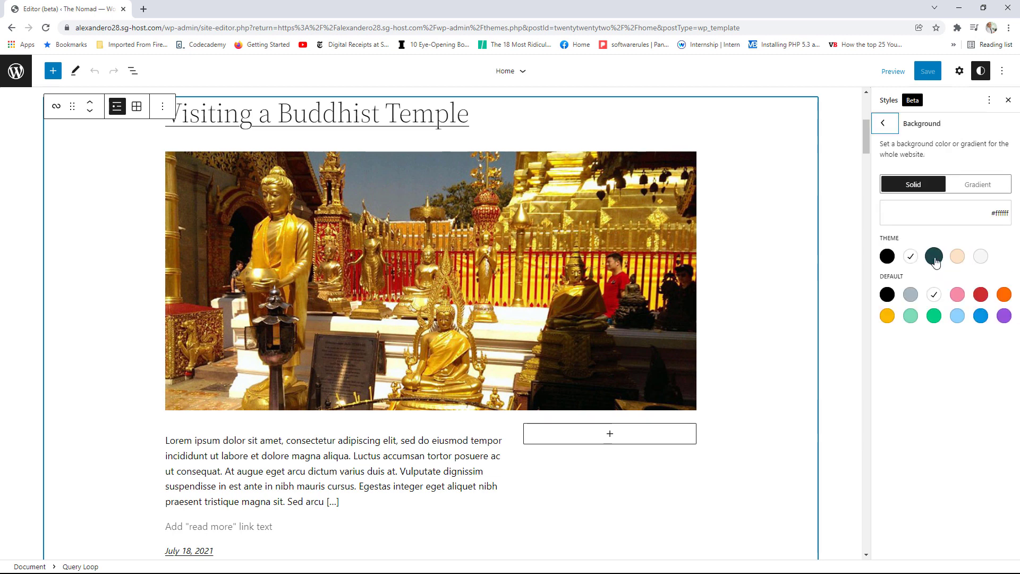
pyautogui.click(934, 257)
pyautogui.scroll(-2, 764, 275)
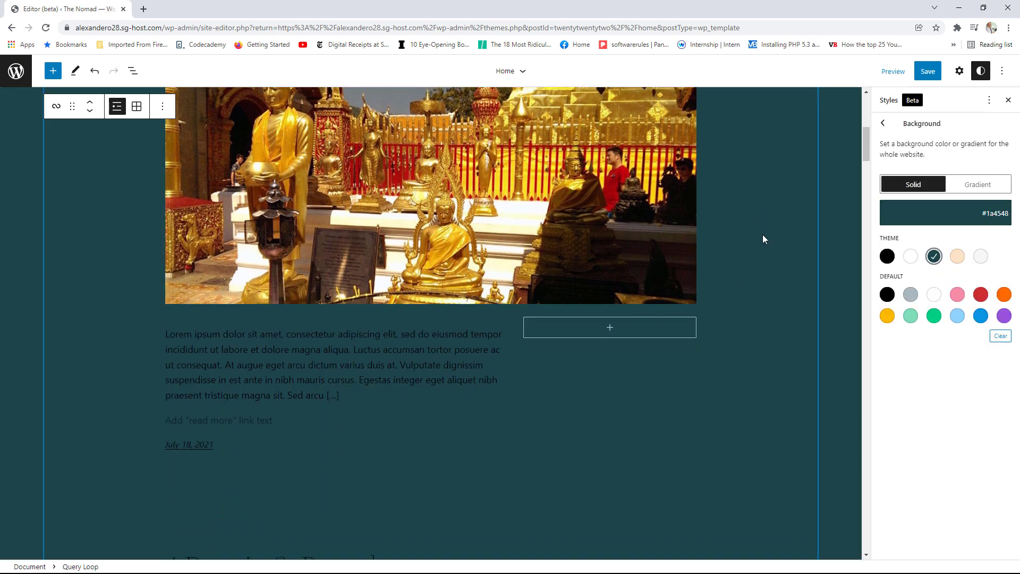
pyautogui.scroll(2, 762, 290)
pyautogui.click(972, 184)
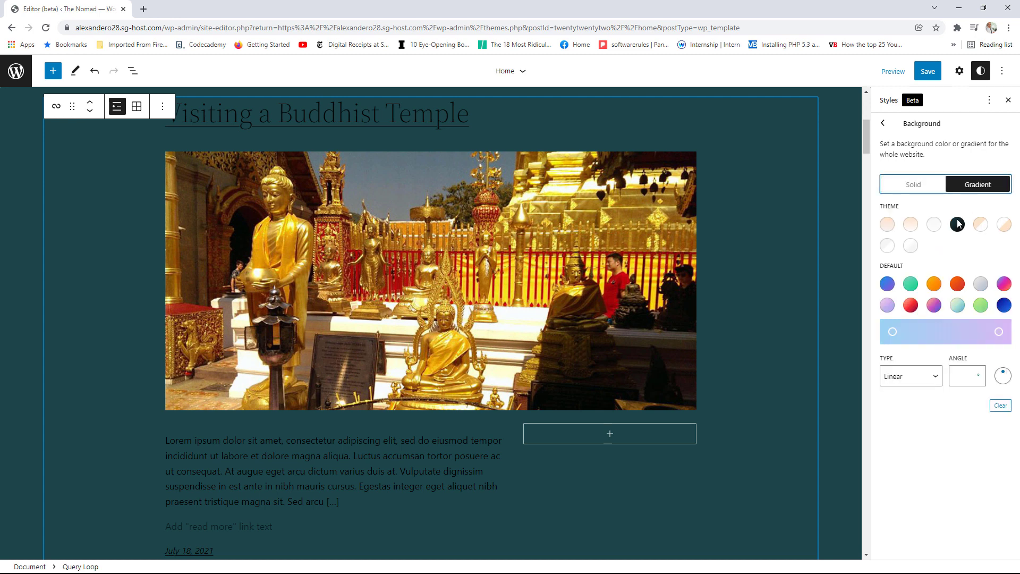
# Set the site-wide default text colour to the theme's white, #ffffff.
pyautogui.click(882, 124)
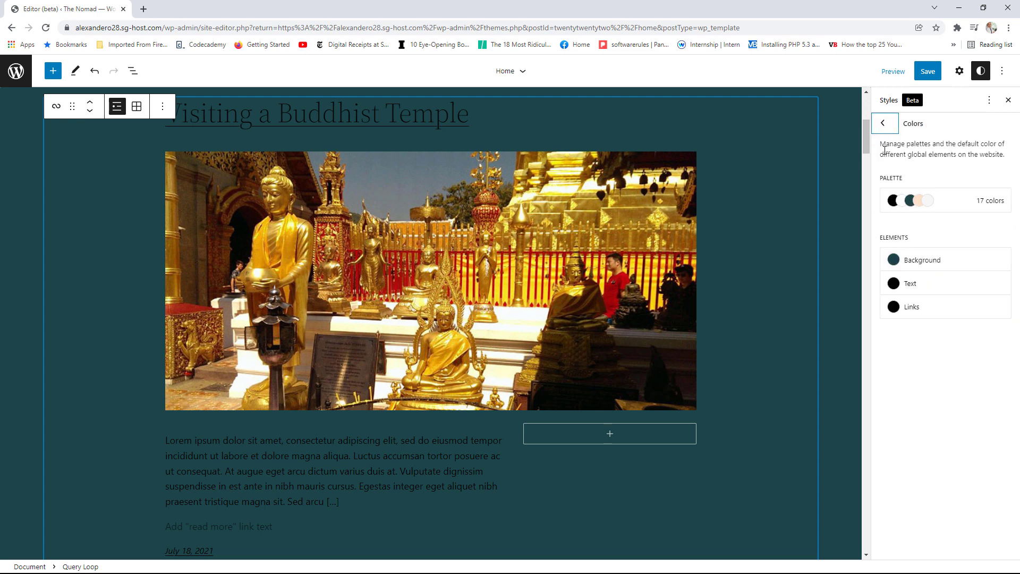
pyautogui.click(915, 285)
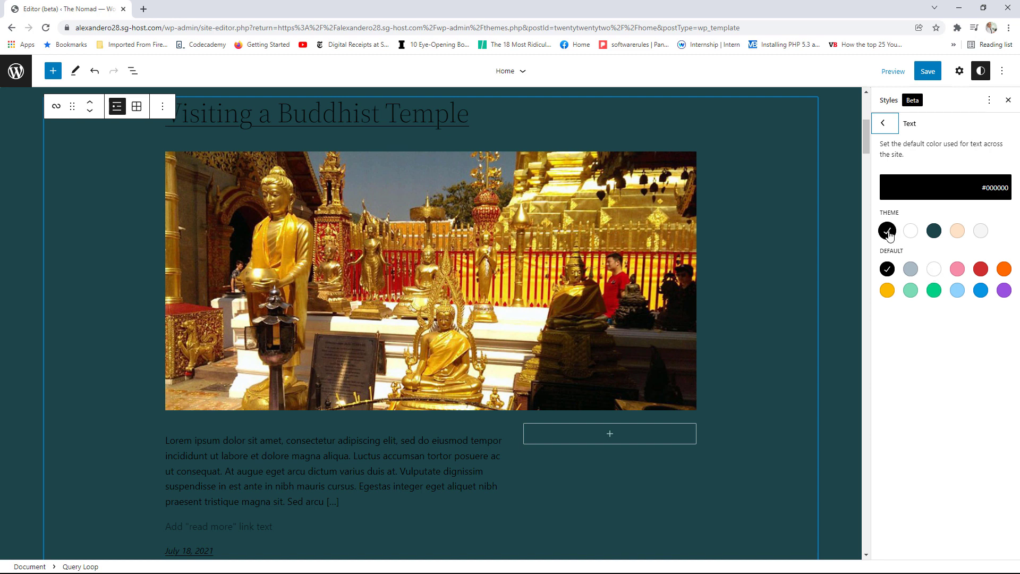
pyautogui.click(910, 234)
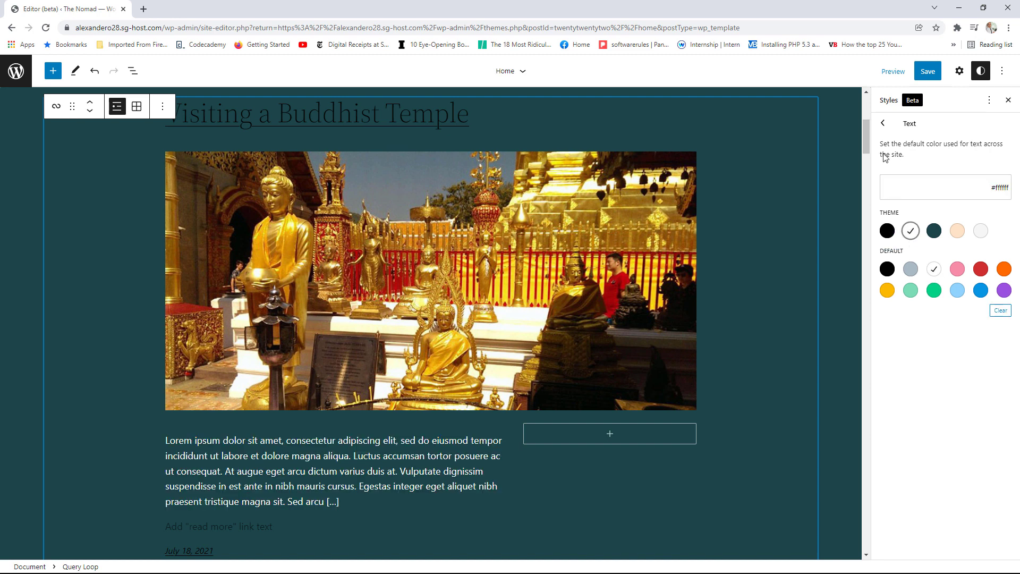
# Add a custom red, about #D43939, to the site's solid colour palette.
pyautogui.click(883, 123)
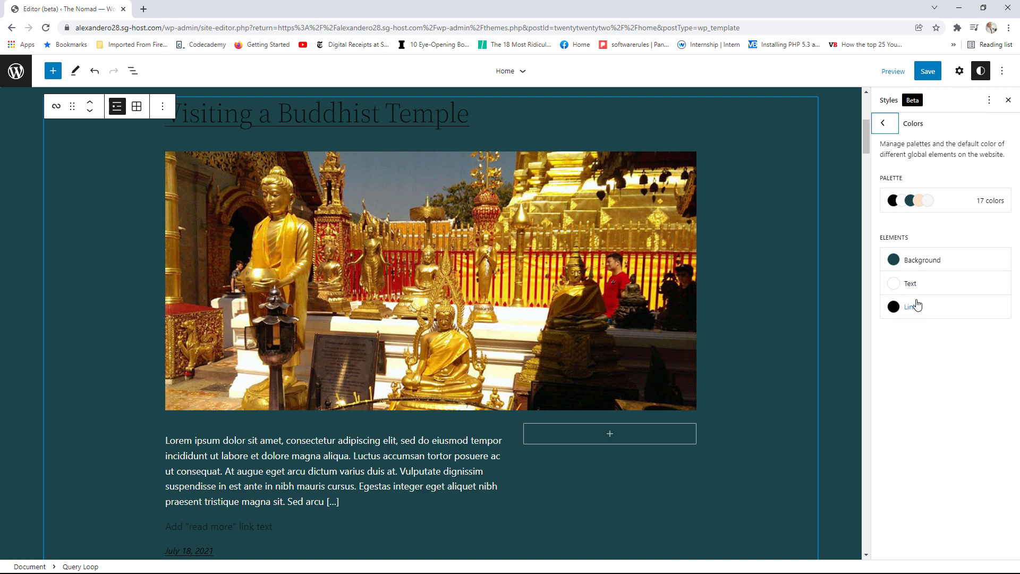
pyautogui.click(985, 203)
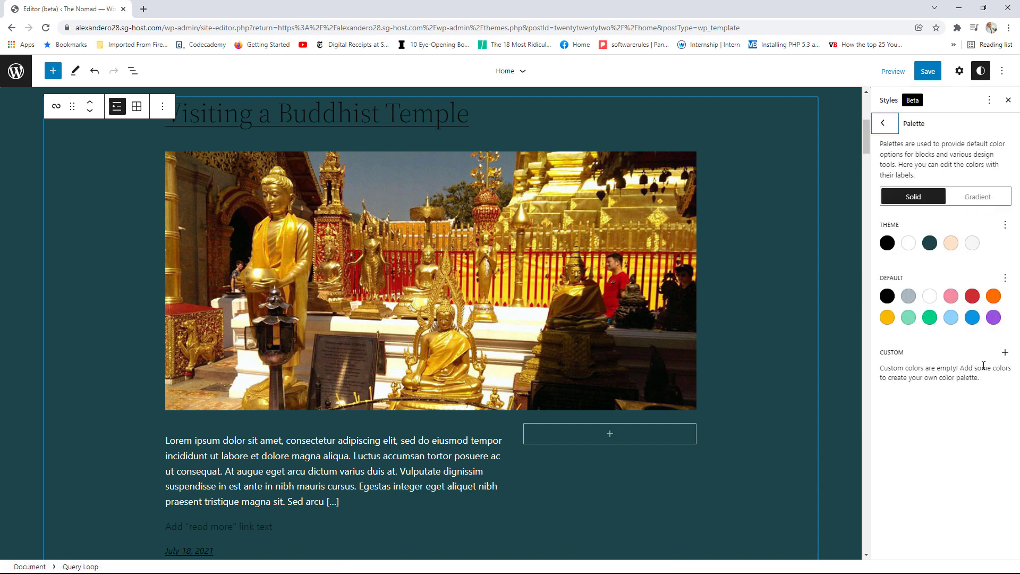
pyautogui.click(1004, 352)
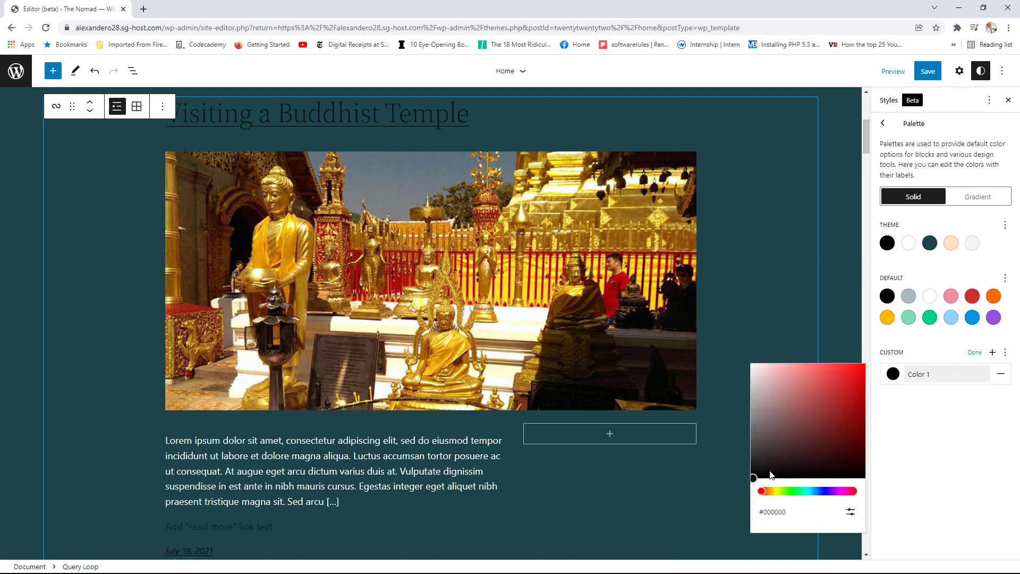
pyautogui.moveTo(776, 458); pyautogui.dragTo(833, 383)
pyautogui.click(932, 414)
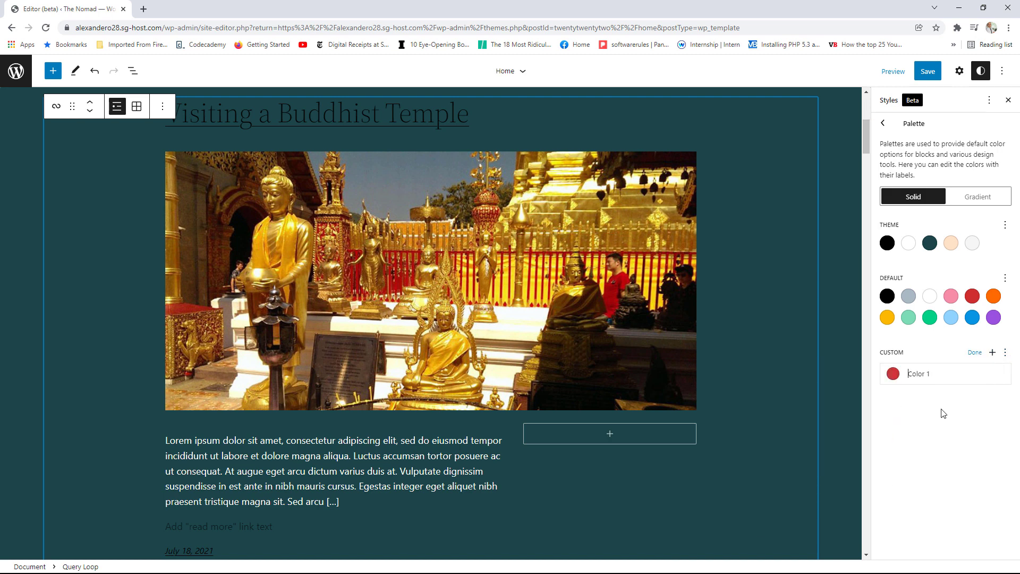
# Add a second custom palette colour, a green of about #34C576.
pyautogui.click(992, 352)
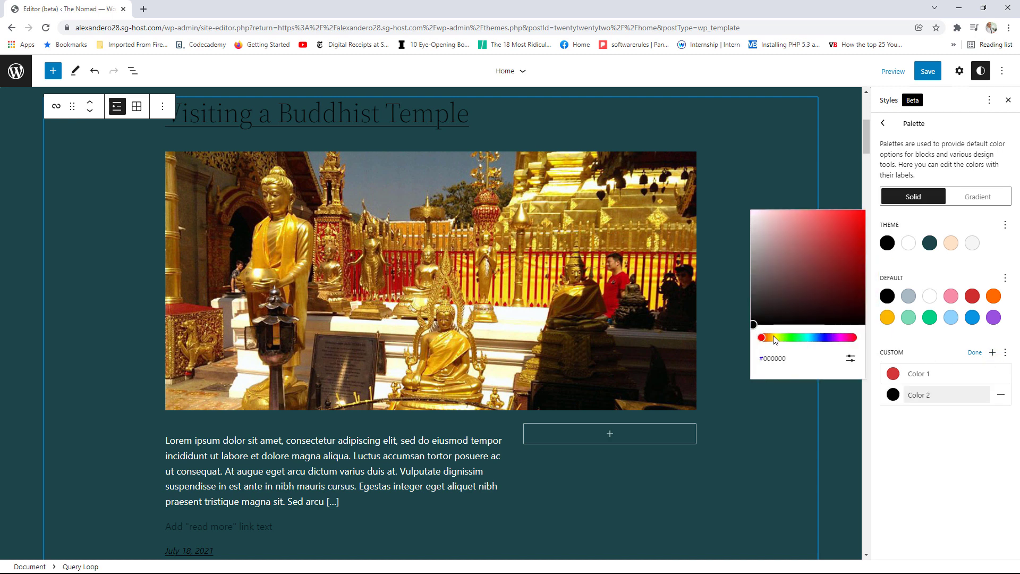
pyautogui.moveTo(776, 338); pyautogui.dragTo(799, 336)
pyautogui.moveTo(820, 258); pyautogui.dragTo(837, 233)
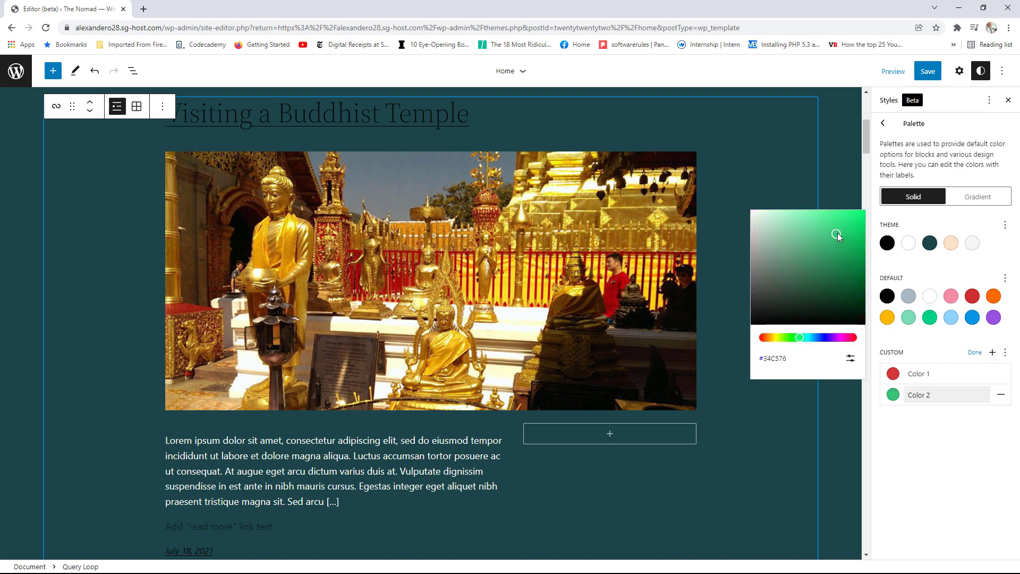
pyautogui.click(934, 450)
# Add a third custom palette colour in a medium-dark blue.
pyautogui.click(993, 352)
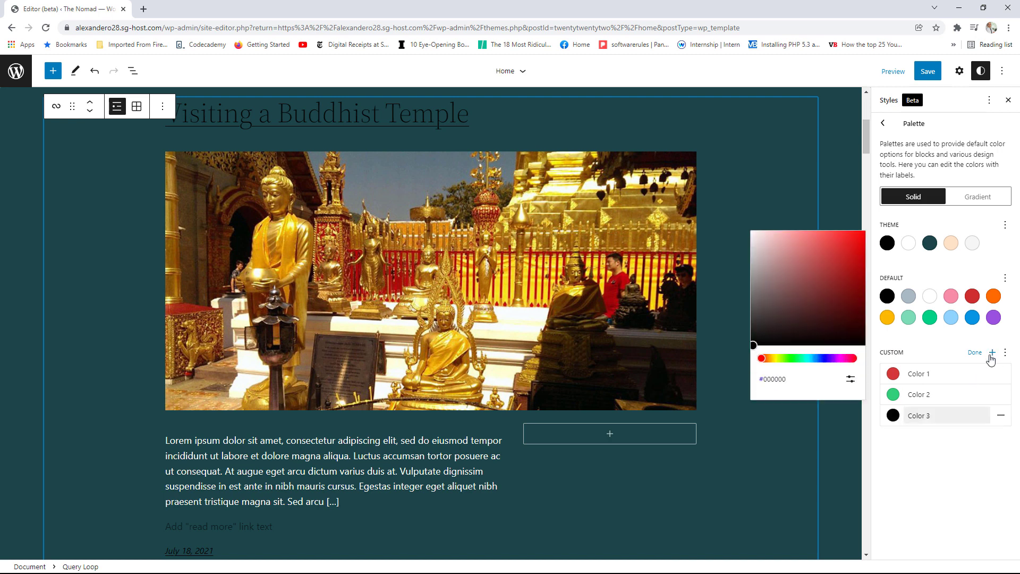
pyautogui.click(821, 359)
pyautogui.moveTo(826, 276); pyautogui.dragTo(832, 262)
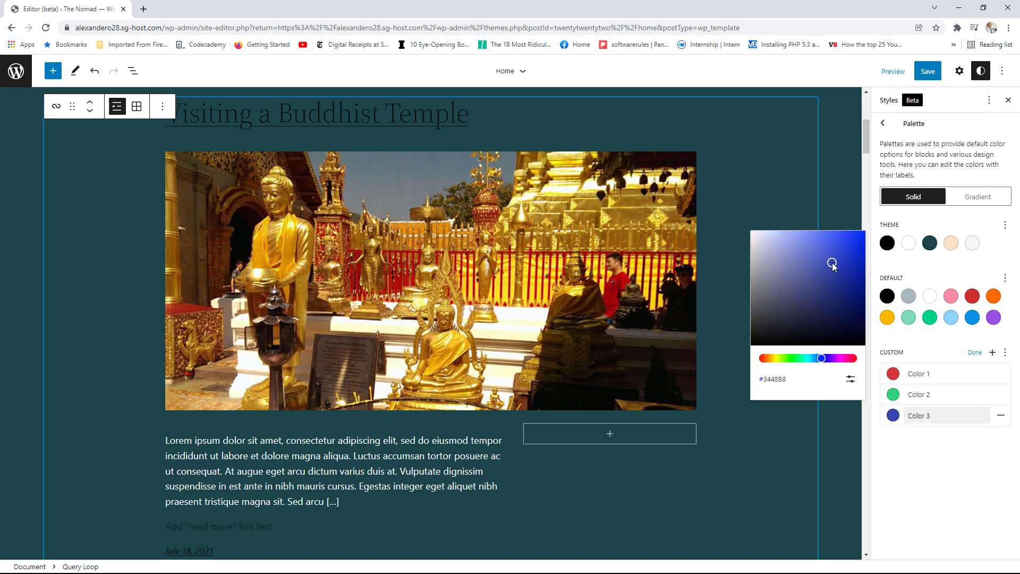
pyautogui.click(937, 475)
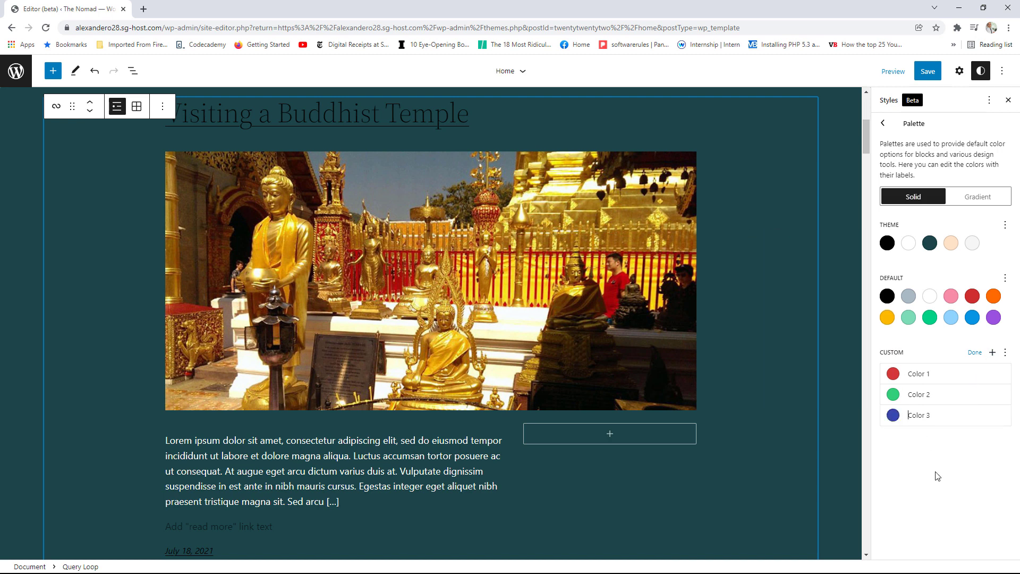
# Rename the first custom palette colour as Red.
pyautogui.click(924, 379)
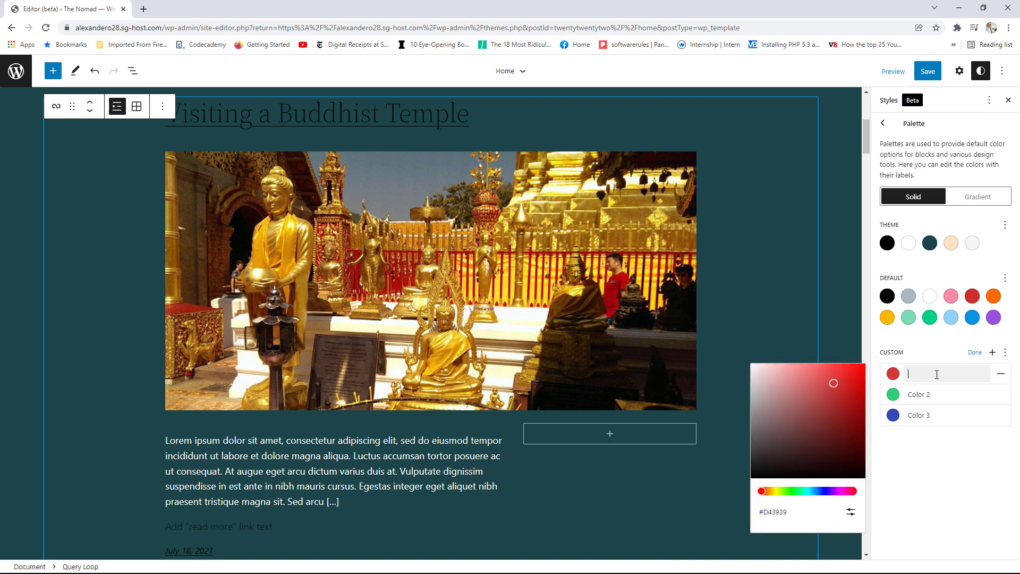
pyautogui.click(951, 482)
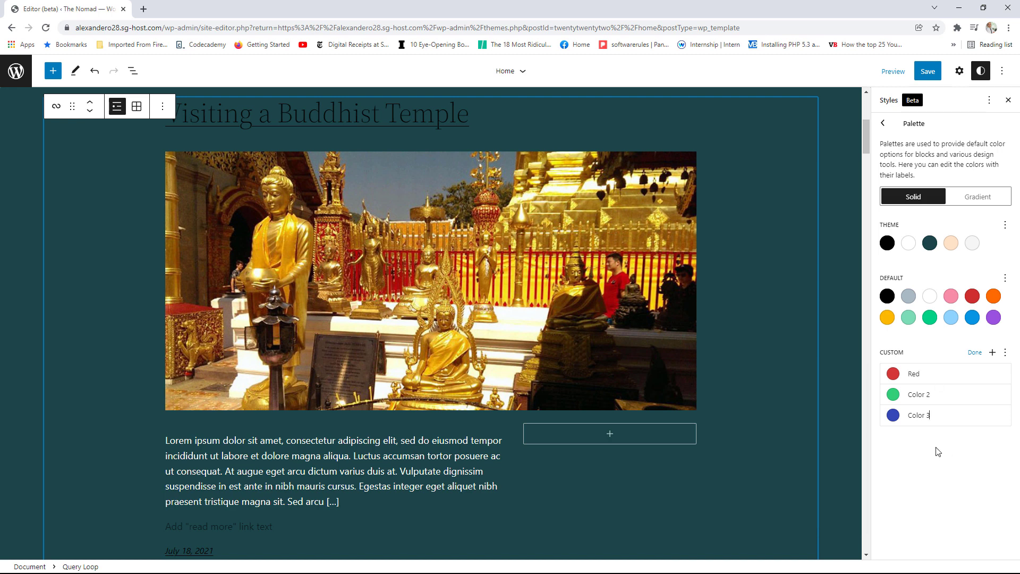
# Finish editing the custom palette colours and look at the site-wide layout style's padding option.
pyautogui.click(974, 352)
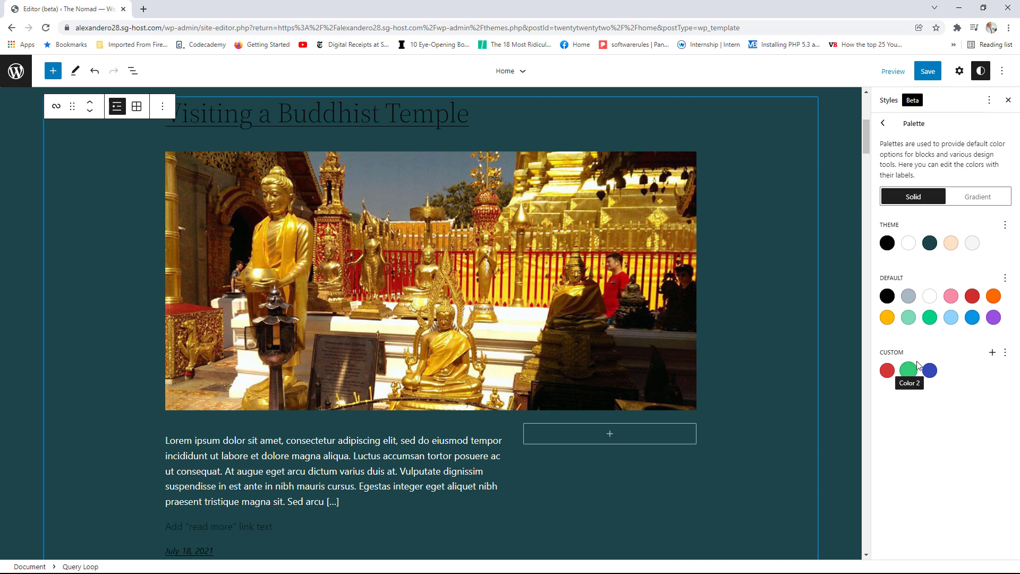
pyautogui.click(883, 126)
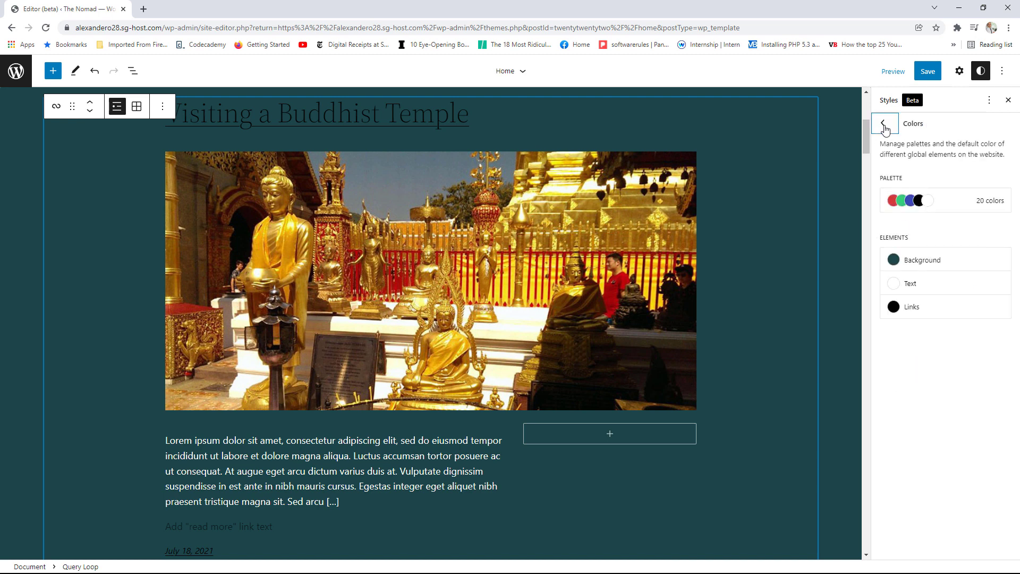
pyautogui.click(884, 125)
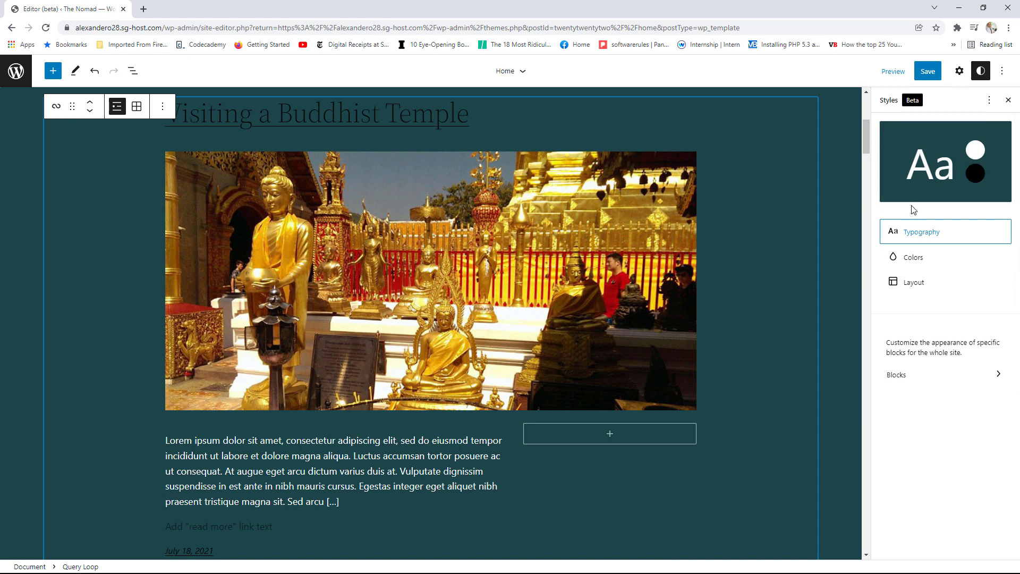
pyautogui.click(919, 281)
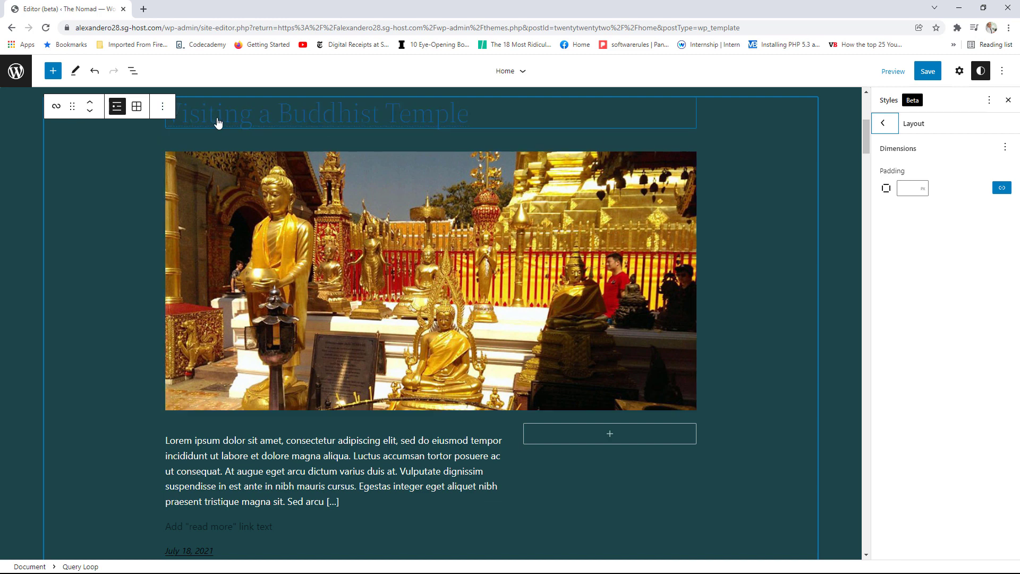
pyautogui.click(879, 124)
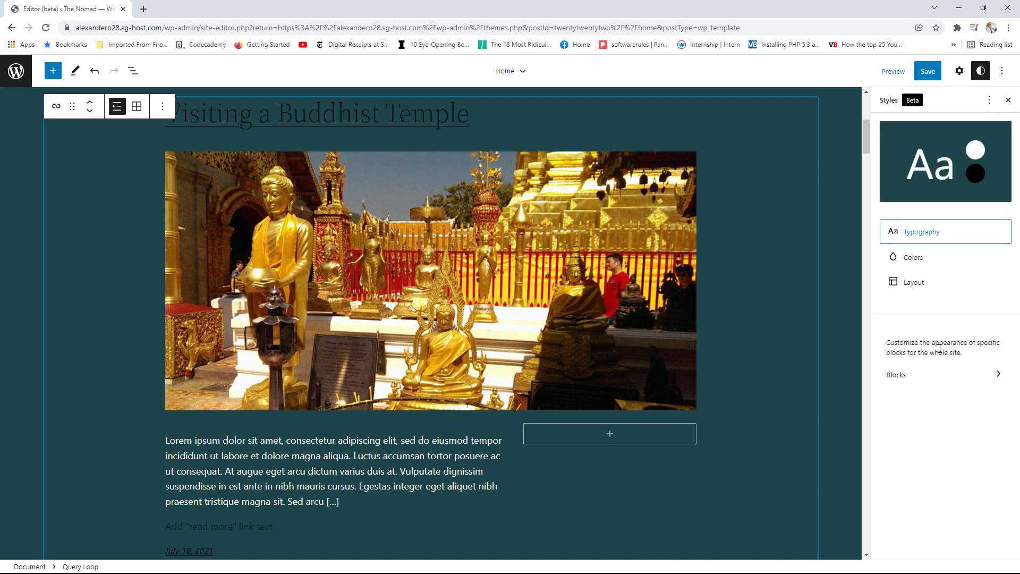
# Examine the site-wide Heading block styles, looking through its typography and colour settings.
pyautogui.click(909, 378)
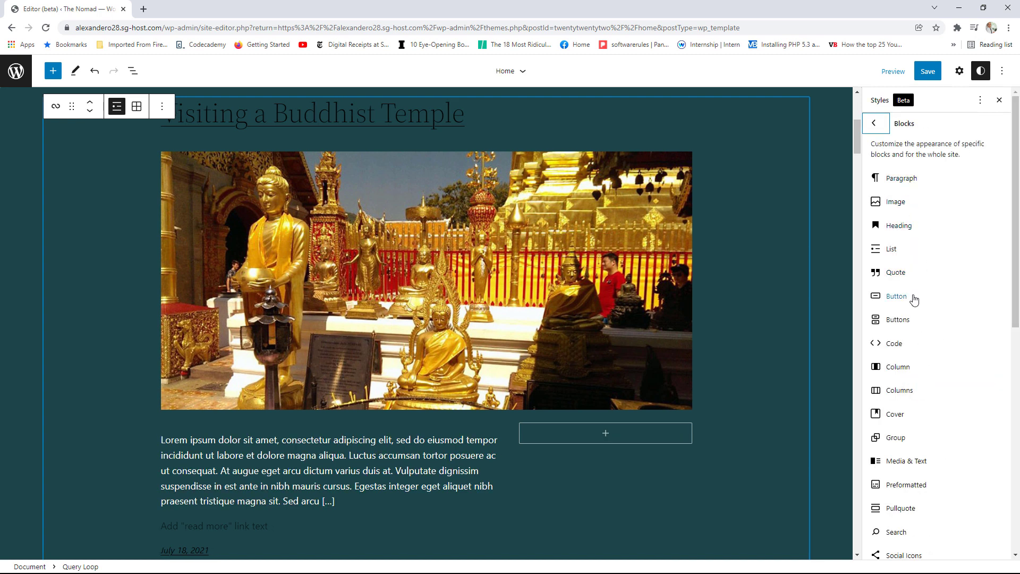
pyautogui.scroll(-1, 910, 295)
pyautogui.scroll(1, 913, 300)
pyautogui.click(904, 227)
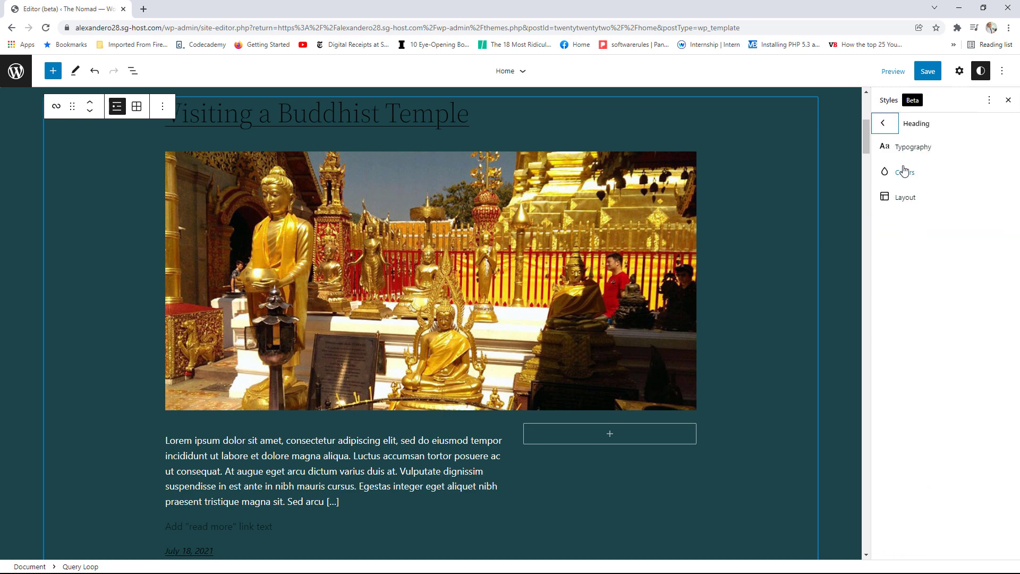
pyautogui.click(909, 148)
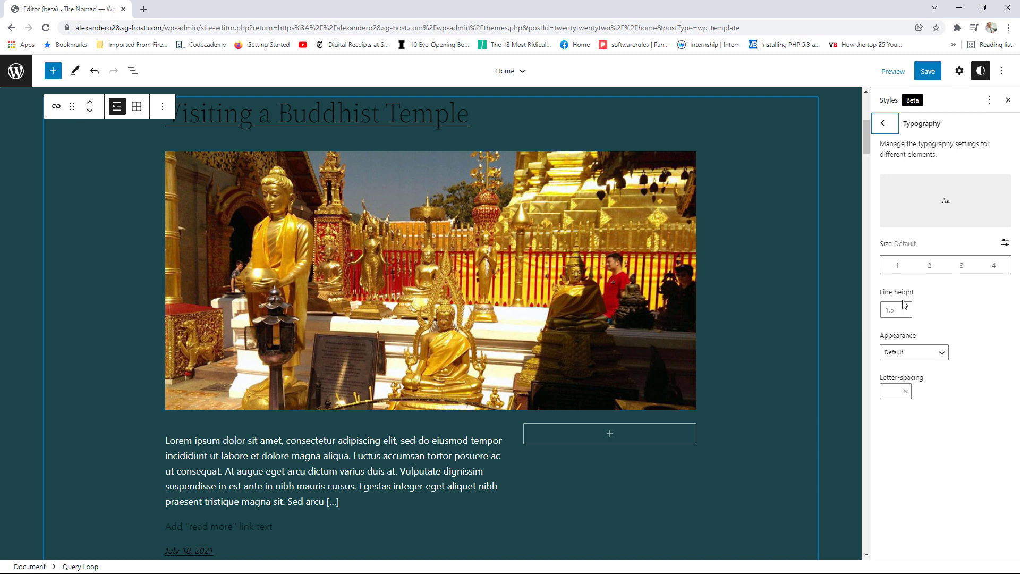
pyautogui.click(883, 123)
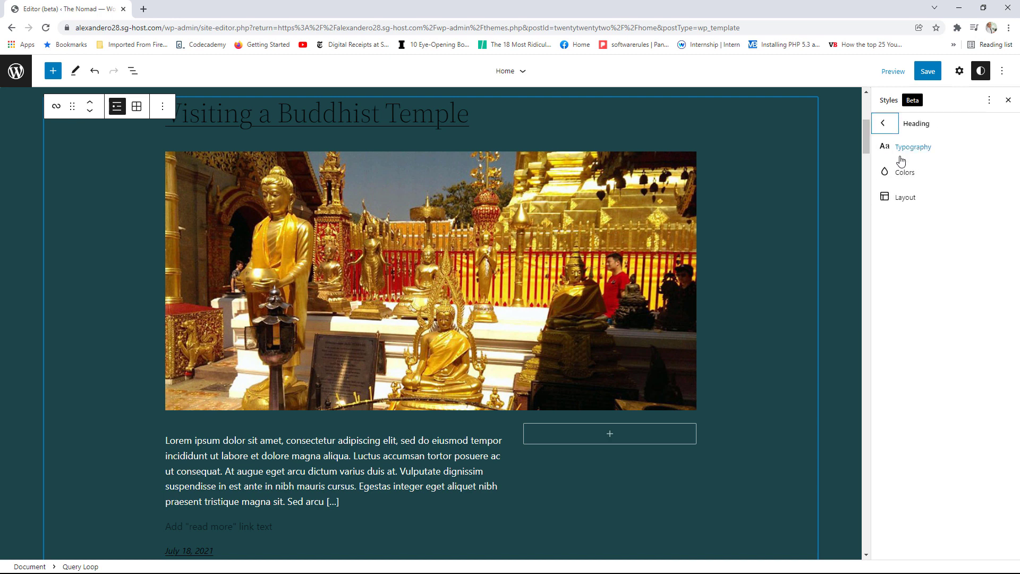
pyautogui.click(904, 173)
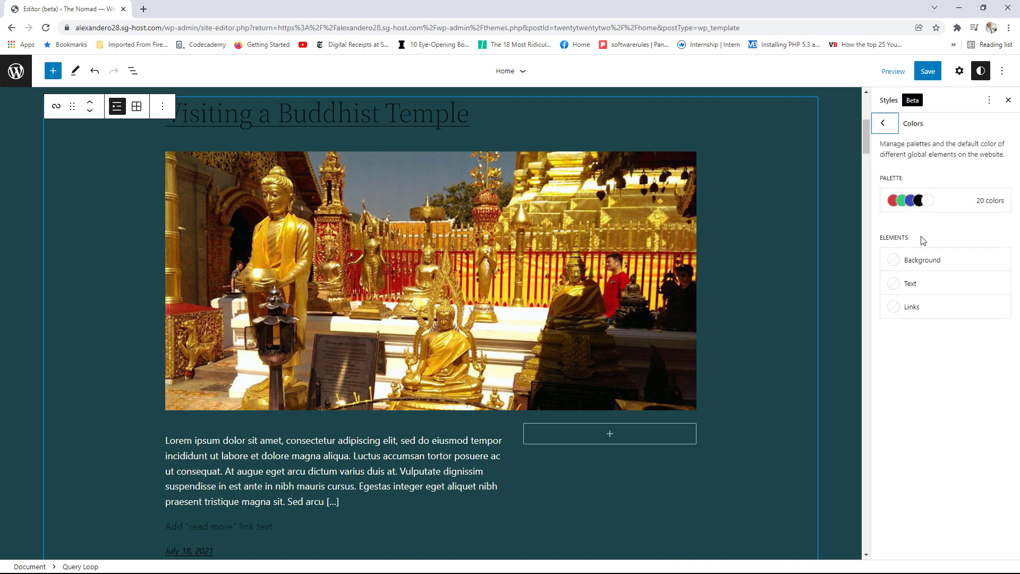
pyautogui.click(883, 128)
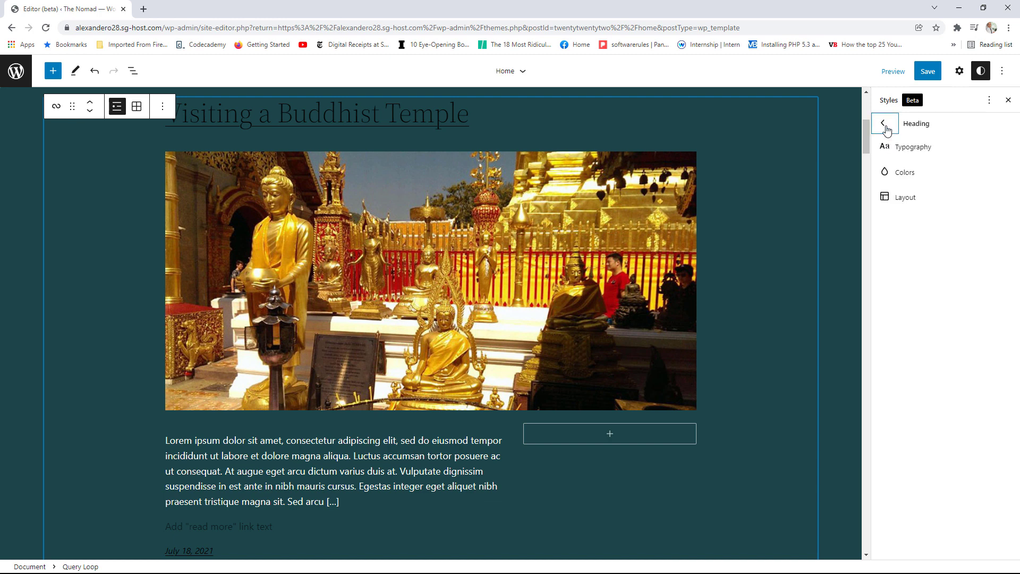
pyautogui.click(885, 128)
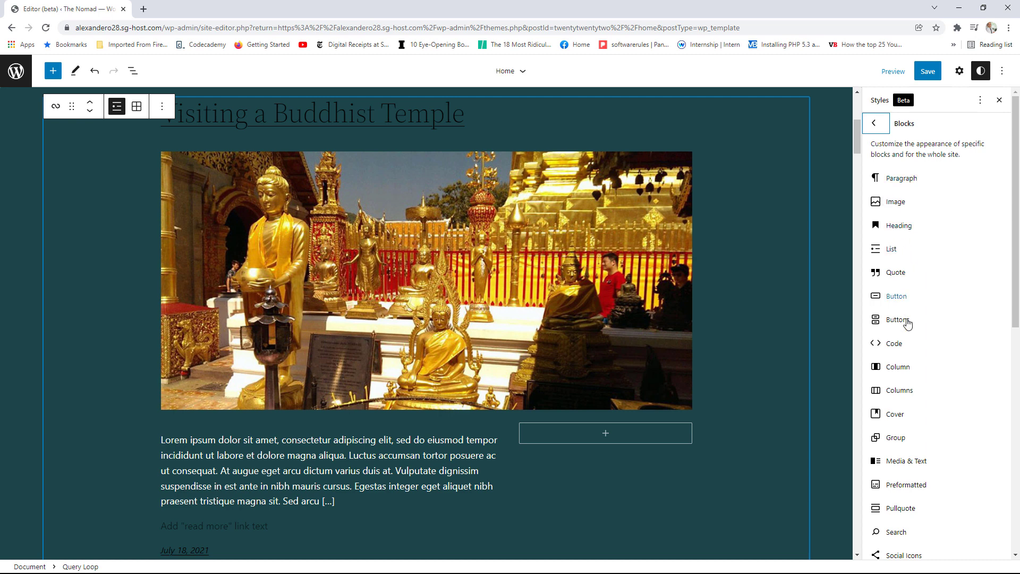
# Review the colour and layout padding settings available for the Column block across the site.
pyautogui.click(897, 367)
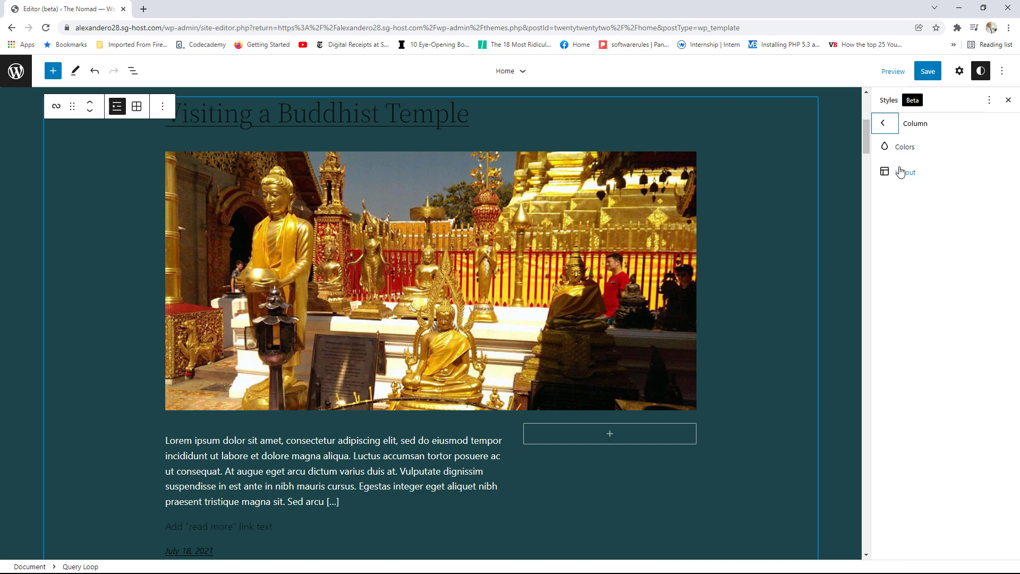
pyautogui.click(905, 147)
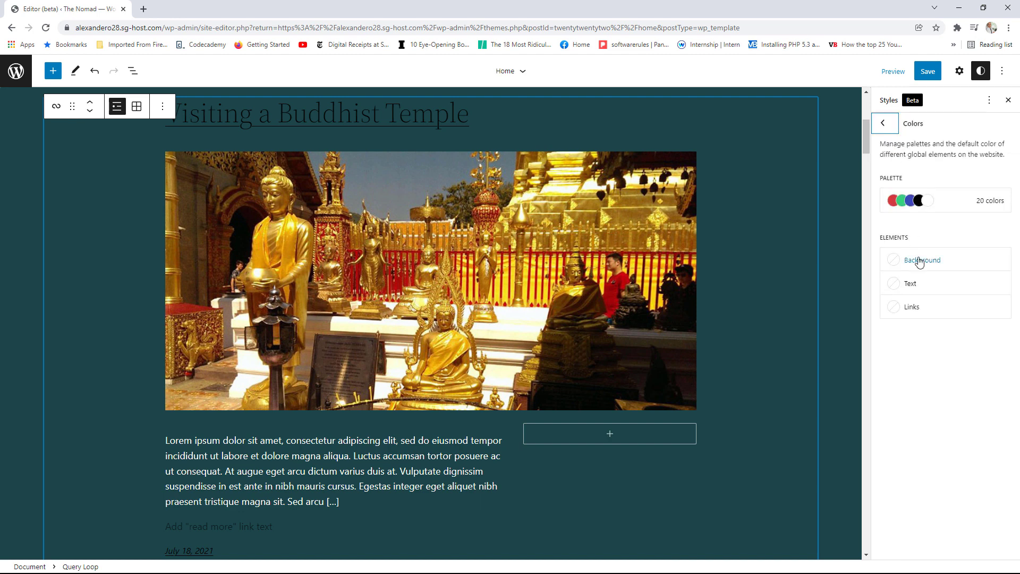
pyautogui.click(882, 124)
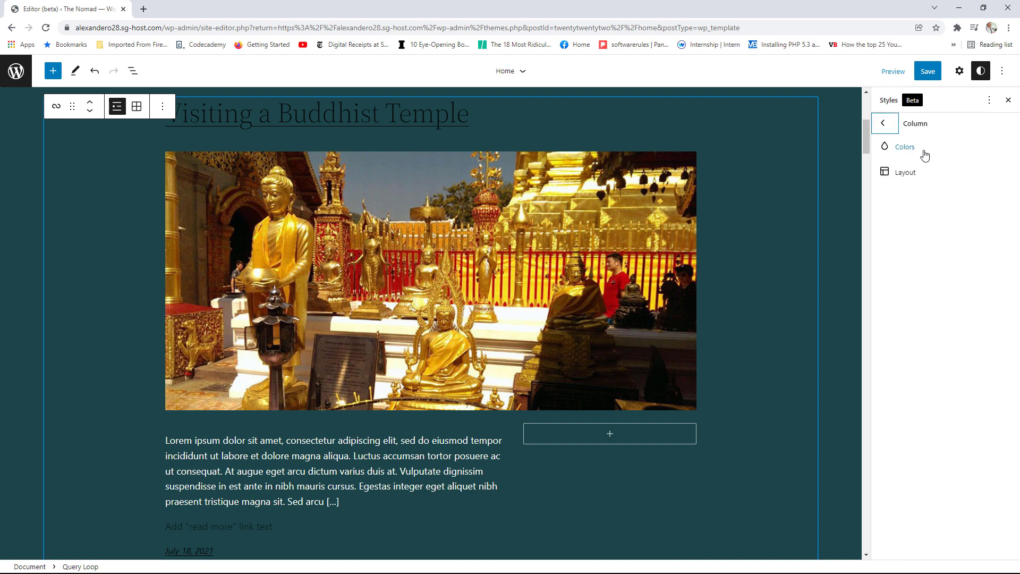
pyautogui.click(912, 178)
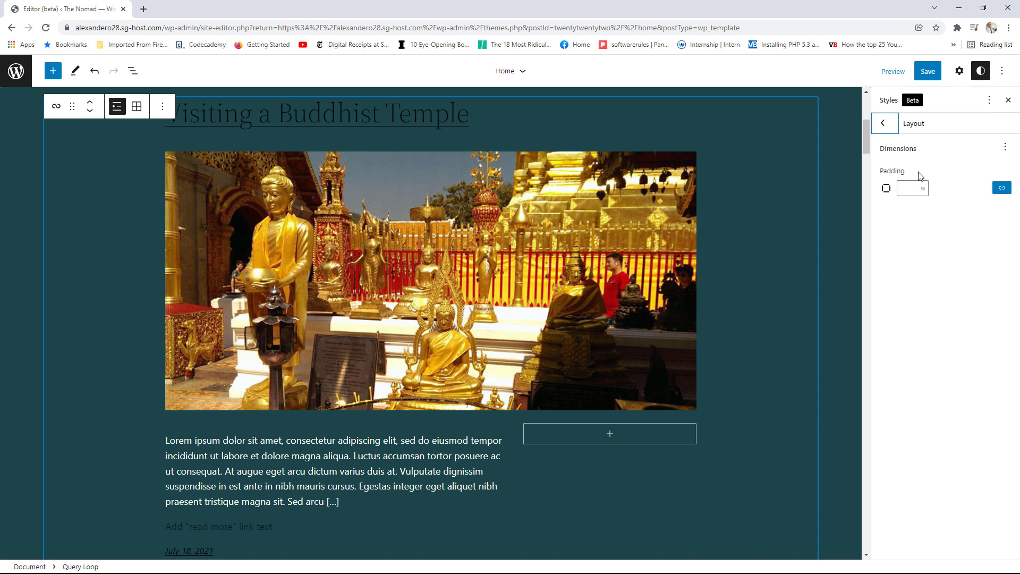
pyautogui.click(882, 124)
pyautogui.click(883, 123)
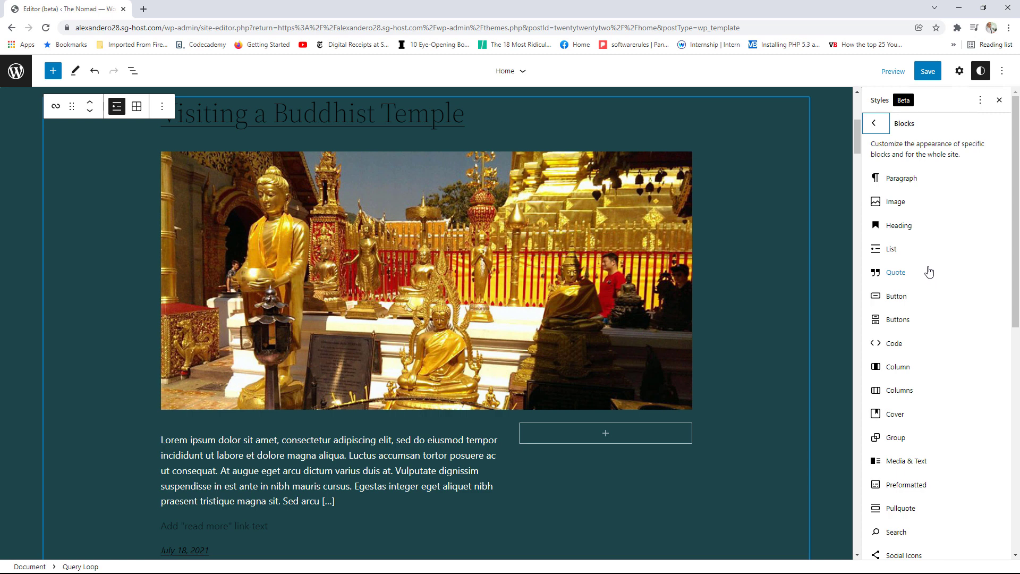
# Find the Post Excerpt block among the block styles and inspect its typography settings.
pyautogui.scroll(-8, 929, 272)
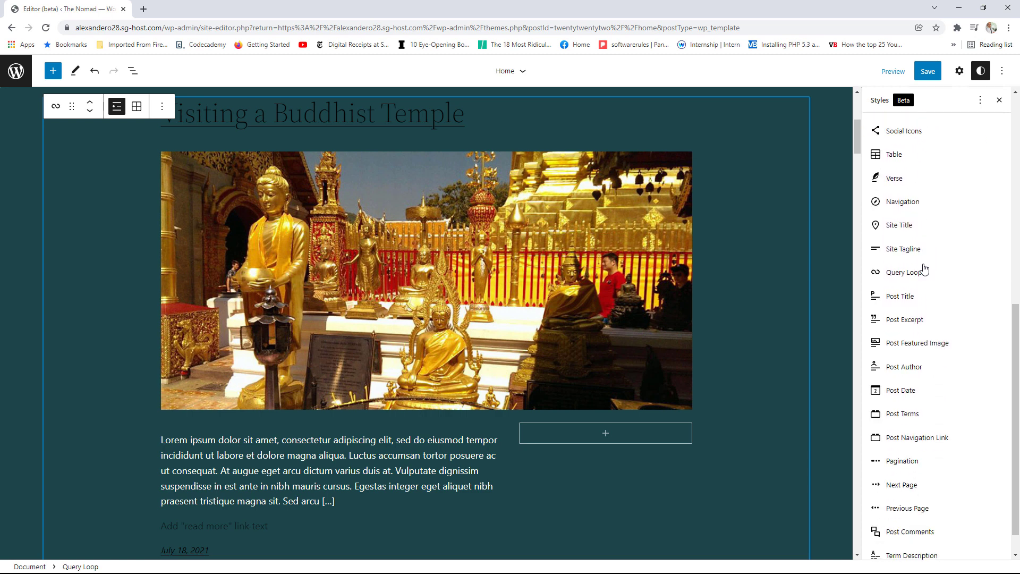
pyautogui.scroll(-1, 924, 271)
pyautogui.click(914, 292)
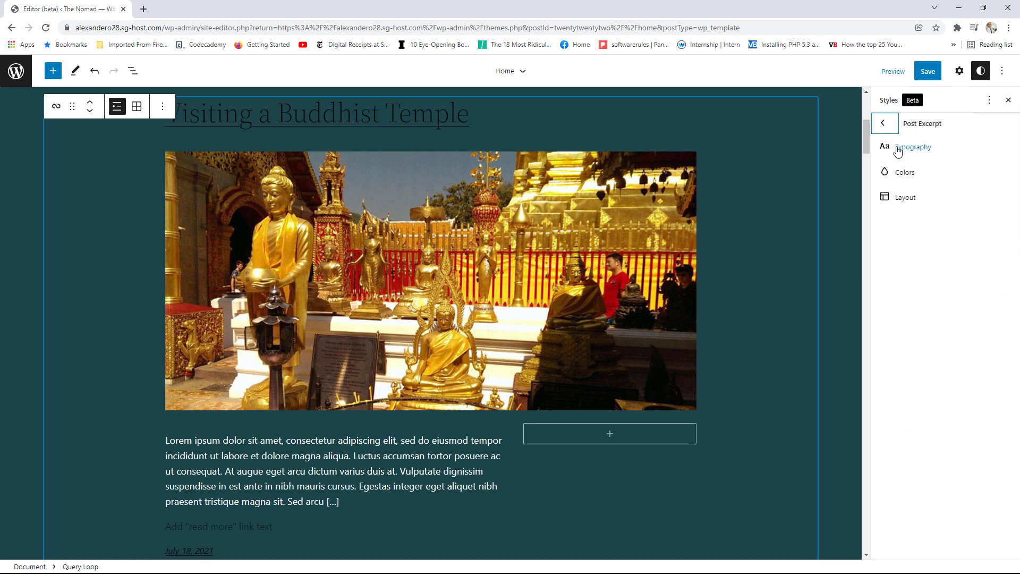
pyautogui.click(913, 152)
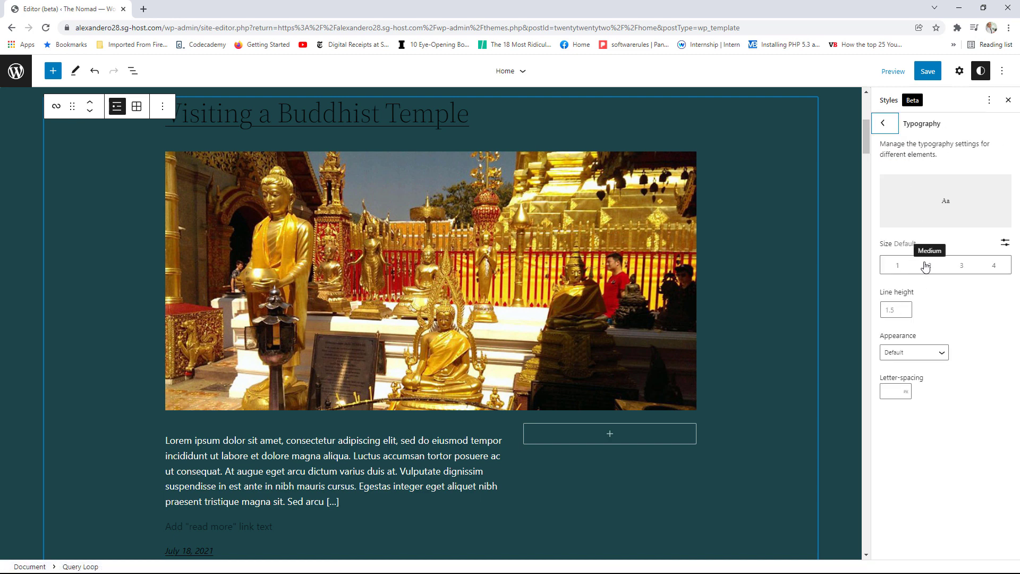
pyautogui.click(887, 127)
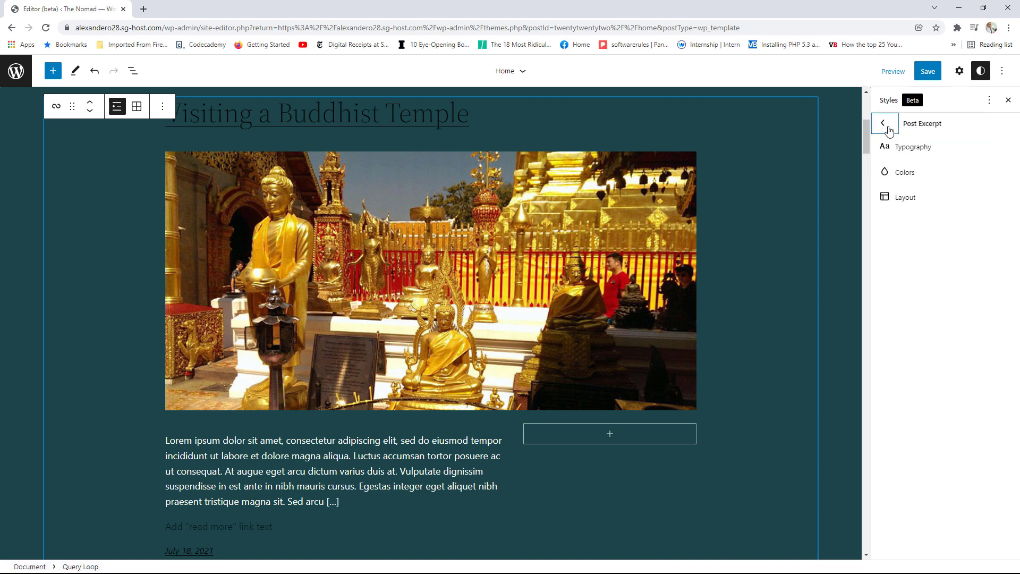
pyautogui.click(889, 129)
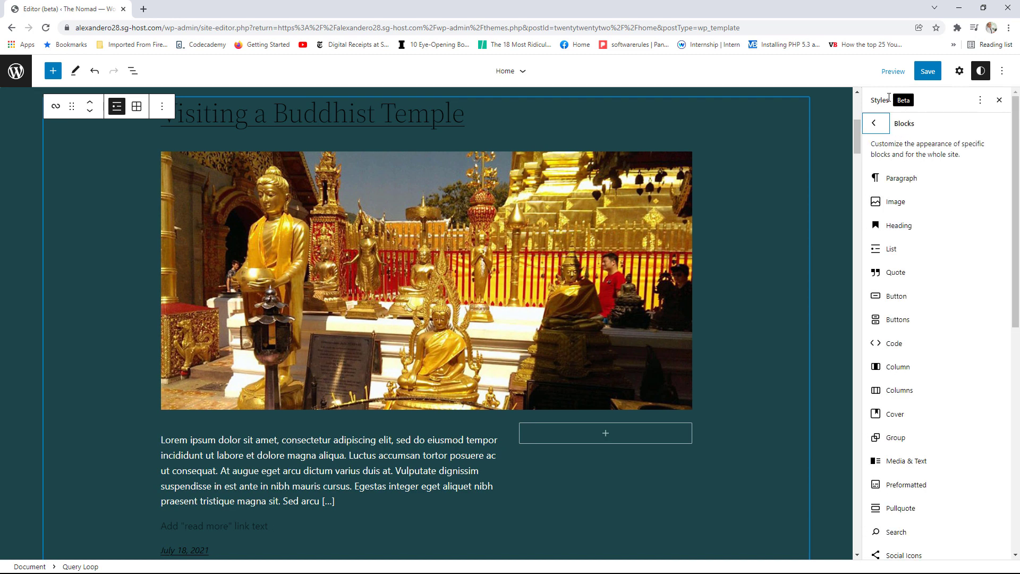
# Reset all of the site's global styles to the theme defaults.
pyautogui.click(885, 125)
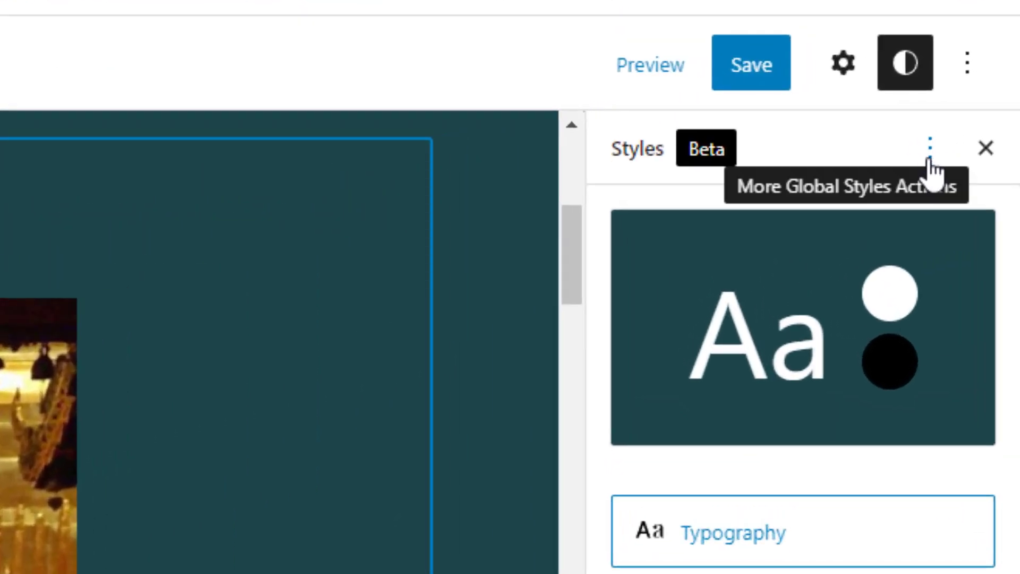
pyautogui.click(933, 166)
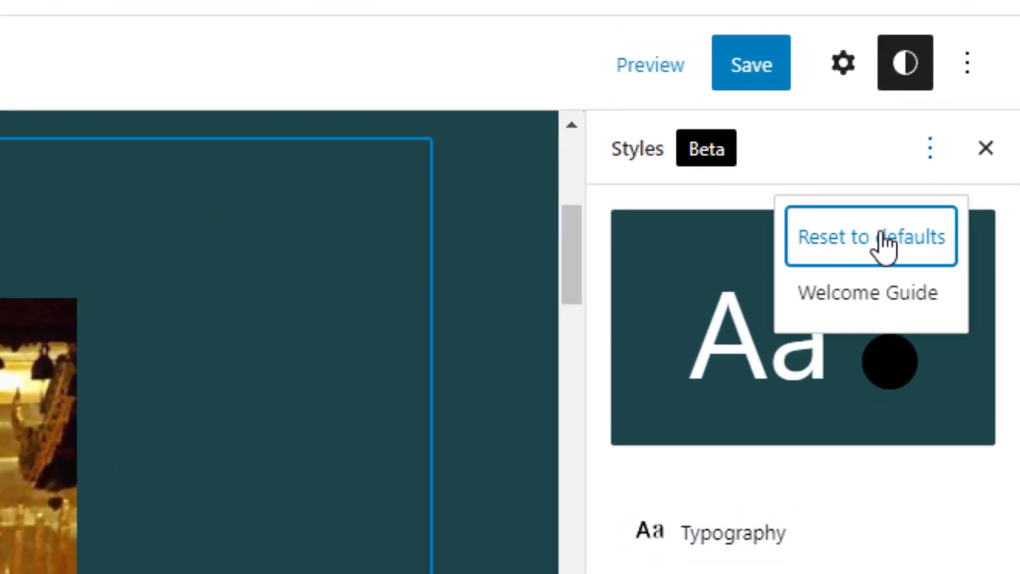
pyautogui.click(882, 239)
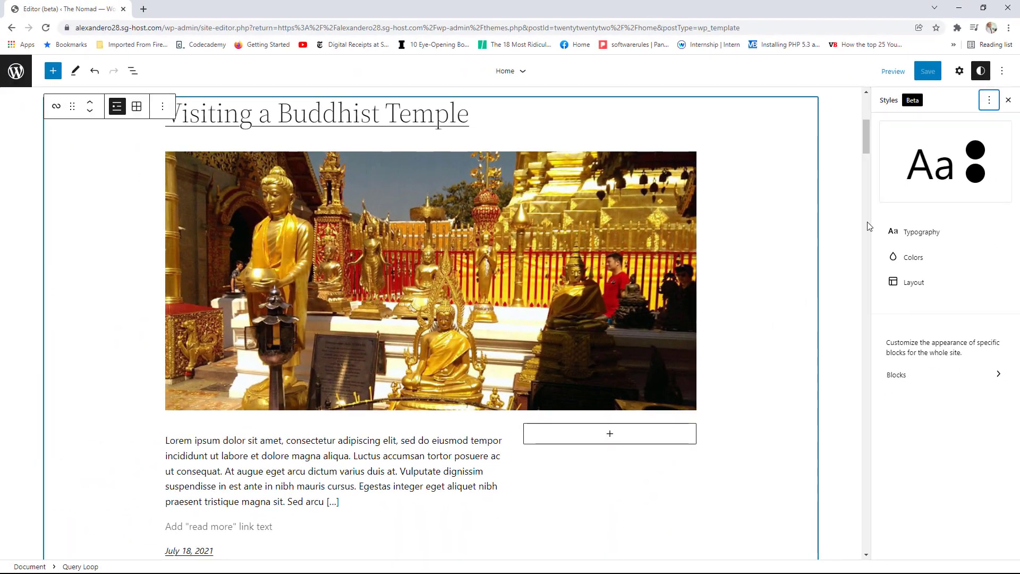